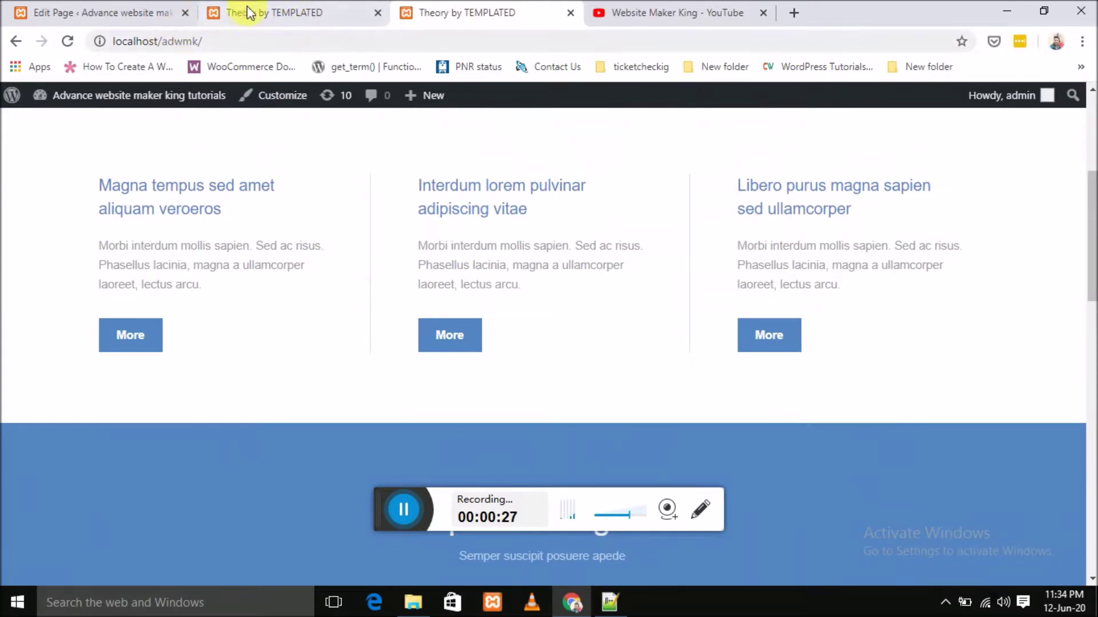
- Compare the Home page's welcome text and welcome description custom fields with the banner and article columns on the live home page
{"action": "scroll", "coordinate": [483, 326], "scroll_direction": "down", "scroll_amount": 1}
{"action": "left_click", "coordinate": [54, 12]}
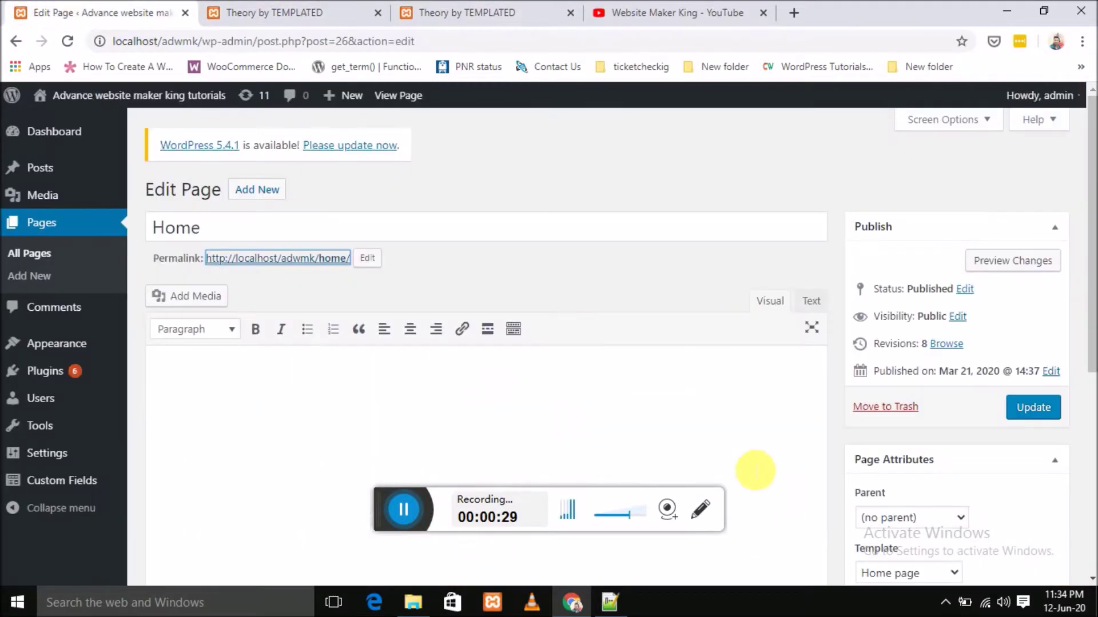
{"action": "scroll", "coordinate": [515, 458], "scroll_direction": "down", "scroll_amount": 6}
{"action": "scroll", "coordinate": [486, 400], "scroll_direction": "up", "scroll_amount": 6}
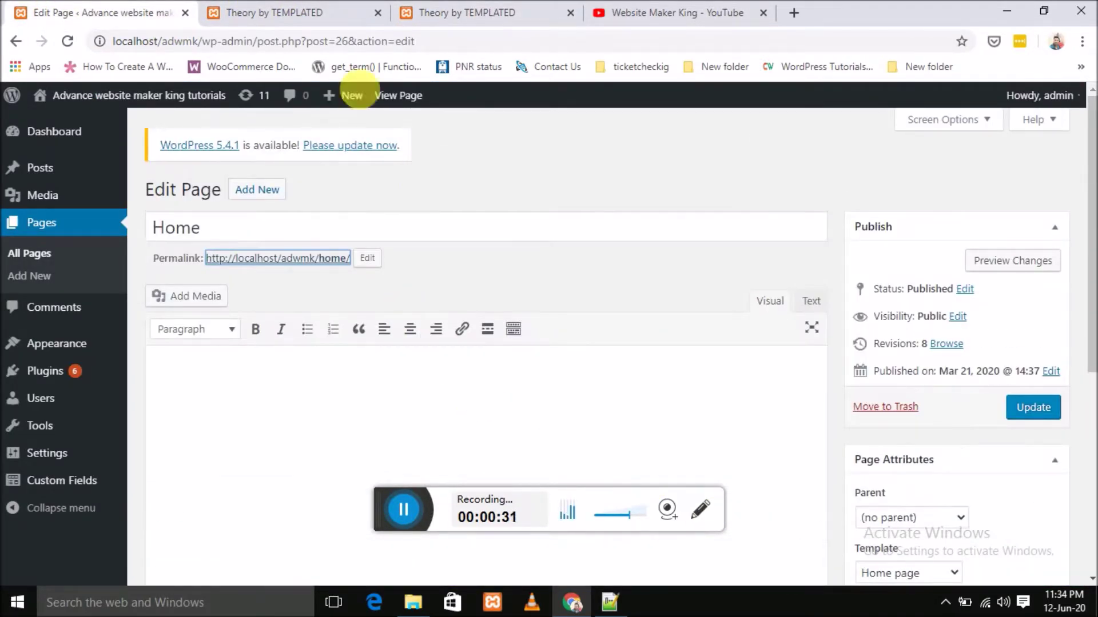
{"action": "scroll", "coordinate": [372, 257], "scroll_direction": "down", "scroll_amount": 6}
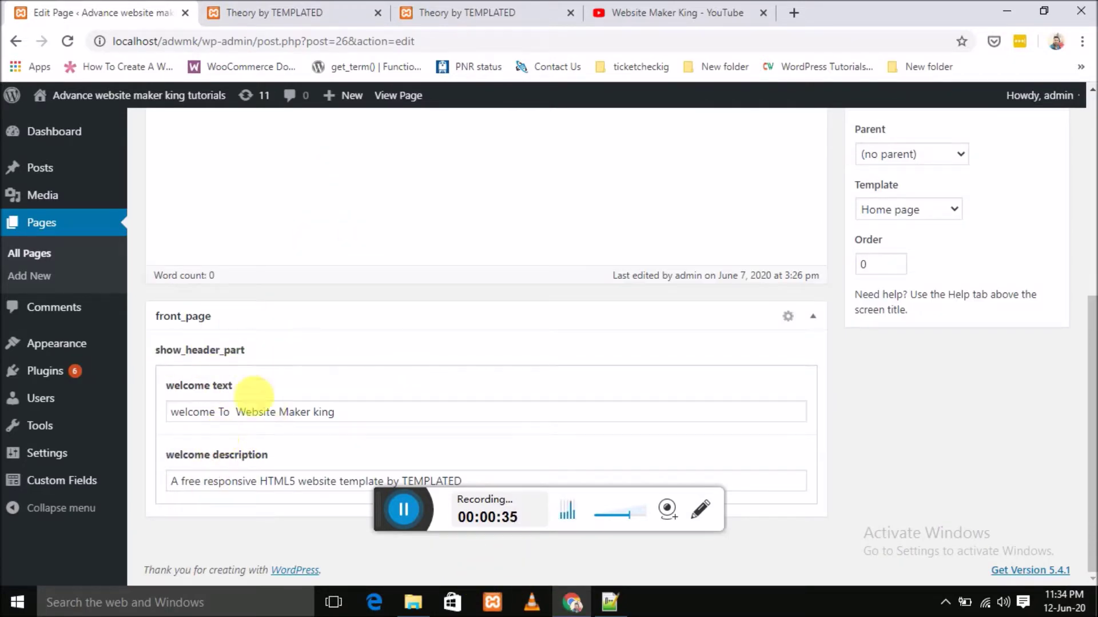
{"action": "left_click", "coordinate": [287, 11]}
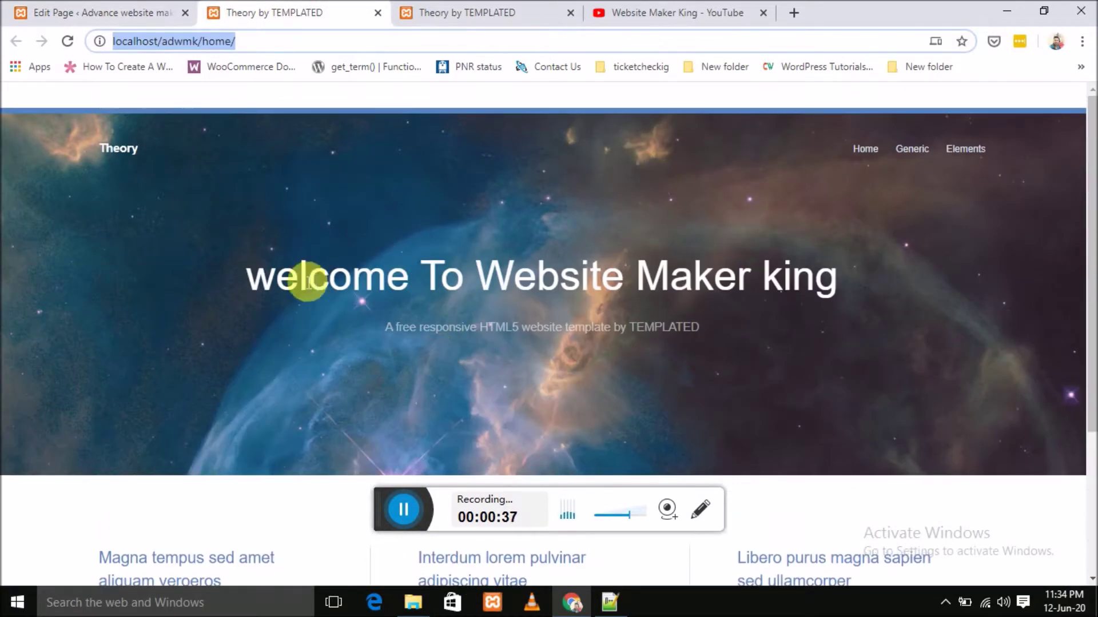
{"action": "left_click", "coordinate": [73, 17]}
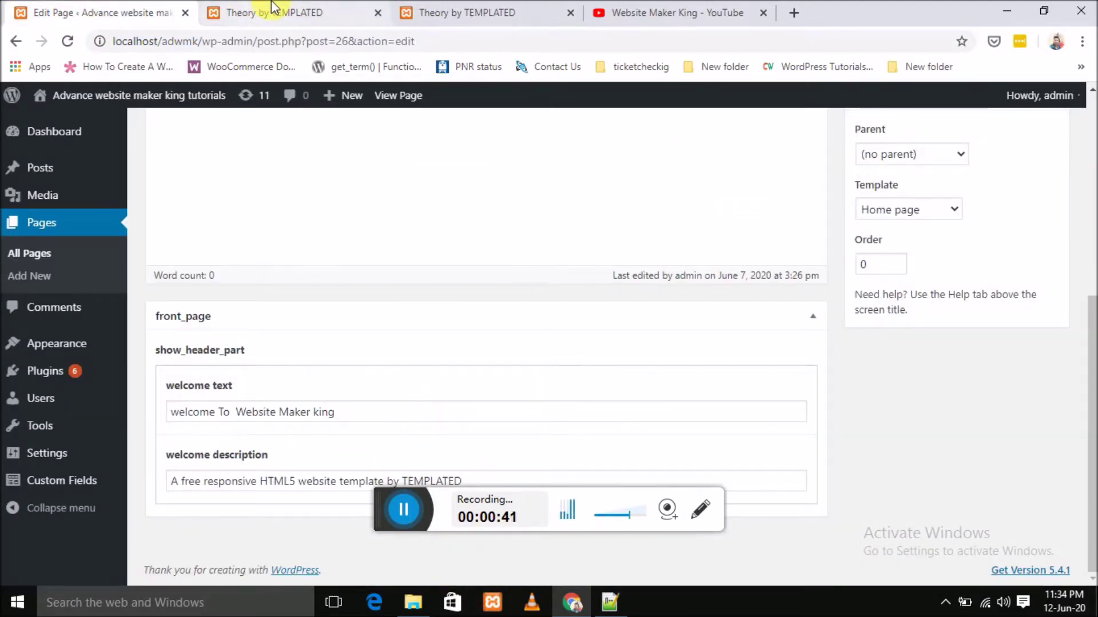
{"action": "left_click", "coordinate": [286, 11]}
{"action": "scroll", "coordinate": [631, 462], "scroll_direction": "down", "scroll_amount": 3}
{"action": "scroll", "coordinate": [623, 452], "scroll_direction": "down", "scroll_amount": 2}
{"action": "scroll", "coordinate": [522, 292], "scroll_direction": "up", "scroll_amount": 4}
{"action": "scroll", "coordinate": [518, 267], "scroll_direction": "down", "scroll_amount": 4}
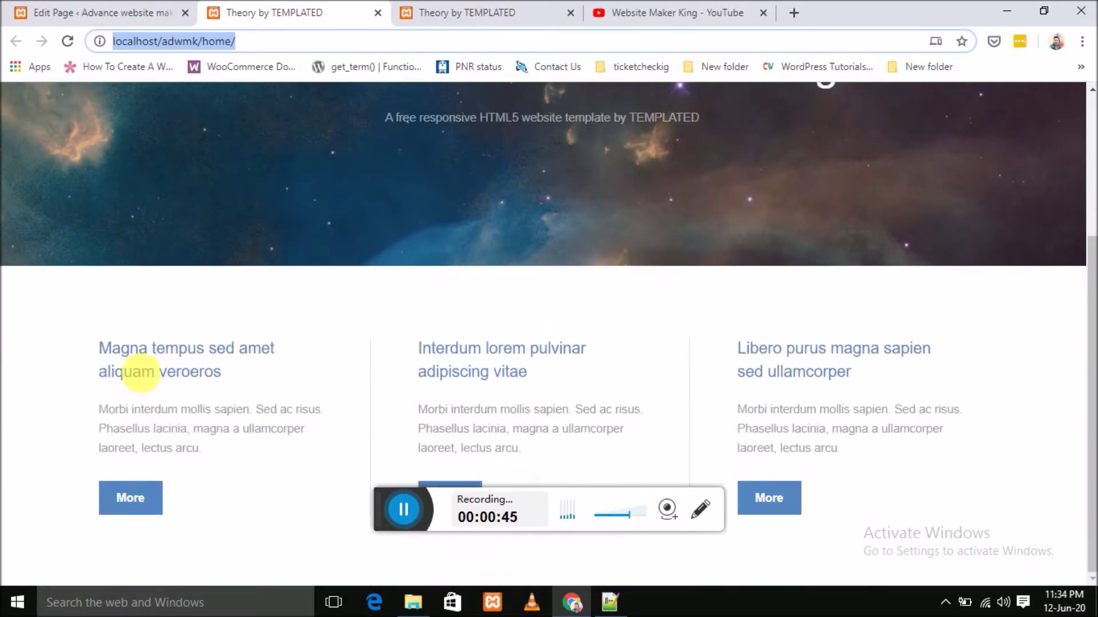
- Switch to Notepad++ and examine the first article block inside the flex-3 container in home_page.php
{"action": "left_click", "coordinate": [609, 604]}
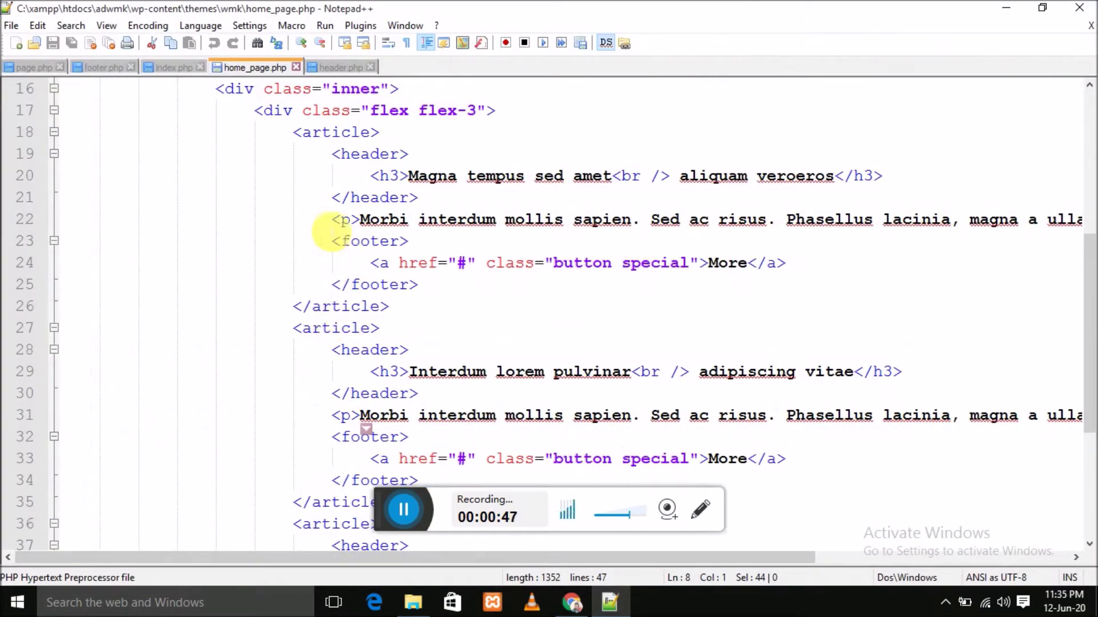
{"action": "left_click", "coordinate": [282, 89]}
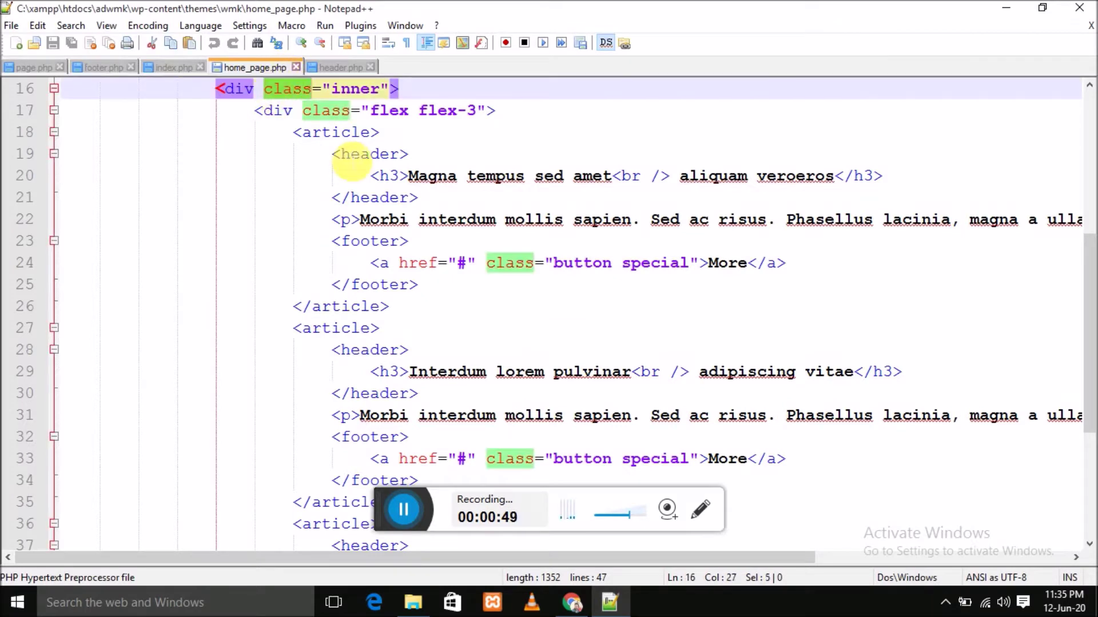
{"action": "left_click", "coordinate": [311, 153]}
{"action": "left_click", "coordinate": [352, 306]}
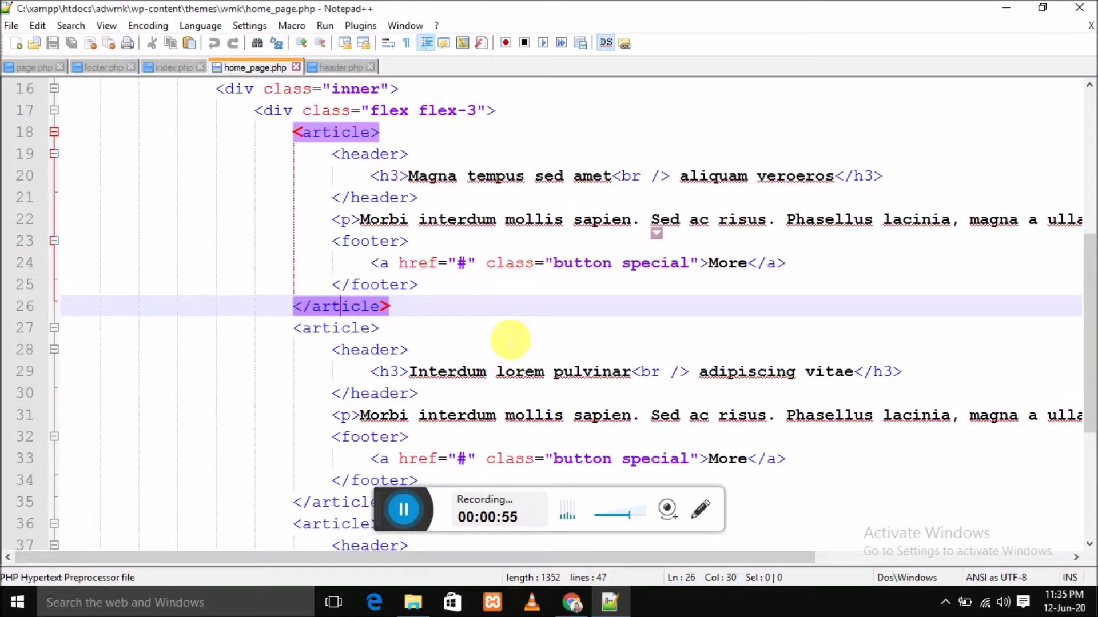
- Switch back to Chrome and open the front_page field group from the WordPress Custom Fields list in a separate browser tab
{"action": "left_click", "coordinate": [567, 606]}
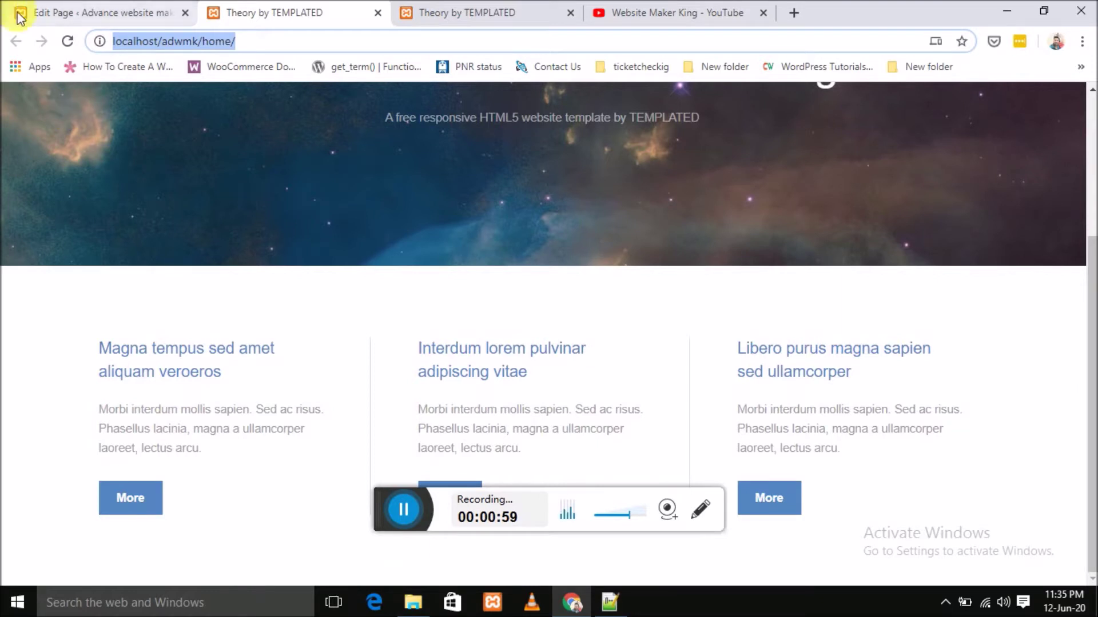
{"action": "left_click", "coordinate": [129, 8]}
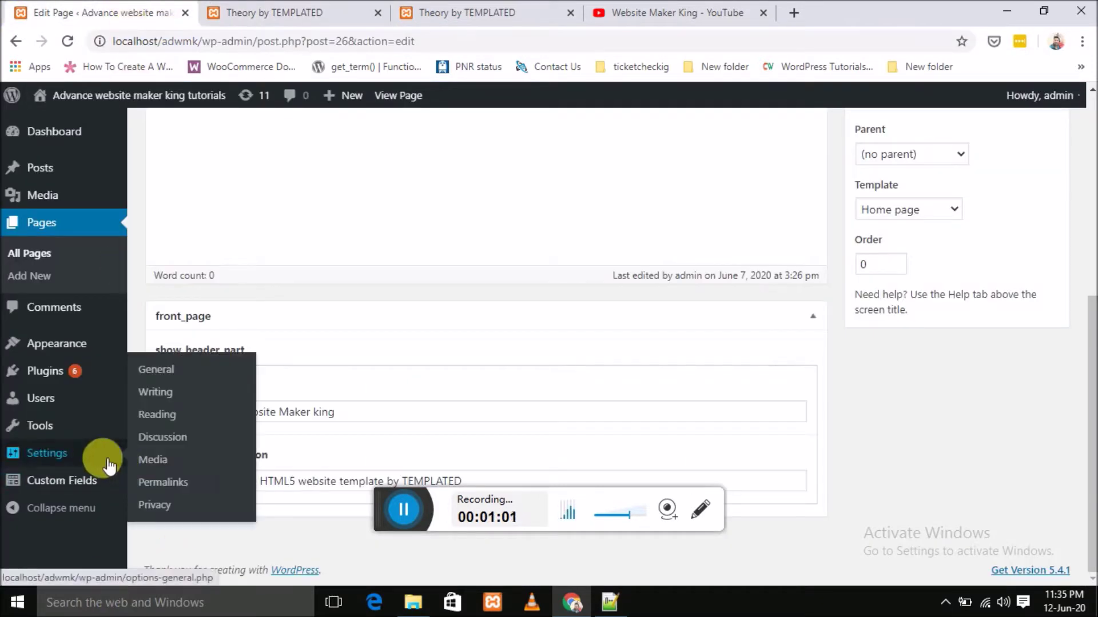
{"action": "mouse_move", "coordinate": [86, 482]}
{"action": "right_click", "coordinate": [169, 459]}
{"action": "left_click", "coordinate": [229, 264]}
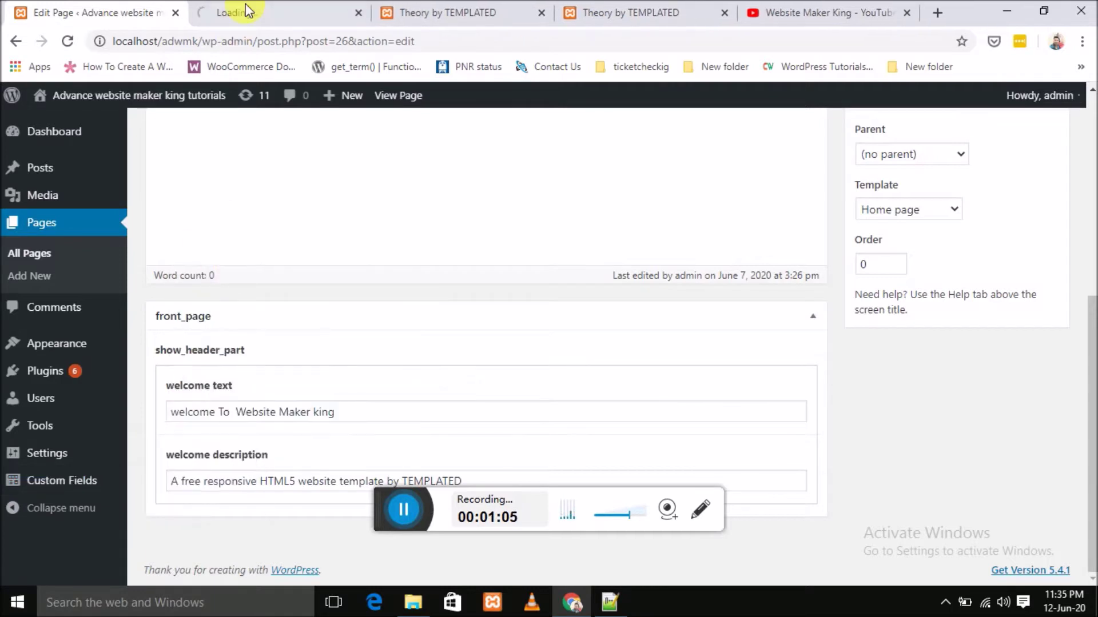
{"action": "left_click", "coordinate": [257, 12]}
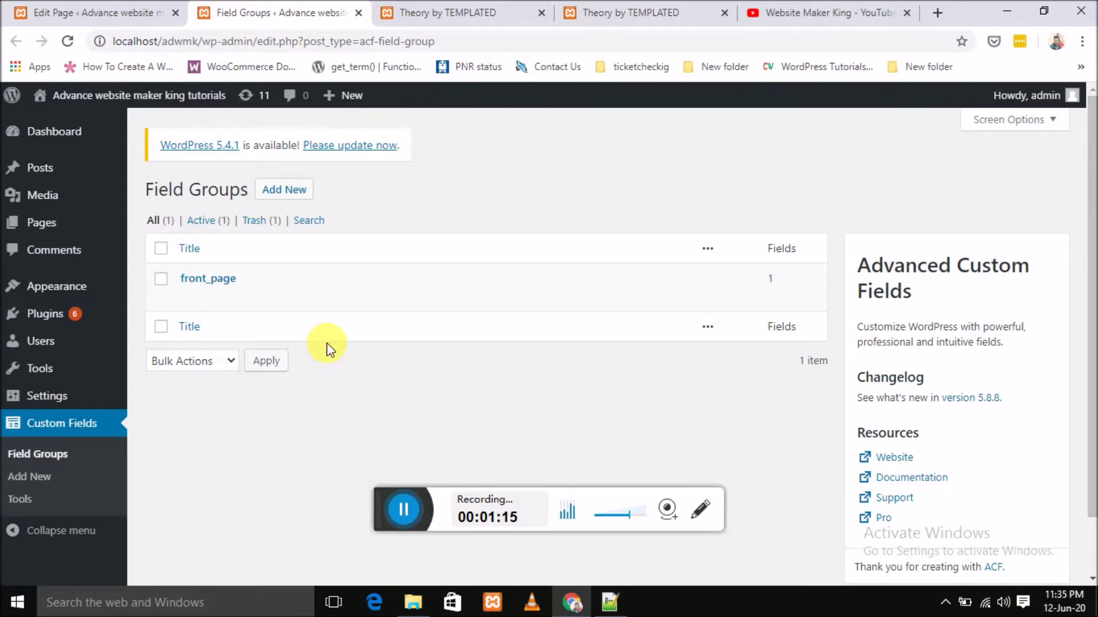
{"action": "left_click", "coordinate": [190, 298]}
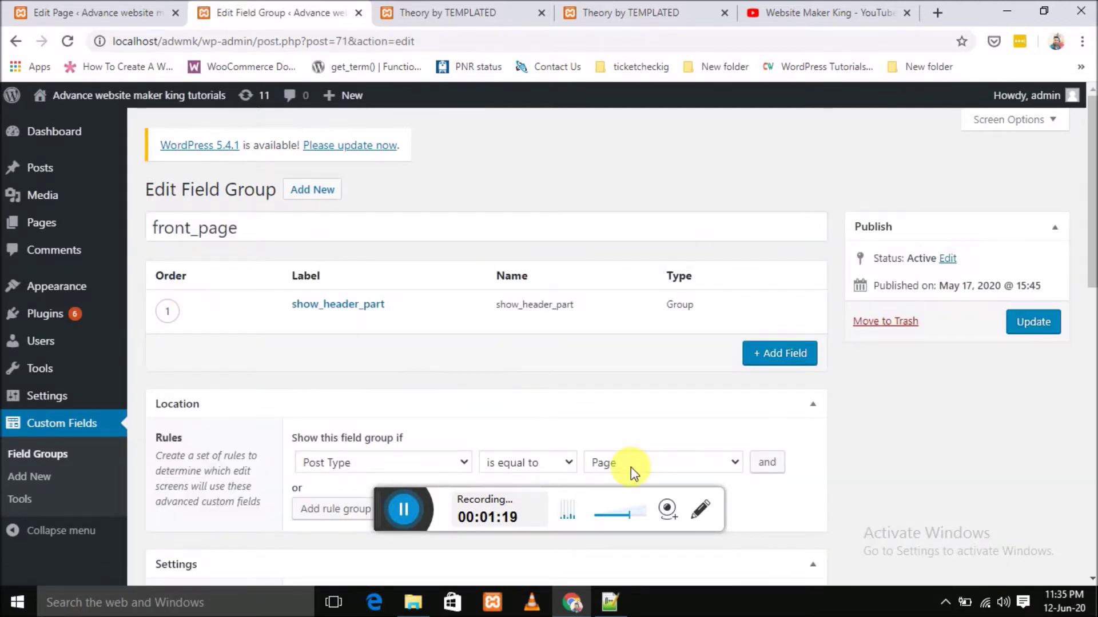
{"action": "scroll", "coordinate": [564, 410], "scroll_direction": "down", "scroll_amount": 3}
{"action": "scroll", "coordinate": [561, 409], "scroll_direction": "up", "scroll_amount": 3}
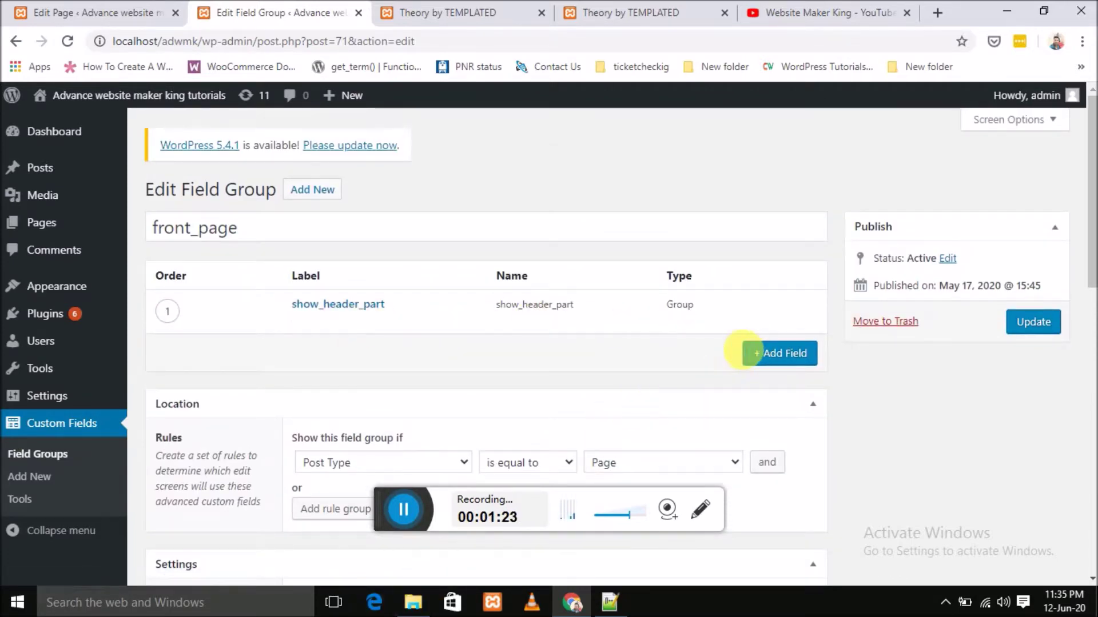
- Add a new field below show_header_part in the front_page field group
{"action": "left_click", "coordinate": [775, 353]}
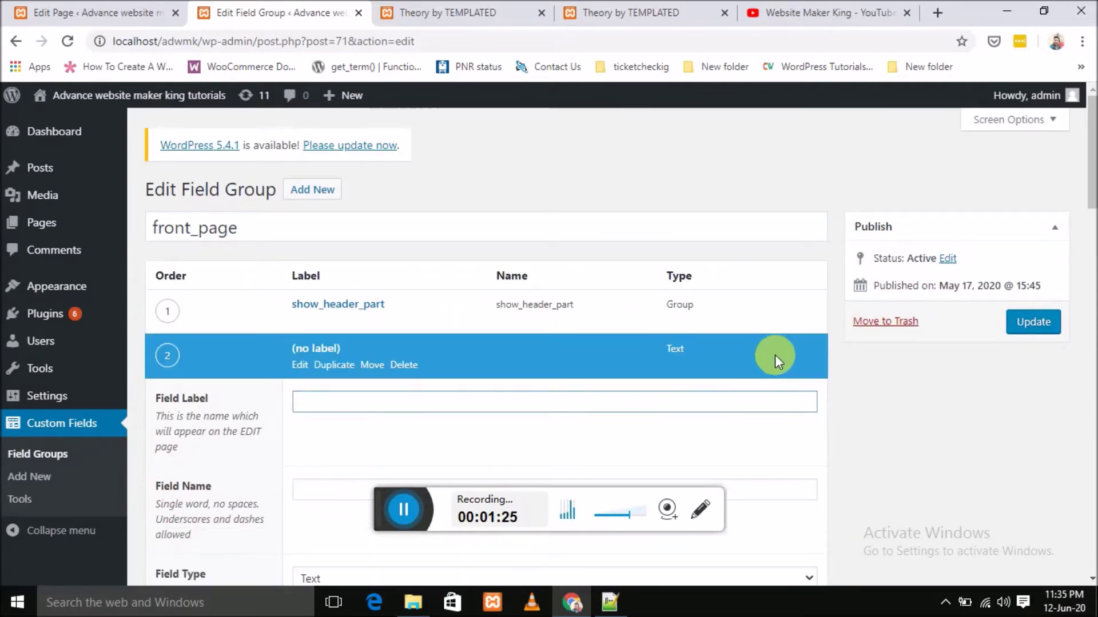
{"action": "scroll", "coordinate": [774, 354], "scroll_direction": "down", "scroll_amount": 3}
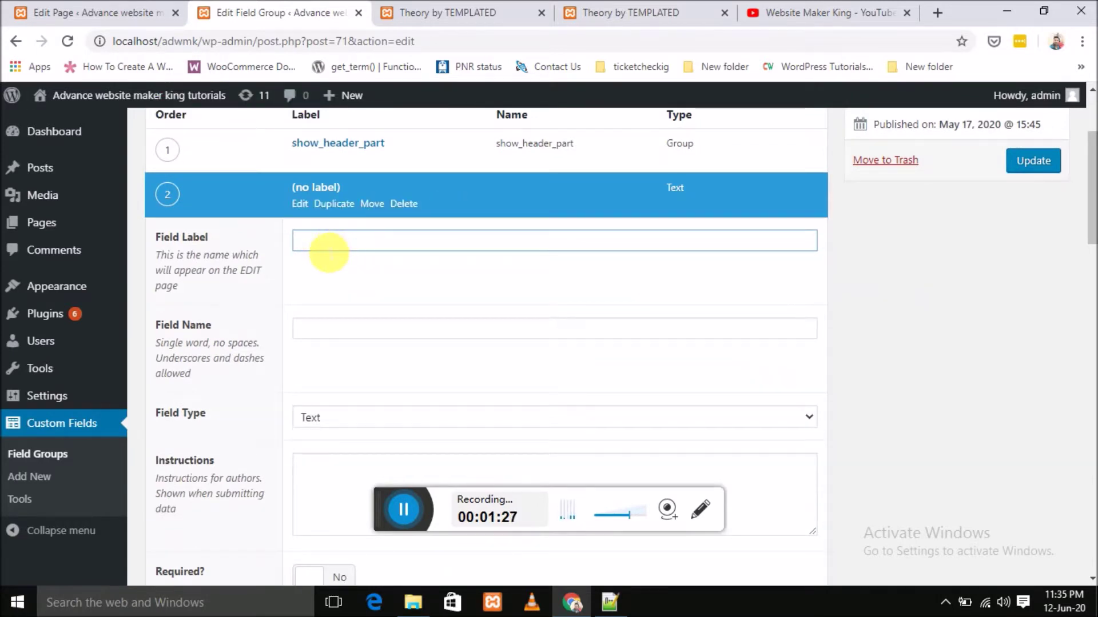
{"action": "scroll", "coordinate": [329, 254], "scroll_direction": "up", "scroll_amount": 2}
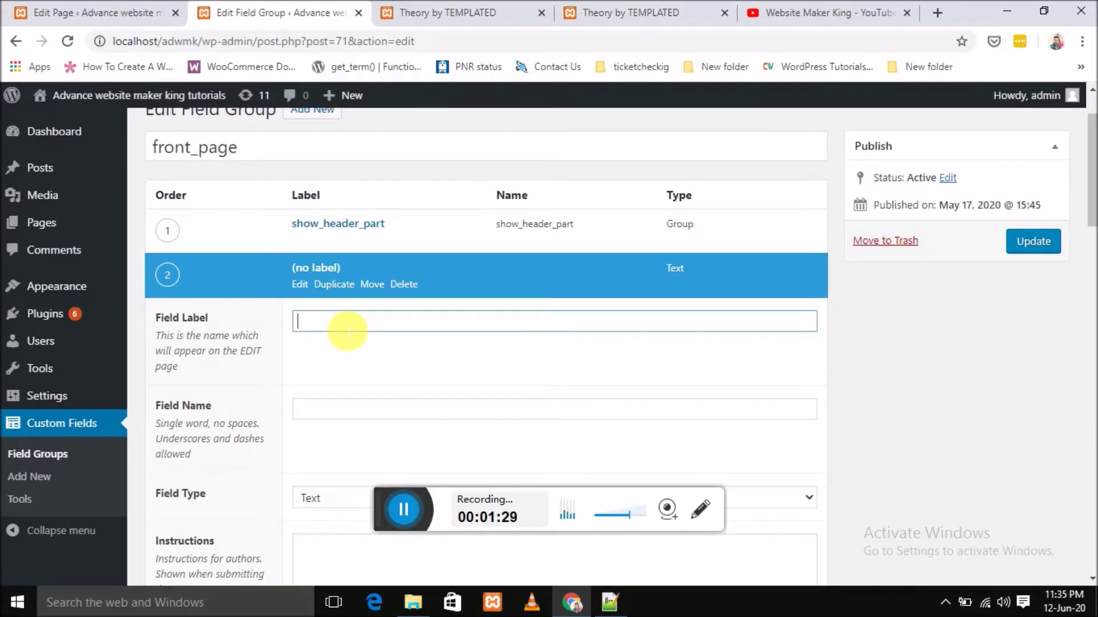
- Examine the live home page's three article columns to decide what the new custom field has to hold
{"action": "left_click", "coordinate": [461, 14]}
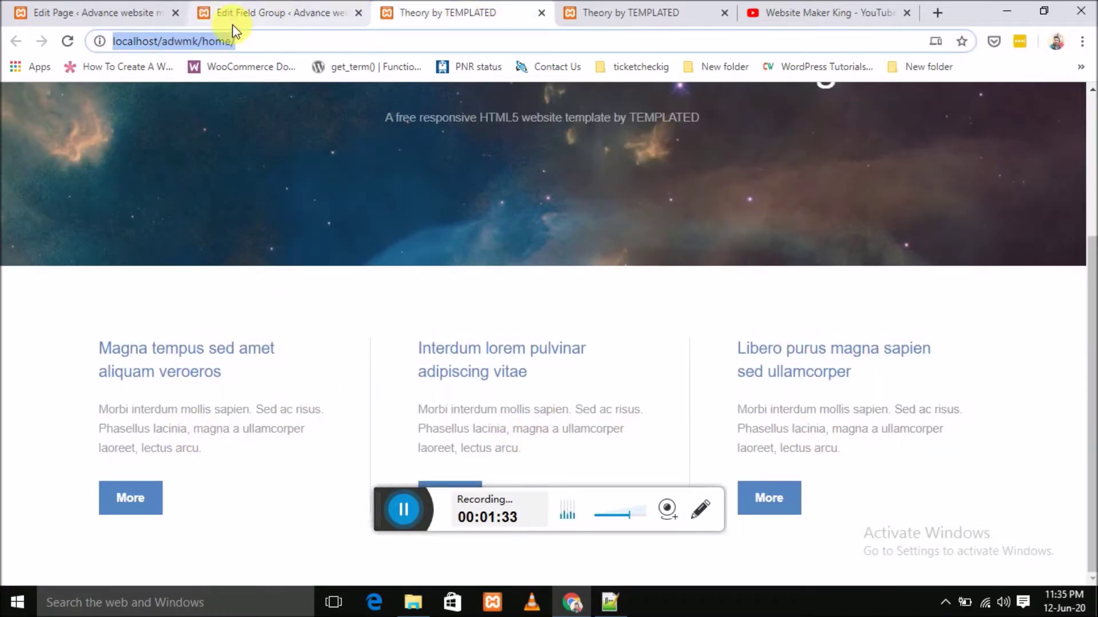
{"action": "left_click", "coordinate": [246, 15]}
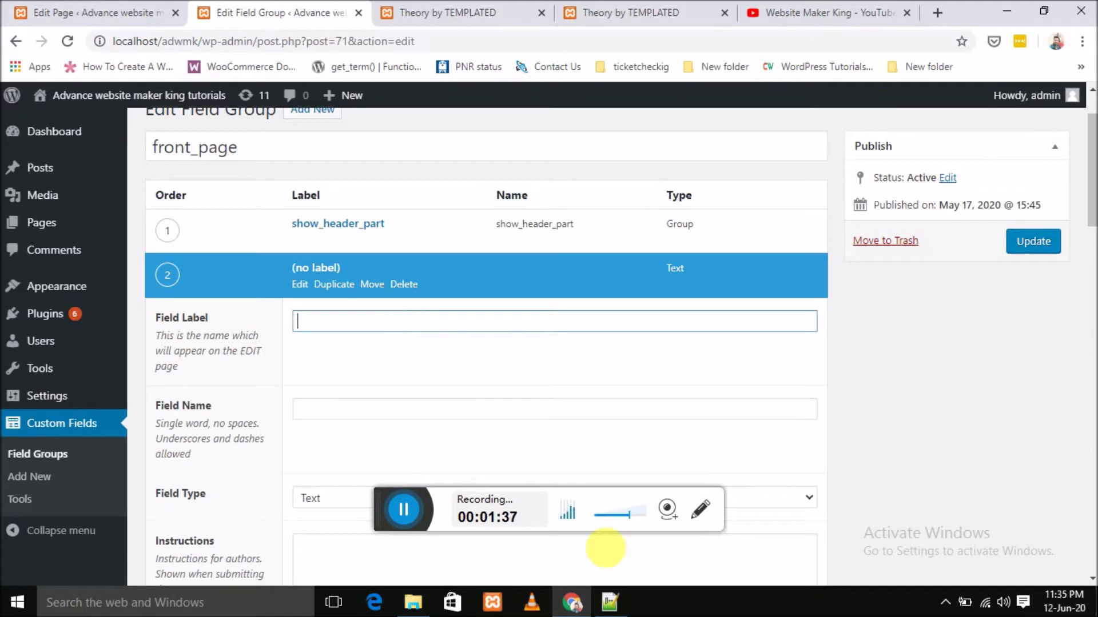
{"action": "left_click", "coordinate": [443, 16]}
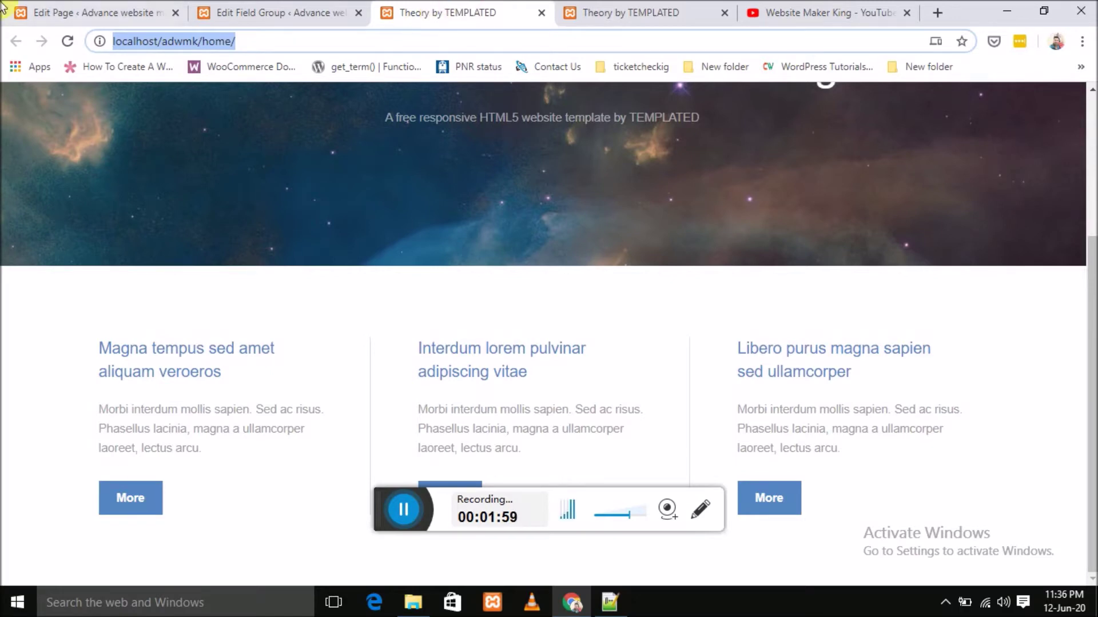
{"action": "scroll", "coordinate": [600, 349], "scroll_direction": "up", "scroll_amount": 3}
{"action": "scroll", "coordinate": [606, 347], "scroll_direction": "down", "scroll_amount": 3}
{"action": "scroll", "coordinate": [512, 253], "scroll_direction": "up", "scroll_amount": 4}
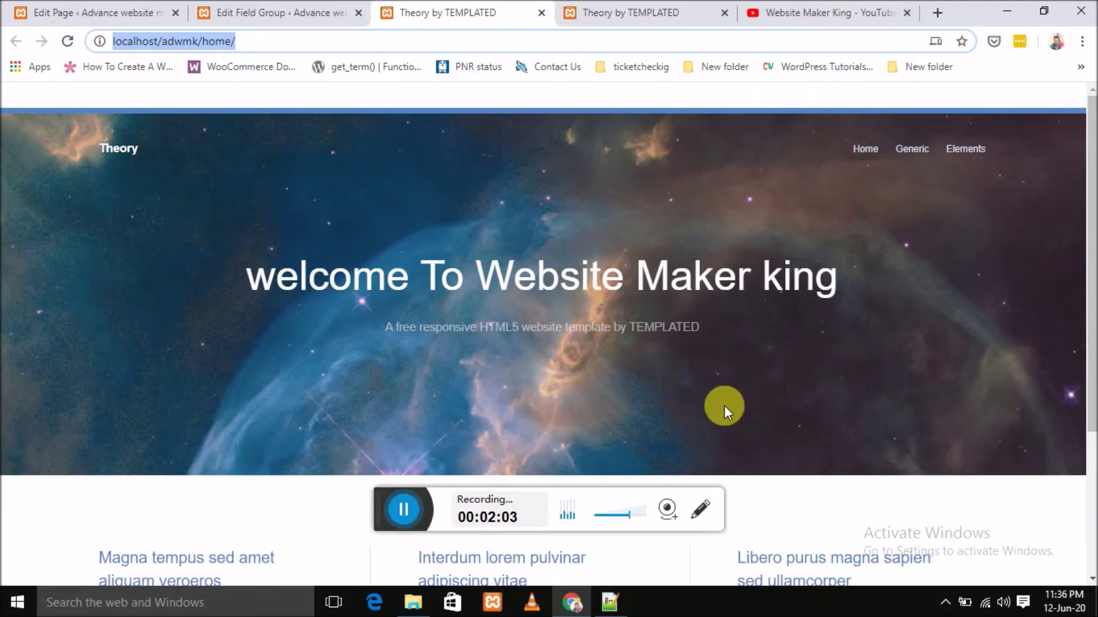
{"action": "scroll", "coordinate": [648, 288], "scroll_direction": "down", "scroll_amount": 4}
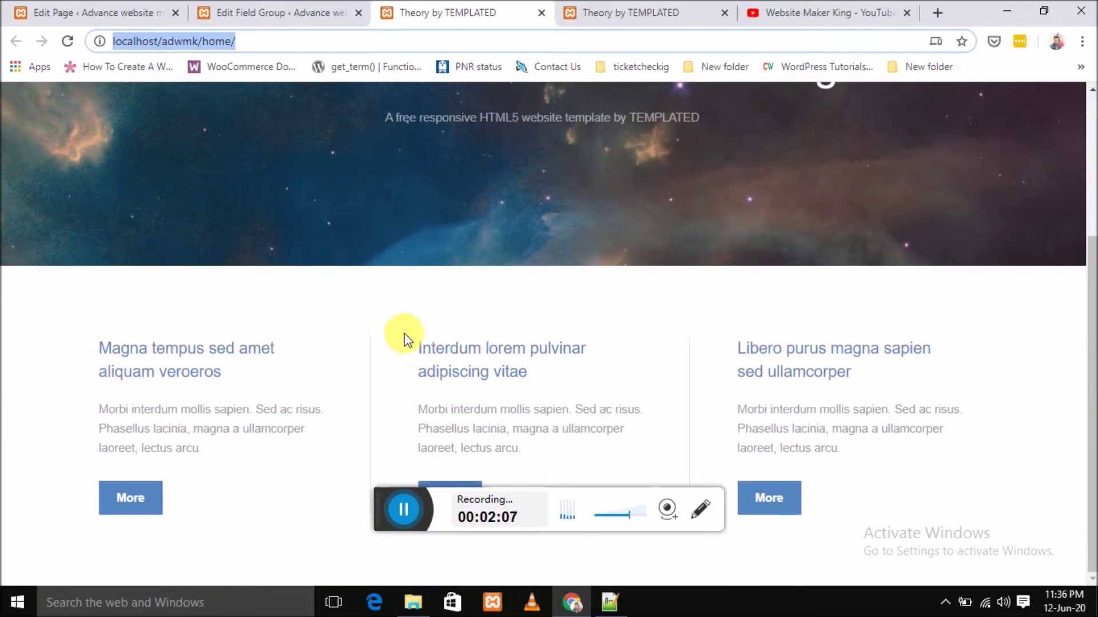
{"action": "left_click", "coordinate": [284, 8]}
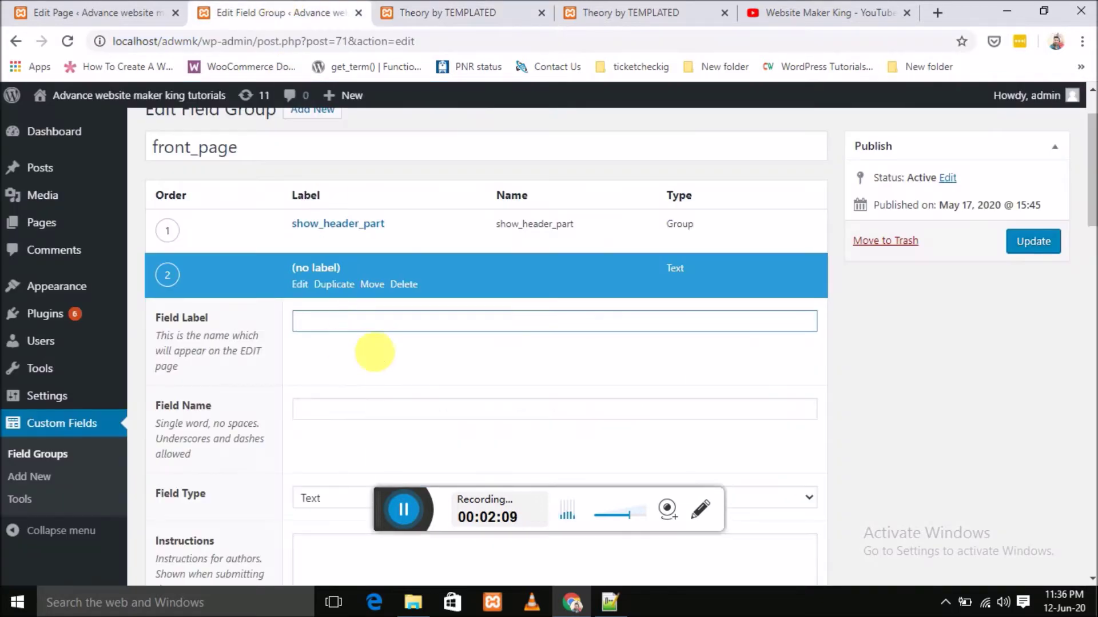
{"action": "scroll", "coordinate": [343, 345], "scroll_direction": "up", "scroll_amount": 1}
{"action": "scroll", "coordinate": [412, 351], "scroll_direction": "down", "scroll_amount": 3}
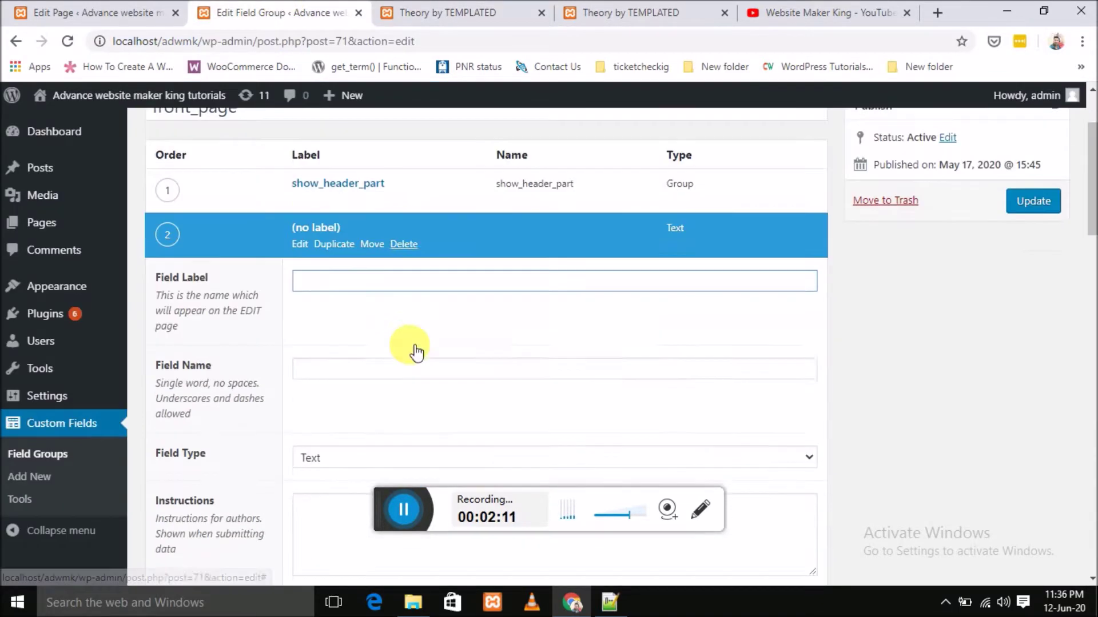
- Give the new field the name "context" and the label "content text"
{"action": "left_click", "coordinate": [350, 257]}
{"action": "left_click", "coordinate": [434, 12]}
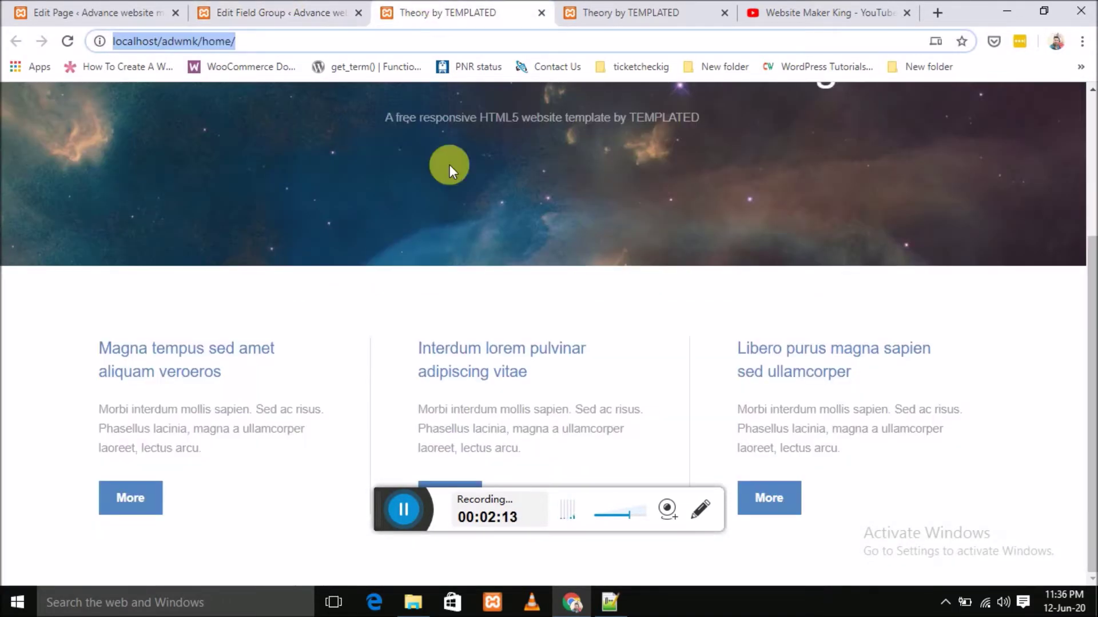
{"action": "left_click", "coordinate": [303, 8]}
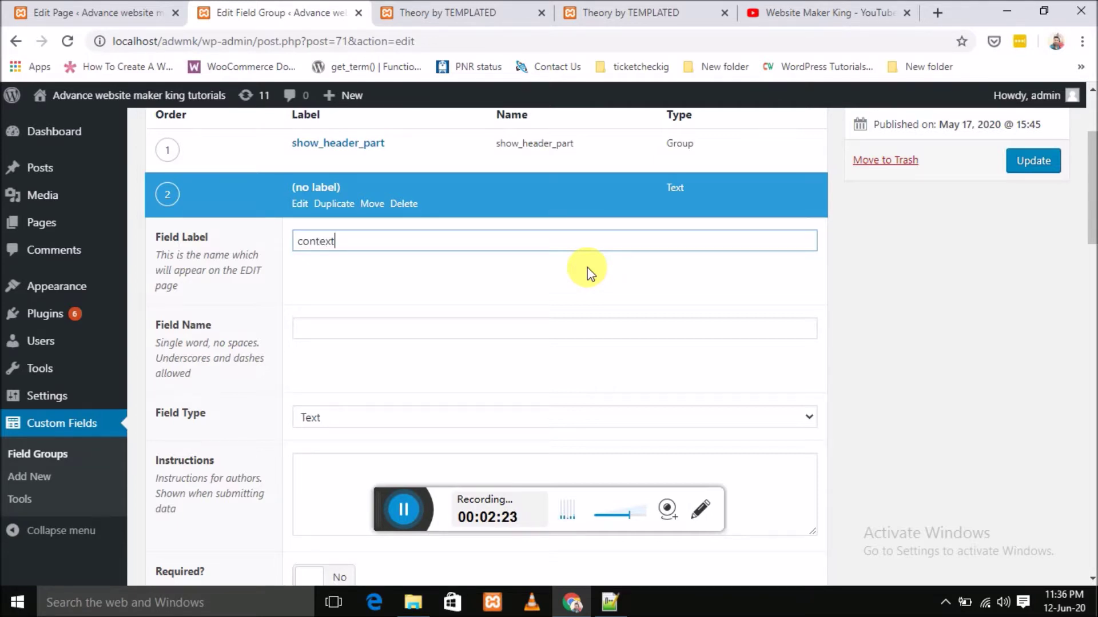
{"action": "double_click", "coordinate": [654, 278]}
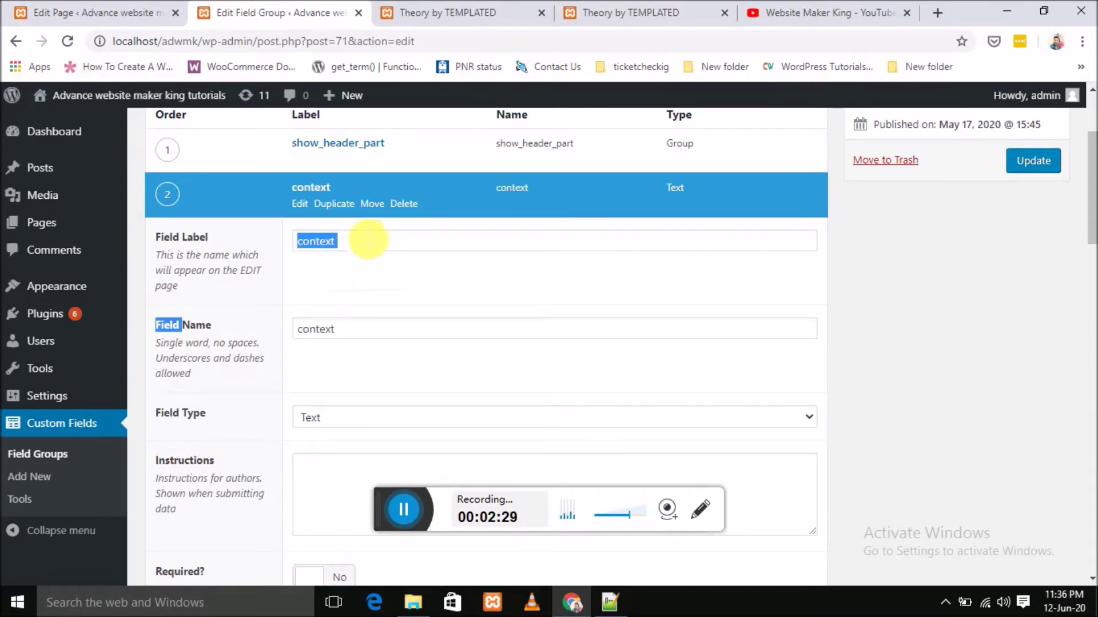
{"action": "left_click", "coordinate": [370, 248]}
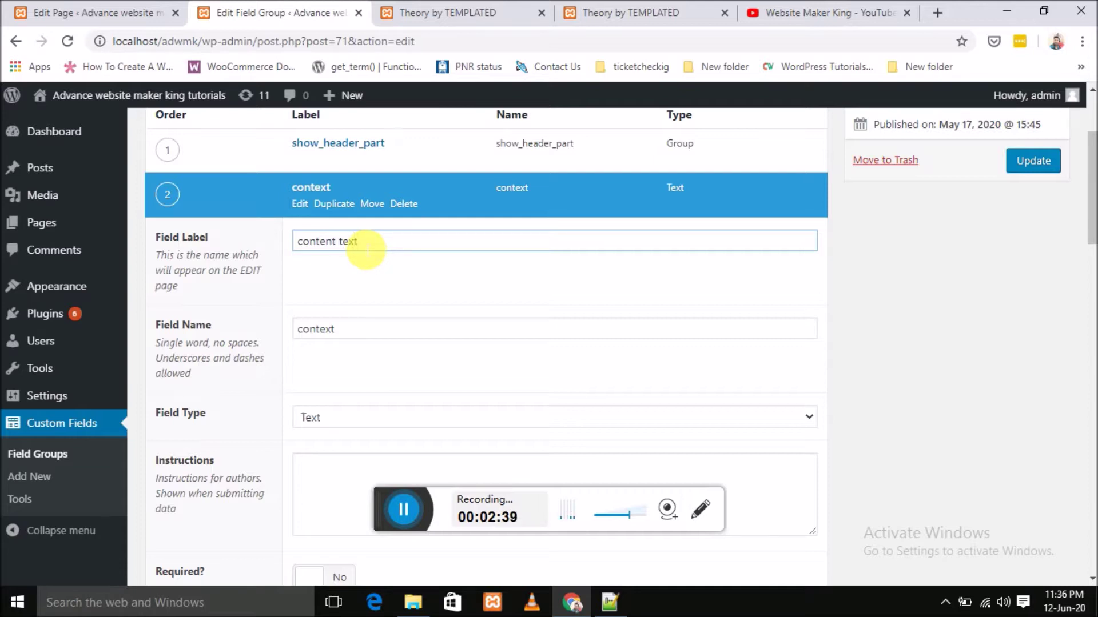
- Set the new field's type to Wysiwyg Editor
{"action": "scroll", "coordinate": [692, 326], "scroll_direction": "down", "scroll_amount": 3}
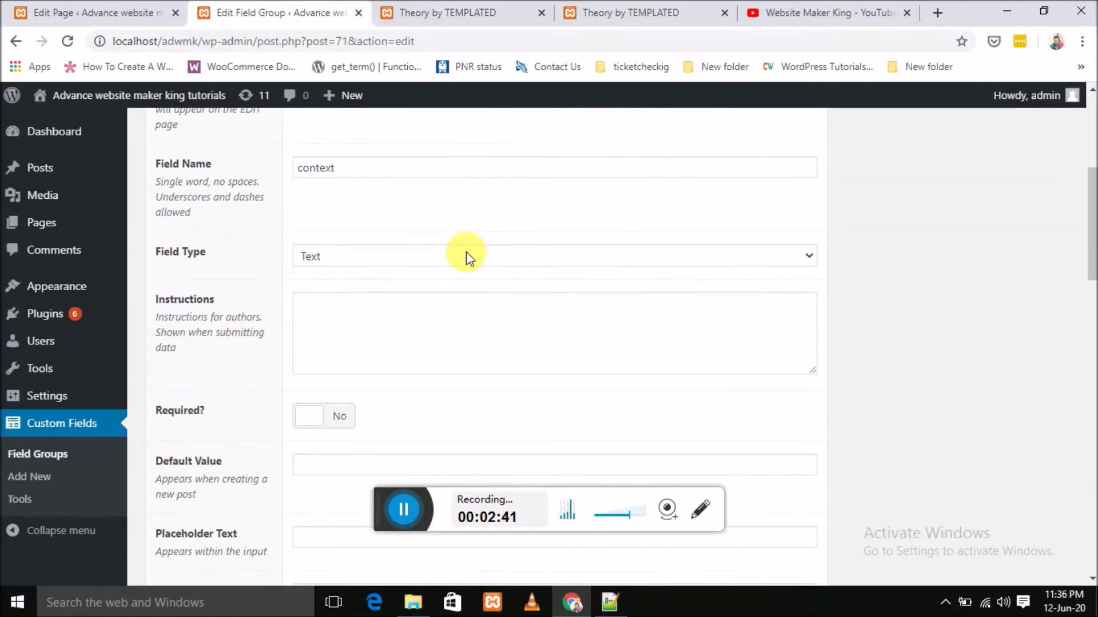
{"action": "left_click", "coordinate": [467, 254]}
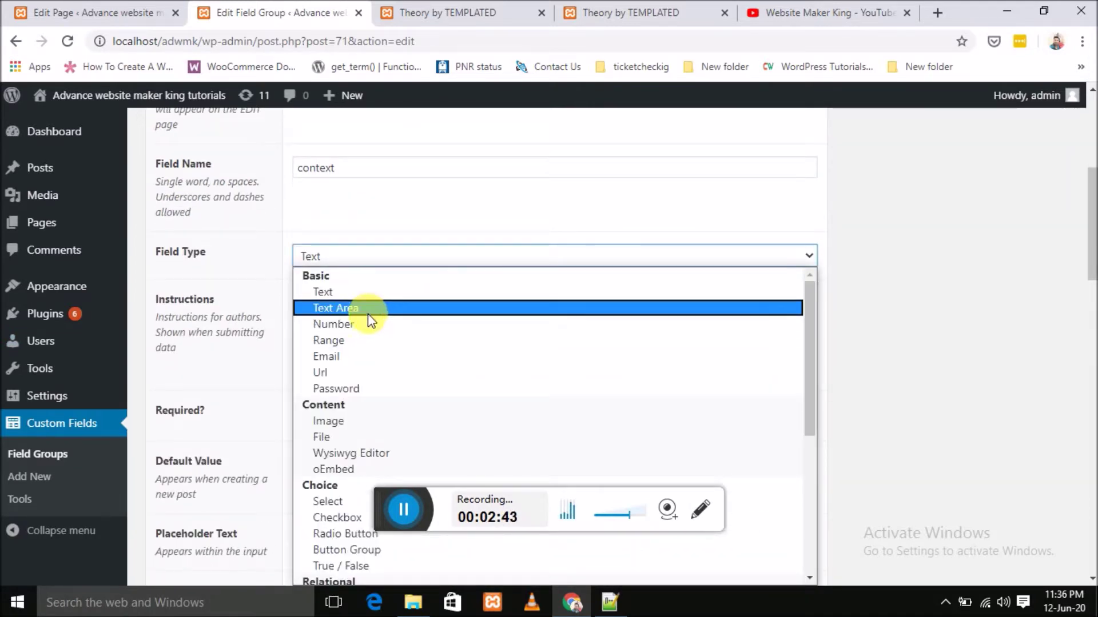
{"action": "scroll", "coordinate": [396, 383], "scroll_direction": "down", "scroll_amount": 3}
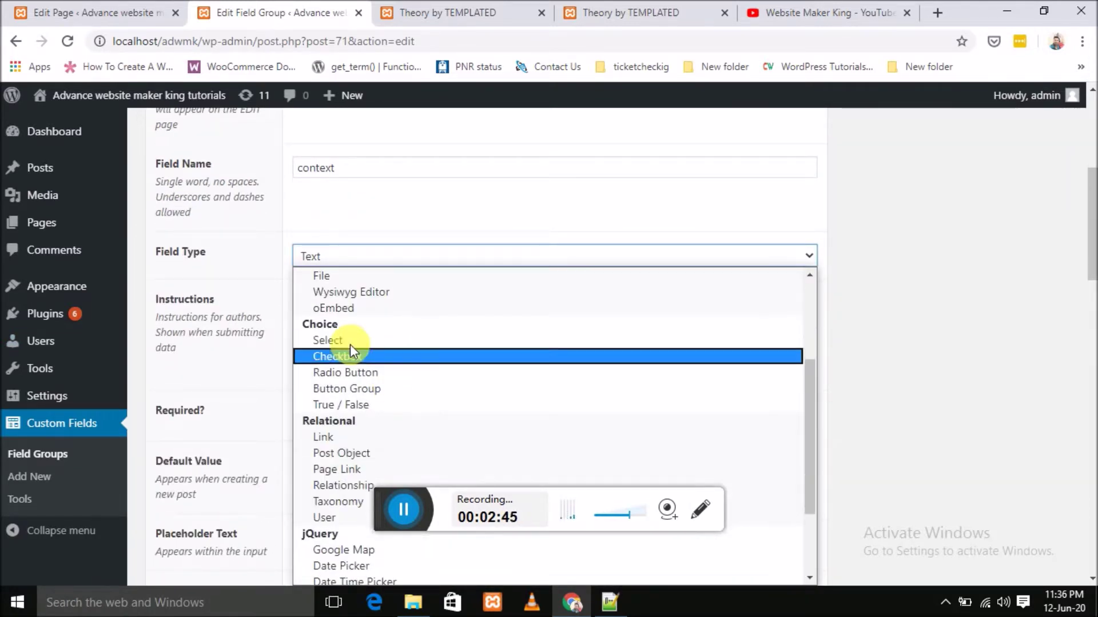
{"action": "left_click", "coordinate": [383, 297]}
{"action": "scroll", "coordinate": [642, 316], "scroll_direction": "down", "scroll_amount": 4}
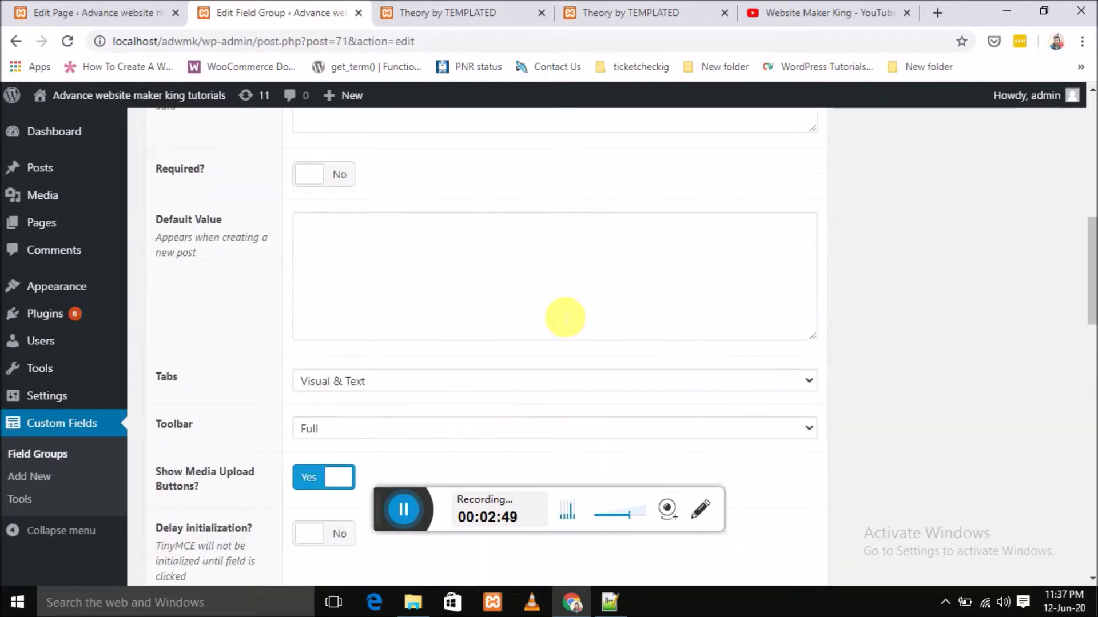
- Check the post type chosen in the field group's location rule
{"action": "scroll", "coordinate": [566, 314], "scroll_direction": "down", "scroll_amount": 5}
{"action": "scroll", "coordinate": [571, 308], "scroll_direction": "down", "scroll_amount": 3}
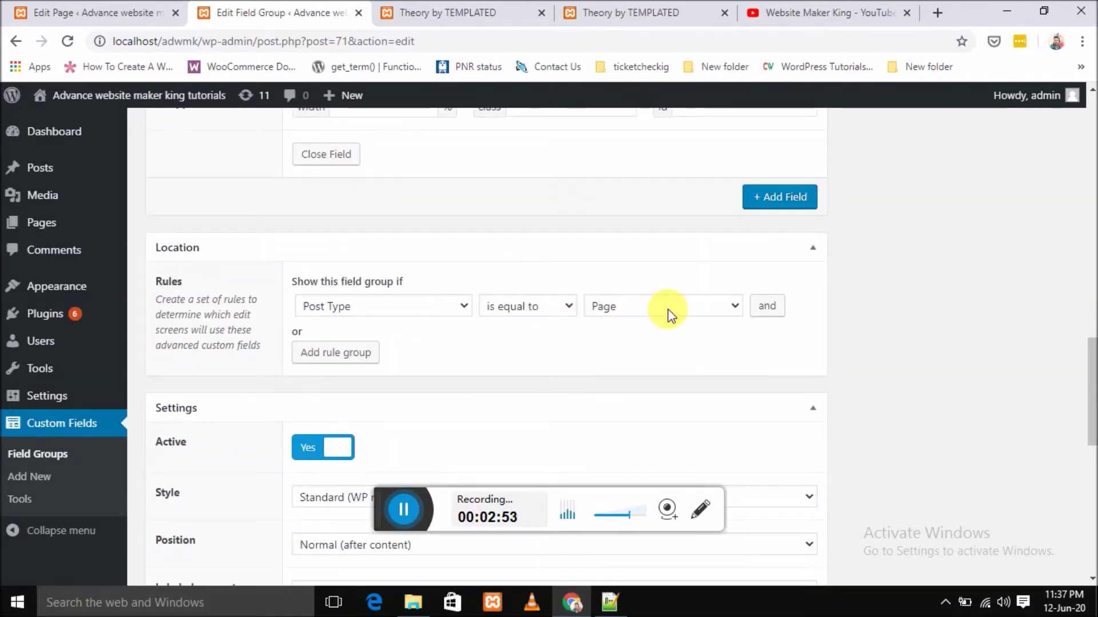
{"action": "left_click", "coordinate": [685, 308]}
{"action": "left_click", "coordinate": [685, 307]}
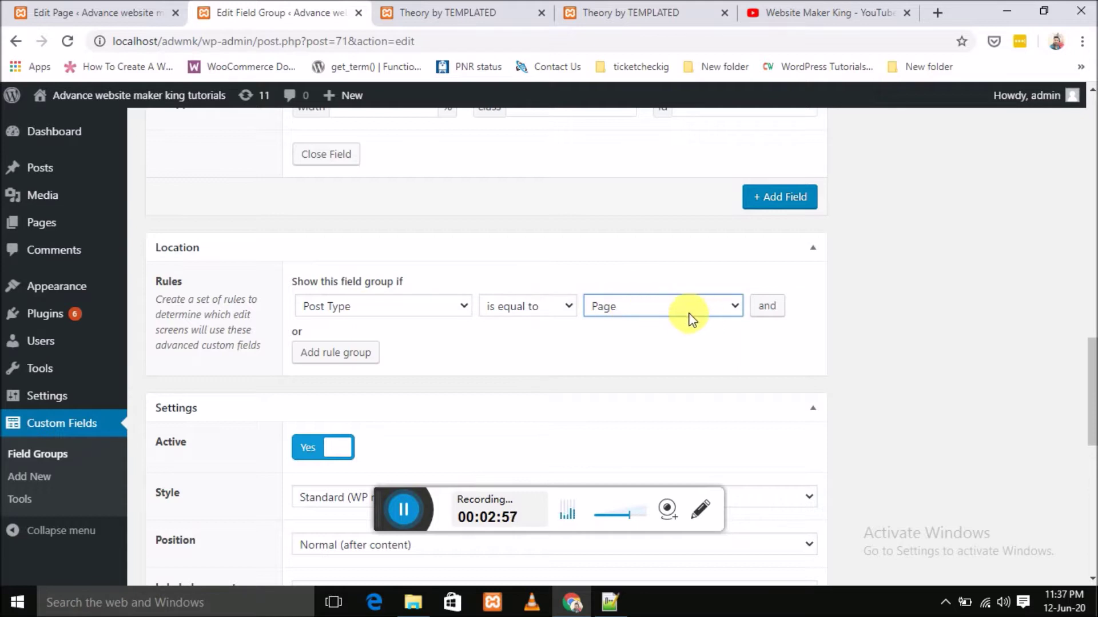
- Review the Page location rule and the content text field's settings, and save the front_page field group
{"action": "left_click", "coordinate": [666, 307]}
{"action": "left_click", "coordinate": [669, 306]}
{"action": "scroll", "coordinate": [706, 255], "scroll_direction": "up", "scroll_amount": 2}
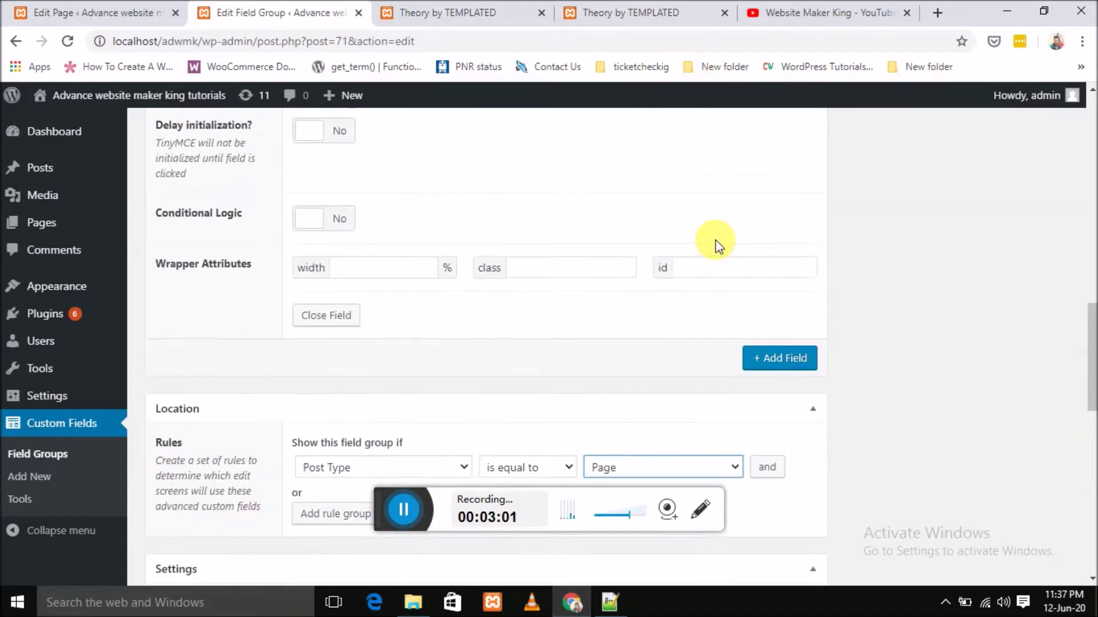
{"action": "scroll", "coordinate": [713, 243], "scroll_direction": "down", "scroll_amount": 1}
{"action": "scroll", "coordinate": [686, 293], "scroll_direction": "down", "scroll_amount": 4}
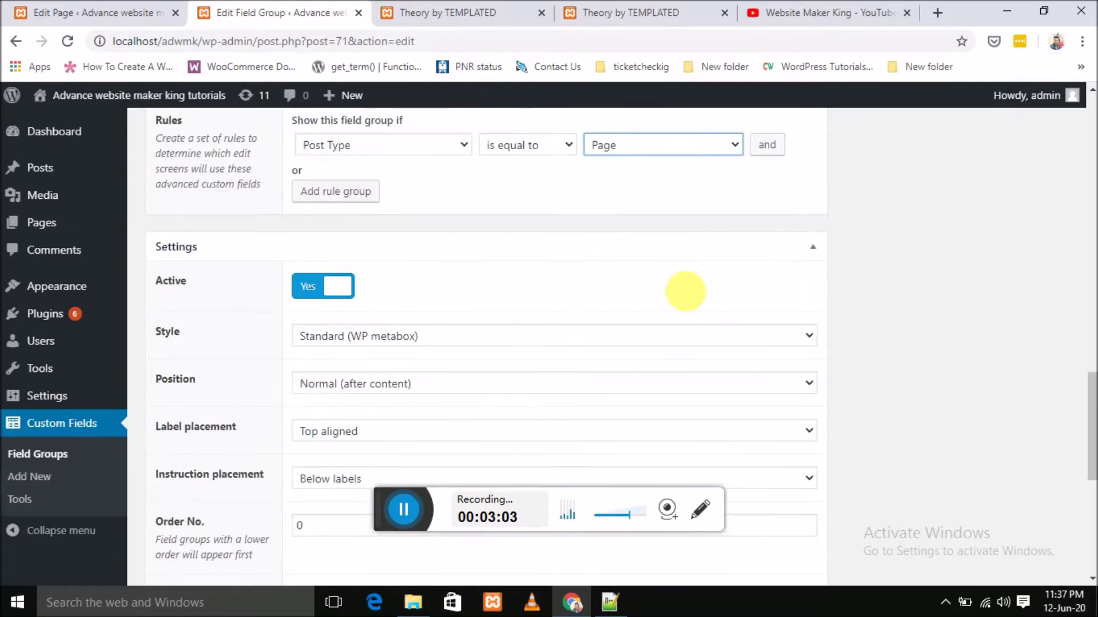
{"action": "scroll", "coordinate": [693, 285], "scroll_direction": "up", "scroll_amount": 15}
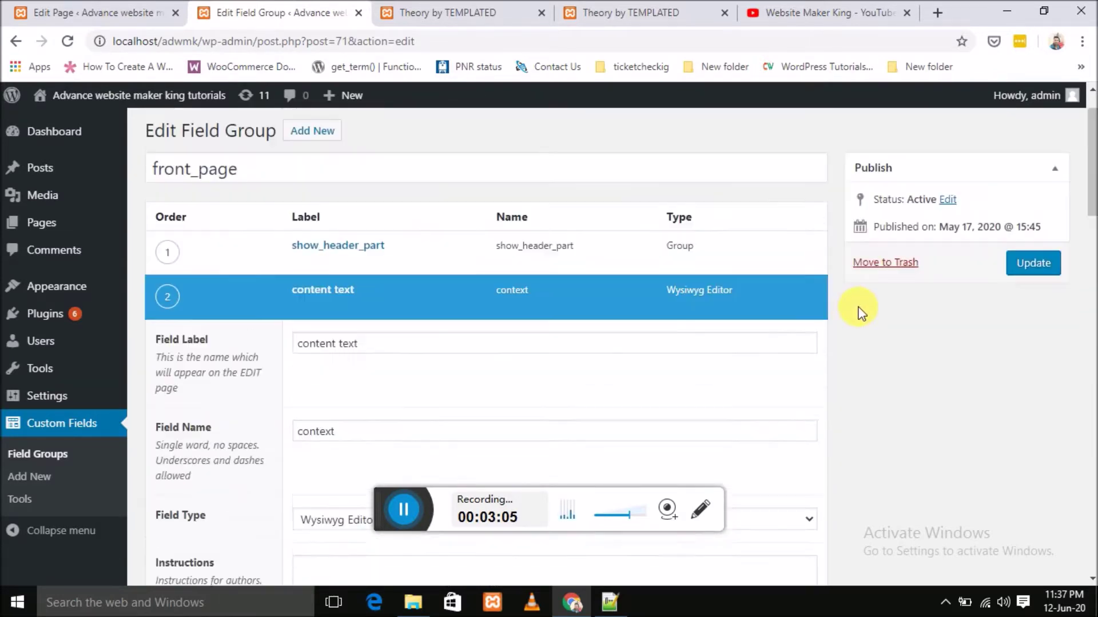
{"action": "scroll", "coordinate": [739, 336], "scroll_direction": "down", "scroll_amount": 19}
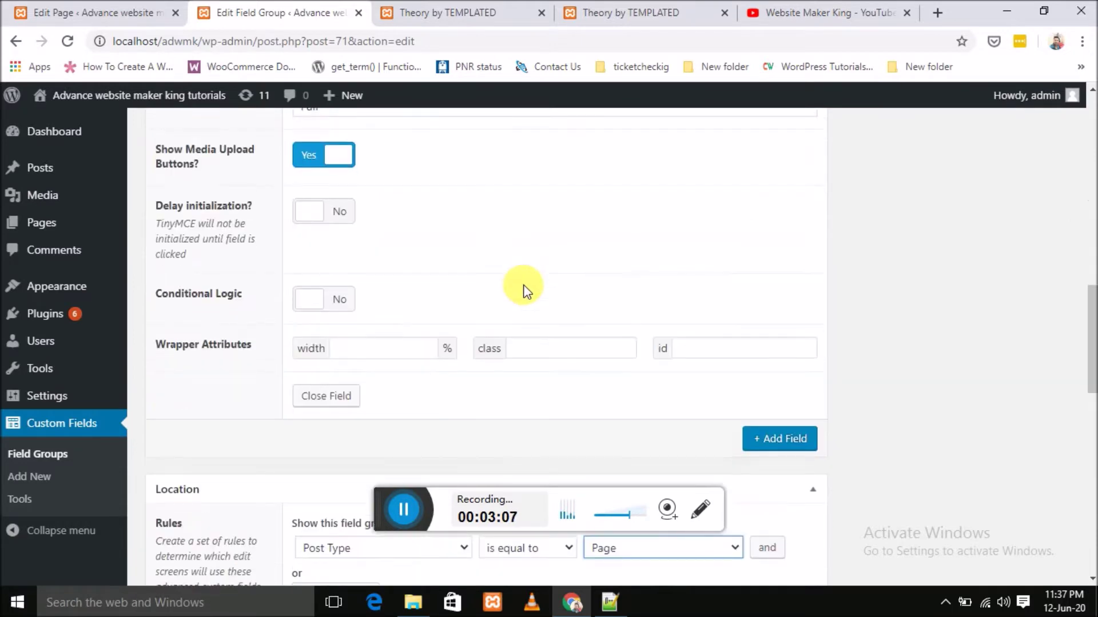
{"action": "scroll", "coordinate": [878, 228], "scroll_direction": "up", "scroll_amount": 4}
{"action": "scroll", "coordinate": [878, 228], "scroll_direction": "up", "scroll_amount": 15}
{"action": "scroll", "coordinate": [880, 240], "scroll_direction": "down", "scroll_amount": 2}
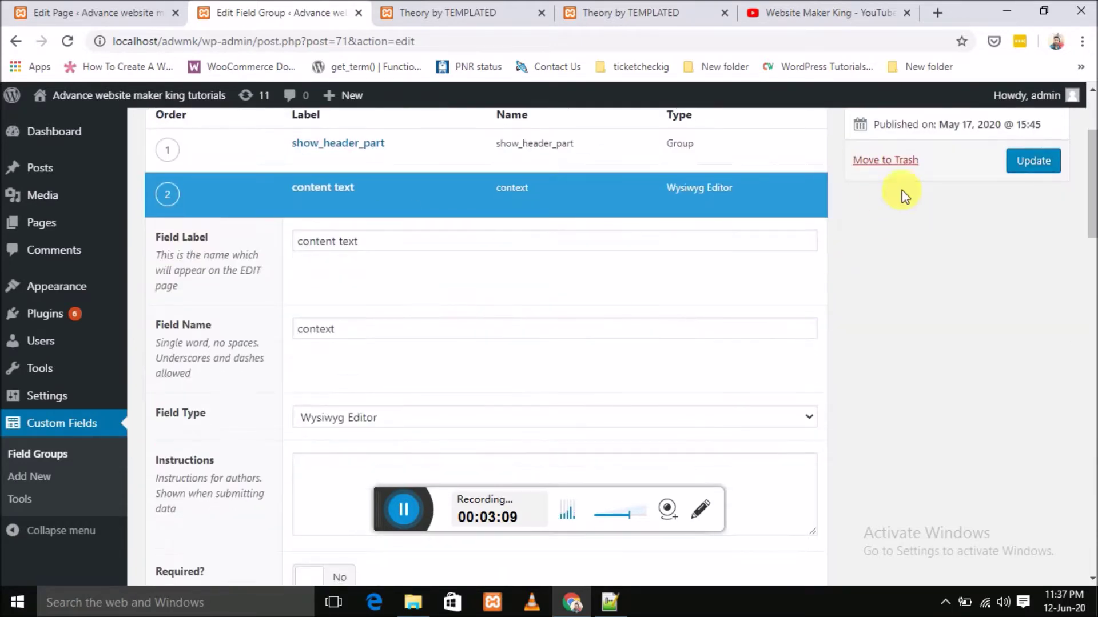
{"action": "left_click", "coordinate": [1034, 166]}
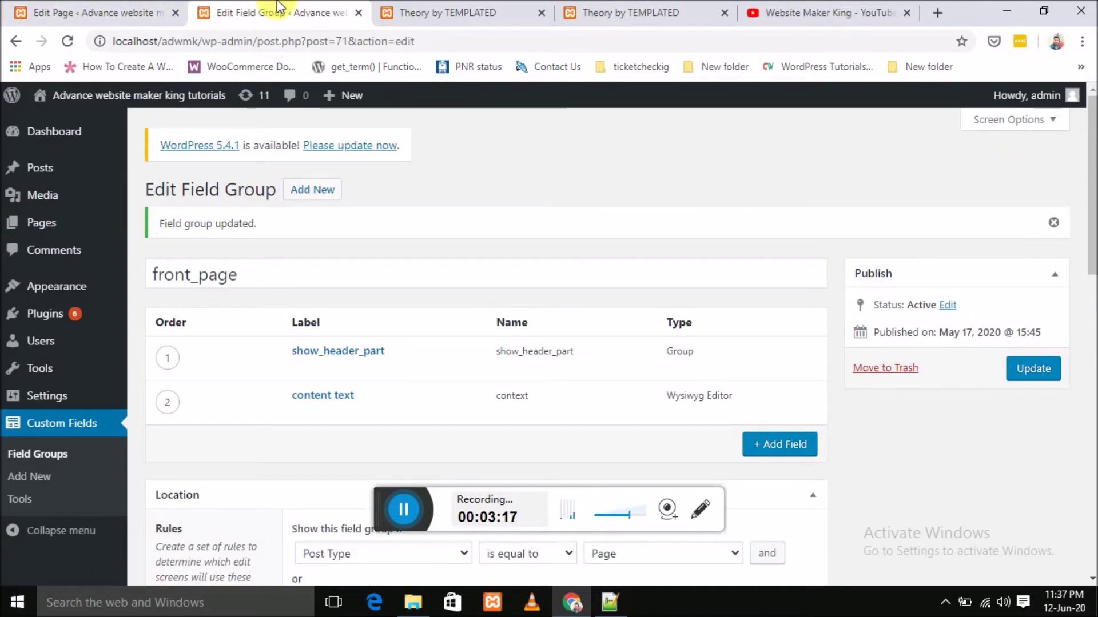
- Reload the Home page's edit screen and expand its front_page box down to the content text field
{"action": "left_click", "coordinate": [470, 17]}
{"action": "left_click", "coordinate": [54, 12]}
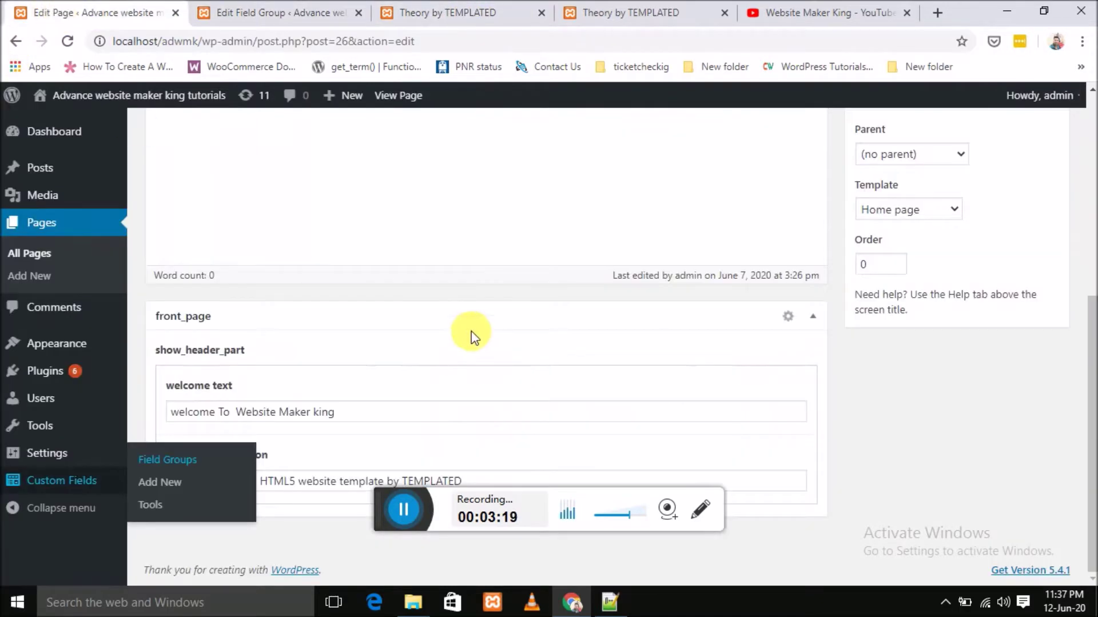
{"action": "left_click", "coordinate": [813, 320]}
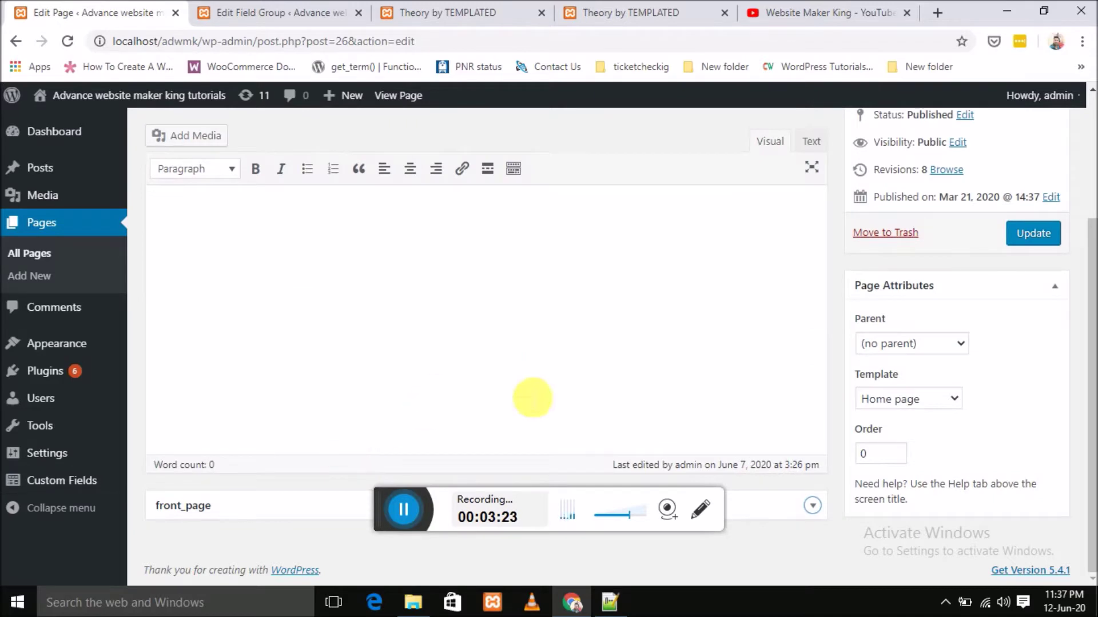
{"action": "left_click", "coordinate": [67, 41]}
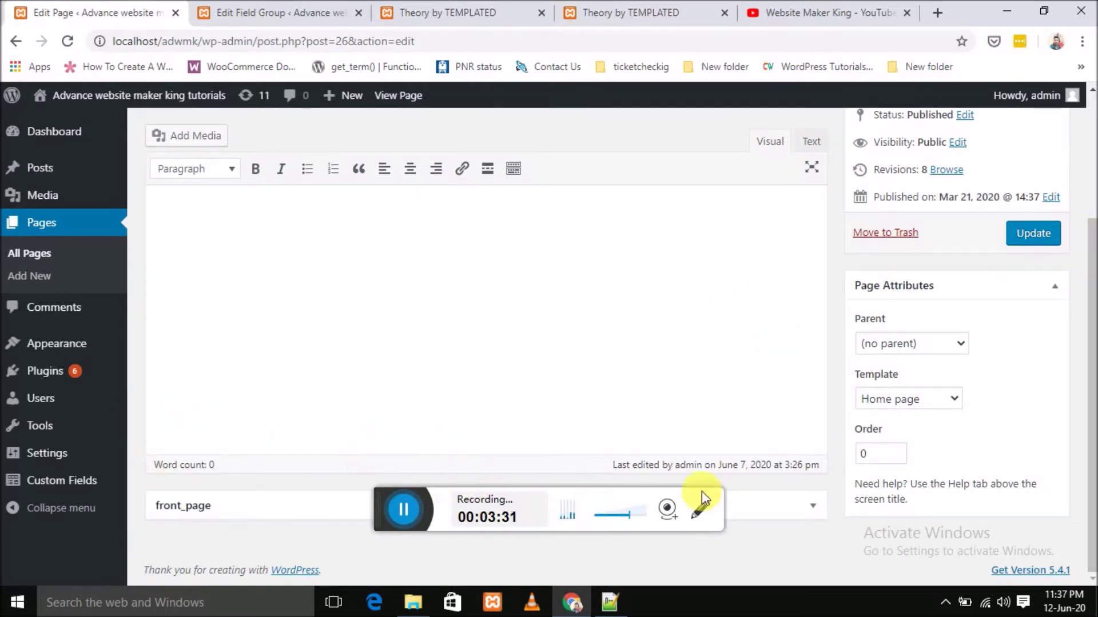
{"action": "left_click", "coordinate": [812, 506]}
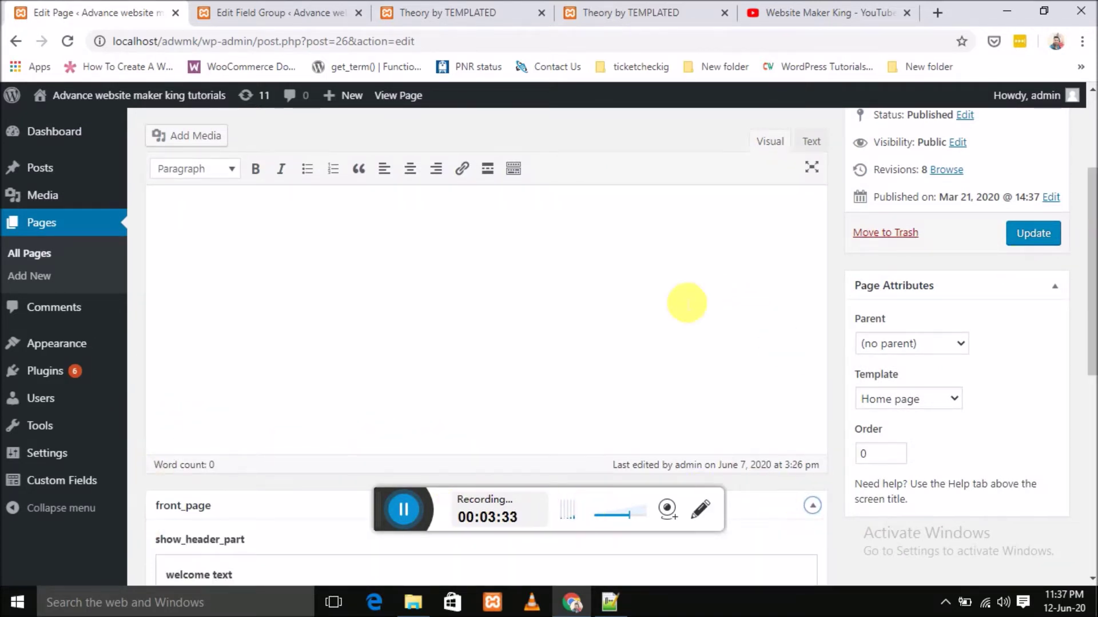
{"action": "scroll", "coordinate": [629, 314], "scroll_direction": "down", "scroll_amount": 7}
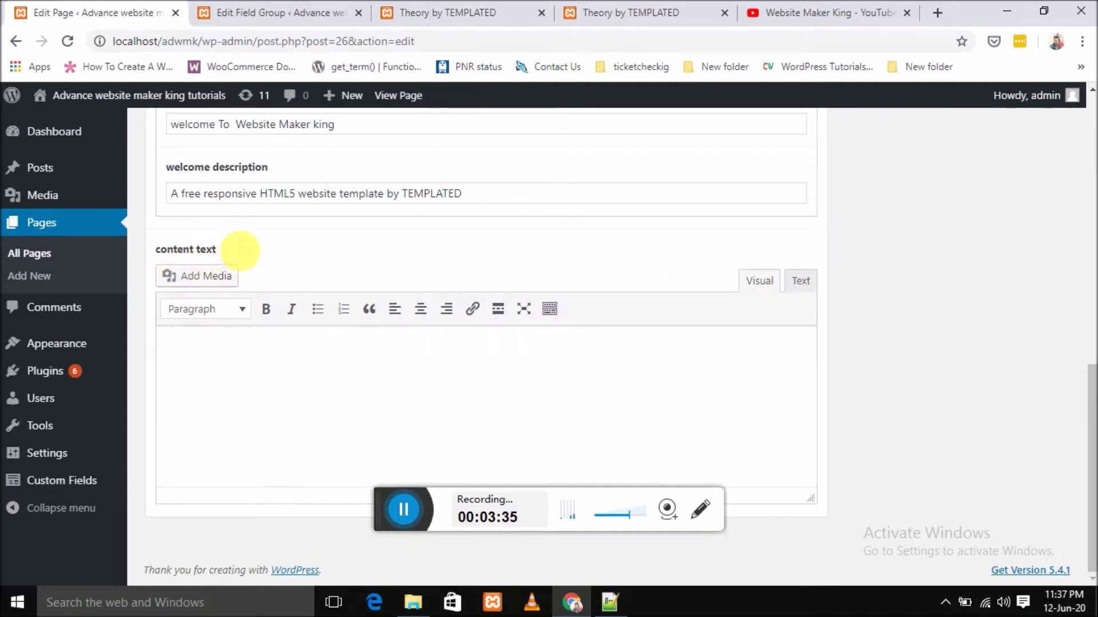
- Examine the content text editor and the other fields on the Home page's edit screen
{"action": "scroll", "coordinate": [377, 417], "scroll_direction": "up", "scroll_amount": 3}
{"action": "scroll", "coordinate": [379, 421], "scroll_direction": "down", "scroll_amount": 3}
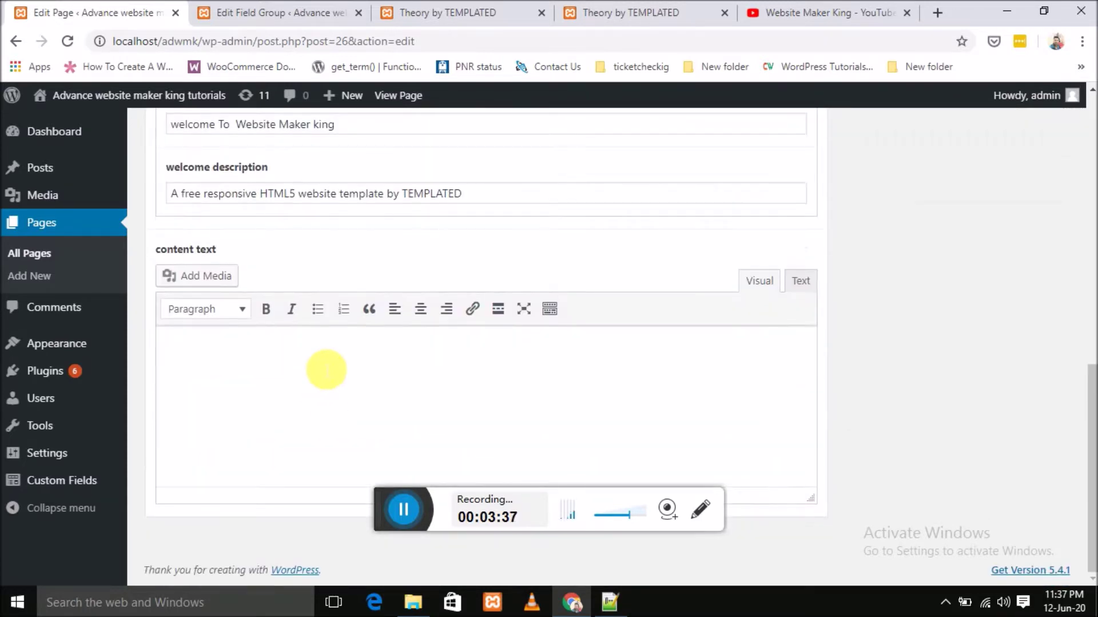
{"action": "scroll", "coordinate": [326, 368], "scroll_direction": "up", "scroll_amount": 11}
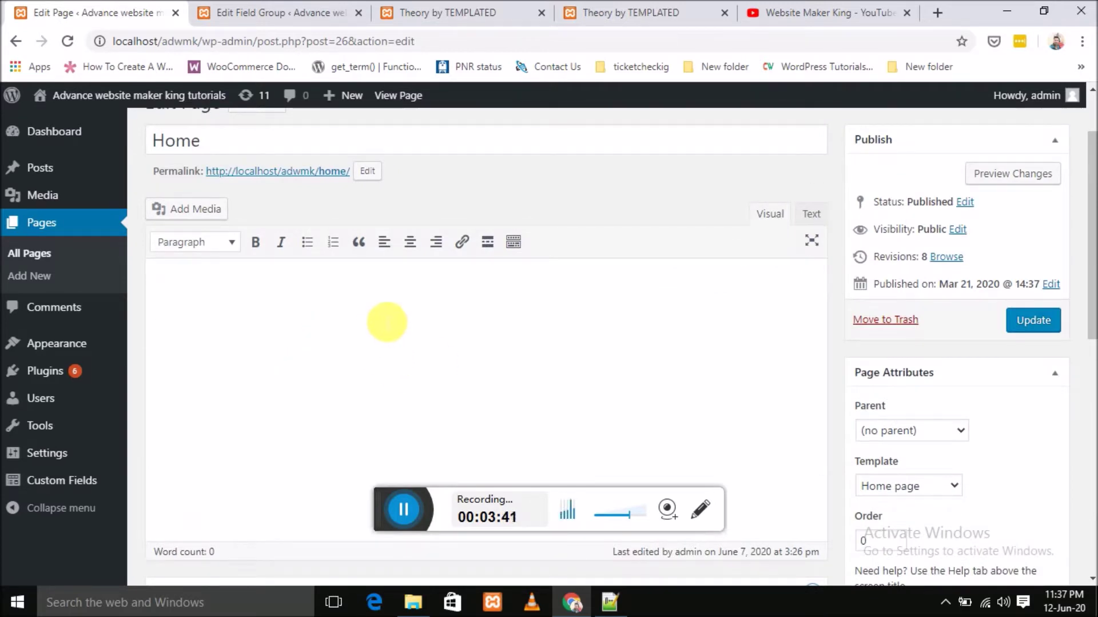
{"action": "scroll", "coordinate": [384, 322], "scroll_direction": "down", "scroll_amount": 3}
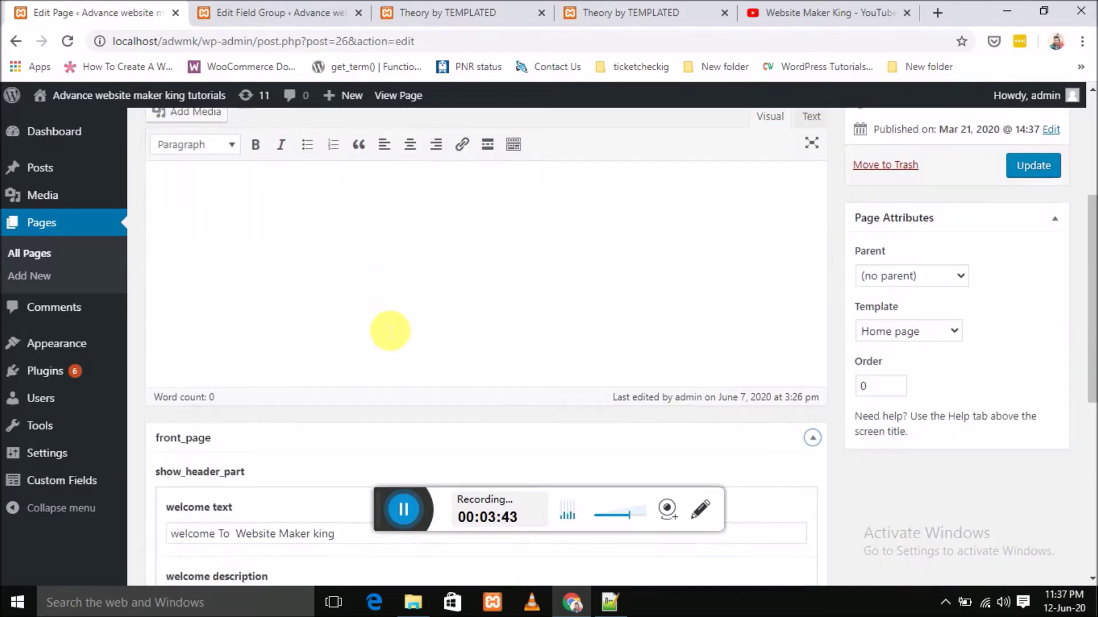
{"action": "scroll", "coordinate": [391, 333], "scroll_direction": "down", "scroll_amount": 7}
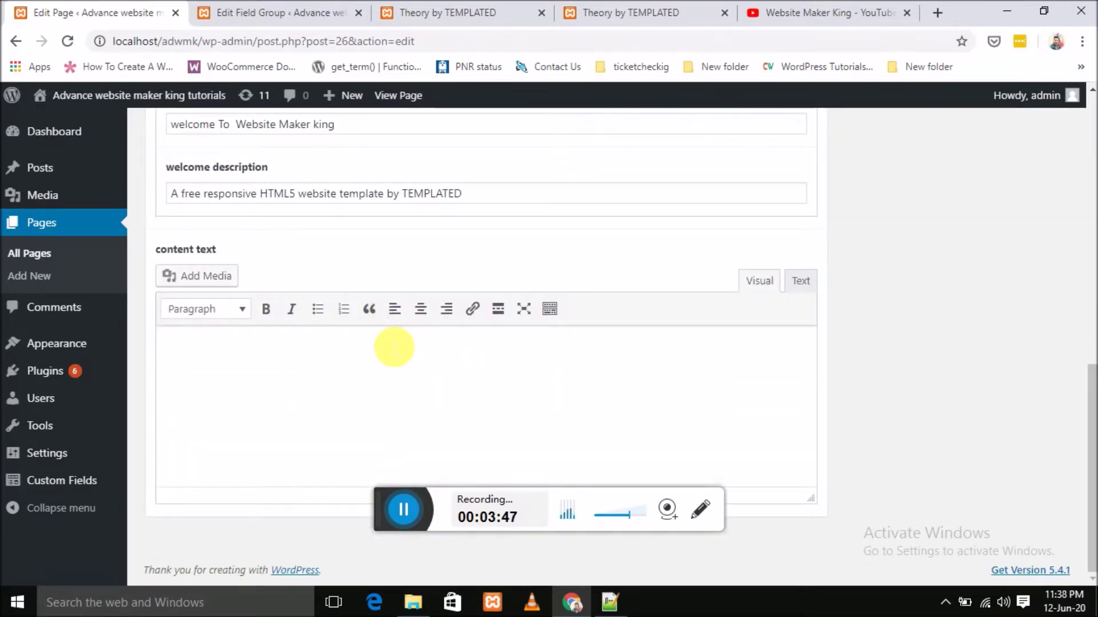
{"action": "scroll", "coordinate": [395, 347], "scroll_direction": "up", "scroll_amount": 1}
{"action": "scroll", "coordinate": [367, 350], "scroll_direction": "down", "scroll_amount": 1}
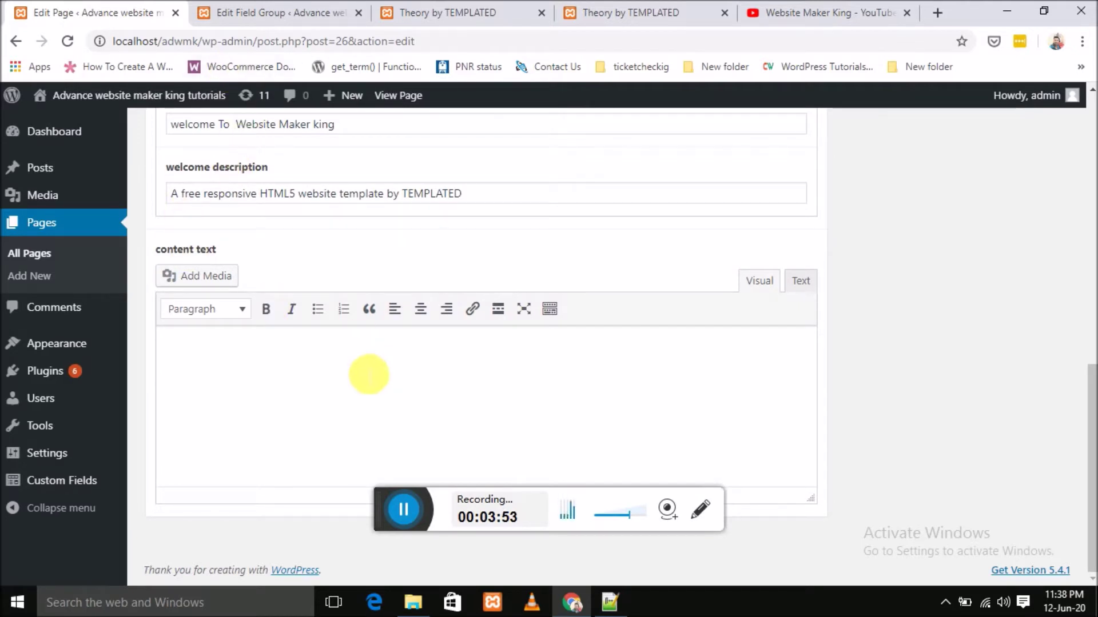
- Check the header area of the live home page and the front_page field group
{"action": "left_click", "coordinate": [251, 13]}
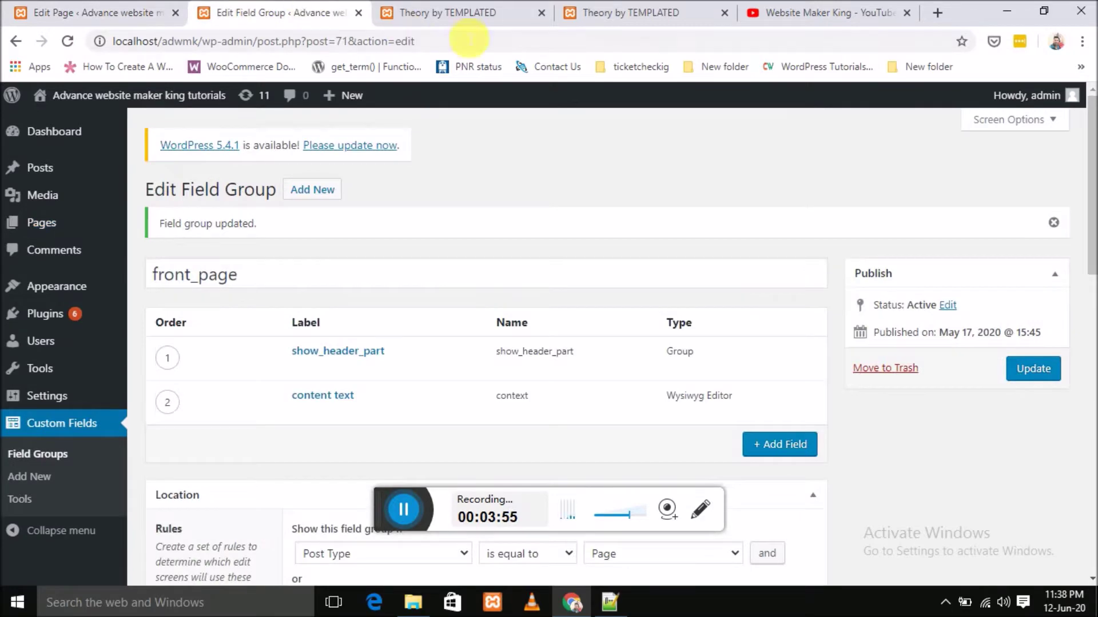
{"action": "left_click", "coordinate": [450, 15]}
{"action": "scroll", "coordinate": [266, 243], "scroll_direction": "up", "scroll_amount": 5}
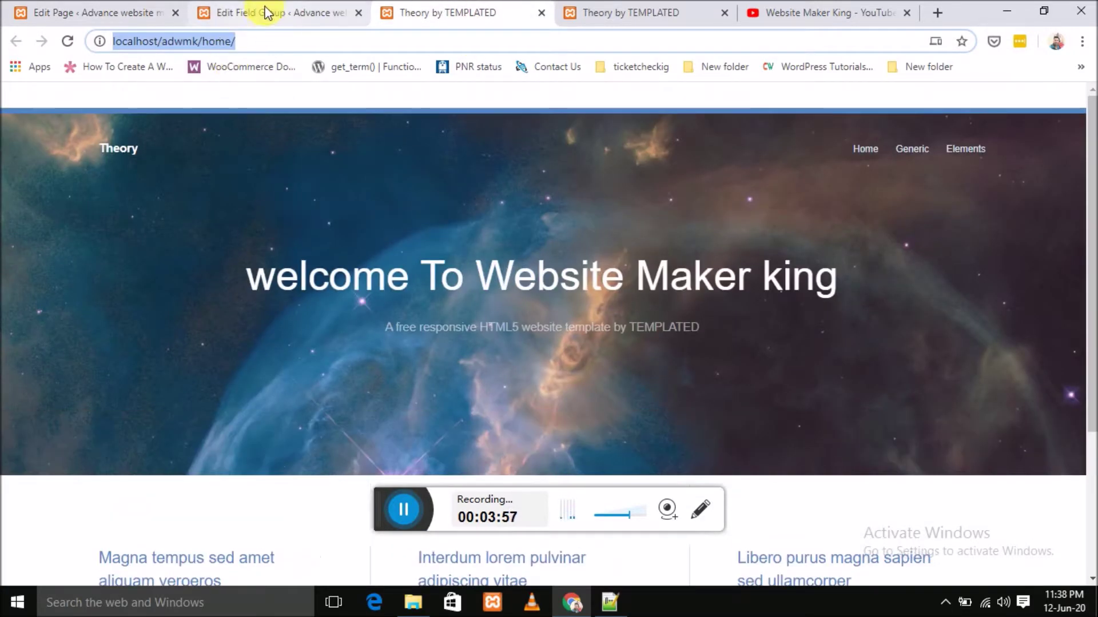
{"action": "left_click", "coordinate": [251, 17]}
- In the Reading Settings, choose Home as the static homepage and save the changes
{"action": "left_click", "coordinate": [94, 14]}
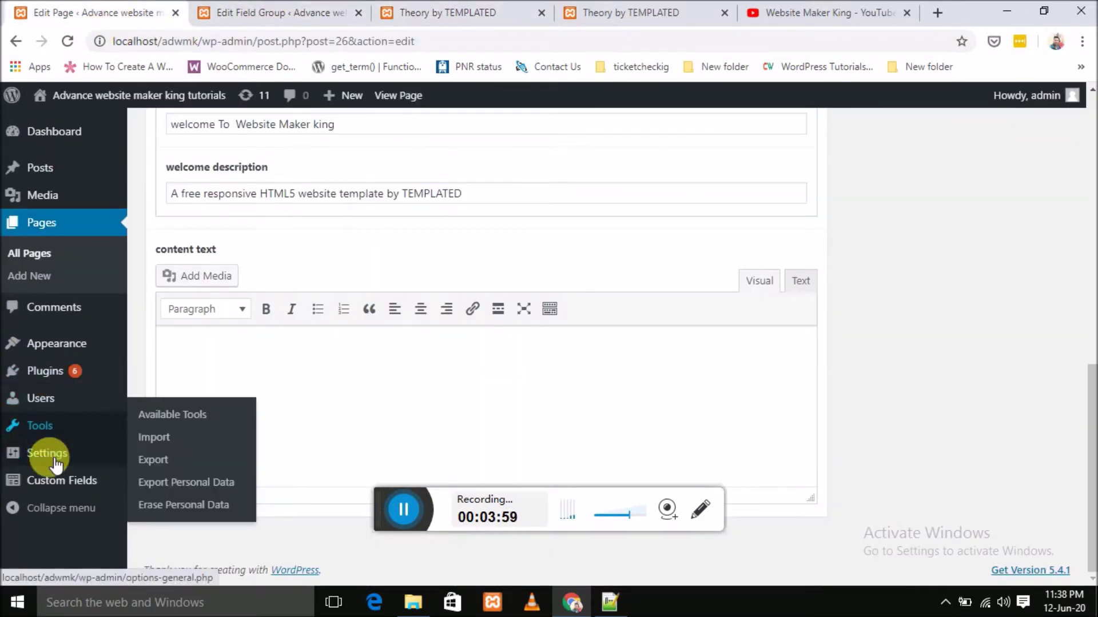
{"action": "mouse_move", "coordinate": [47, 452]}
{"action": "left_click", "coordinate": [170, 416]}
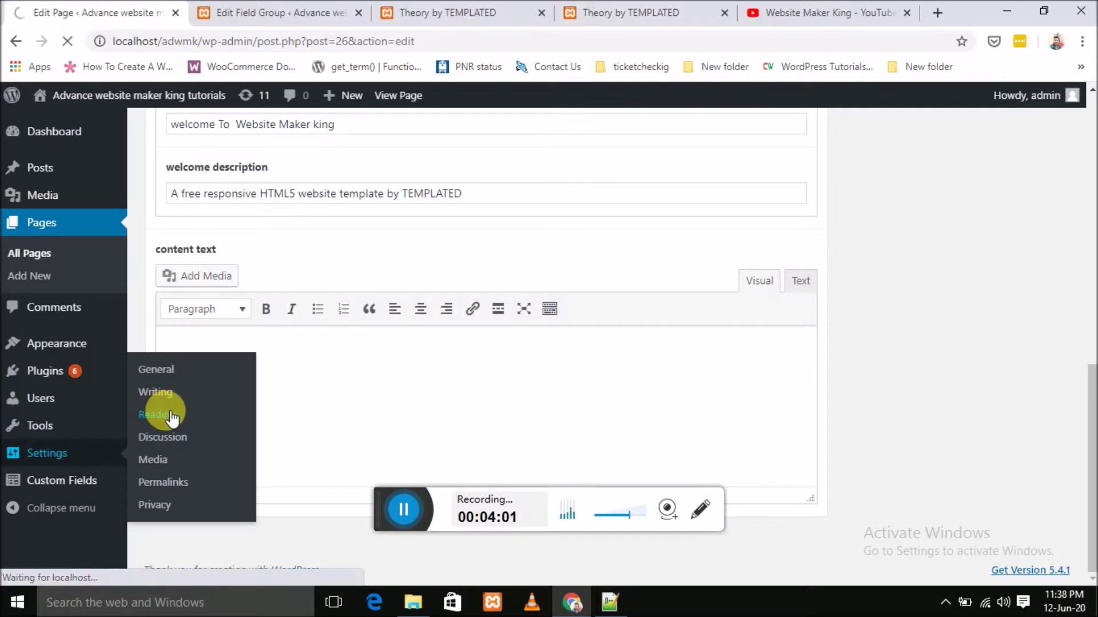
{"action": "scroll", "coordinate": [303, 151], "scroll_direction": "down", "scroll_amount": 3}
{"action": "scroll", "coordinate": [343, 196], "scroll_direction": "up", "scroll_amount": 3}
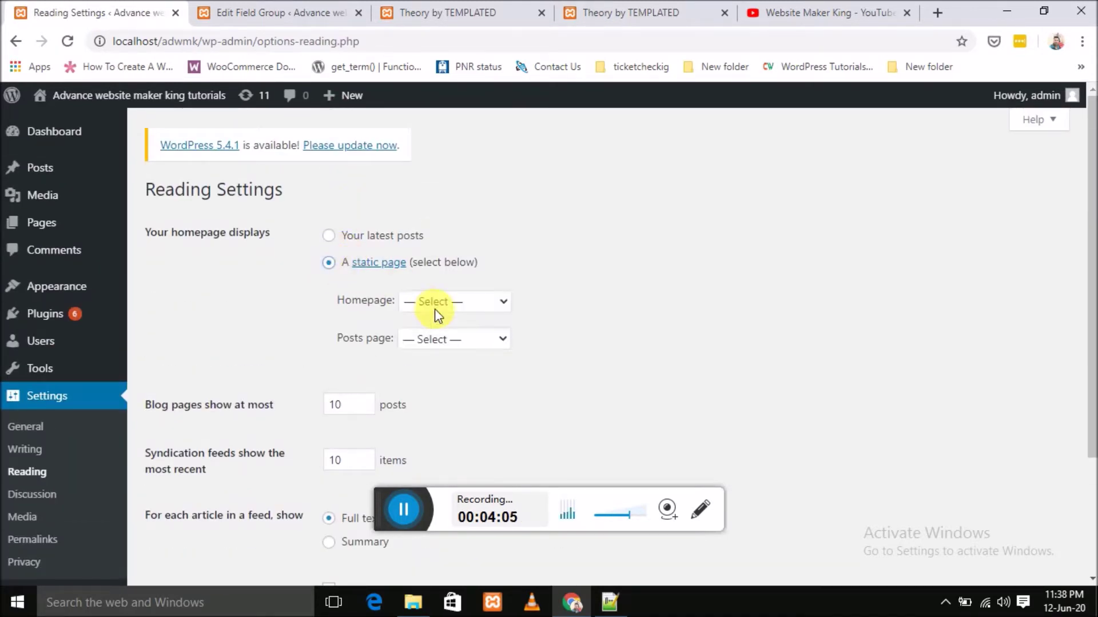
{"action": "left_click", "coordinate": [434, 310]}
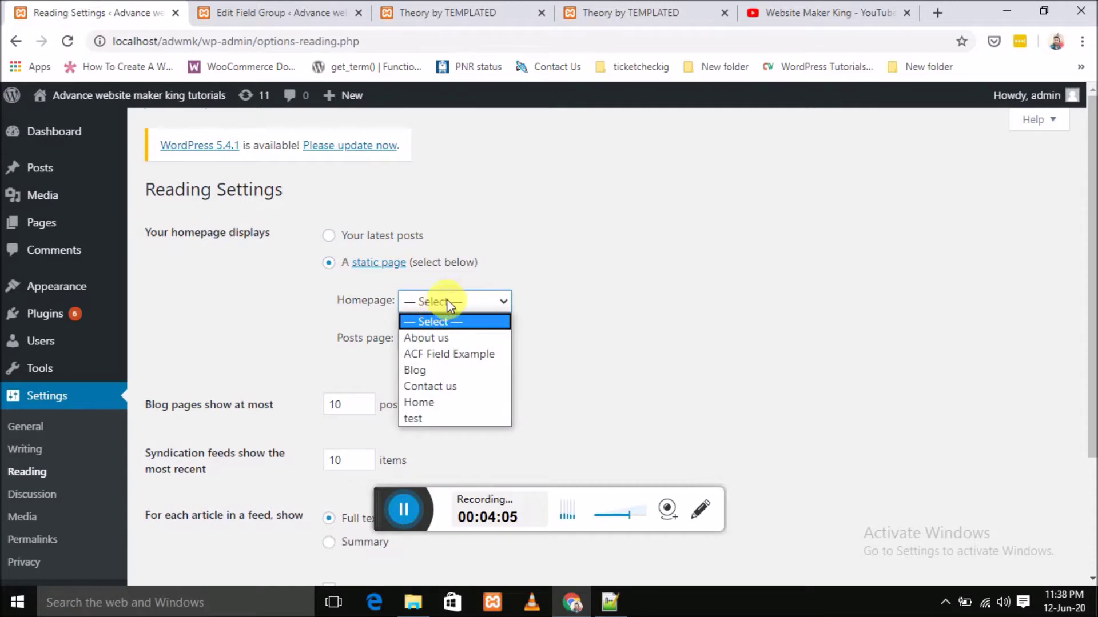
{"action": "left_click", "coordinate": [445, 405]}
{"action": "scroll", "coordinate": [278, 384], "scroll_direction": "down", "scroll_amount": 3}
{"action": "left_click", "coordinate": [195, 511]}
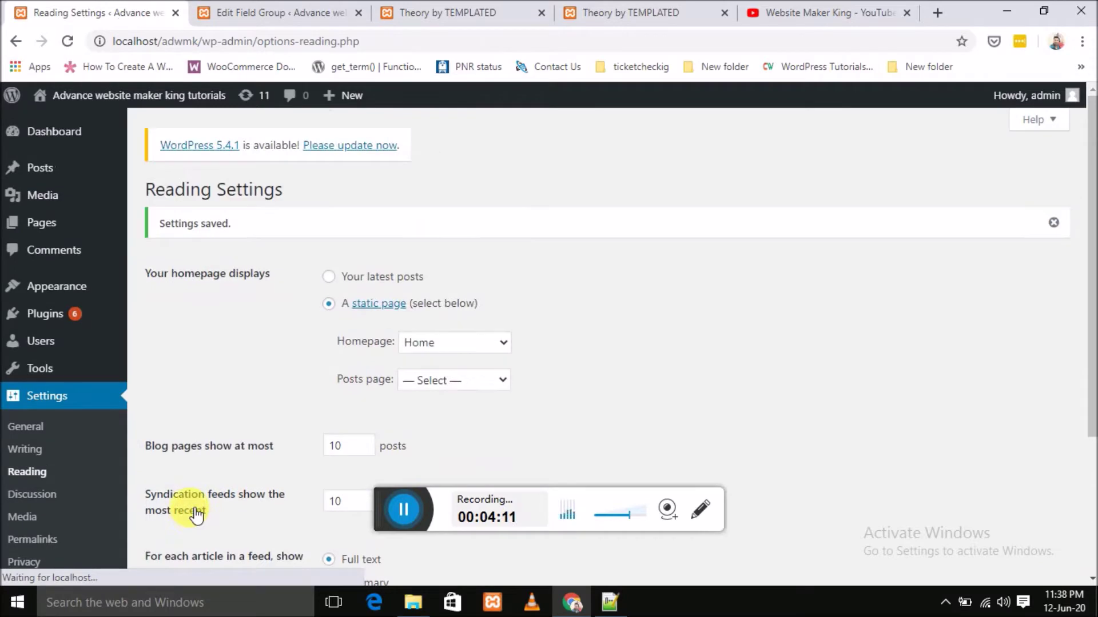
- Look through the full page already open at localhost/adwmk/ to compare it with the live home page
{"action": "left_click", "coordinate": [480, 5]}
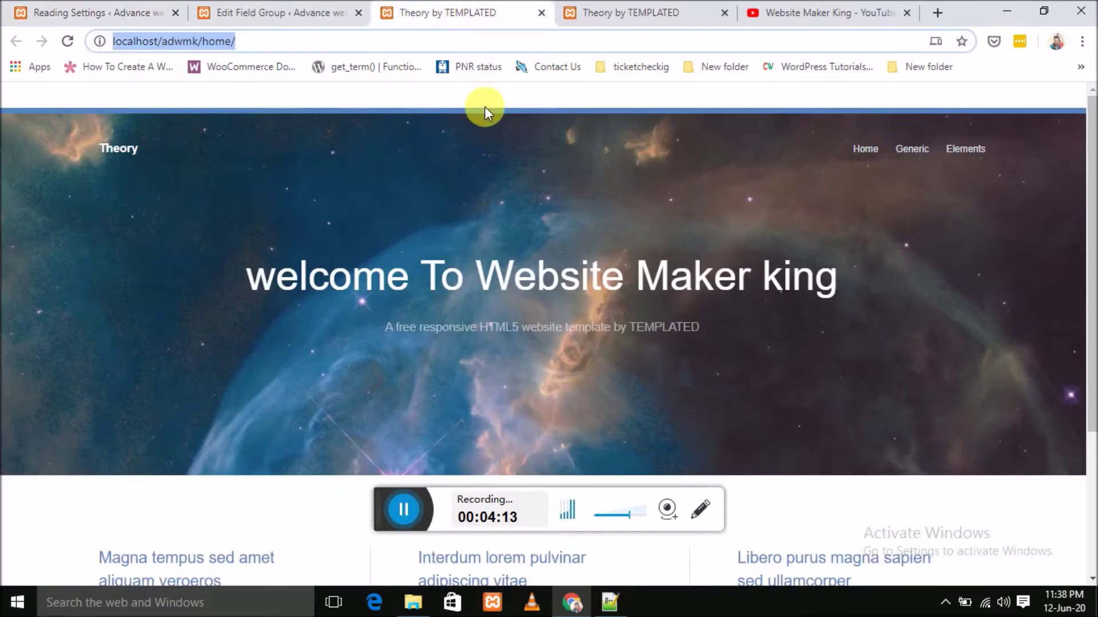
{"action": "left_click", "coordinate": [600, 9]}
{"action": "scroll", "coordinate": [445, 229], "scroll_direction": "down", "scroll_amount": 5}
{"action": "scroll", "coordinate": [433, 234], "scroll_direction": "up", "scroll_amount": 8}
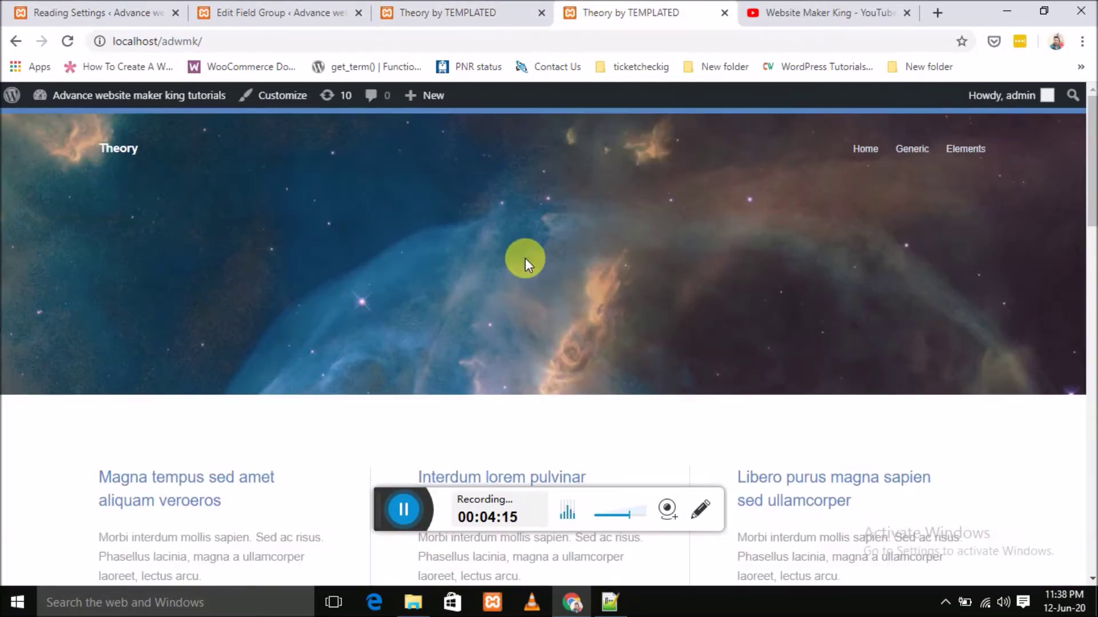
{"action": "scroll", "coordinate": [520, 280], "scroll_direction": "down", "scroll_amount": 6}
{"action": "scroll", "coordinate": [510, 274], "scroll_direction": "down", "scroll_amount": 8}
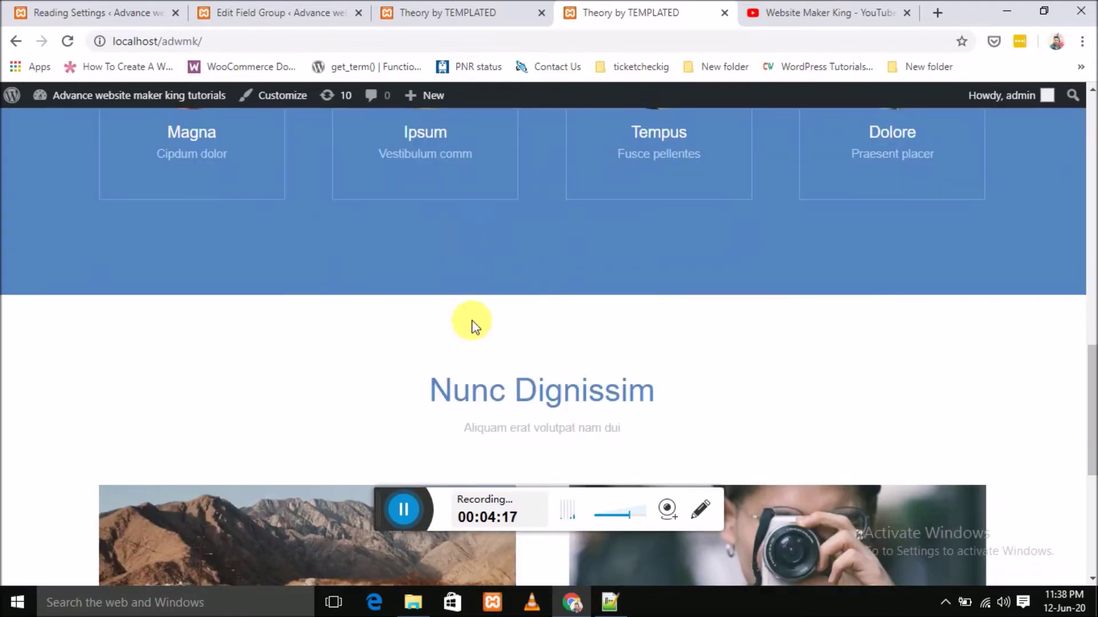
{"action": "scroll", "coordinate": [472, 320], "scroll_direction": "up", "scroll_amount": 6}
- Reload the live home page with the new homepage setting and compare its article columns with the other copy
{"action": "left_click", "coordinate": [410, 18]}
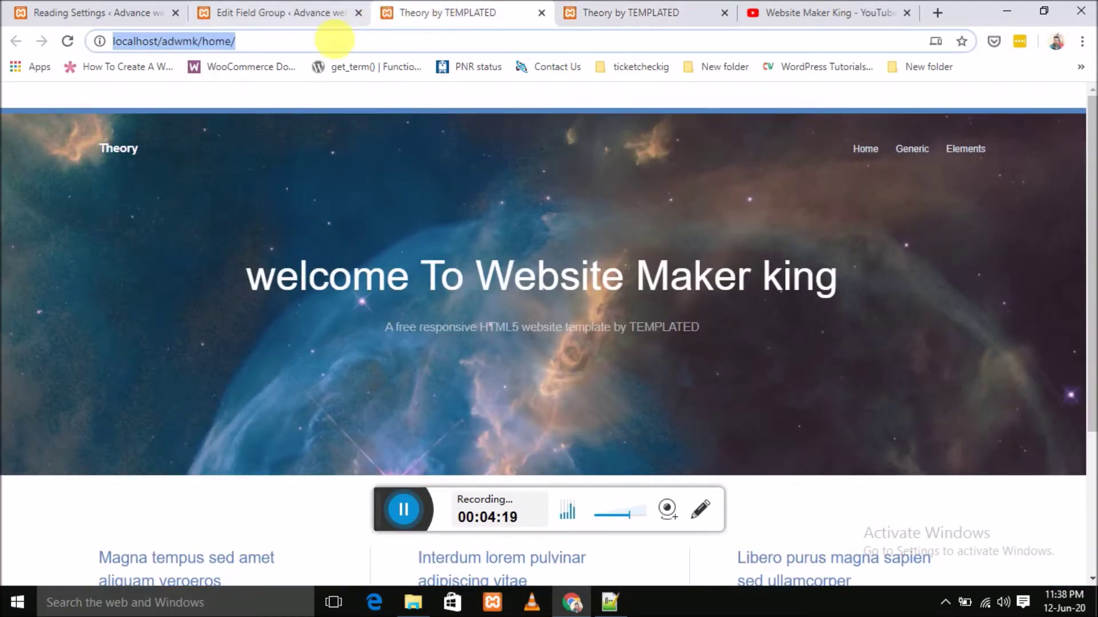
{"action": "left_click", "coordinate": [60, 41]}
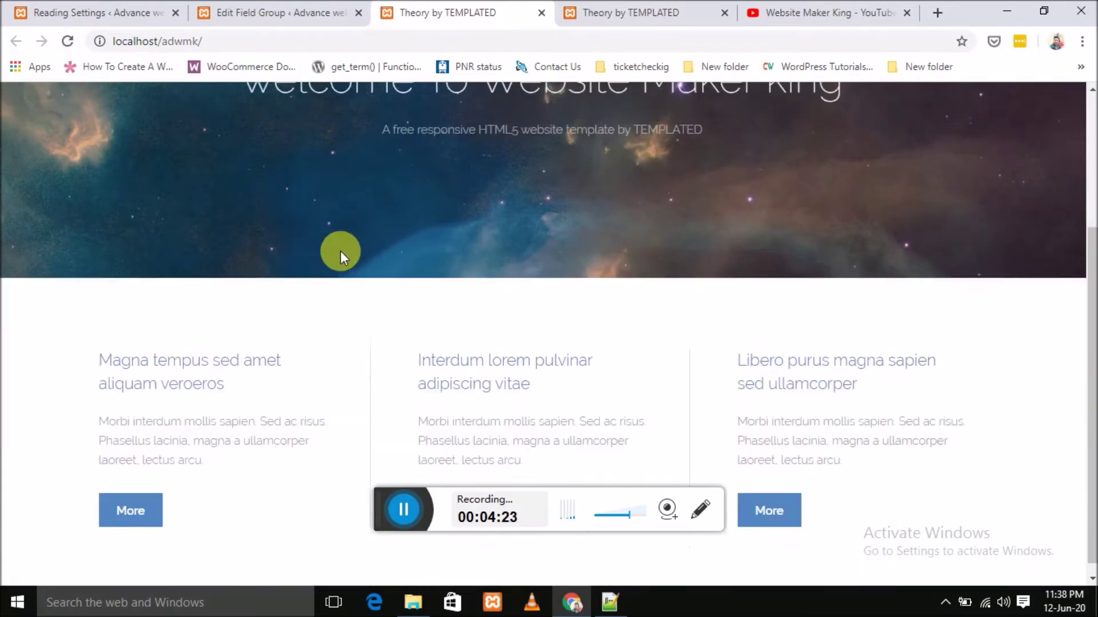
{"action": "scroll", "coordinate": [440, 274], "scroll_direction": "down", "scroll_amount": 4}
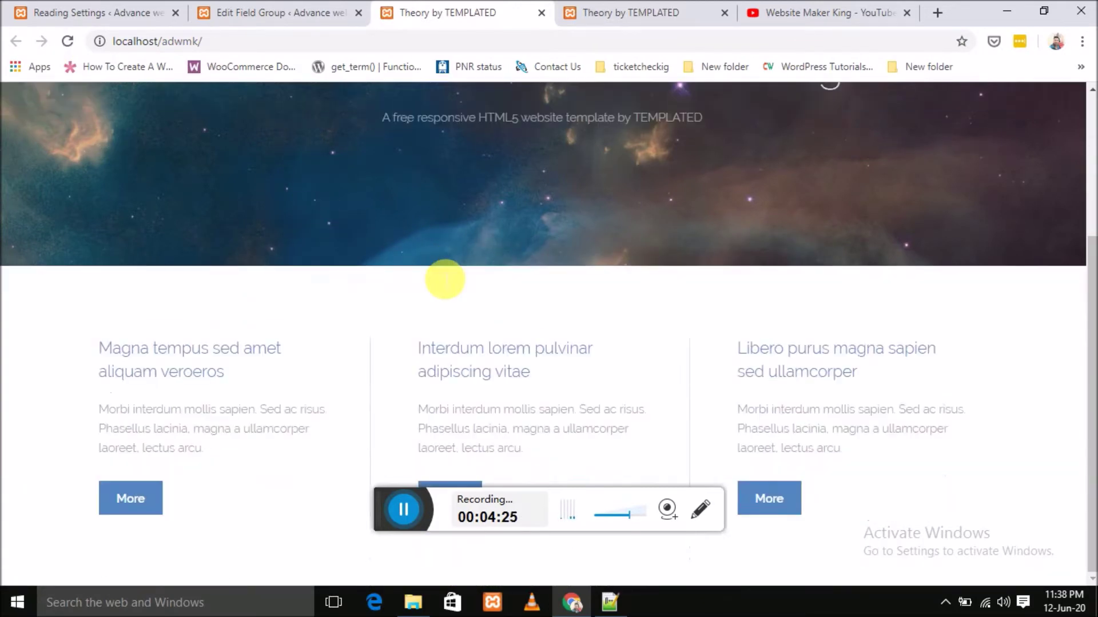
{"action": "left_click", "coordinate": [640, 13]}
{"action": "scroll", "coordinate": [554, 458], "scroll_direction": "down", "scroll_amount": 3}
{"action": "scroll", "coordinate": [491, 252], "scroll_direction": "up", "scroll_amount": 3}
{"action": "left_click", "coordinate": [404, 12]}
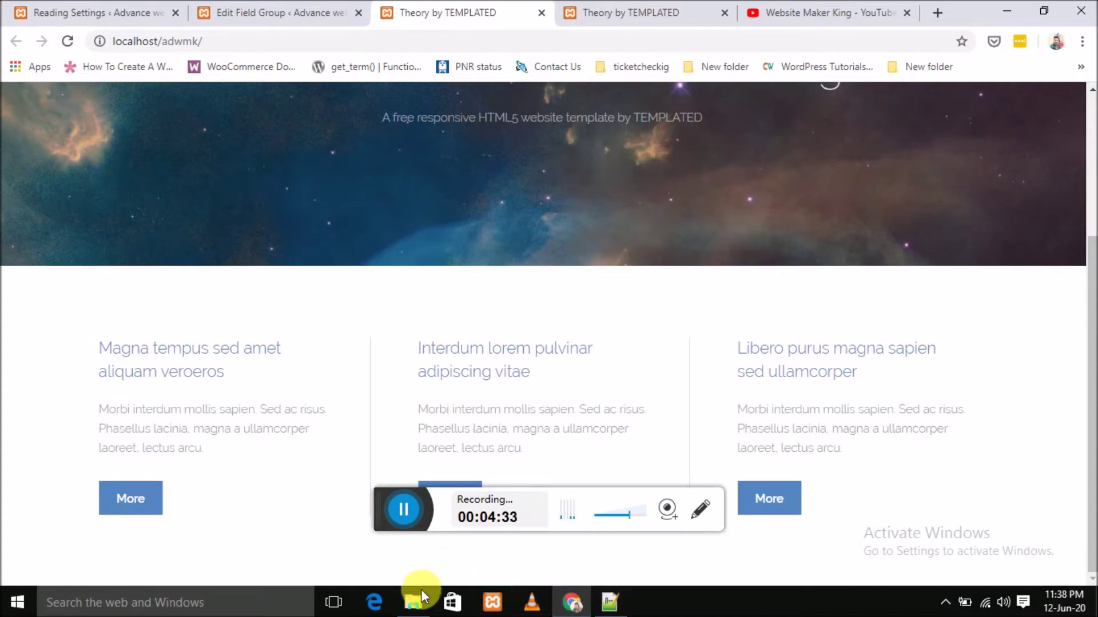
- Switch to Notepad++ and examine the three article blocks inside the "flex flex-3" div of home_page.php
{"action": "left_click", "coordinate": [609, 601]}
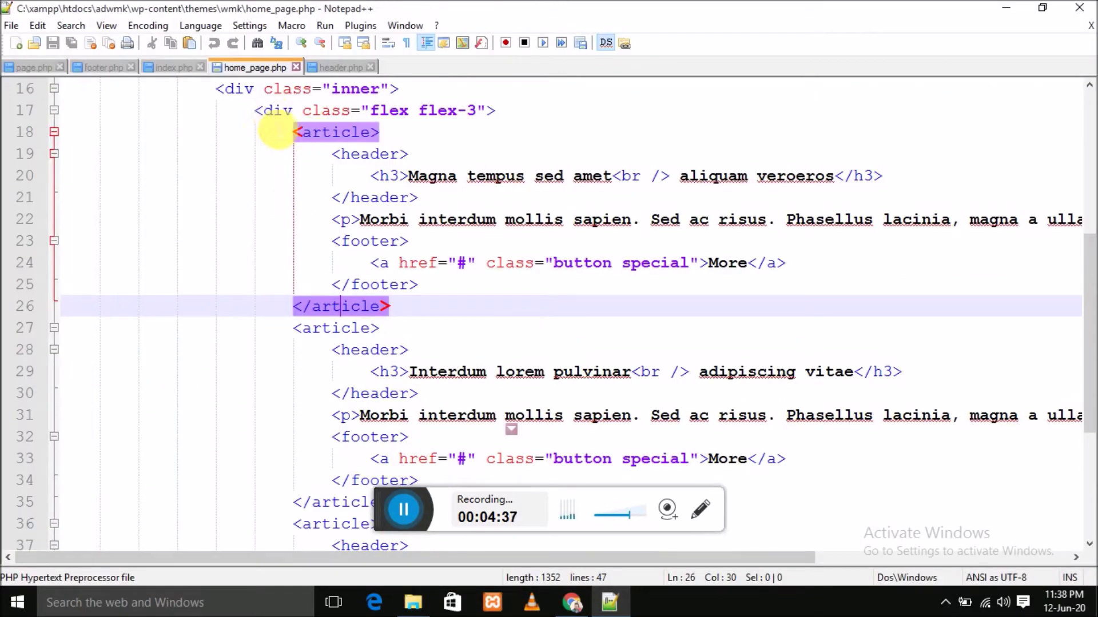
{"action": "left_click", "coordinate": [259, 130]}
{"action": "left_click", "coordinate": [235, 96]}
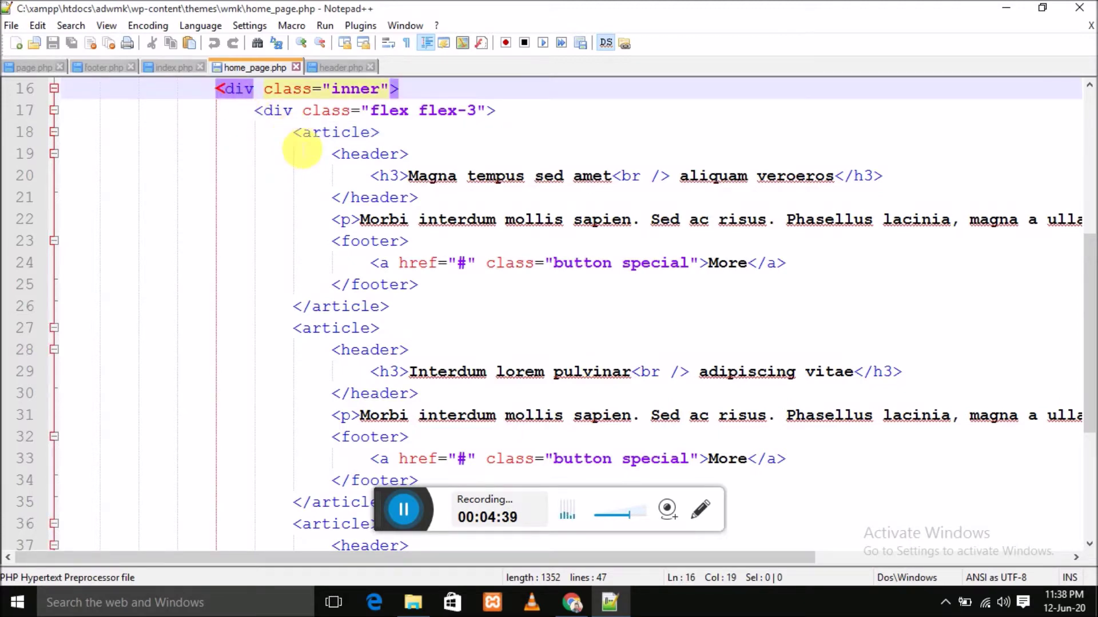
{"action": "scroll", "coordinate": [302, 152], "scroll_direction": "down", "scroll_amount": 4}
{"action": "scroll", "coordinate": [349, 303], "scroll_direction": "up", "scroll_amount": 4}
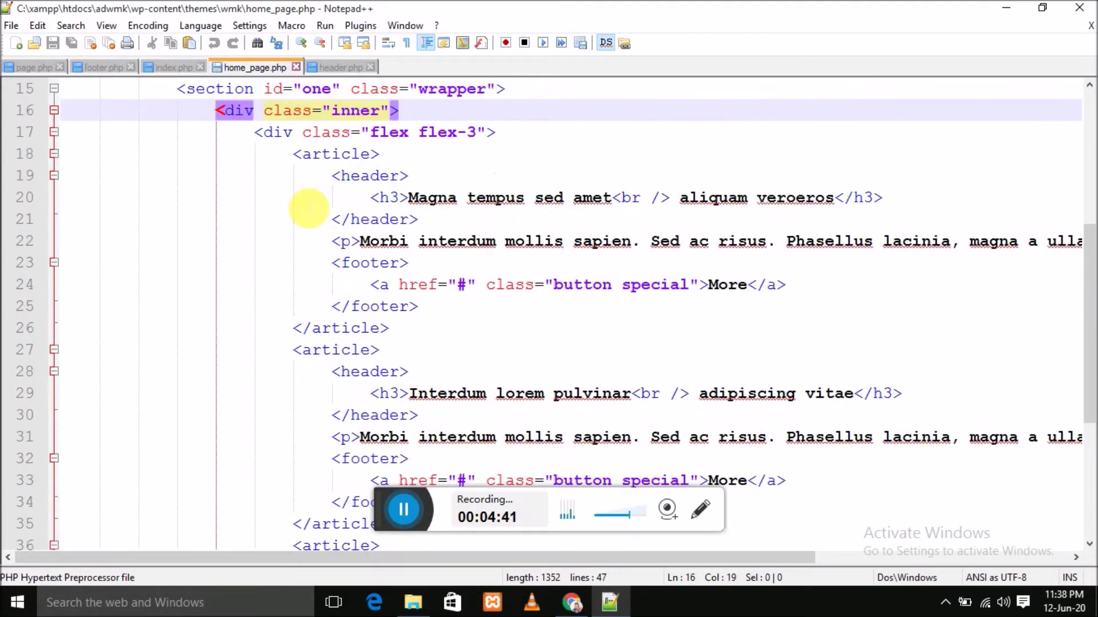
{"action": "scroll", "coordinate": [286, 229], "scroll_direction": "up", "scroll_amount": 3}
{"action": "left_click", "coordinate": [283, 327]}
{"action": "scroll", "coordinate": [420, 324], "scroll_direction": "down", "scroll_amount": 5}
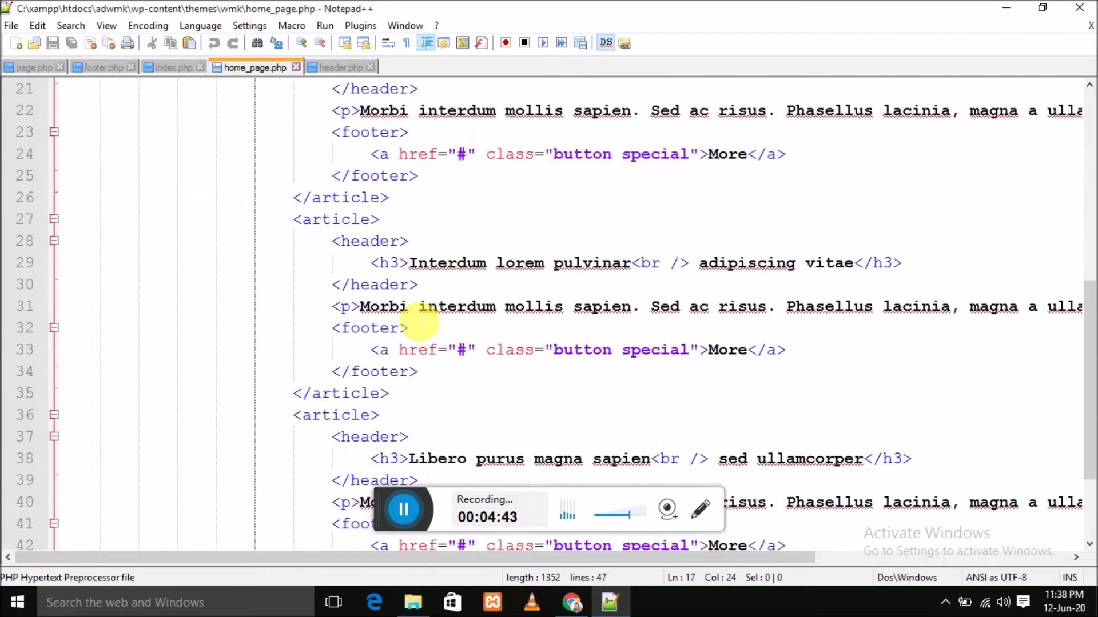
{"action": "scroll", "coordinate": [420, 324], "scroll_direction": "down", "scroll_amount": 2}
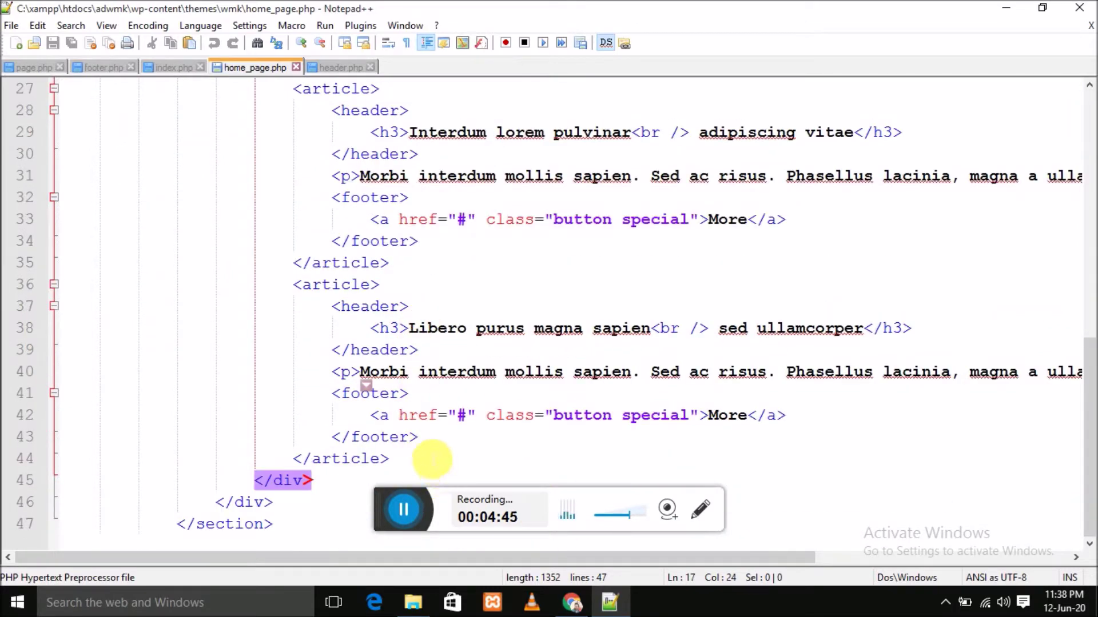
- Delete all three article blocks inside the "flex flex-3" div of home_page.php and save the file
{"action": "left_click_drag", "start_coordinate": [416, 466], "coordinate": [300, 233]}
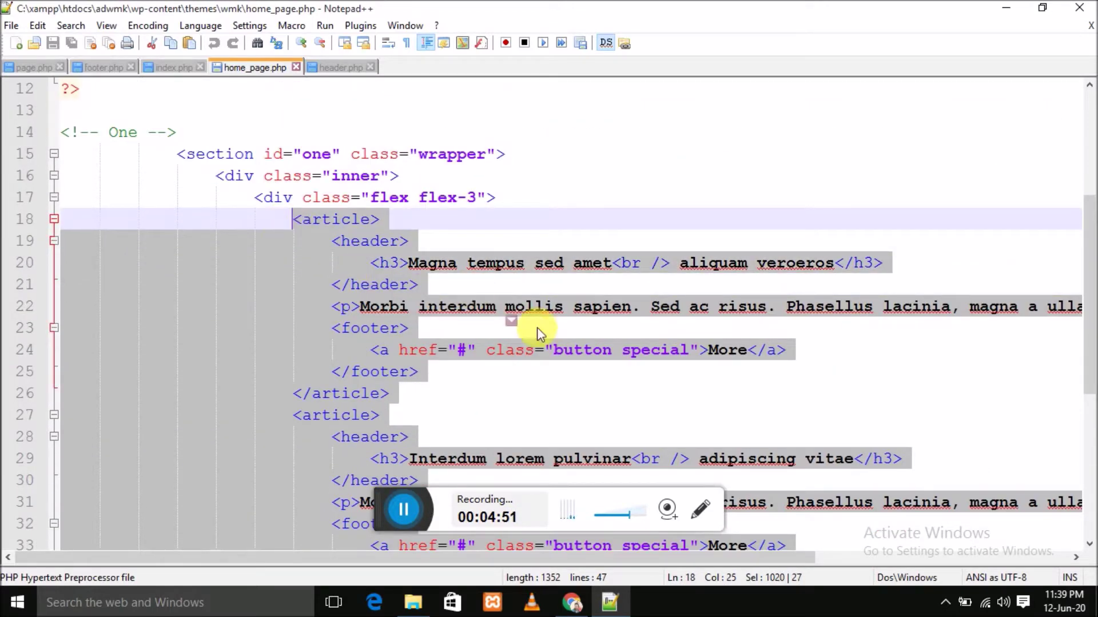
{"action": "scroll", "coordinate": [537, 328], "scroll_direction": "down", "scroll_amount": 5}
{"action": "left_click", "coordinate": [341, 461]}
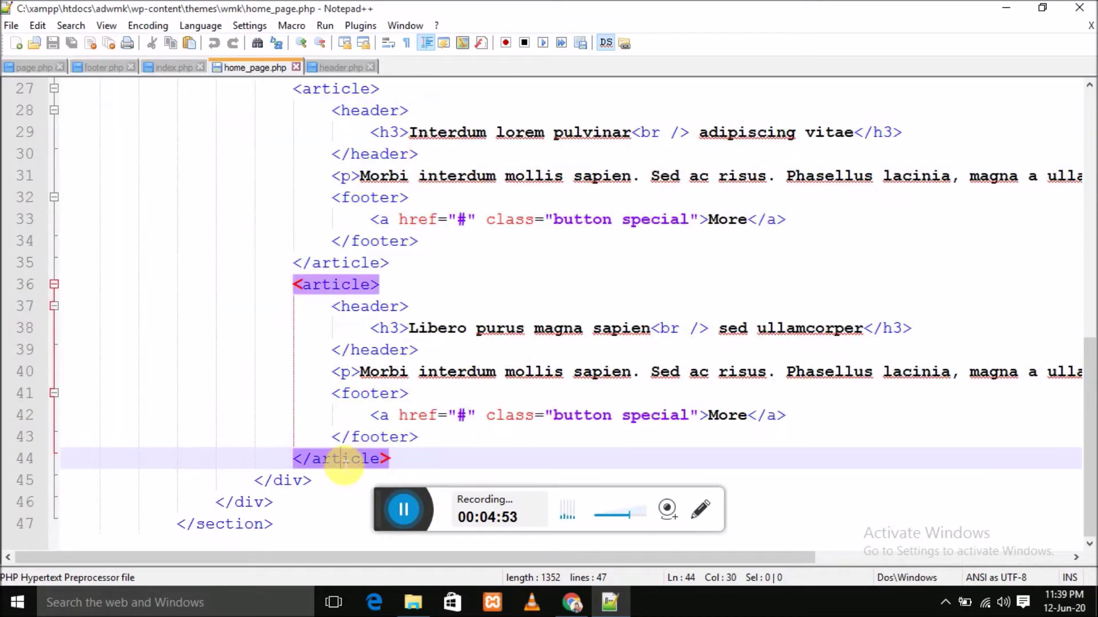
{"action": "scroll", "coordinate": [350, 373], "scroll_direction": "up", "scroll_amount": 4}
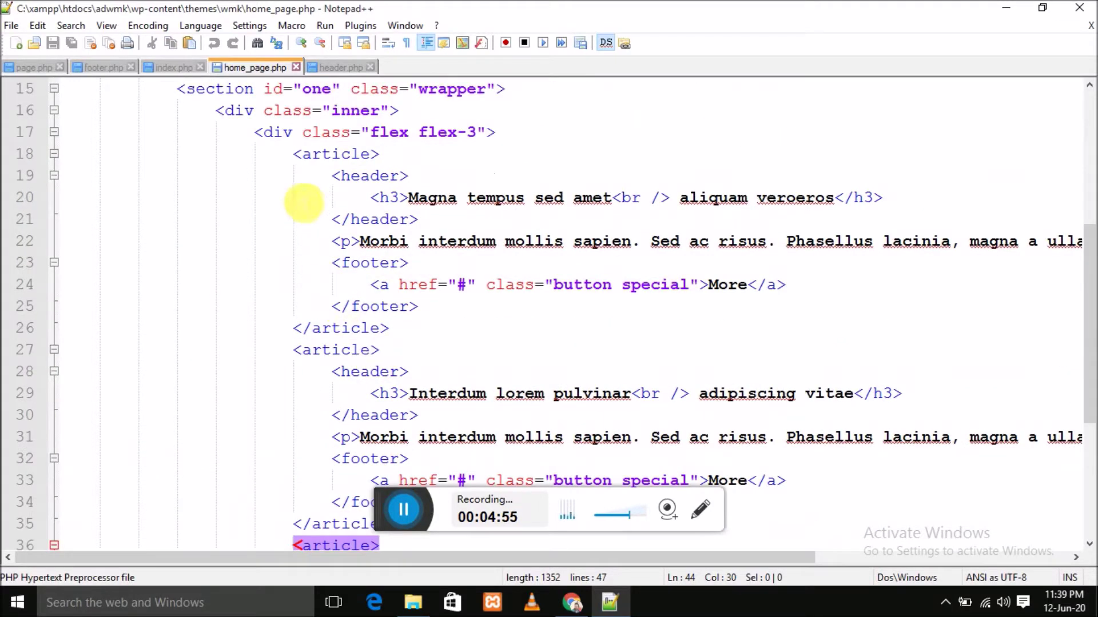
{"action": "left_click", "coordinate": [294, 138]}
{"action": "scroll", "coordinate": [366, 289], "scroll_direction": "down", "scroll_amount": 1}
{"action": "scroll", "coordinate": [369, 289], "scroll_direction": "down", "scroll_amount": 3}
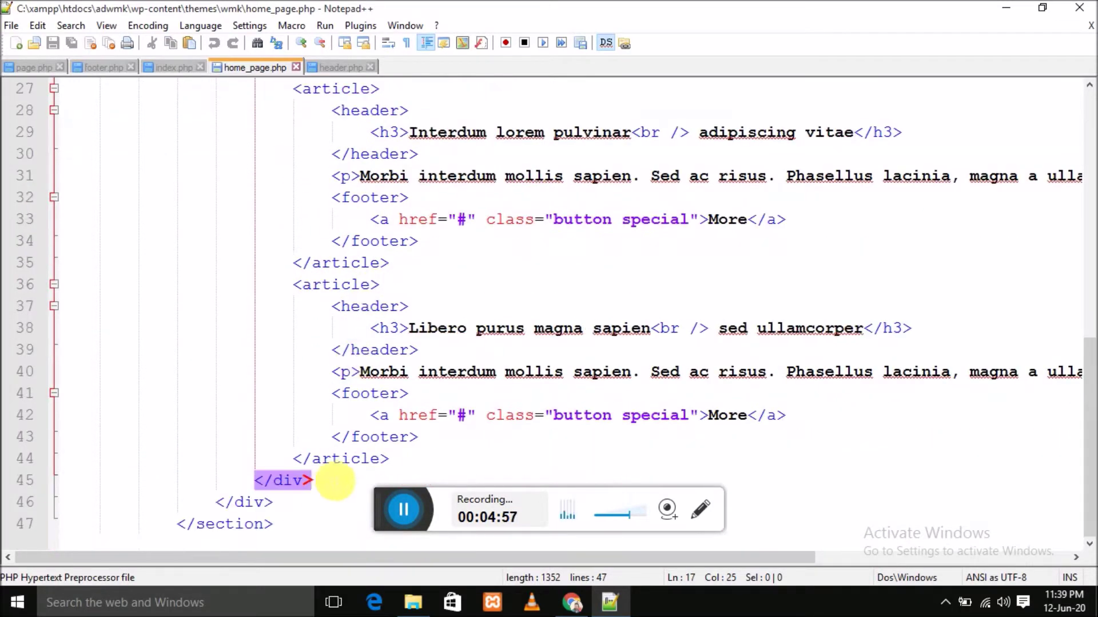
{"action": "left_click_drag", "start_coordinate": [422, 458], "coordinate": [300, 231]}
{"action": "scroll", "coordinate": [347, 228], "scroll_direction": "up", "scroll_amount": 2}
{"action": "scroll", "coordinate": [318, 235], "scroll_direction": "up", "scroll_amount": 3}
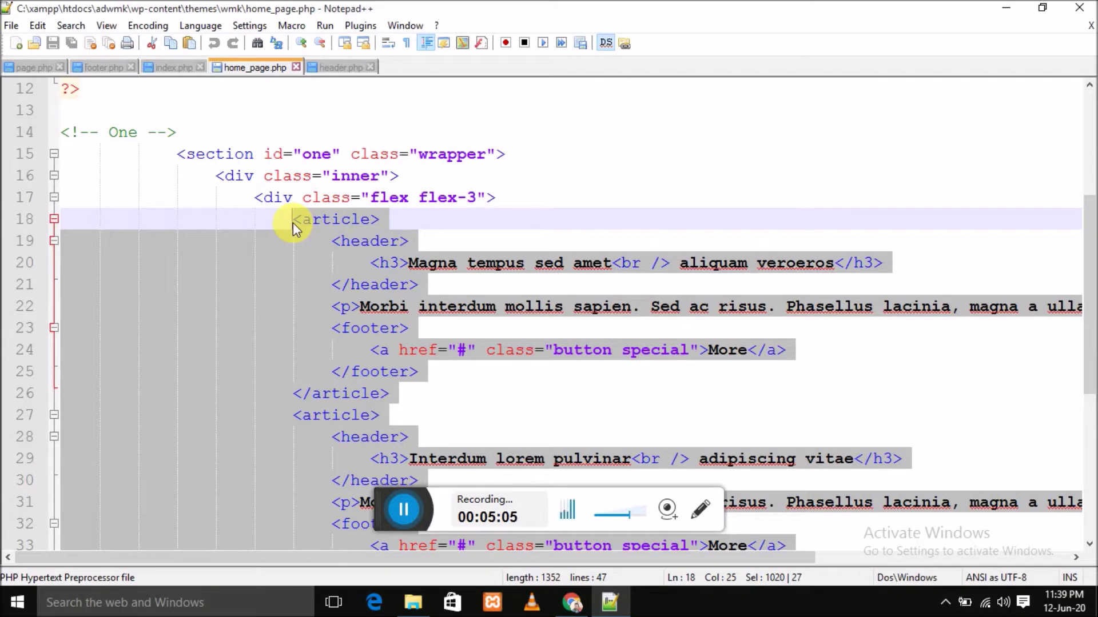
{"action": "key", "text": "Delete"}
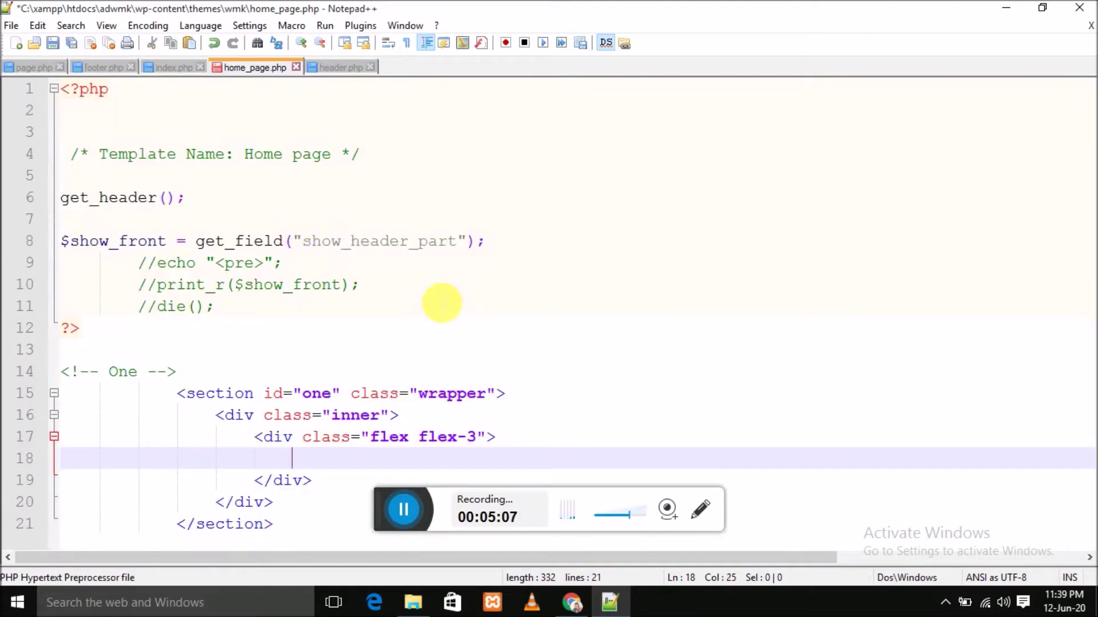
{"action": "key", "text": "ctrl+s"}
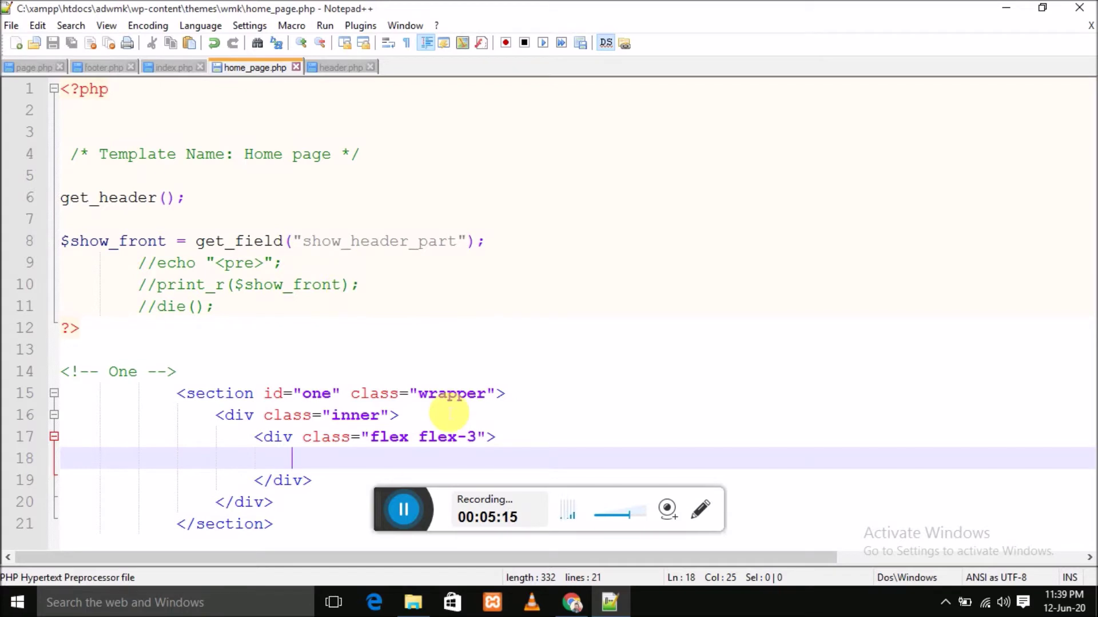
{"action": "left_click", "coordinate": [404, 509]}
{"action": "left_click", "coordinate": [404, 509]}
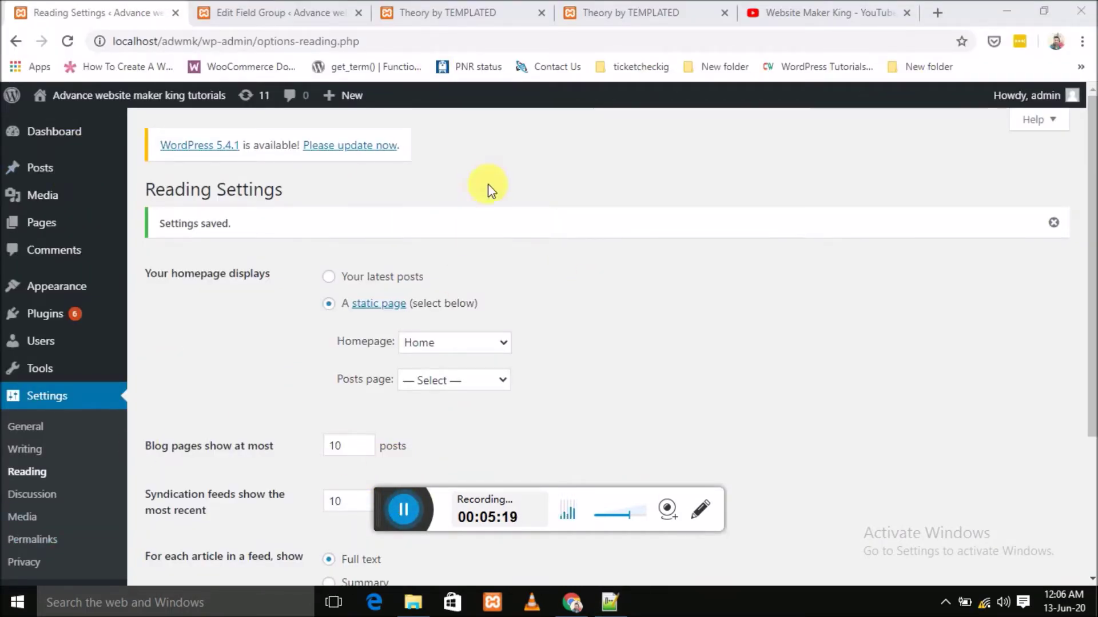
- In the browser, set the front_page field group's location rule to Page Template is equal to Home page and update the group
{"action": "left_click", "coordinate": [276, 12]}
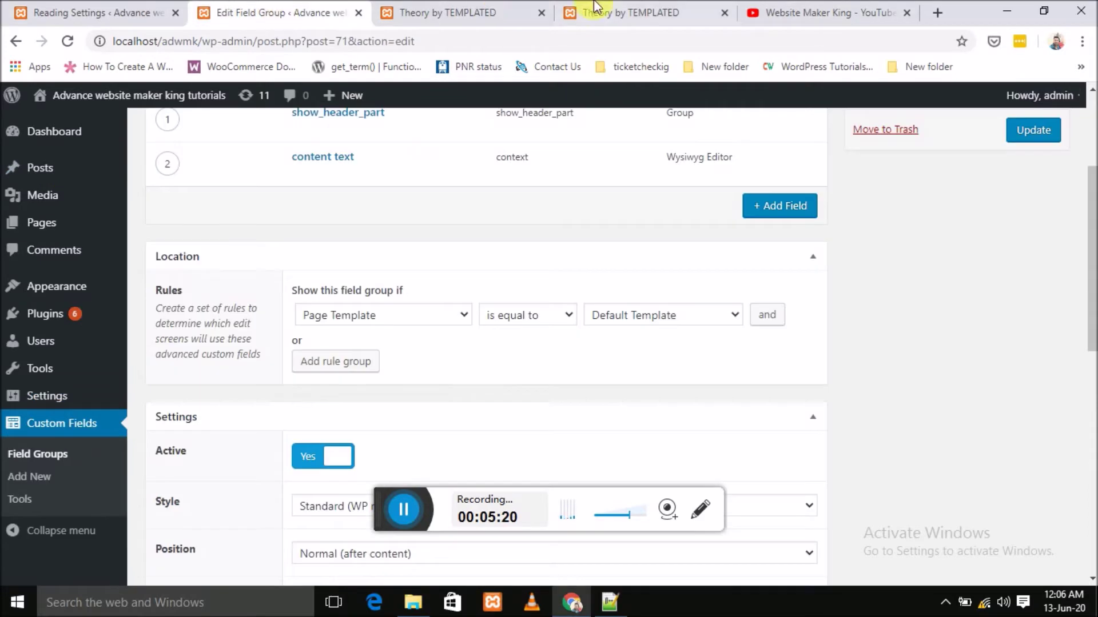
{"action": "left_click", "coordinate": [487, 11]}
{"action": "left_click", "coordinate": [249, 7]}
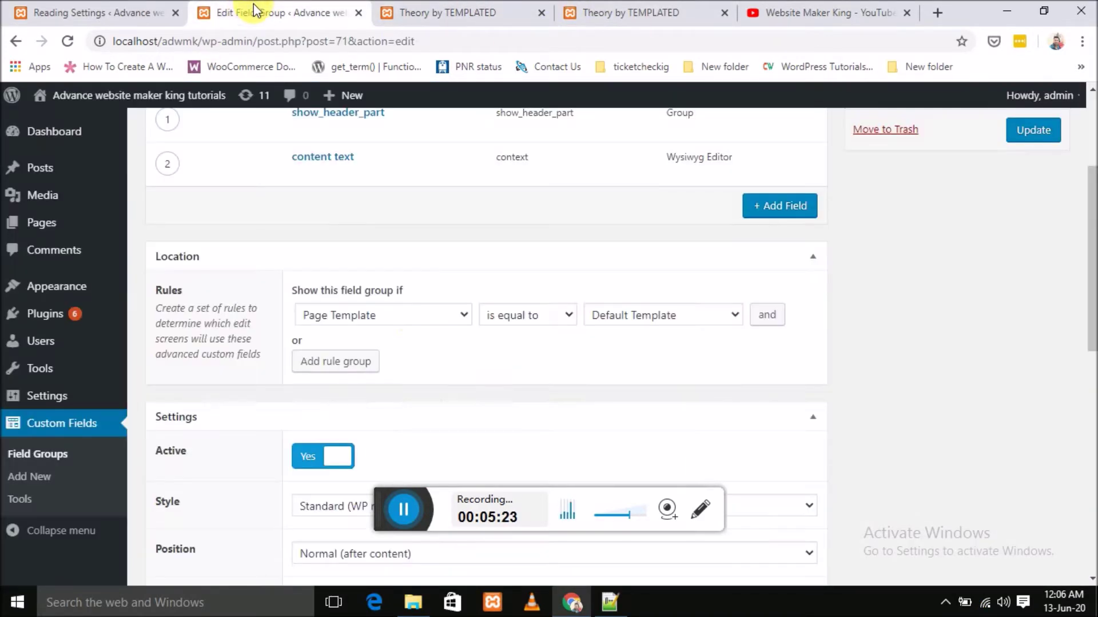
{"action": "scroll", "coordinate": [434, 375], "scroll_direction": "down", "scroll_amount": 2}
{"action": "scroll", "coordinate": [426, 358], "scroll_direction": "up", "scroll_amount": 6}
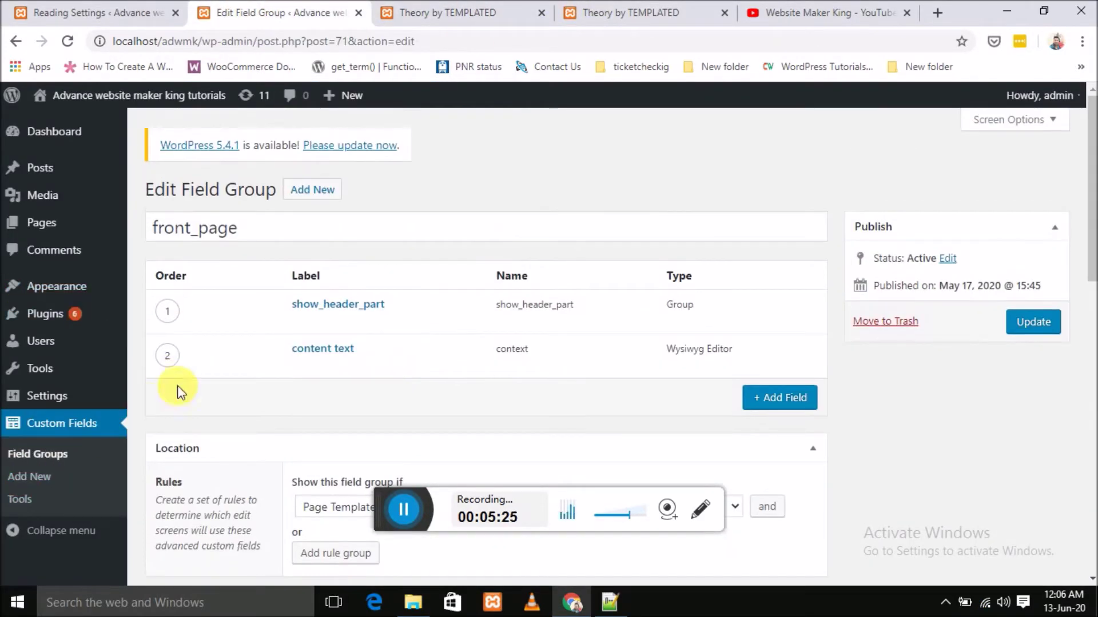
{"action": "scroll", "coordinate": [228, 363], "scroll_direction": "down", "scroll_amount": 3}
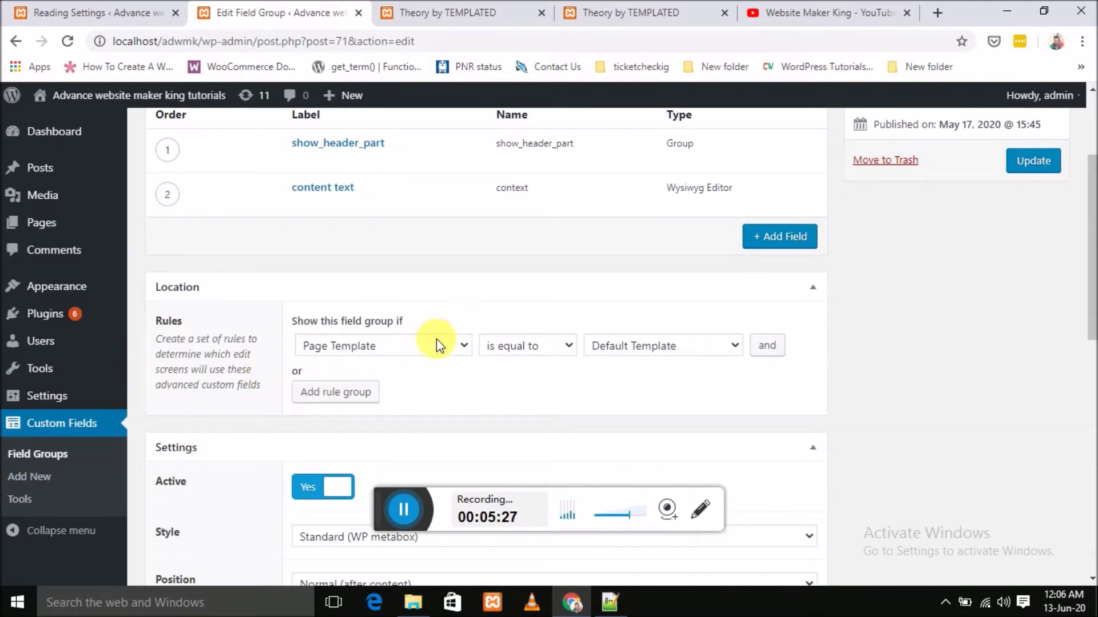
{"action": "left_click", "coordinate": [436, 341]}
{"action": "scroll", "coordinate": [371, 152], "scroll_direction": "down", "scroll_amount": 1}
{"action": "scroll", "coordinate": [368, 176], "scroll_direction": "up", "scroll_amount": 1}
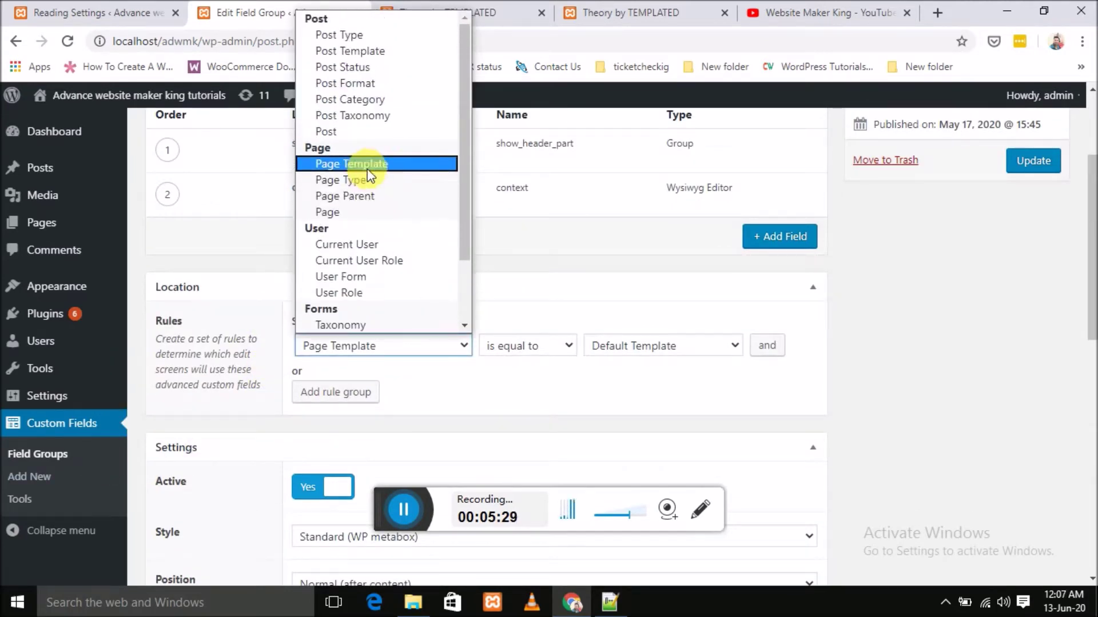
{"action": "left_click", "coordinate": [363, 164]}
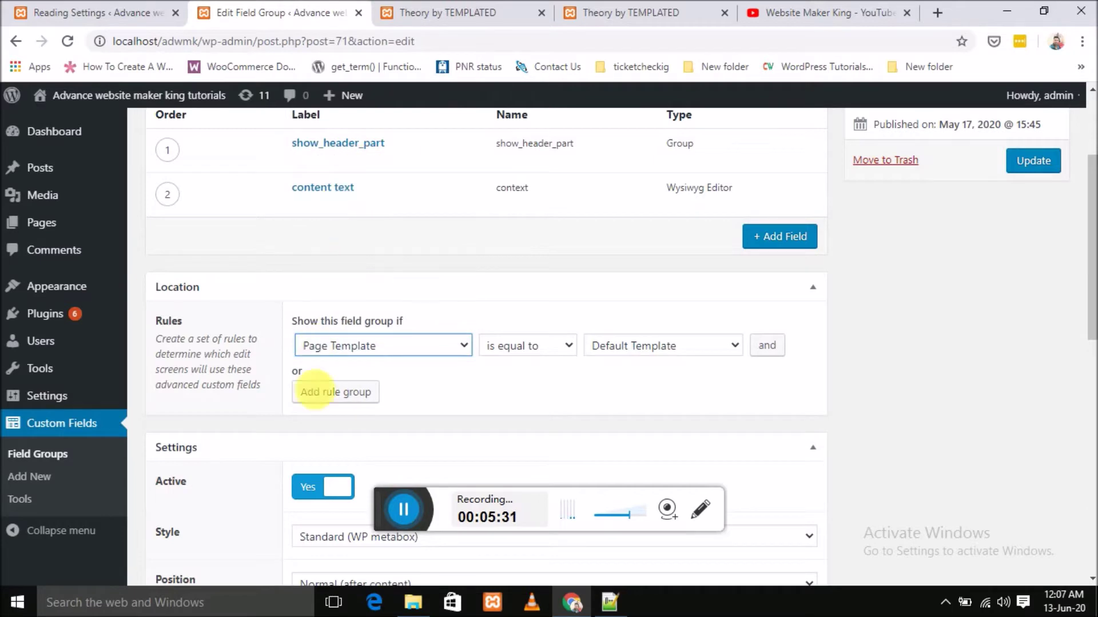
{"action": "scroll", "coordinate": [600, 368], "scroll_direction": "up", "scroll_amount": 2}
{"action": "scroll", "coordinate": [666, 385], "scroll_direction": "down", "scroll_amount": 3}
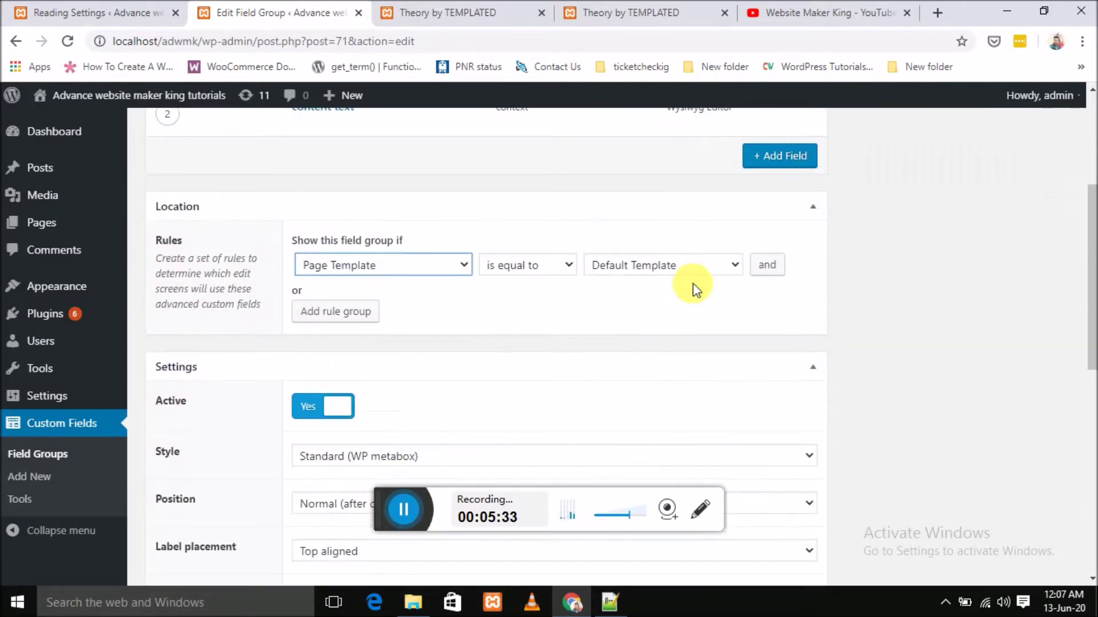
{"action": "left_click", "coordinate": [726, 262]}
{"action": "left_click", "coordinate": [663, 302]}
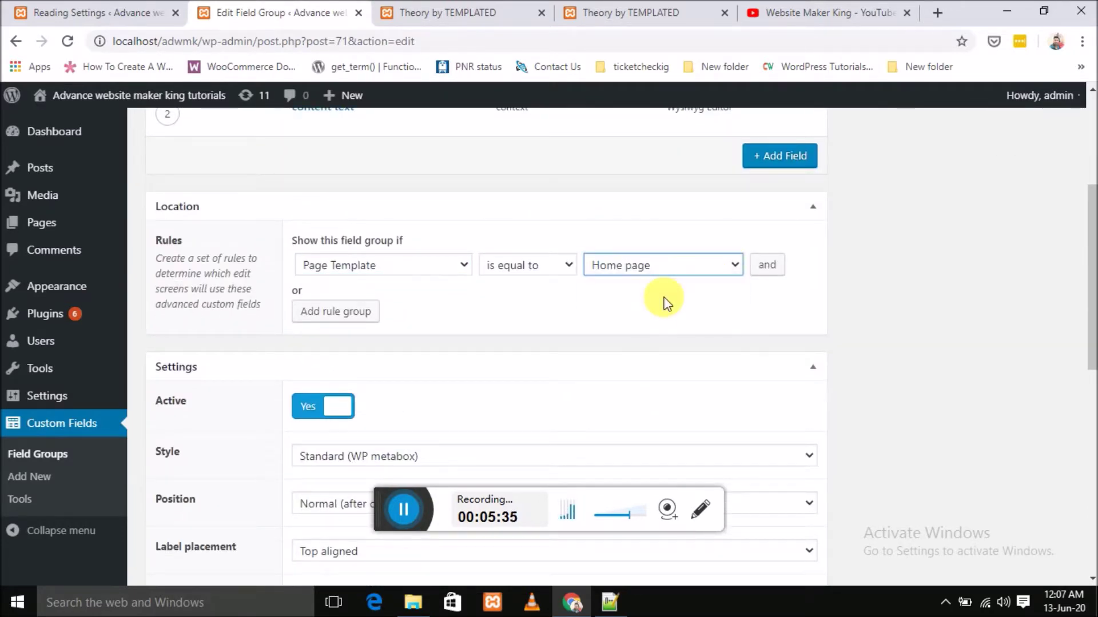
{"action": "scroll", "coordinate": [716, 306], "scroll_direction": "up", "scroll_amount": 4}
{"action": "left_click", "coordinate": [1015, 319]}
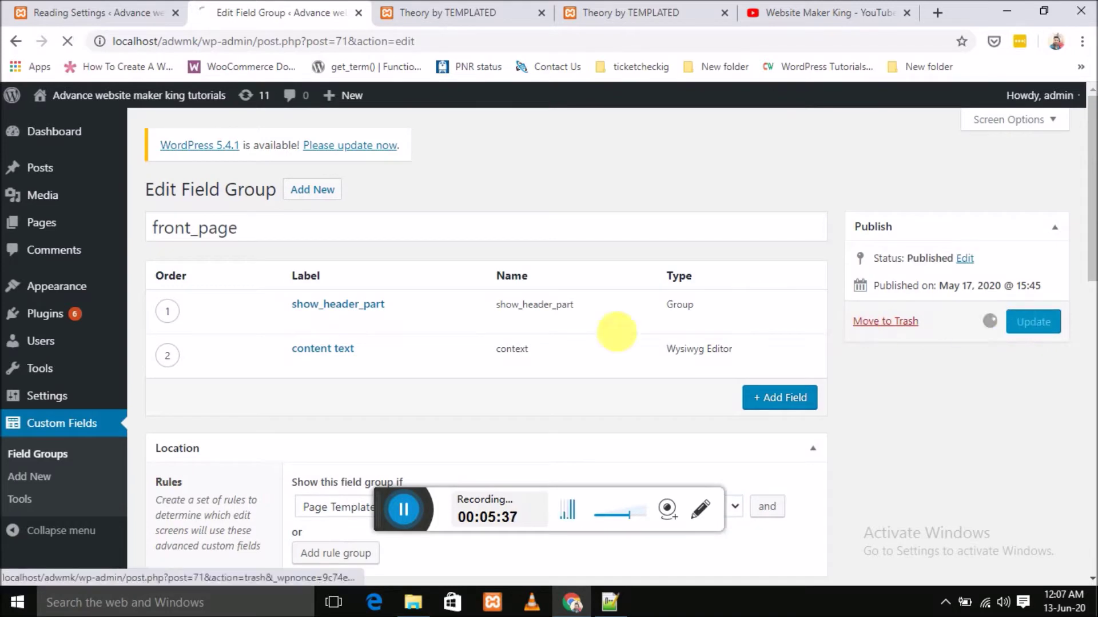
- Open the pages list in a separate tab, edit the About us page and check below its content for custom fields
{"action": "mouse_move", "coordinate": [20, 380]}
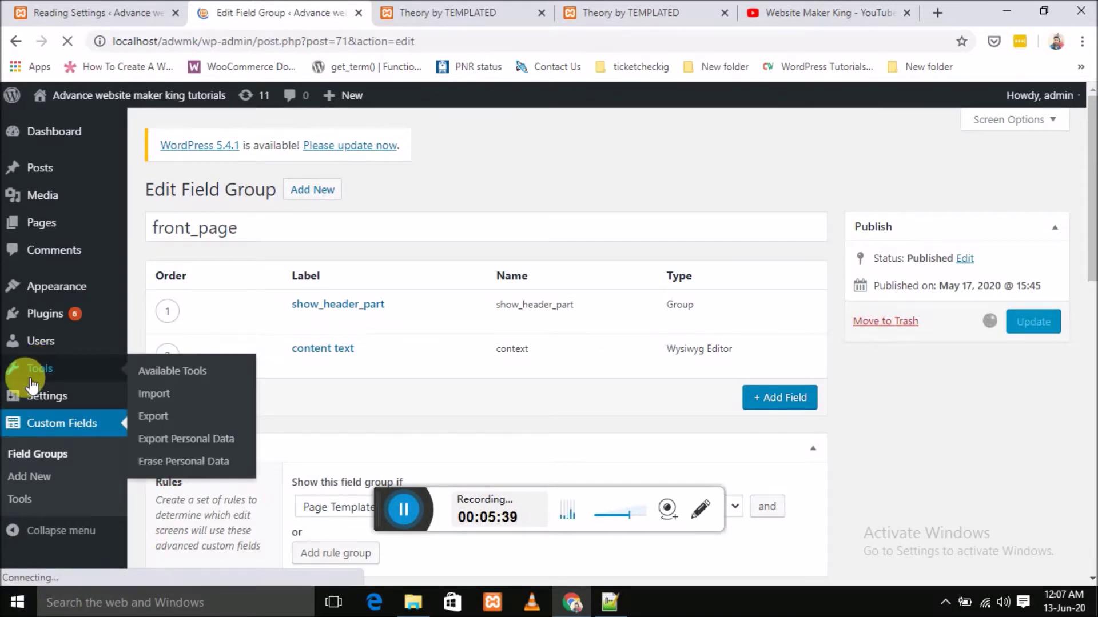
{"action": "mouse_move", "coordinate": [64, 220]}
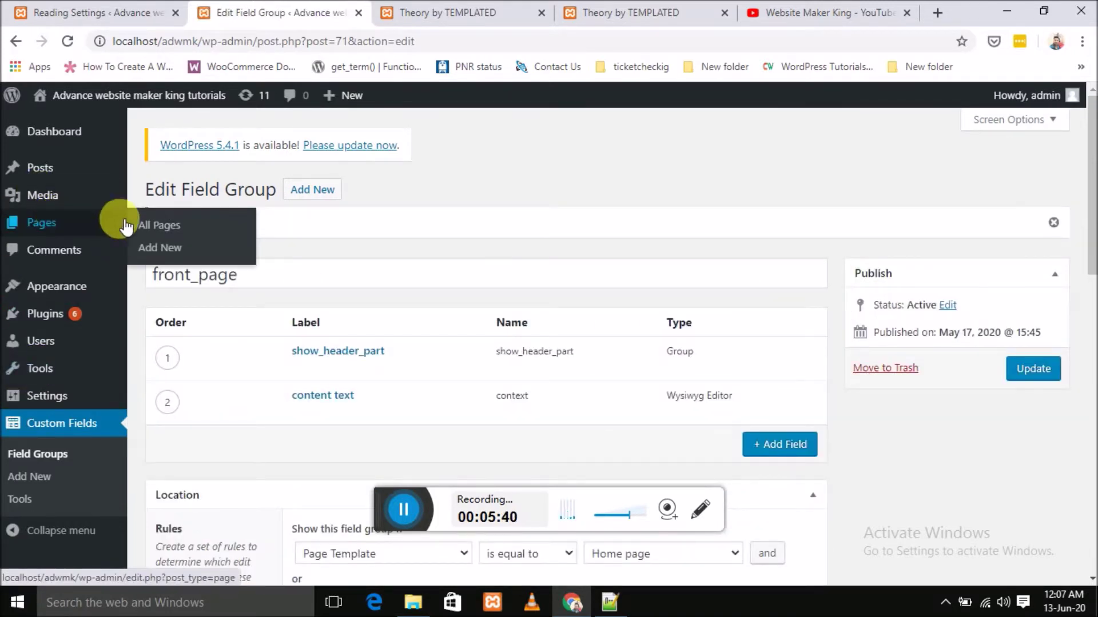
{"action": "middle_click", "coordinate": [171, 228]}
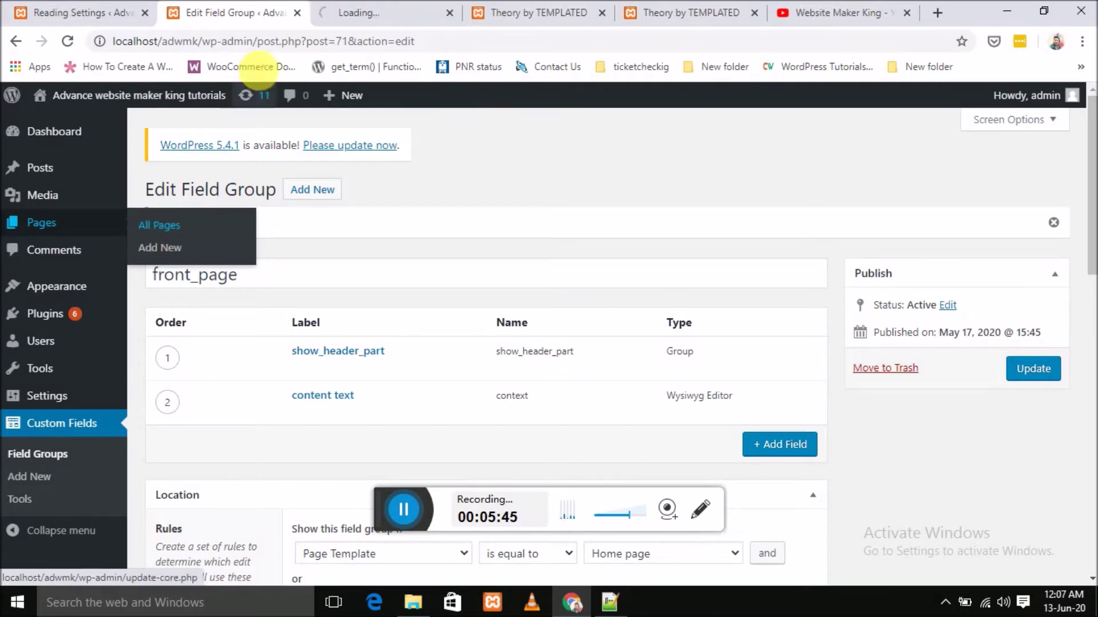
{"action": "left_click", "coordinate": [343, 13]}
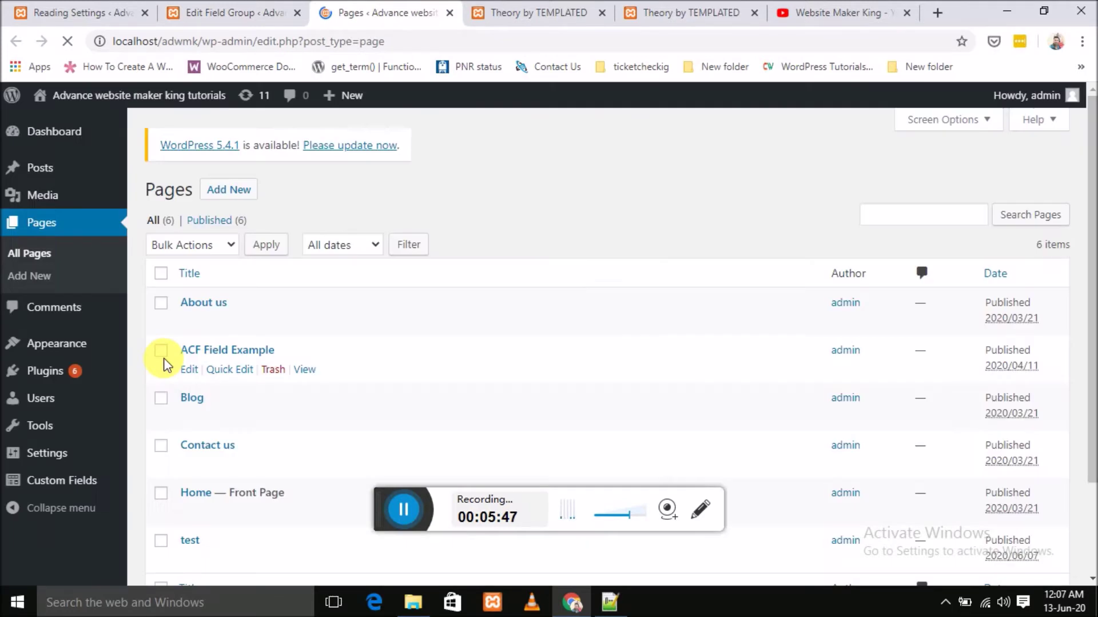
{"action": "scroll", "coordinate": [460, 311], "scroll_direction": "down", "scroll_amount": 3}
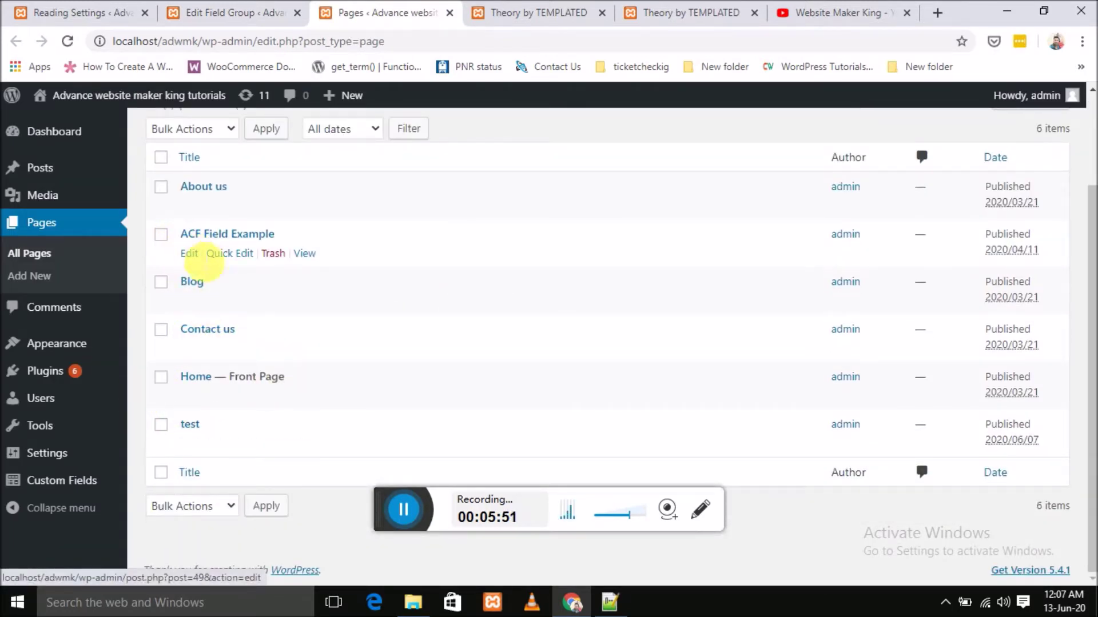
{"action": "left_click", "coordinate": [198, 207]}
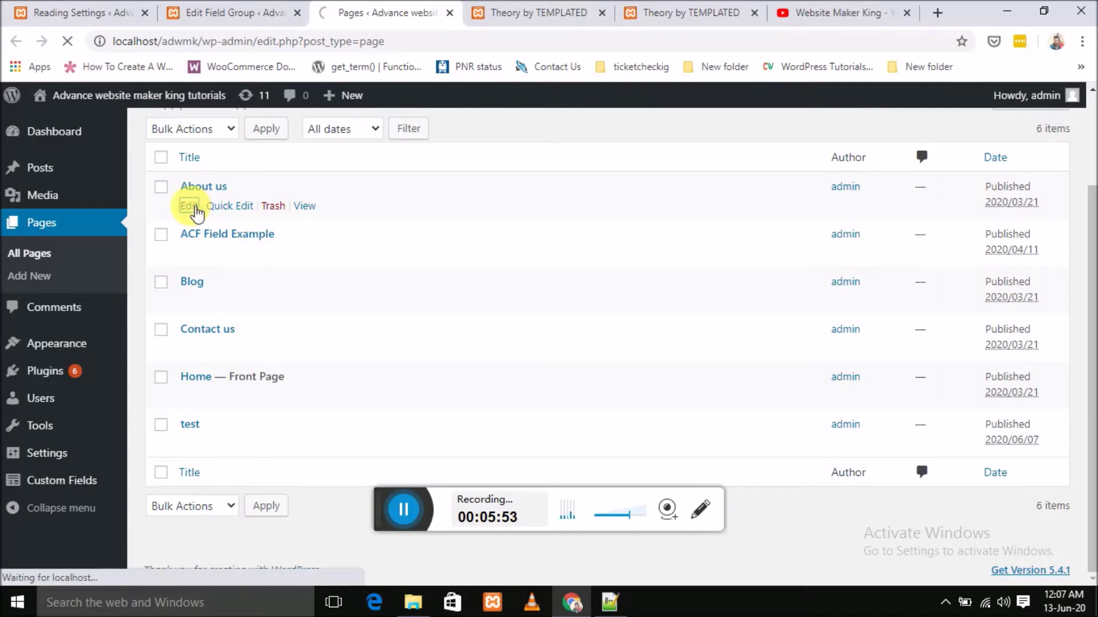
{"action": "scroll", "coordinate": [715, 301], "scroll_direction": "down", "scroll_amount": 2}
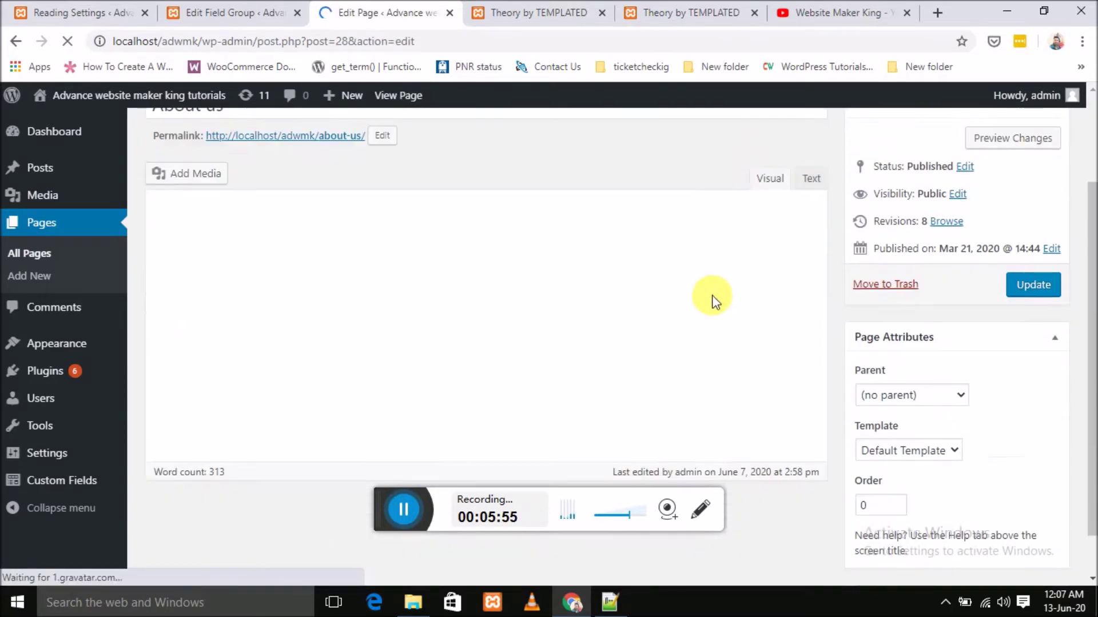
{"action": "scroll", "coordinate": [712, 301], "scroll_direction": "down", "scroll_amount": 3}
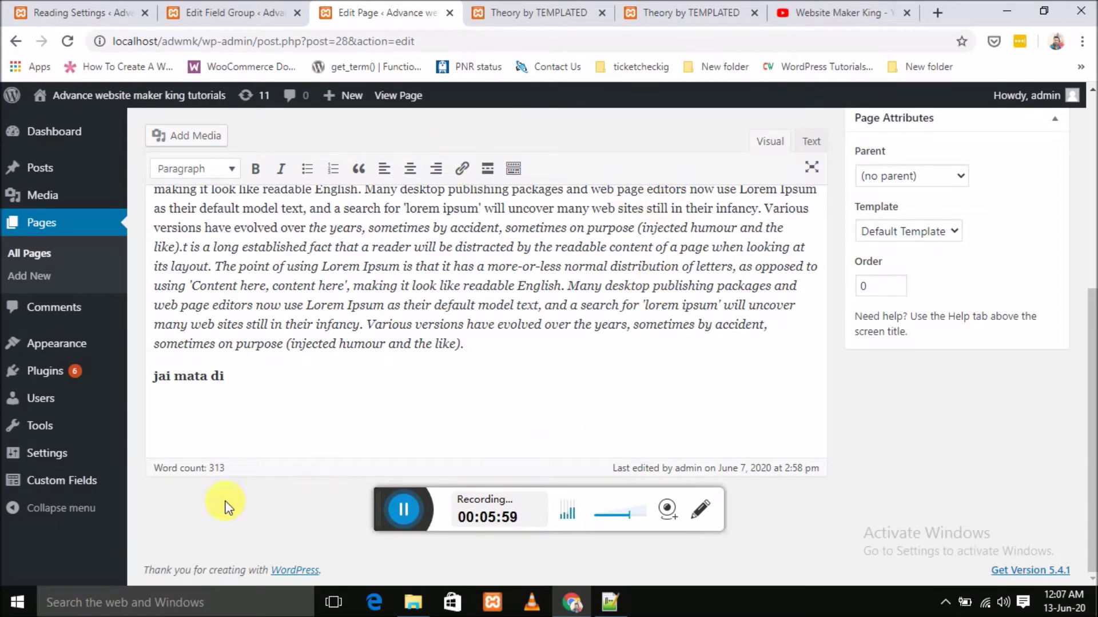
- Review the front_page field group and look over the banner and article columns on the open home page
{"action": "left_click", "coordinate": [189, 12]}
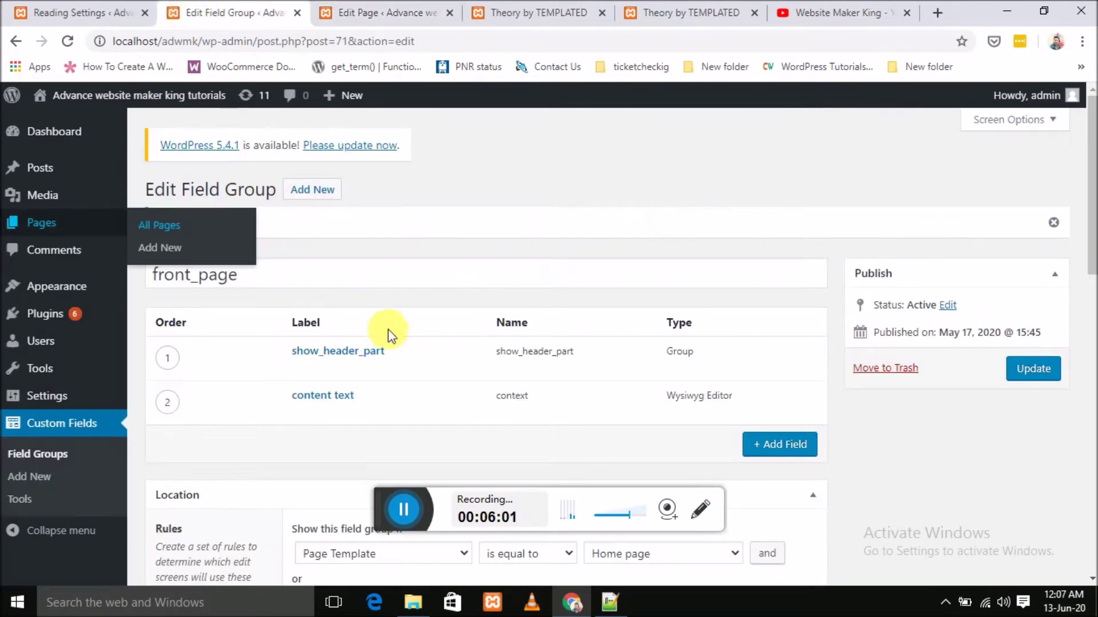
{"action": "scroll", "coordinate": [383, 320], "scroll_direction": "down", "scroll_amount": 7}
{"action": "scroll", "coordinate": [257, 229], "scroll_direction": "up", "scroll_amount": 5}
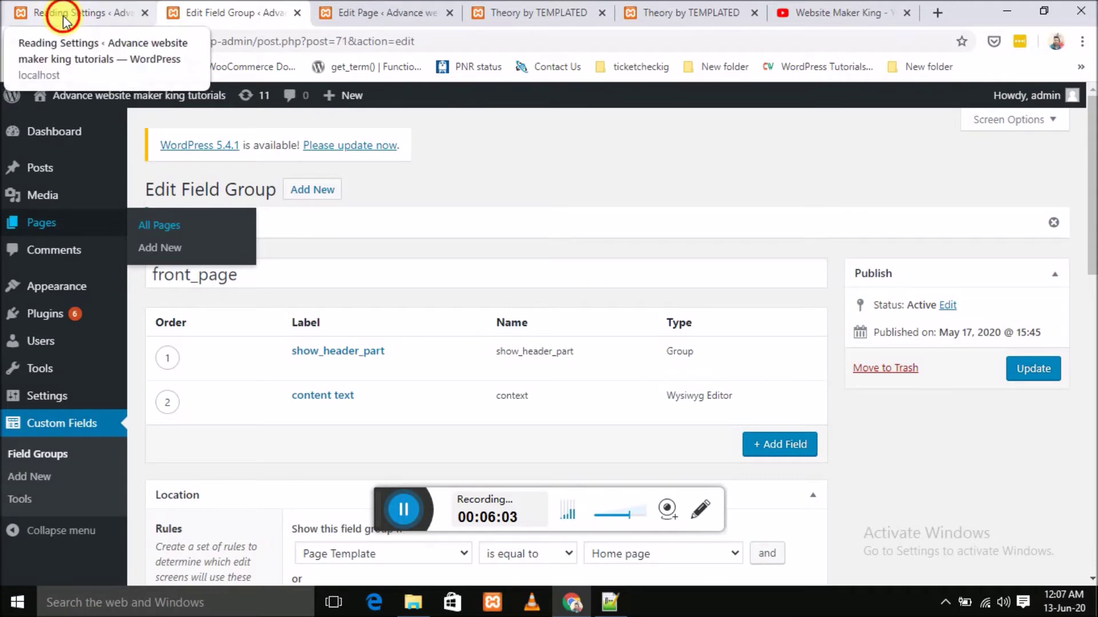
{"action": "left_click", "coordinate": [72, 14]}
{"action": "left_click", "coordinate": [273, 18]}
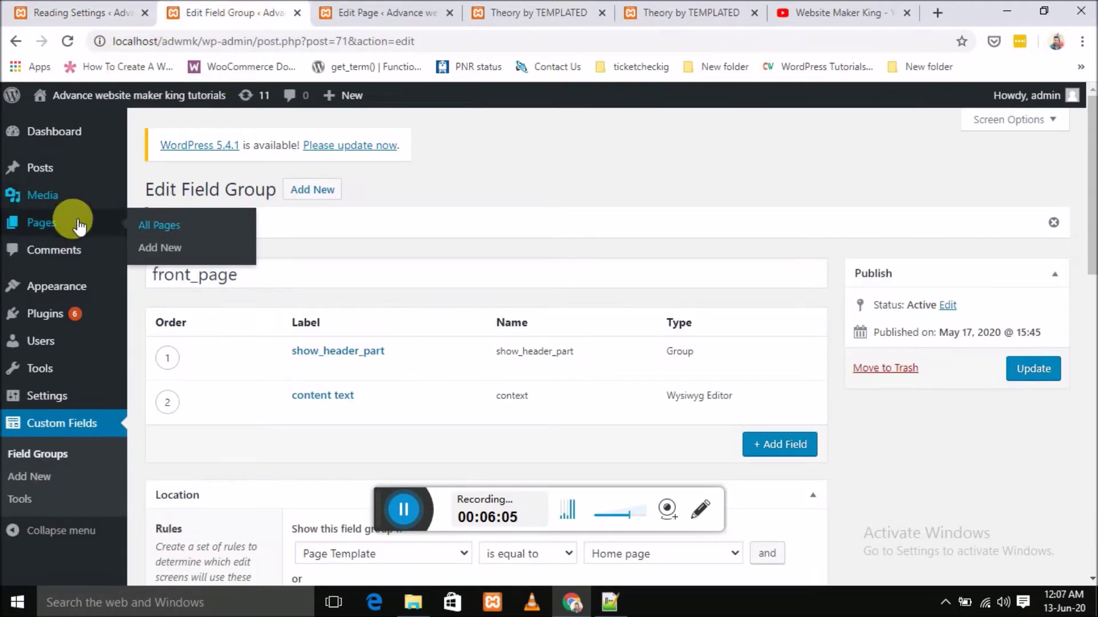
{"action": "left_click", "coordinate": [395, 16]}
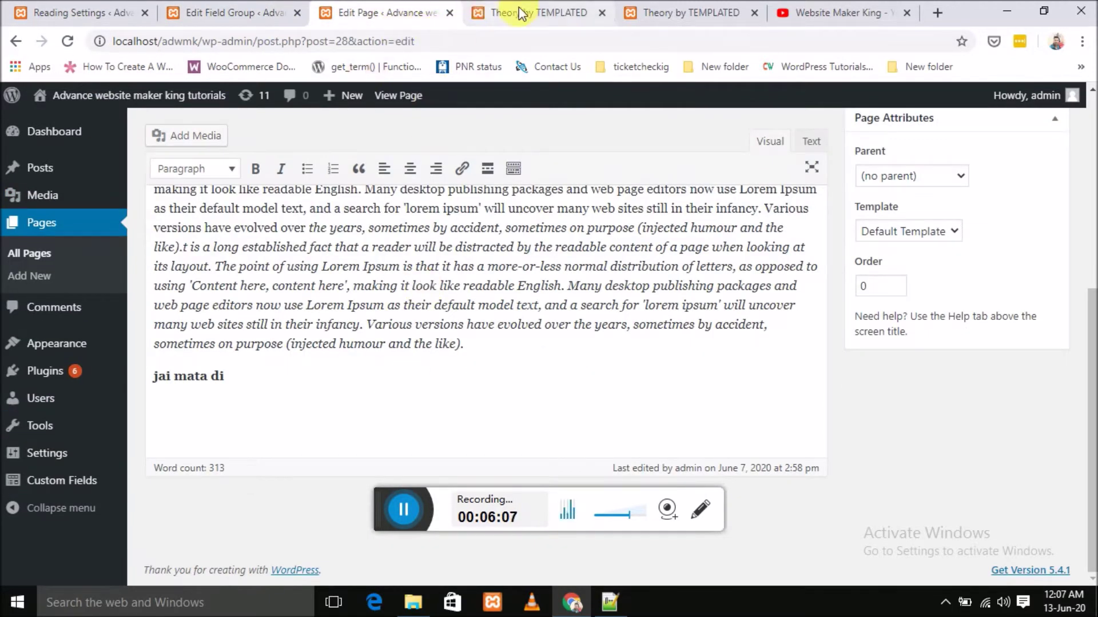
{"action": "left_click", "coordinate": [537, 16]}
{"action": "scroll", "coordinate": [355, 360], "scroll_direction": "up", "scroll_amount": 4}
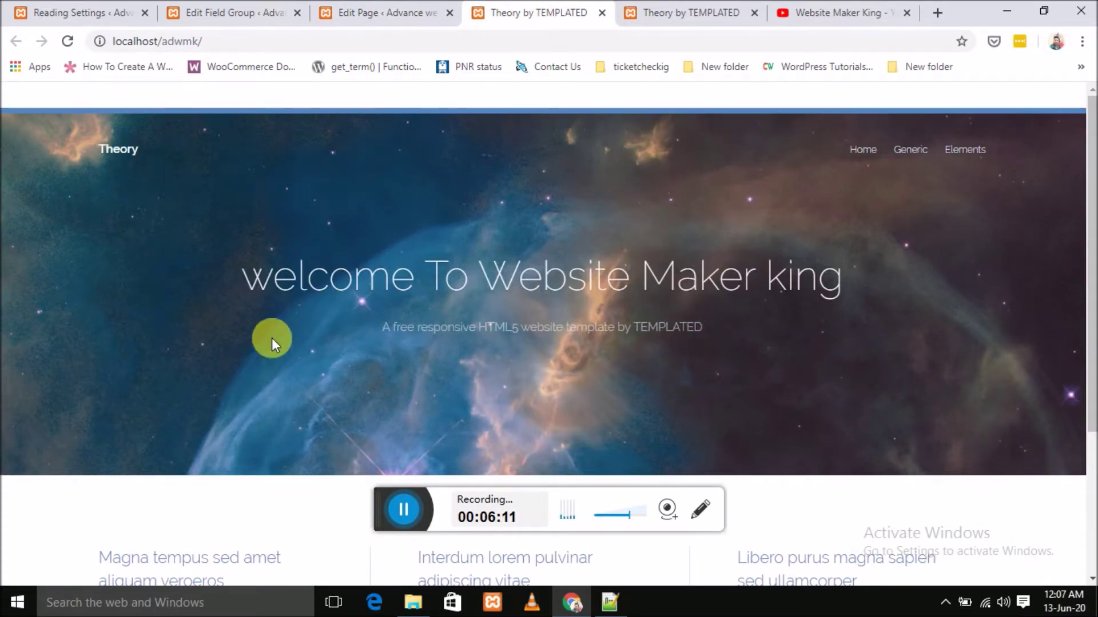
{"action": "scroll", "coordinate": [241, 372], "scroll_direction": "down", "scroll_amount": 4}
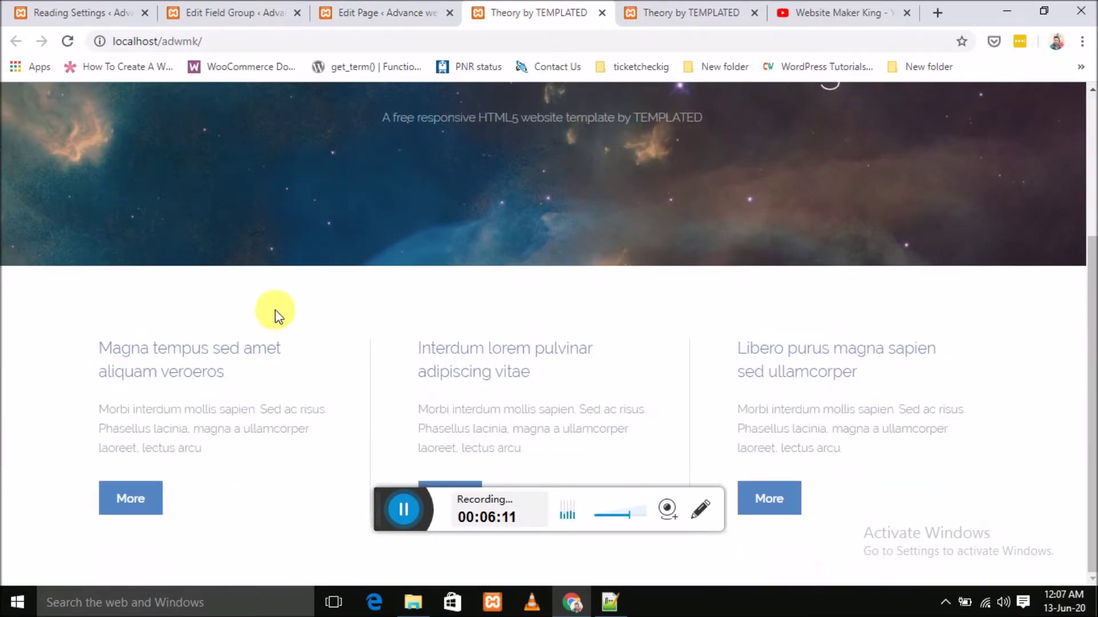
- Check the static homepage choice in the Reading Settings and the location rule of the front_page field group
{"action": "left_click", "coordinate": [358, 15]}
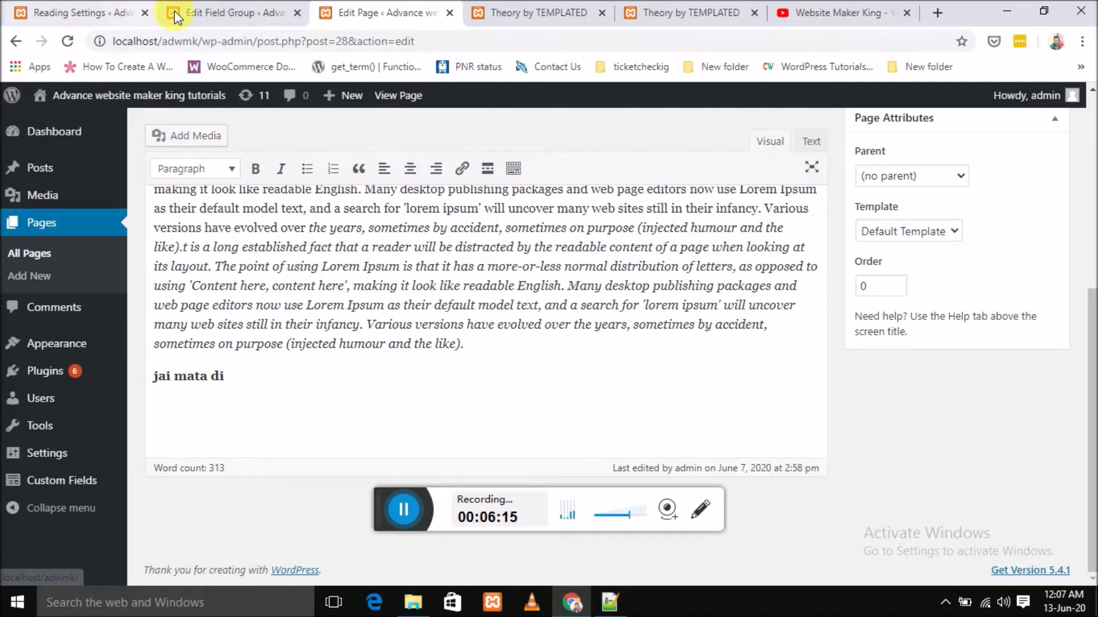
{"action": "left_click", "coordinate": [102, 16]}
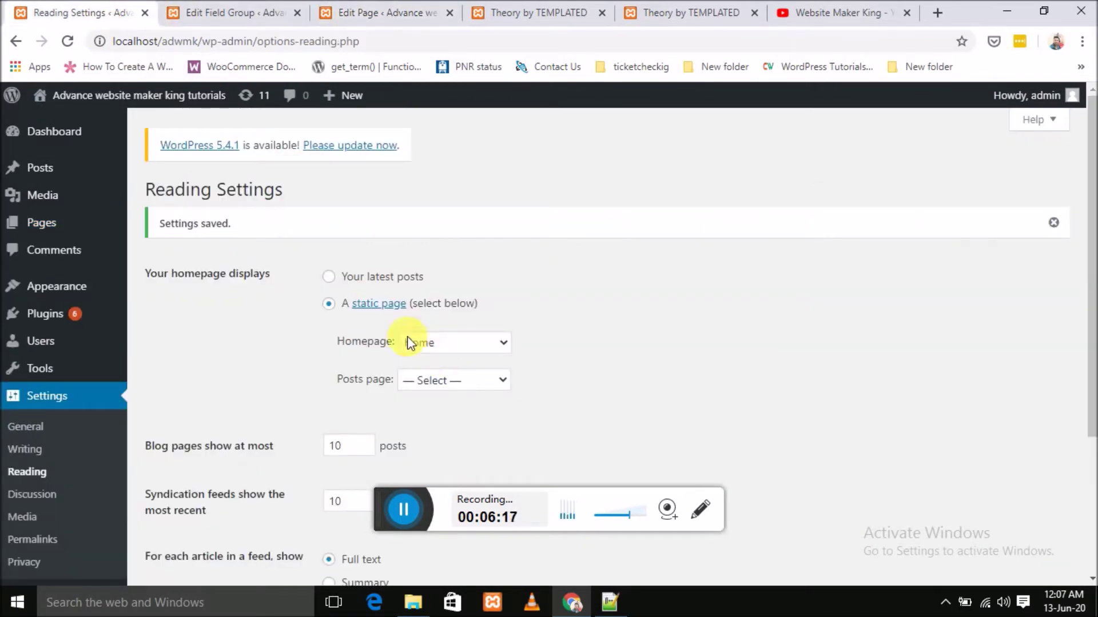
{"action": "left_click", "coordinate": [211, 13]}
{"action": "scroll", "coordinate": [468, 311], "scroll_direction": "down", "scroll_amount": 3}
{"action": "scroll", "coordinate": [458, 330], "scroll_direction": "down", "scroll_amount": 1}
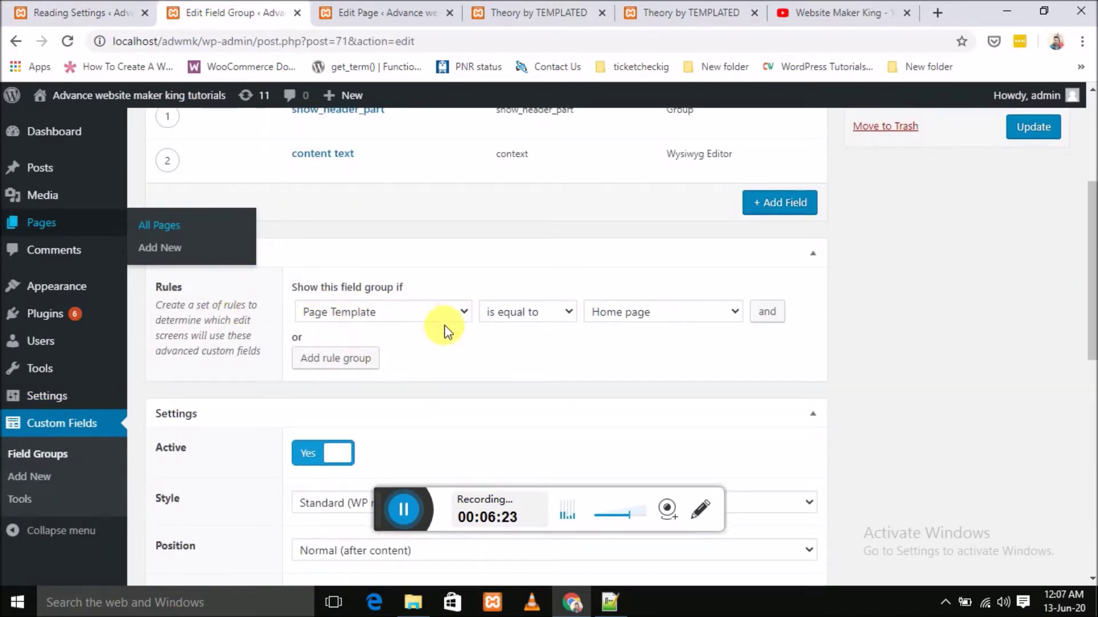
{"action": "scroll", "coordinate": [485, 252], "scroll_direction": "up", "scroll_amount": 1}
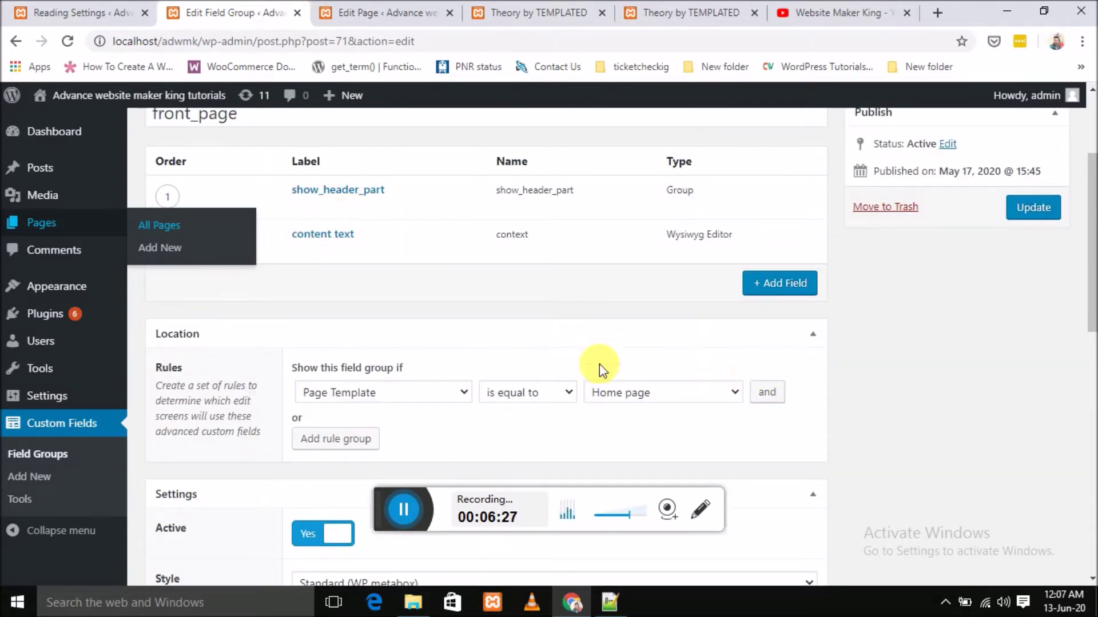
- Set the front_page group's location rule to Default Template, update the group and reload the About us page to check for its fields
{"action": "left_click", "coordinate": [686, 393]}
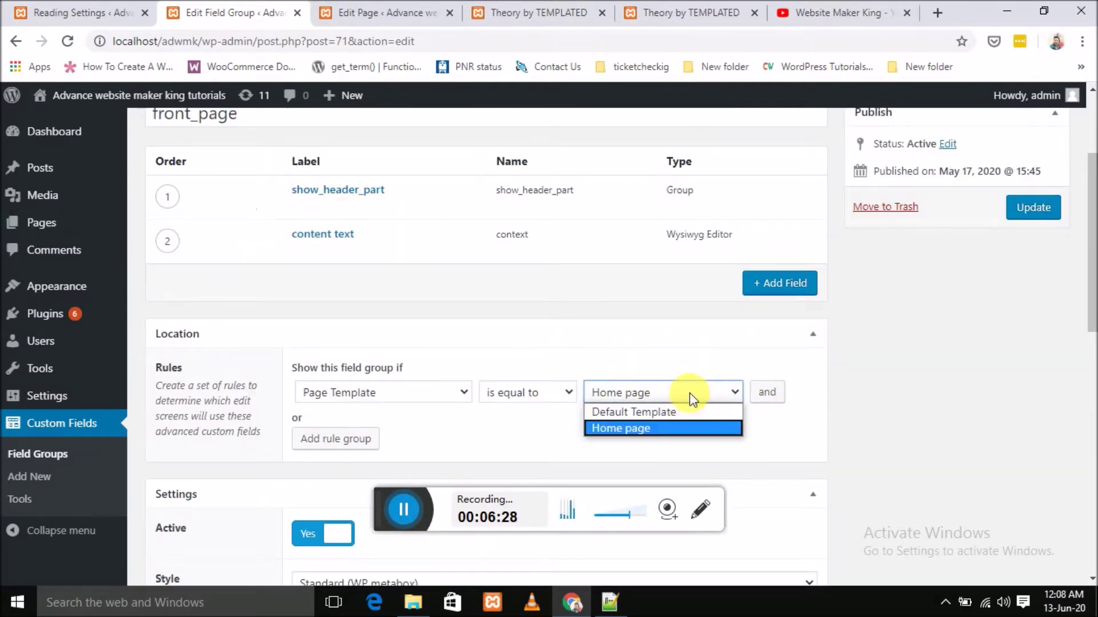
{"action": "left_click", "coordinate": [666, 412]}
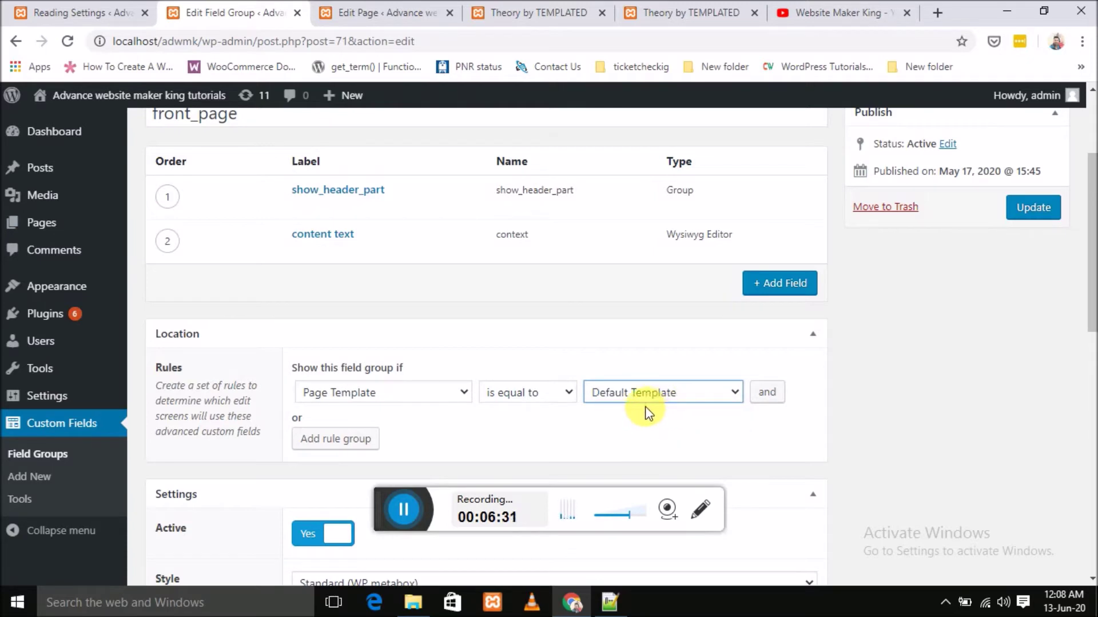
{"action": "left_click", "coordinate": [1036, 208]}
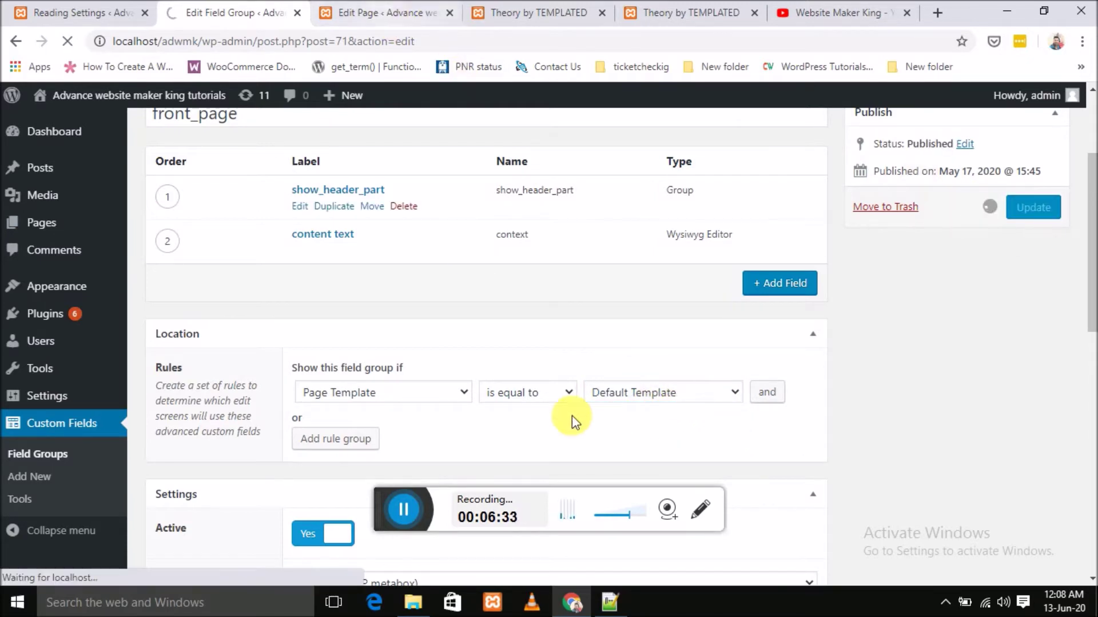
{"action": "left_click", "coordinate": [357, 14]}
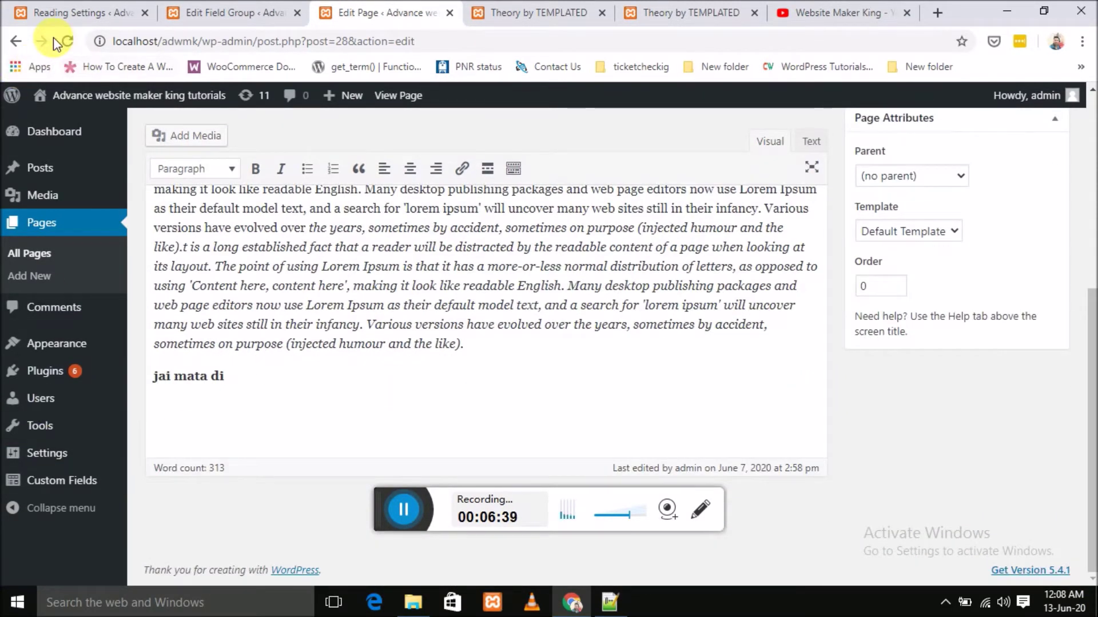
{"action": "left_click", "coordinate": [66, 45]}
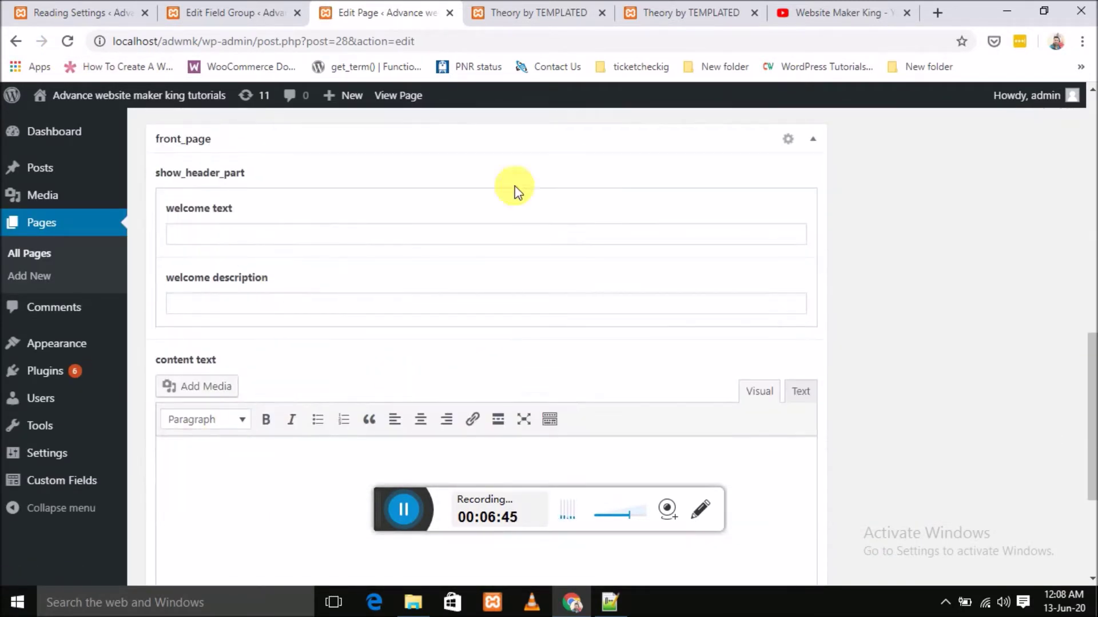
- Set the front_page group's location rule back to Home page, update the group and reload the About us page's editor
{"action": "left_click", "coordinate": [224, 13]}
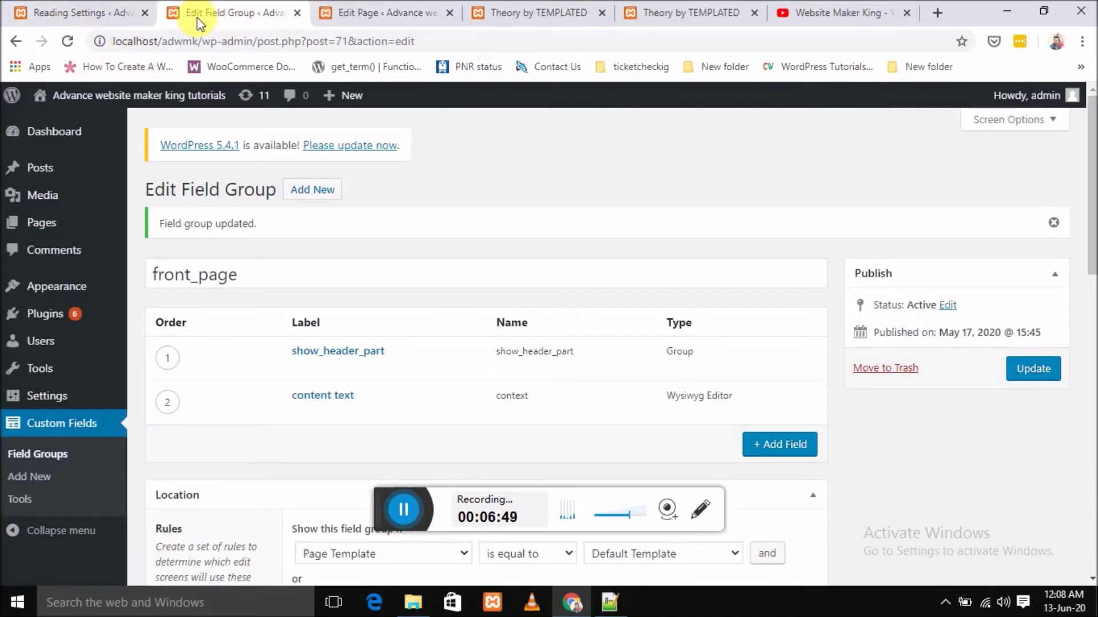
{"action": "scroll", "coordinate": [469, 200], "scroll_direction": "down", "scroll_amount": 7}
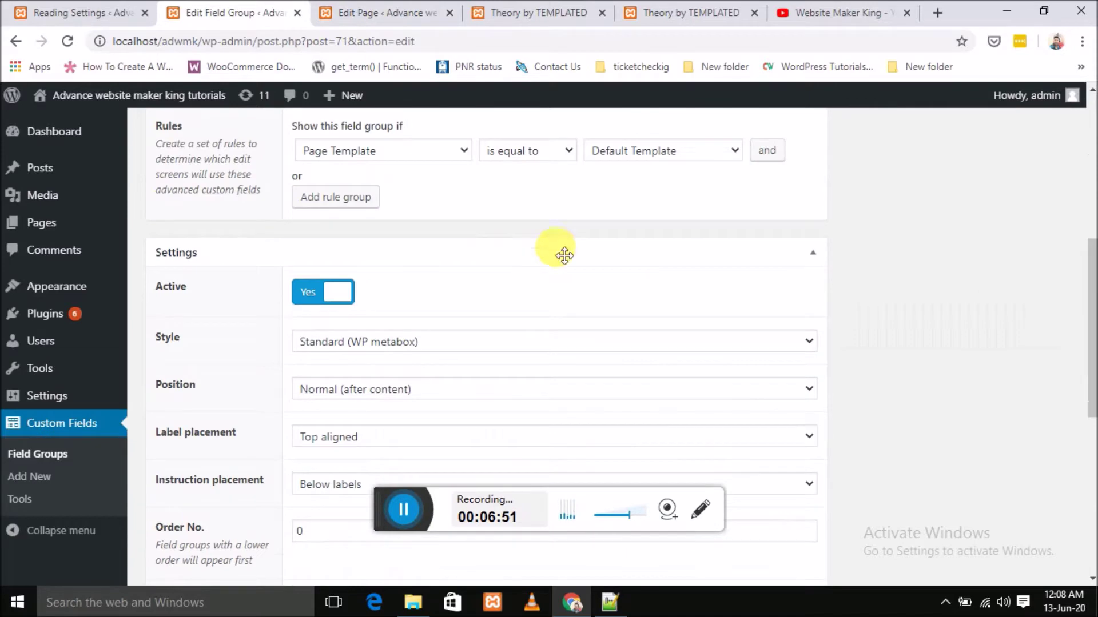
{"action": "left_click", "coordinate": [668, 152]}
{"action": "left_click", "coordinate": [662, 186]}
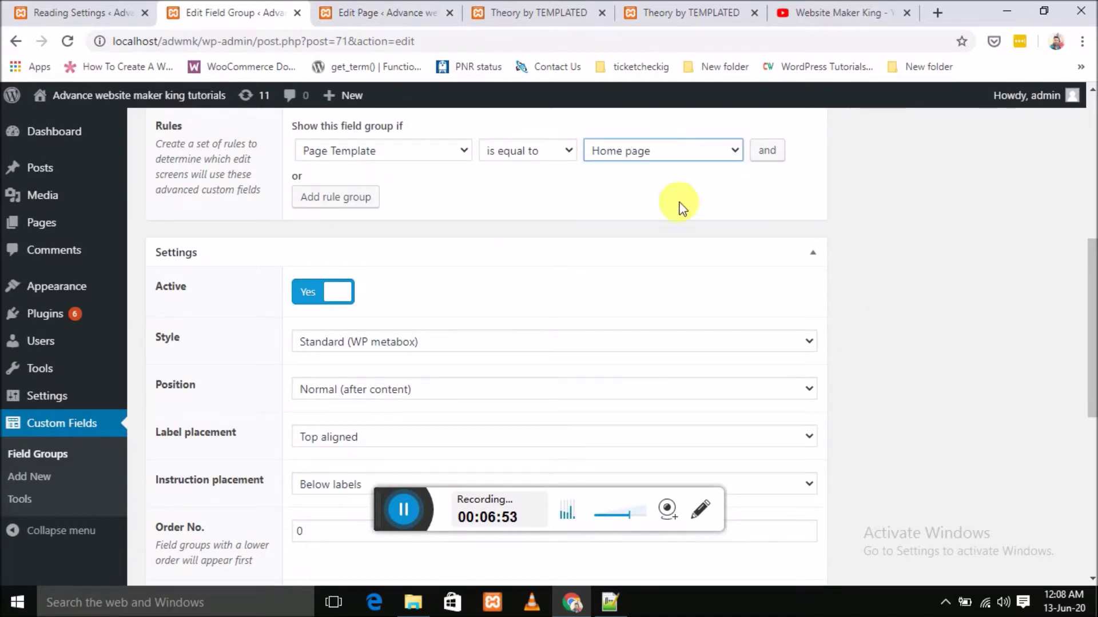
{"action": "key", "text": "Return"}
{"action": "left_click", "coordinate": [1028, 354]}
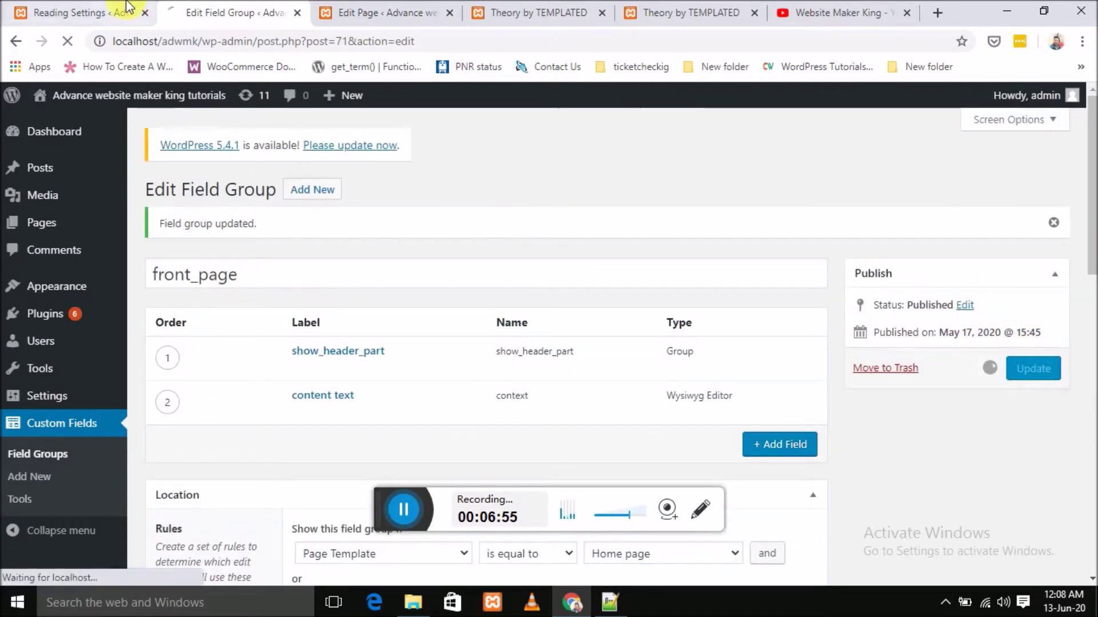
{"action": "left_click", "coordinate": [355, 14]}
{"action": "scroll", "coordinate": [412, 179], "scroll_direction": "down", "scroll_amount": 3}
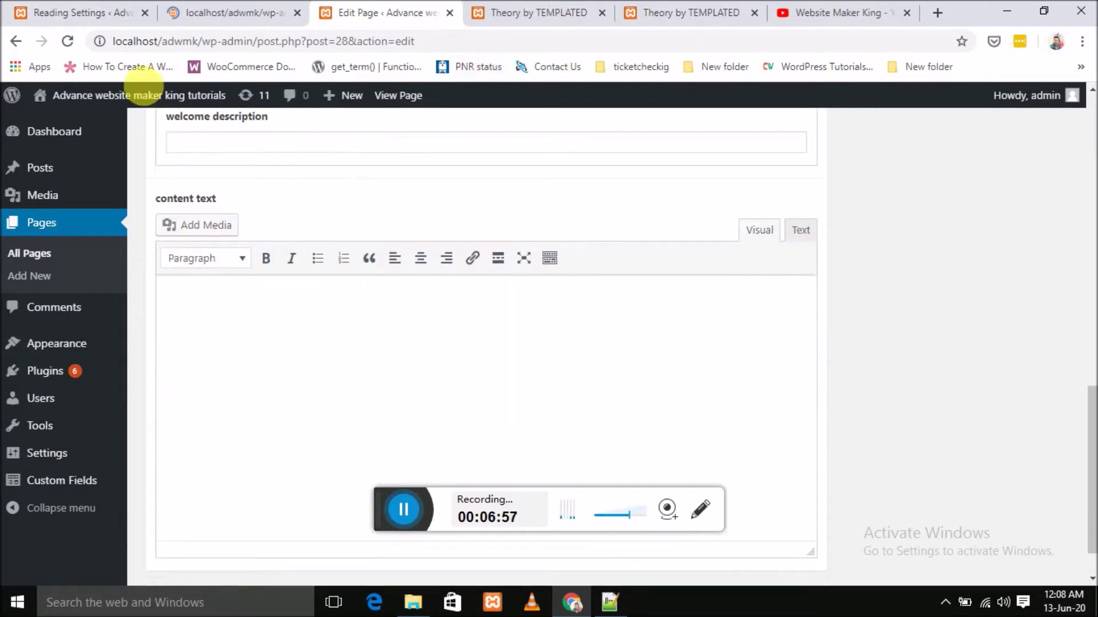
{"action": "left_click", "coordinate": [66, 41]}
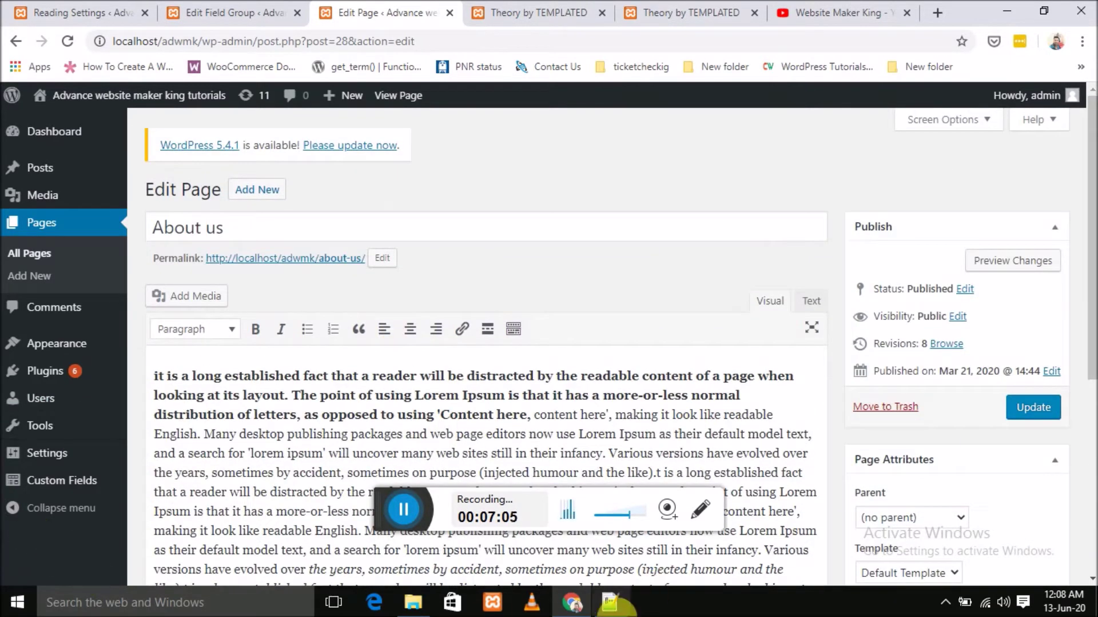
- Check the Reading Settings, update the front_page field group again and look below the About us content for custom fields
{"action": "left_click", "coordinate": [91, 10]}
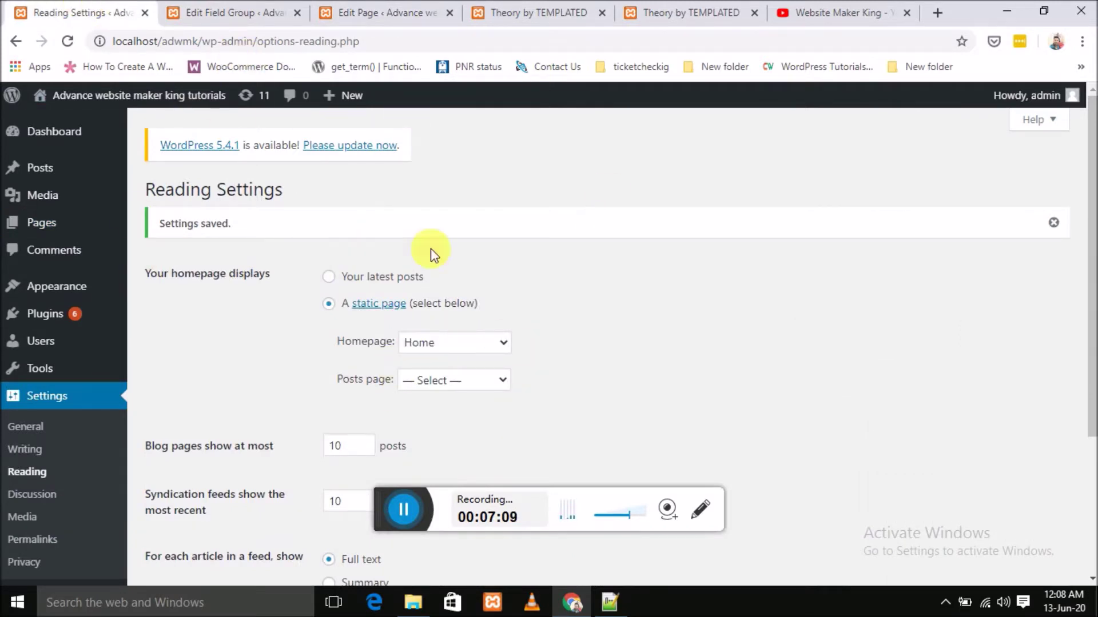
{"action": "left_click", "coordinate": [219, 11]}
{"action": "scroll", "coordinate": [417, 248], "scroll_direction": "down", "scroll_amount": 5}
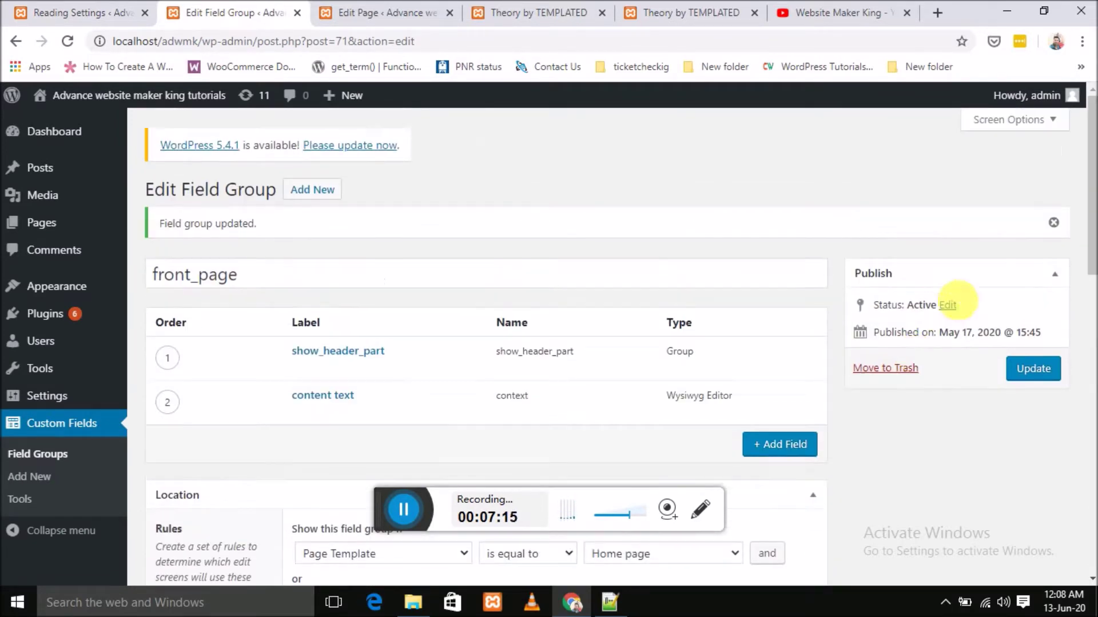
{"action": "left_click", "coordinate": [1059, 371]}
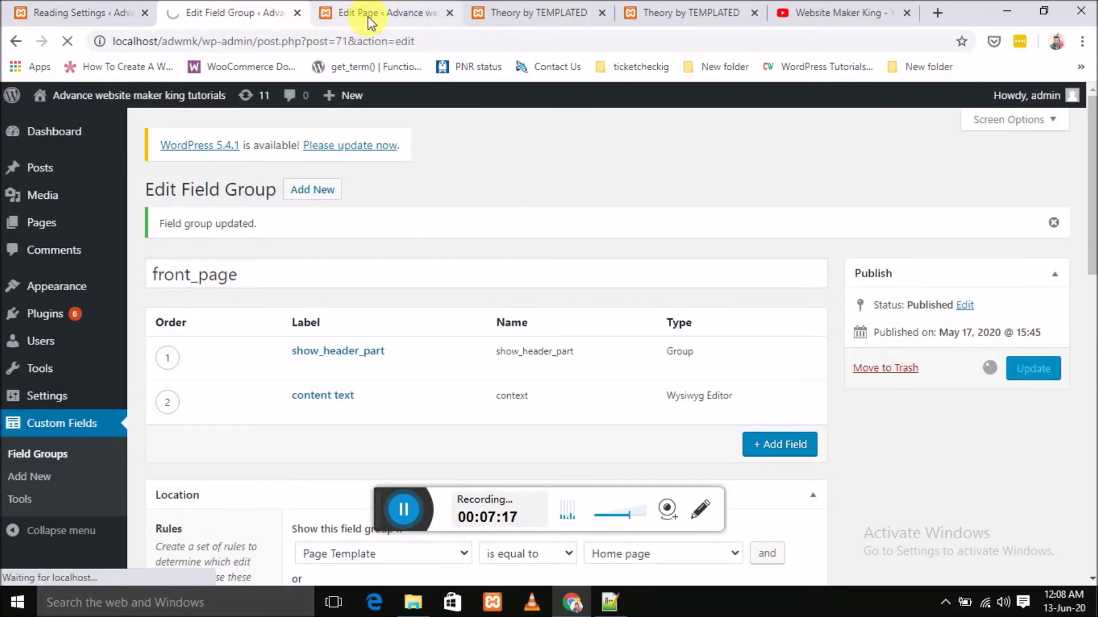
{"action": "left_click", "coordinate": [366, 16]}
{"action": "scroll", "coordinate": [416, 355], "scroll_direction": "down", "scroll_amount": 5}
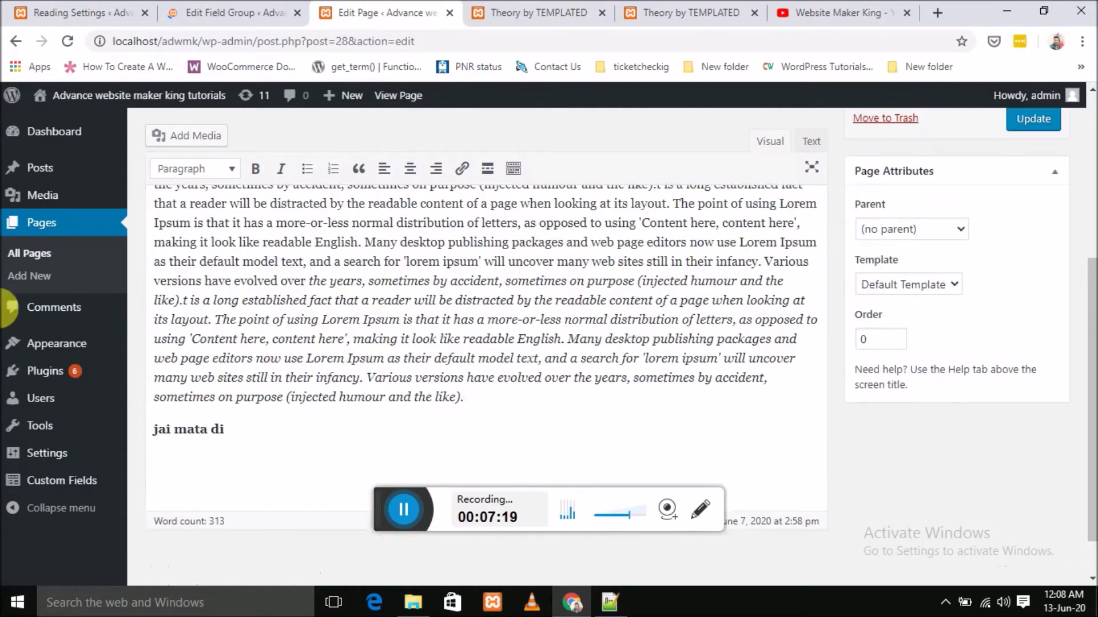
- Open the Home page for editing from the list of all pages and show its front_page fields
{"action": "left_click", "coordinate": [18, 261]}
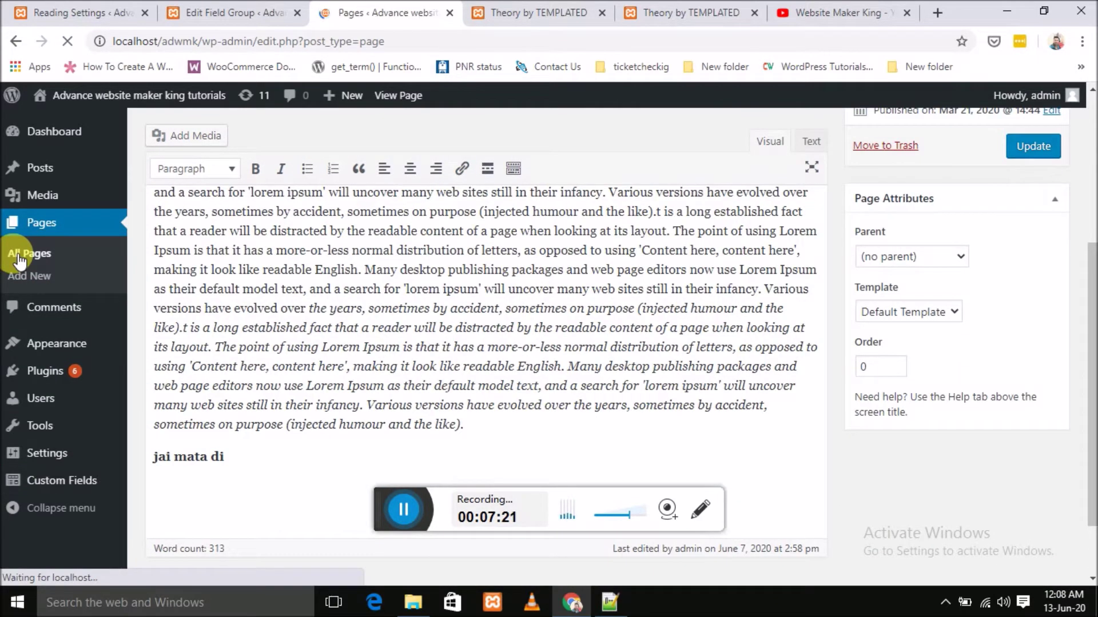
{"action": "scroll", "coordinate": [270, 247], "scroll_direction": "down", "scroll_amount": 2}
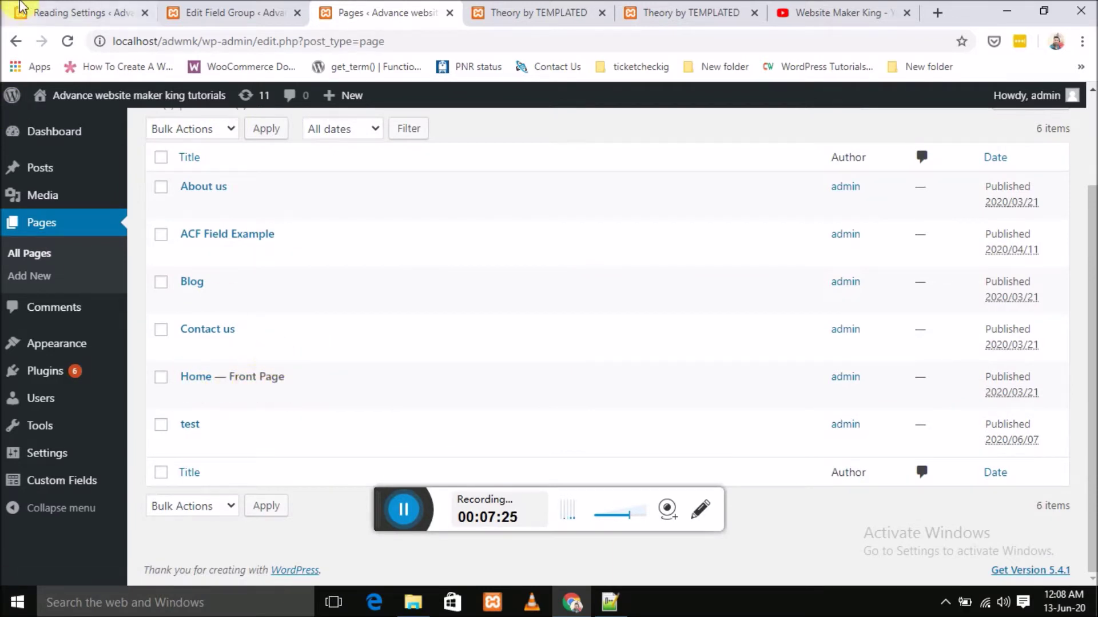
{"action": "left_click", "coordinate": [34, 12]}
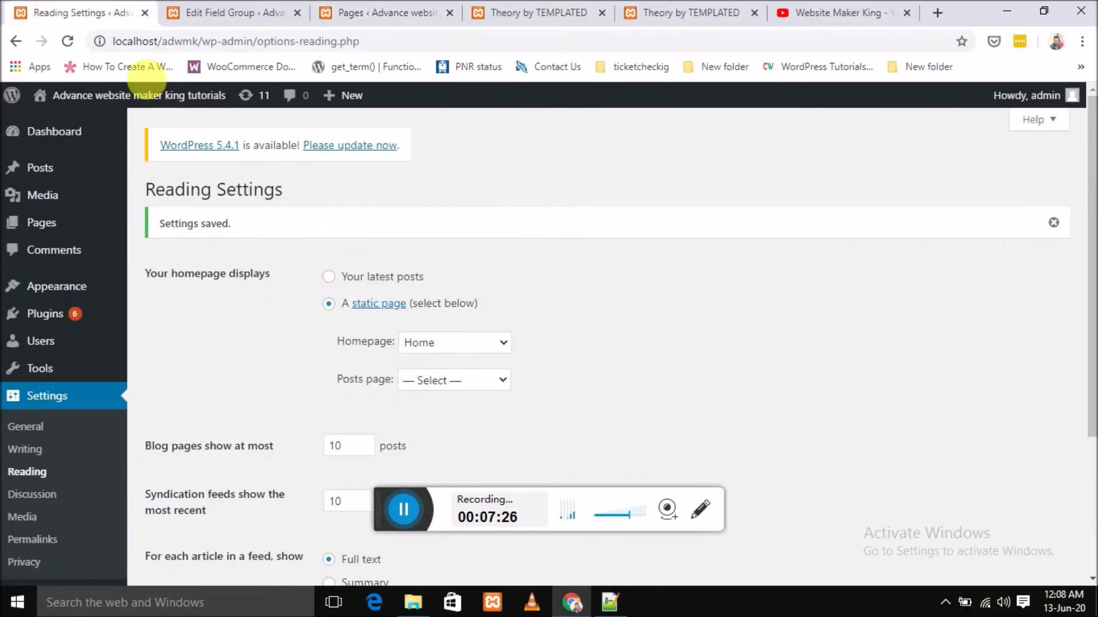
{"action": "left_click", "coordinate": [200, 13]}
{"action": "left_click", "coordinate": [377, 16]}
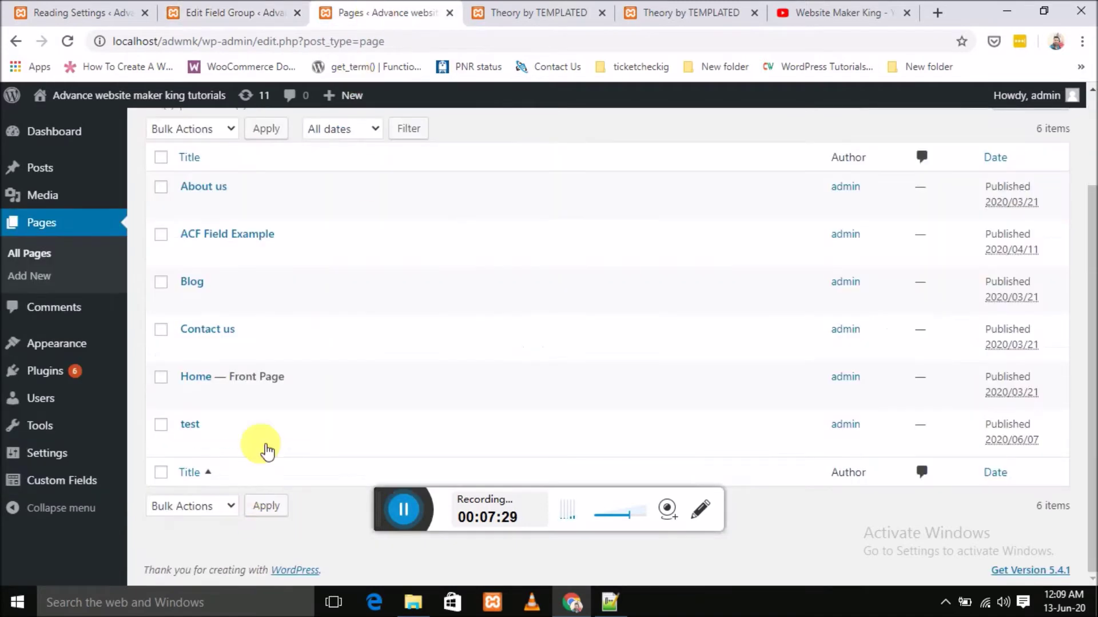
{"action": "left_click", "coordinate": [190, 396]}
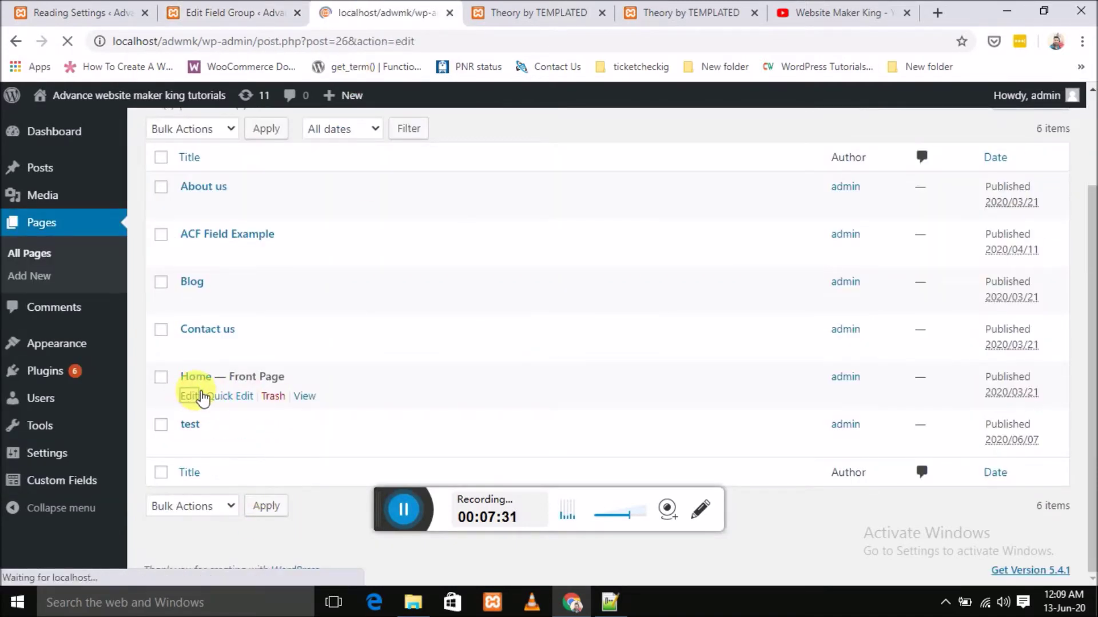
{"action": "scroll", "coordinate": [886, 326], "scroll_direction": "down", "scroll_amount": 6}
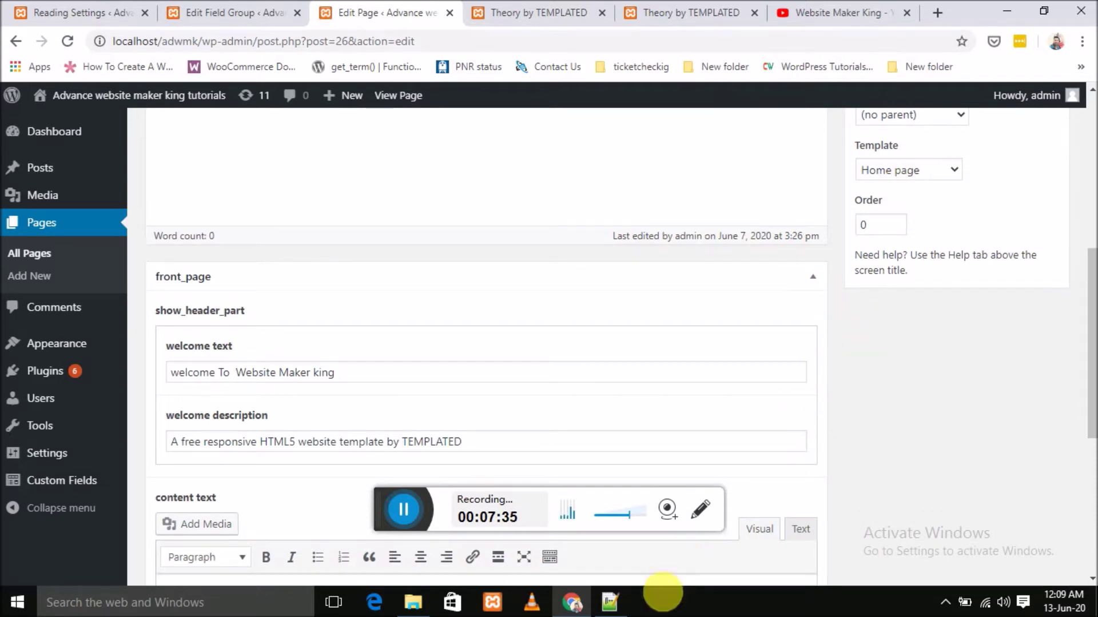
- Compare the Home page's template attribute with the template name in home_page.php and the field group's location rule
{"action": "left_click", "coordinate": [610, 602]}
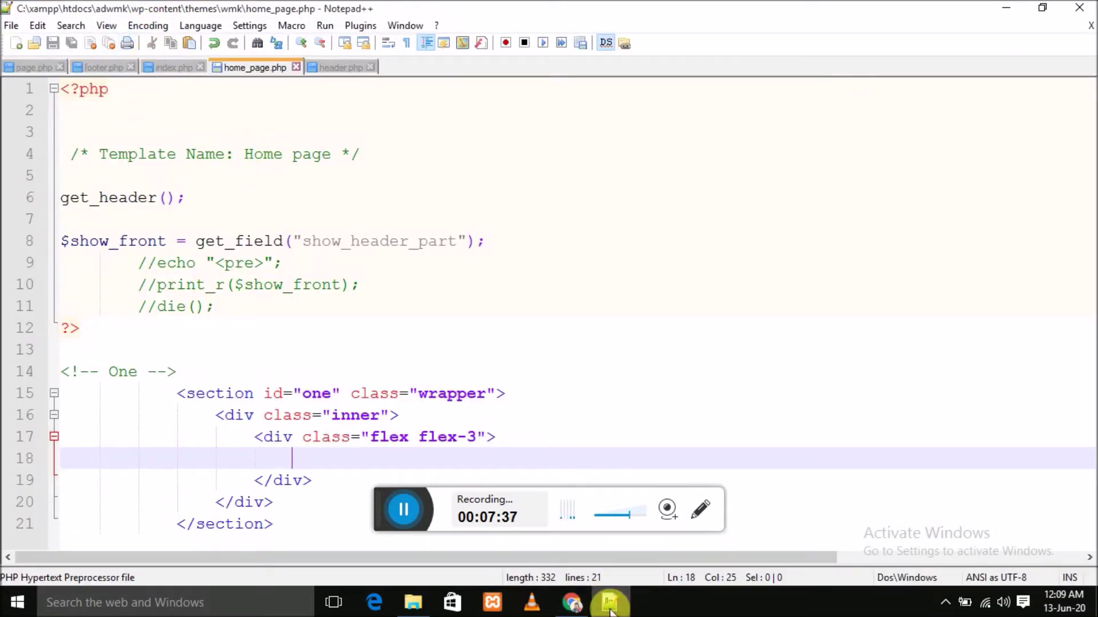
{"action": "left_click", "coordinate": [571, 602]}
{"action": "scroll", "coordinate": [972, 241], "scroll_direction": "up", "scroll_amount": 3}
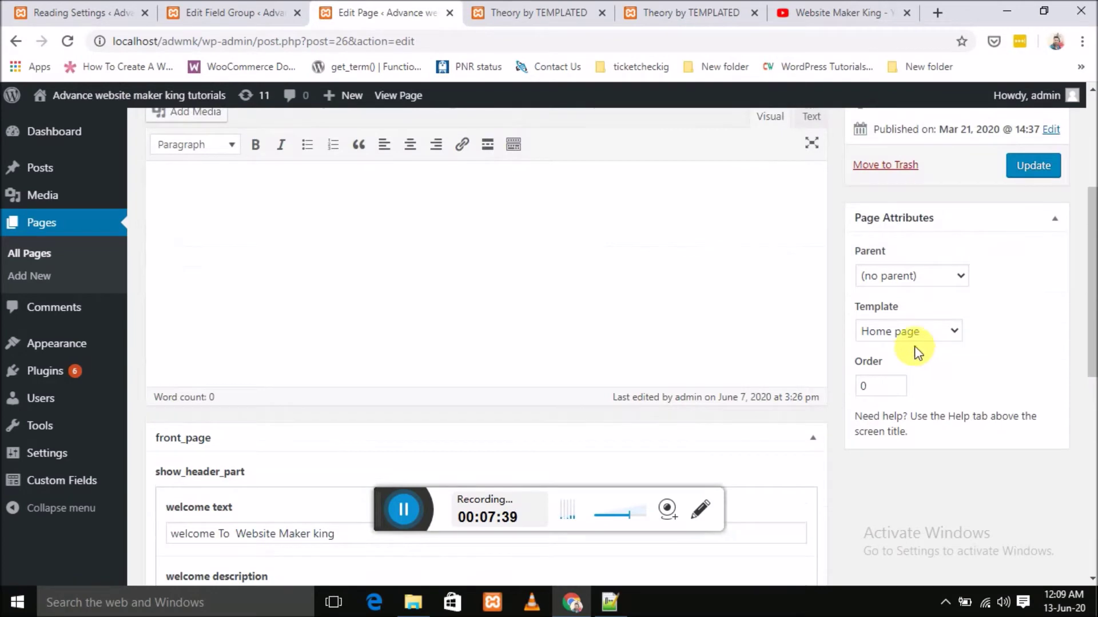
{"action": "left_click", "coordinate": [174, 13]}
{"action": "scroll", "coordinate": [714, 407], "scroll_direction": "down", "scroll_amount": 4}
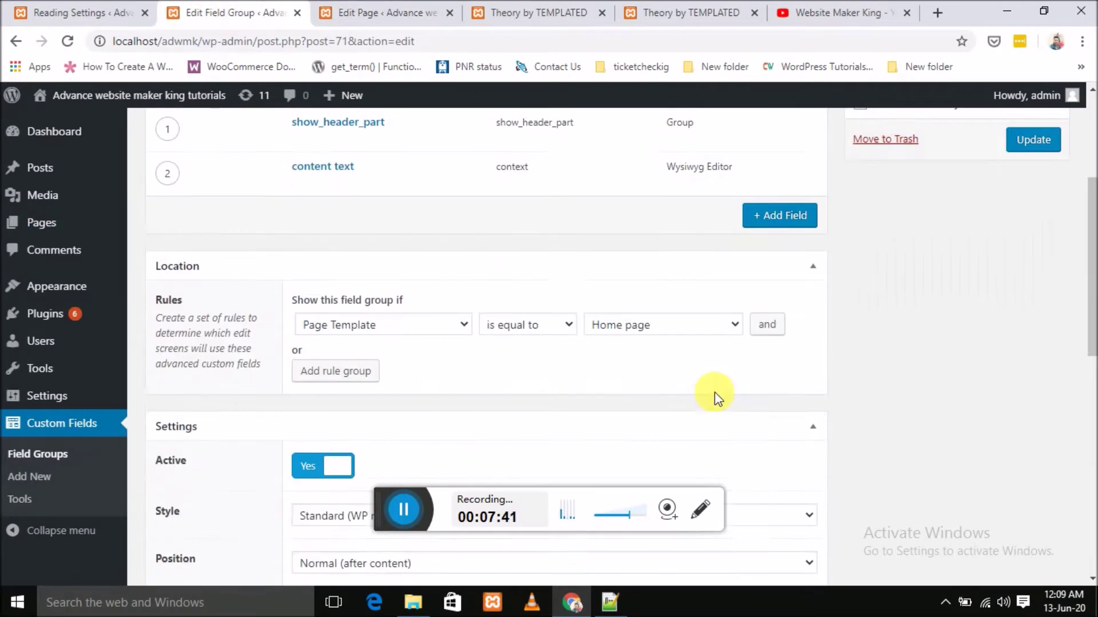
{"action": "left_click", "coordinate": [343, 11]}
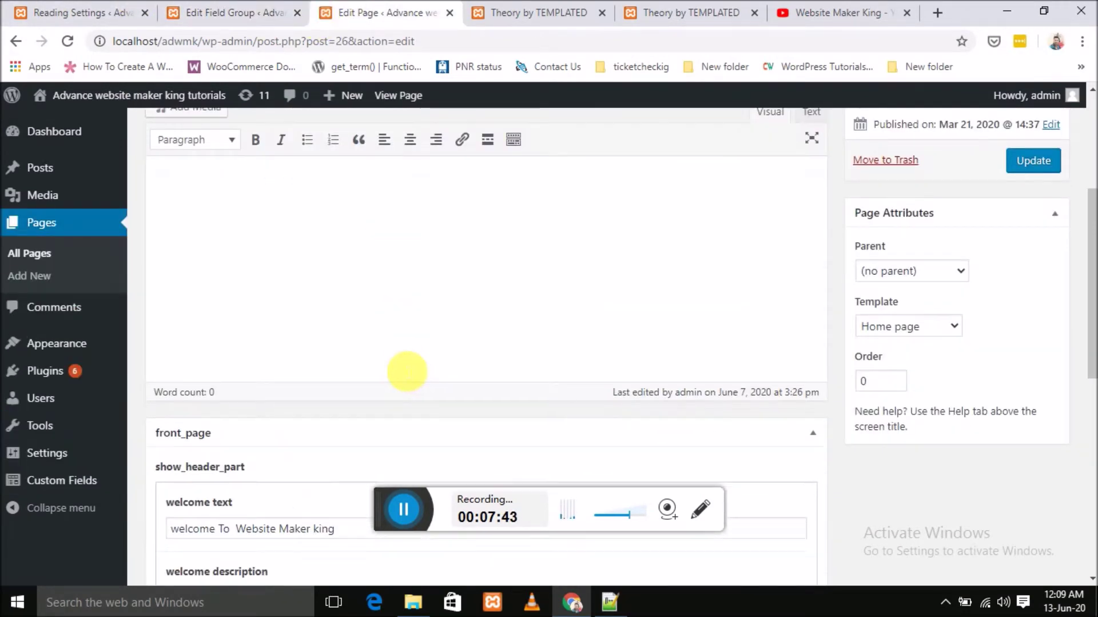
{"action": "scroll", "coordinate": [377, 411], "scroll_direction": "down", "scroll_amount": 8}
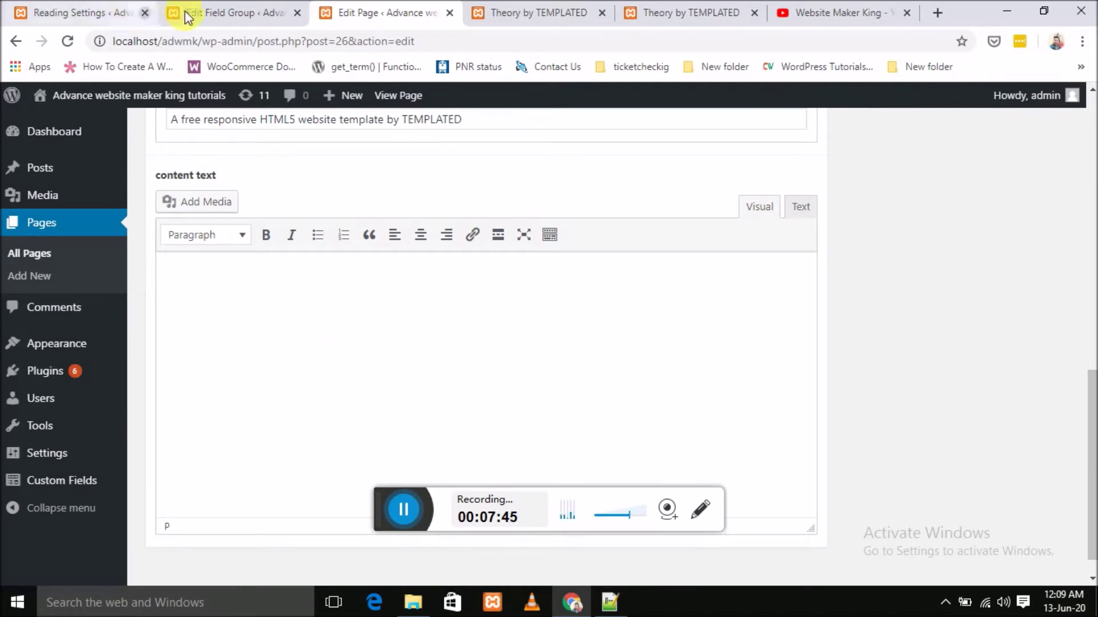
- Paste the copied article HTML into the Home page's content text field in Text mode and update the page
{"action": "left_click", "coordinate": [616, 600]}
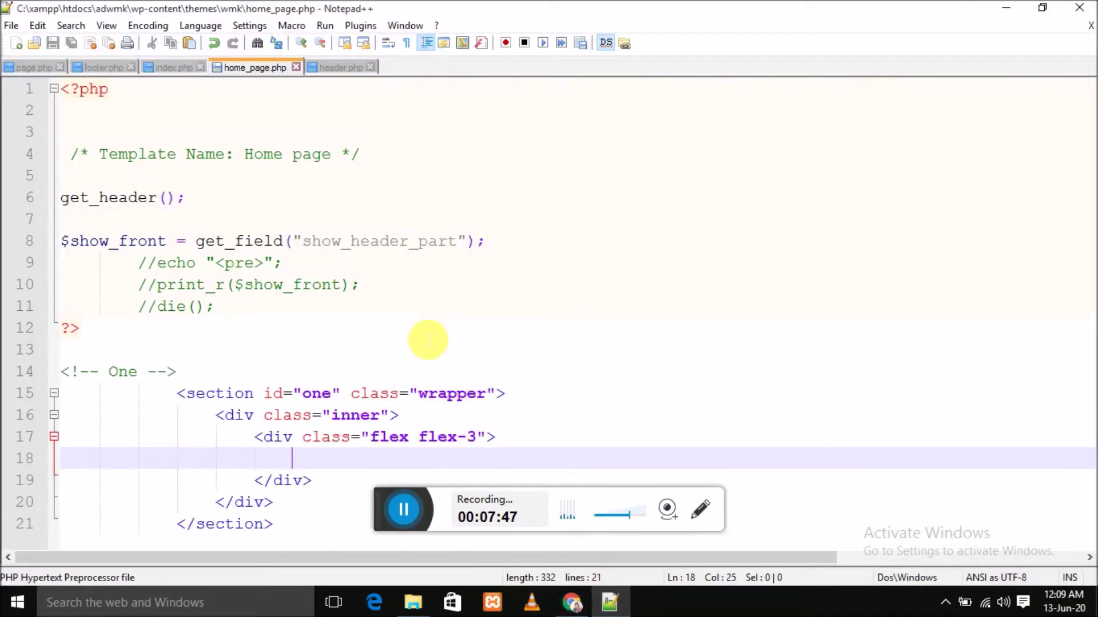
{"action": "left_click", "coordinate": [569, 603]}
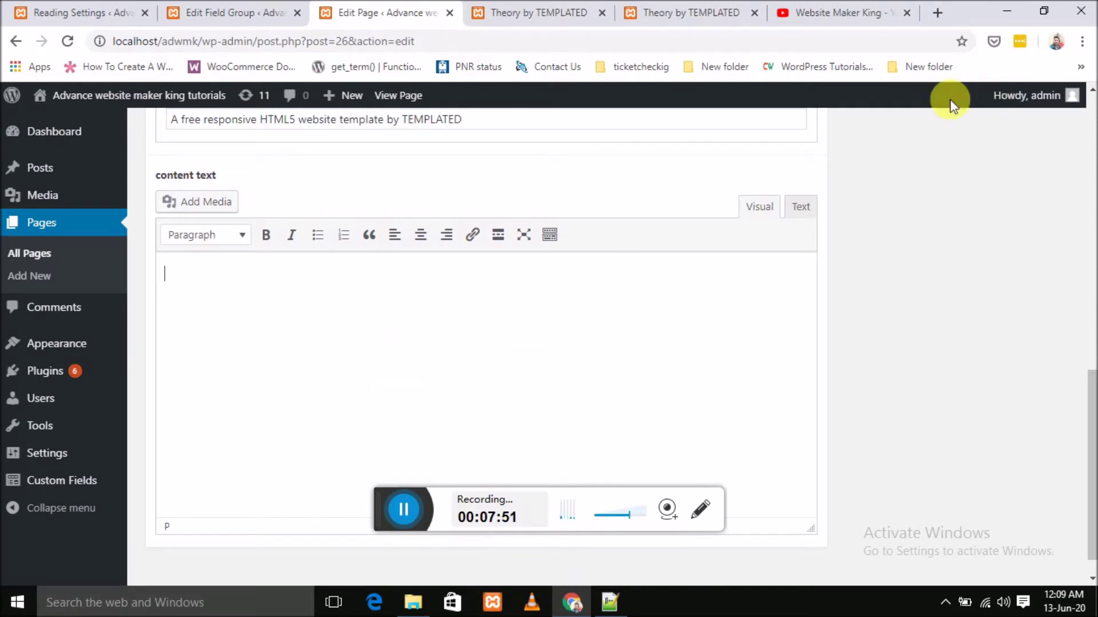
{"action": "left_click", "coordinate": [801, 207]}
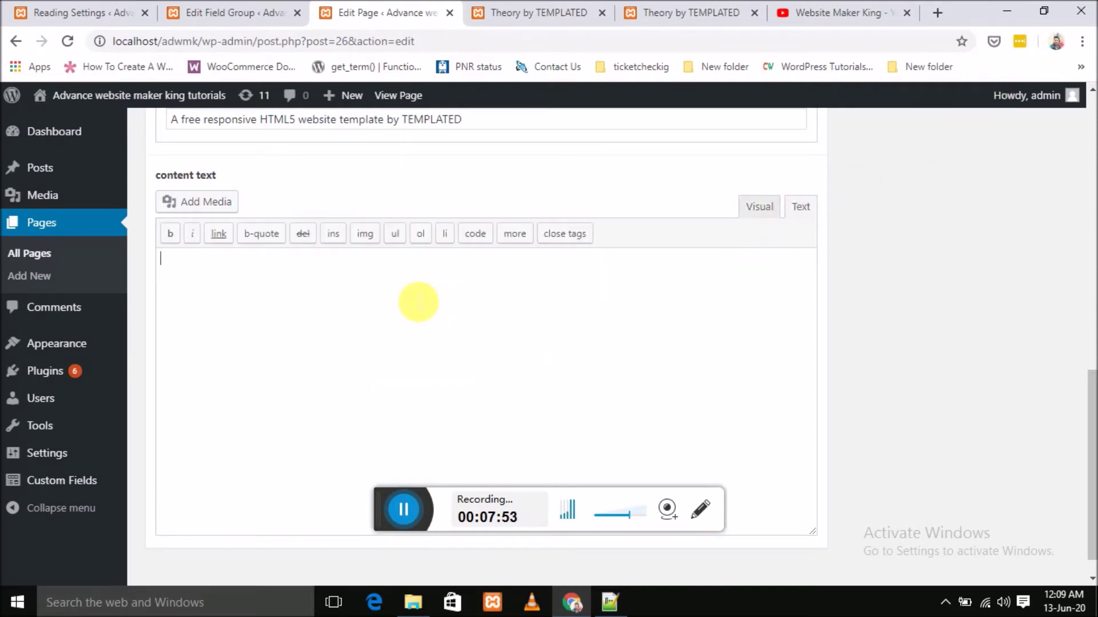
{"action": "key", "text": "ctrl+v"}
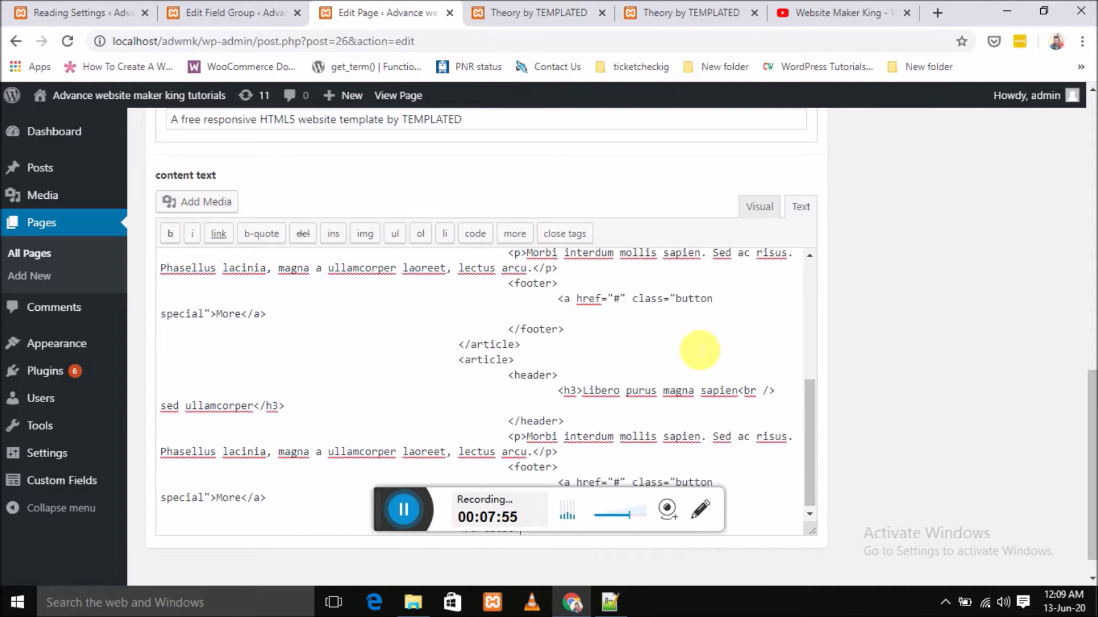
{"action": "scroll", "coordinate": [708, 350], "scroll_direction": "down", "scroll_amount": 1}
{"action": "scroll", "coordinate": [1074, 343], "scroll_direction": "up", "scroll_amount": 15}
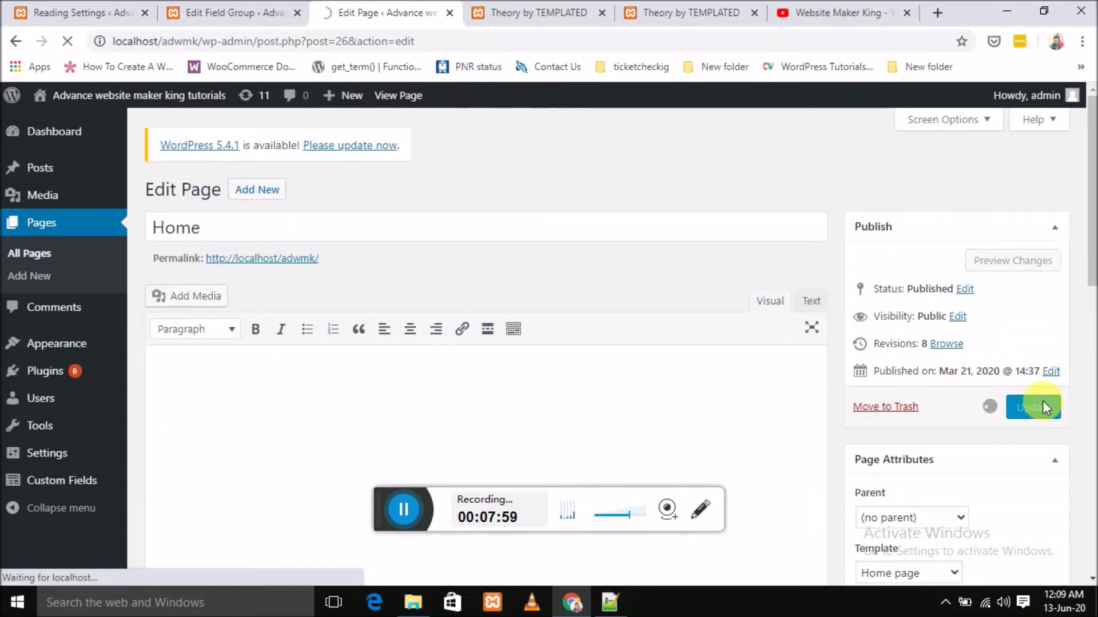
- Copy the welcome_text PHP echo statement from header.php's banner heading into the empty flex flex-3 div in home_page.php
{"action": "left_click", "coordinate": [542, 14]}
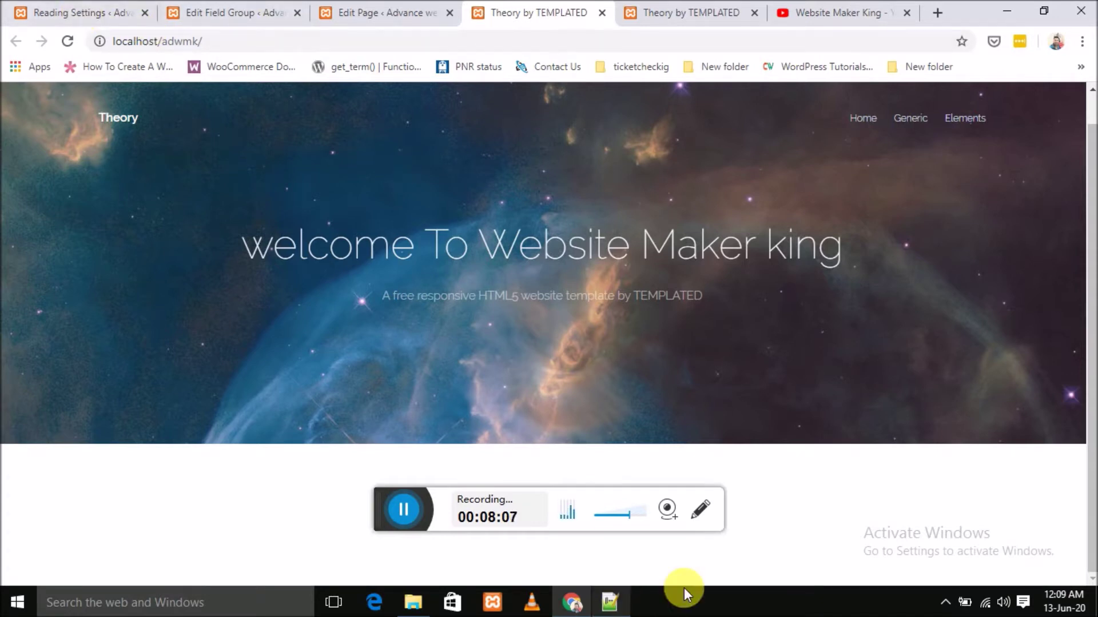
{"action": "left_click", "coordinate": [610, 602]}
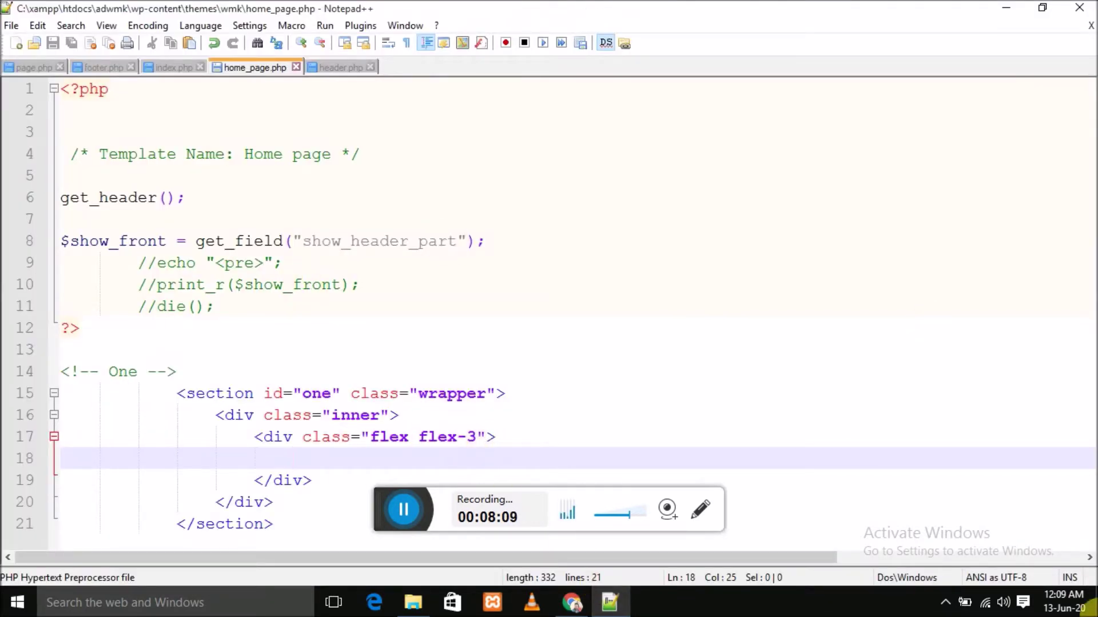
{"action": "left_click", "coordinate": [342, 67]}
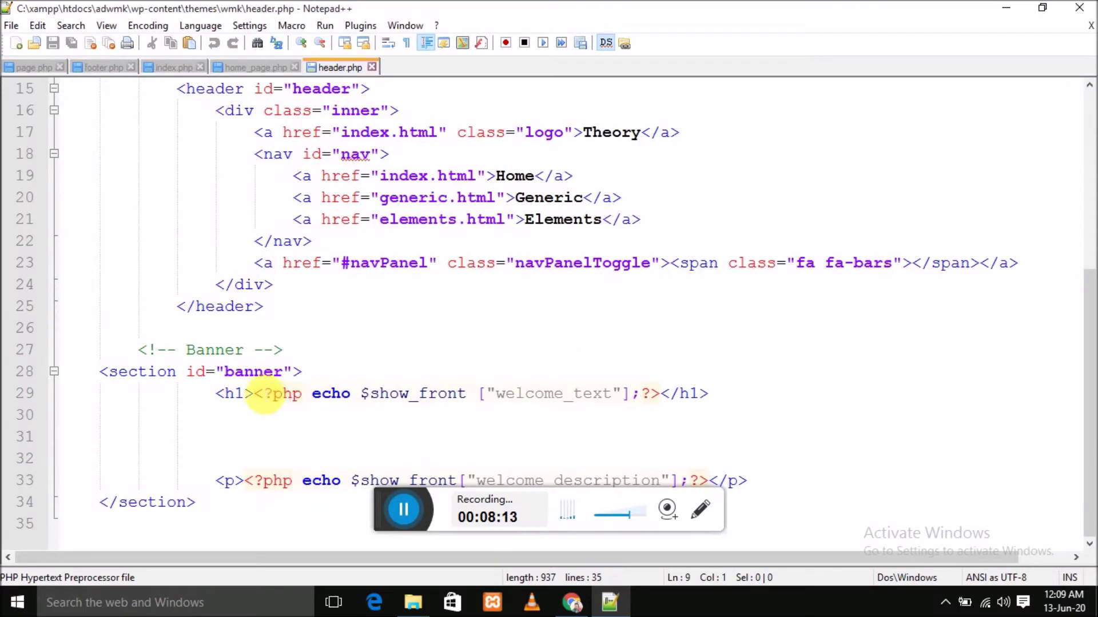
{"action": "left_click_drag", "start_coordinate": [255, 395], "coordinate": [650, 394]}
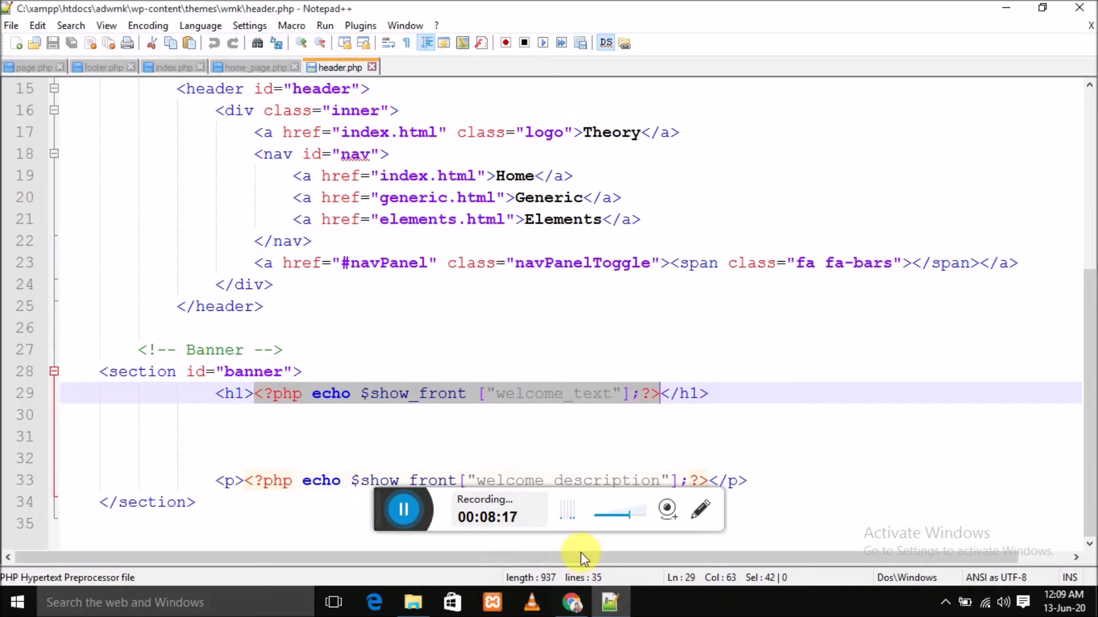
{"action": "left_click", "coordinate": [571, 603]}
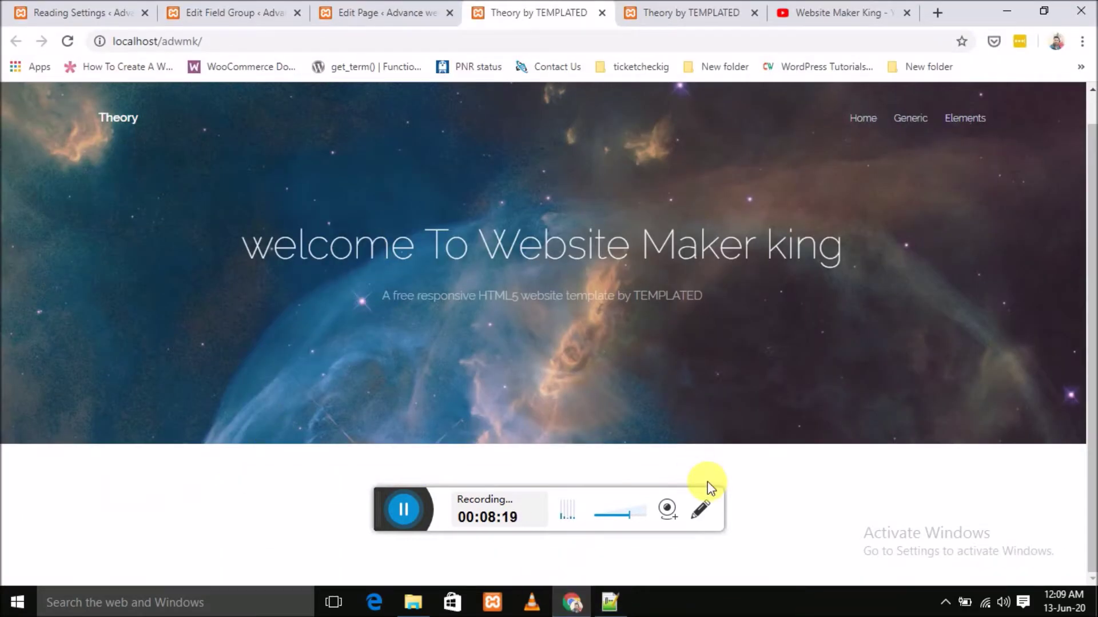
{"action": "left_click", "coordinate": [609, 602]}
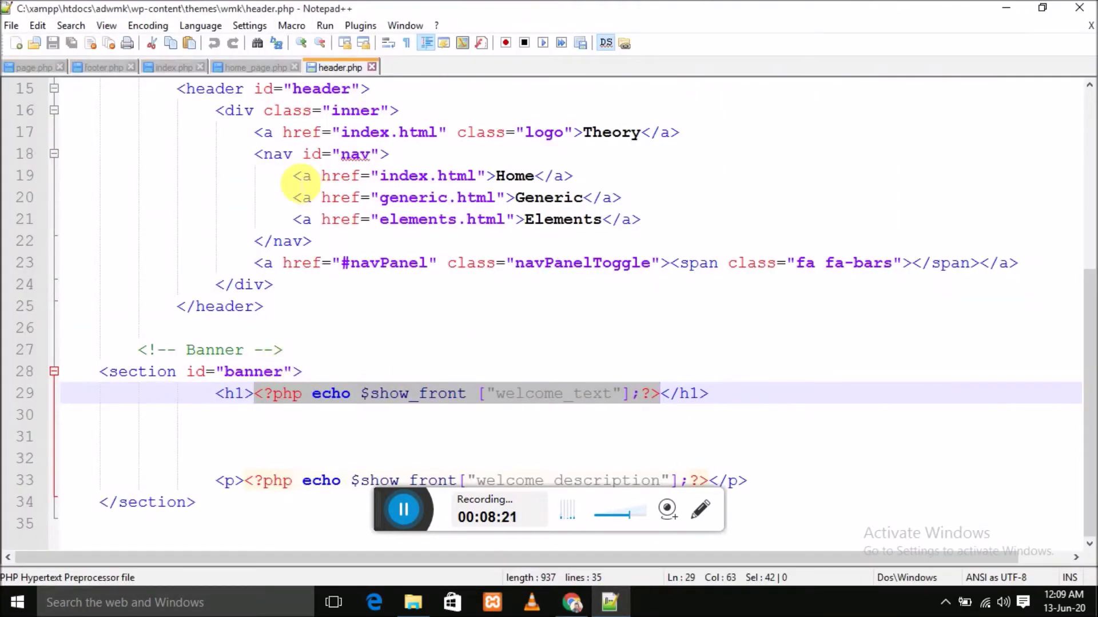
{"action": "left_click", "coordinate": [254, 67]}
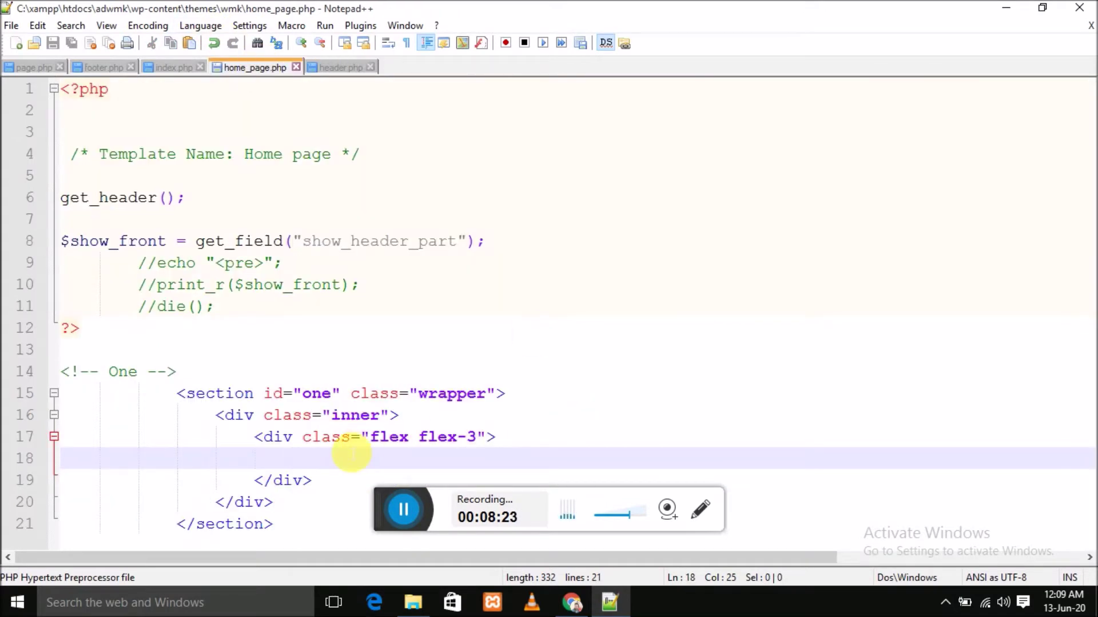
{"action": "type", "text": "<?php echo $show_front [\"welcome_text\"];?>"}
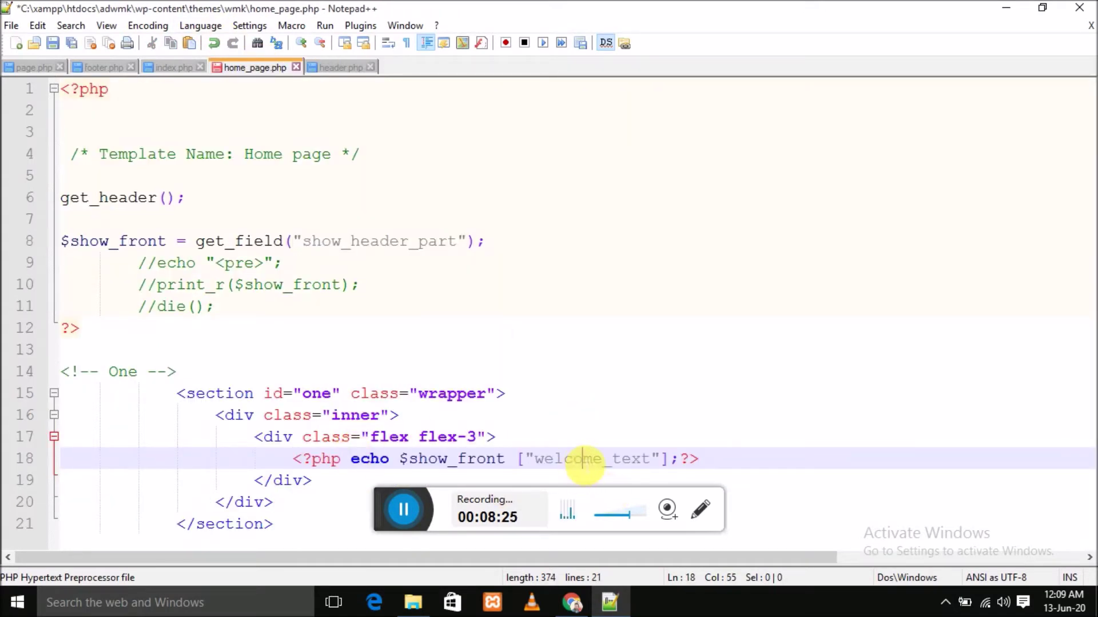
- Copy the content text field's name, context, from its settings in the browser's front_page field group and close the field
{"action": "double_click", "coordinate": [585, 464]}
{"action": "left_click", "coordinate": [572, 603]}
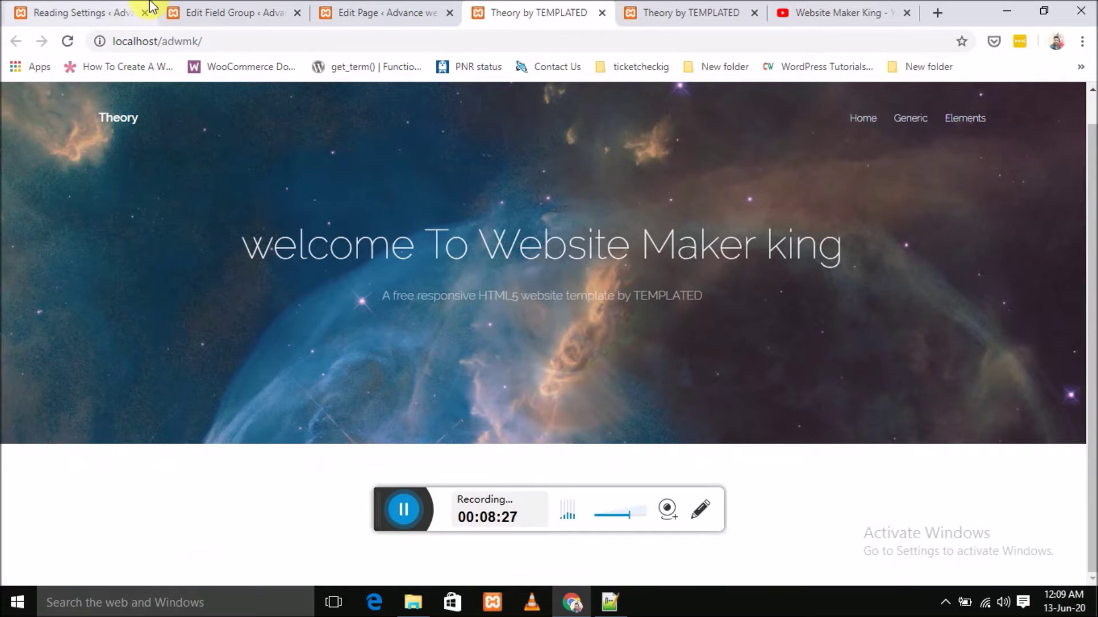
{"action": "left_click", "coordinate": [229, 16]}
{"action": "scroll", "coordinate": [372, 315], "scroll_direction": "up", "scroll_amount": 3}
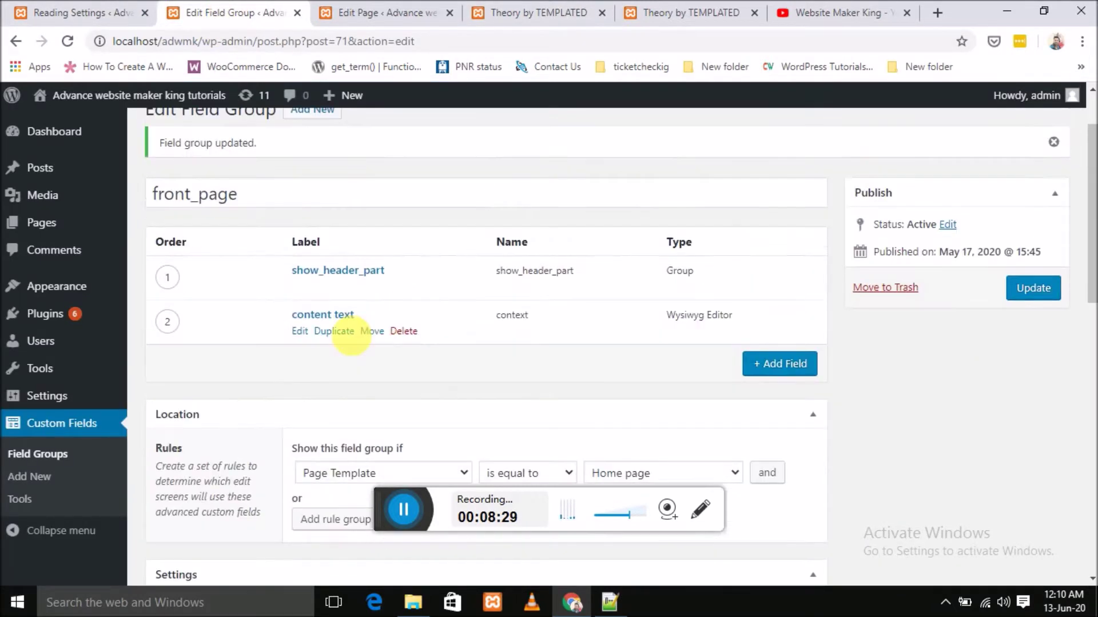
{"action": "left_click_drag", "start_coordinate": [530, 315], "coordinate": [495, 316]}
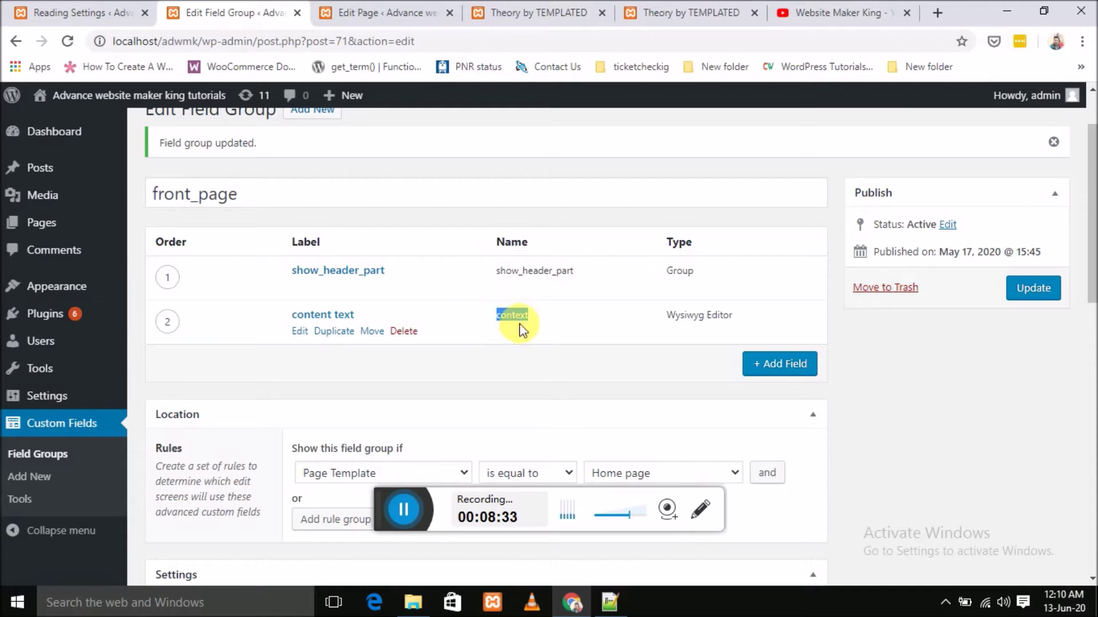
{"action": "left_click", "coordinate": [302, 332]}
{"action": "scroll", "coordinate": [503, 372], "scroll_direction": "down", "scroll_amount": 3}
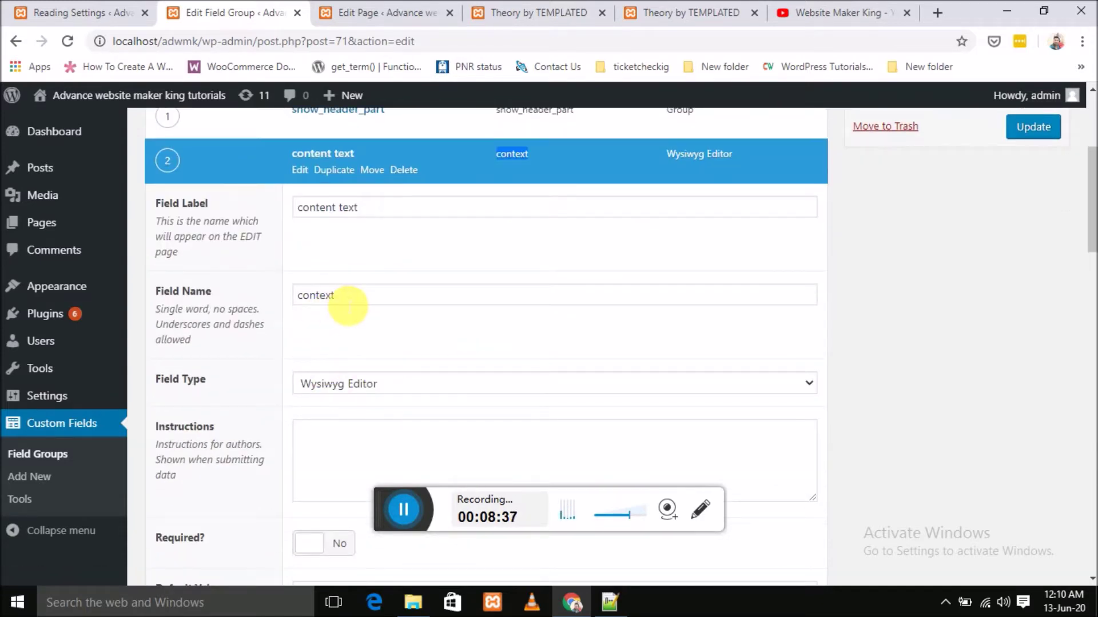
{"action": "left_click_drag", "start_coordinate": [339, 303], "coordinate": [294, 295]}
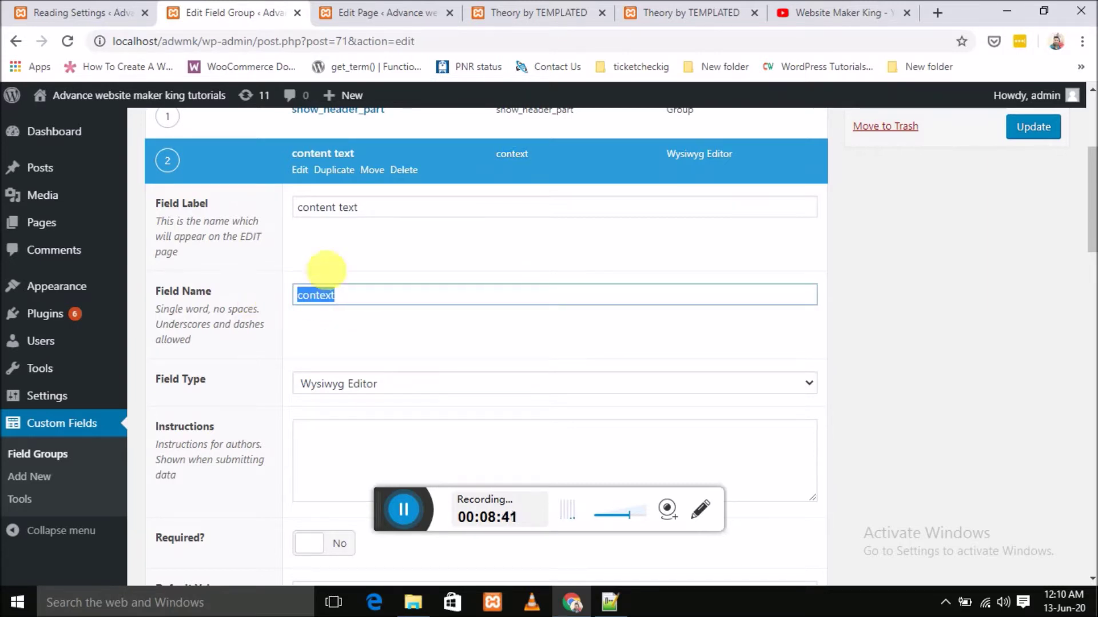
{"action": "scroll", "coordinate": [783, 255], "scroll_direction": "up", "scroll_amount": 3}
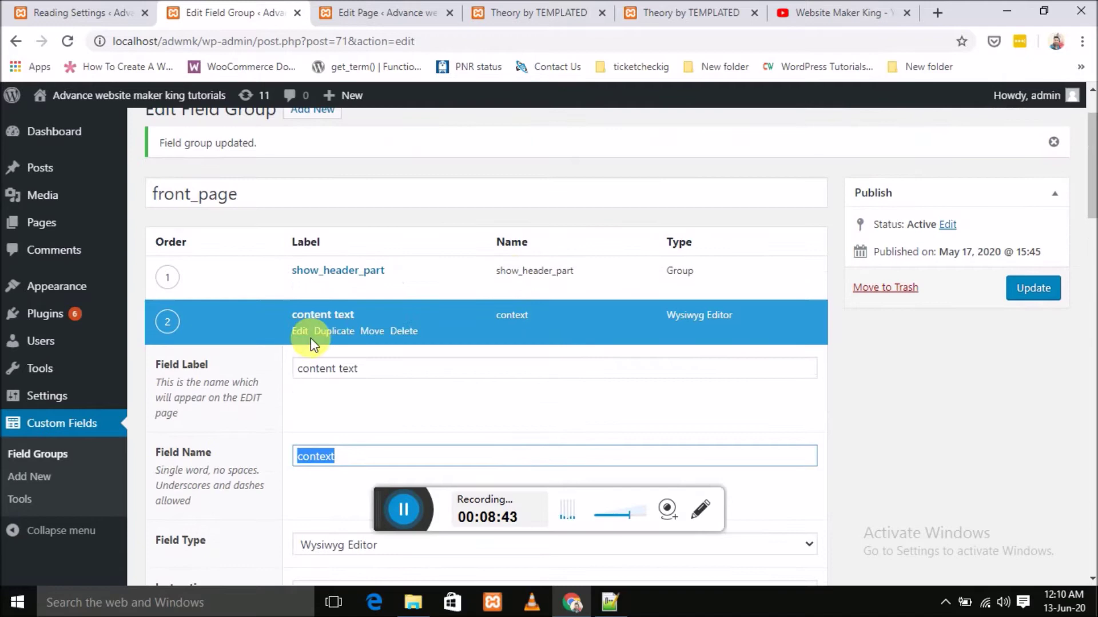
{"action": "scroll", "coordinate": [372, 392], "scroll_direction": "down", "scroll_amount": 15}
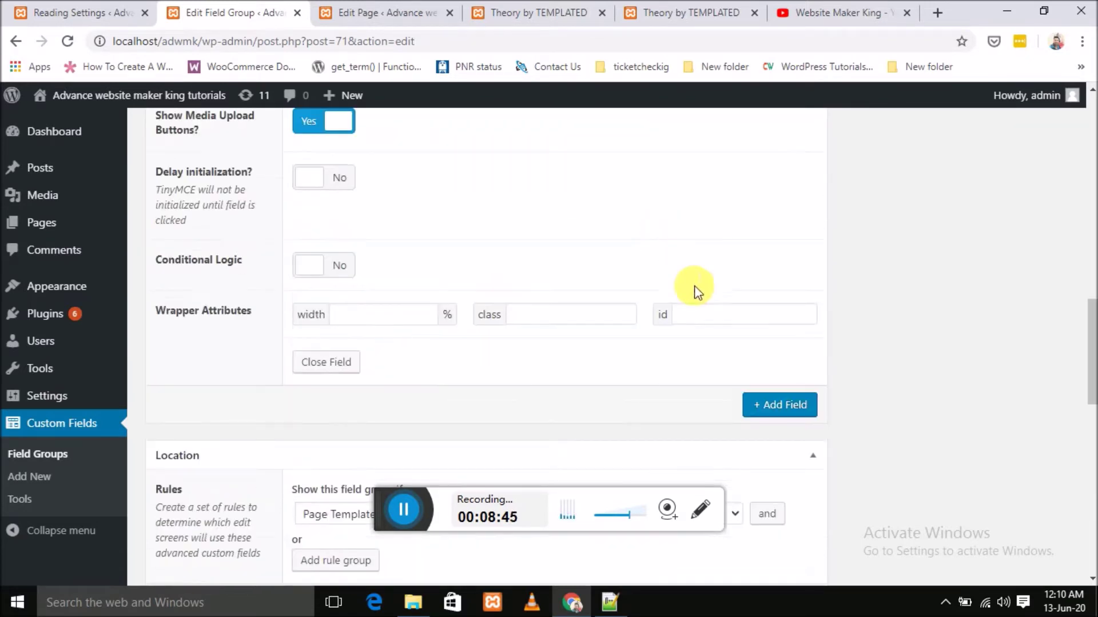
{"action": "left_click", "coordinate": [353, 378]}
{"action": "scroll", "coordinate": [589, 306], "scroll_direction": "down", "scroll_amount": 9}
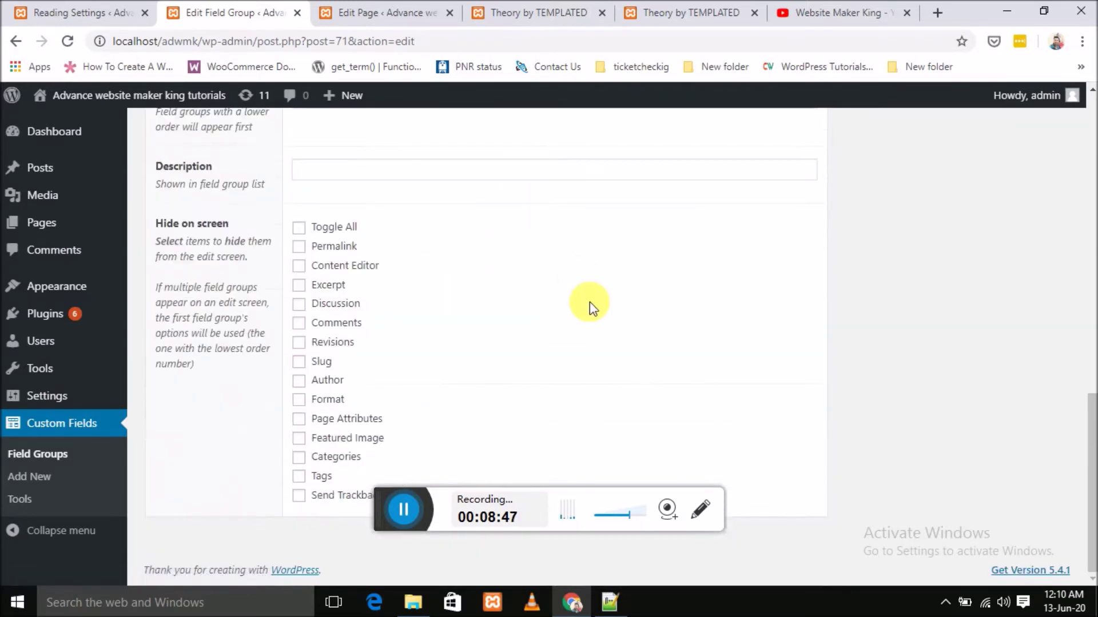
{"action": "scroll", "coordinate": [613, 309], "scroll_direction": "up", "scroll_amount": 10}
{"action": "scroll", "coordinate": [594, 320], "scroll_direction": "up", "scroll_amount": 3}
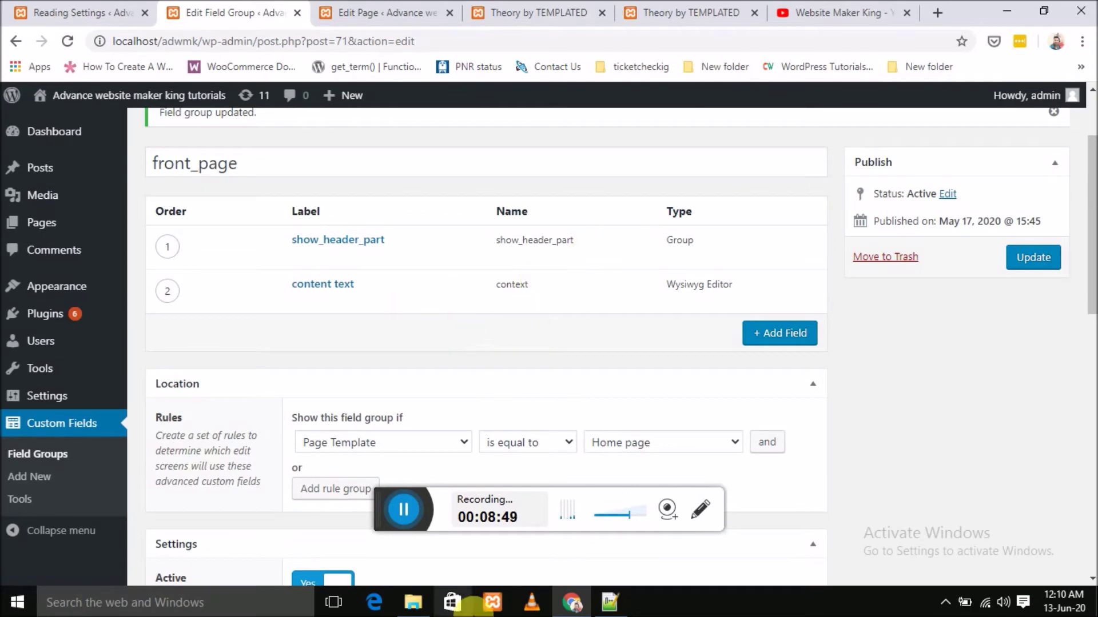
- Replace welcome_text with context in home_page.php's echo statement inside the flex flex-3 div and save the file
{"action": "left_click", "coordinate": [609, 603]}
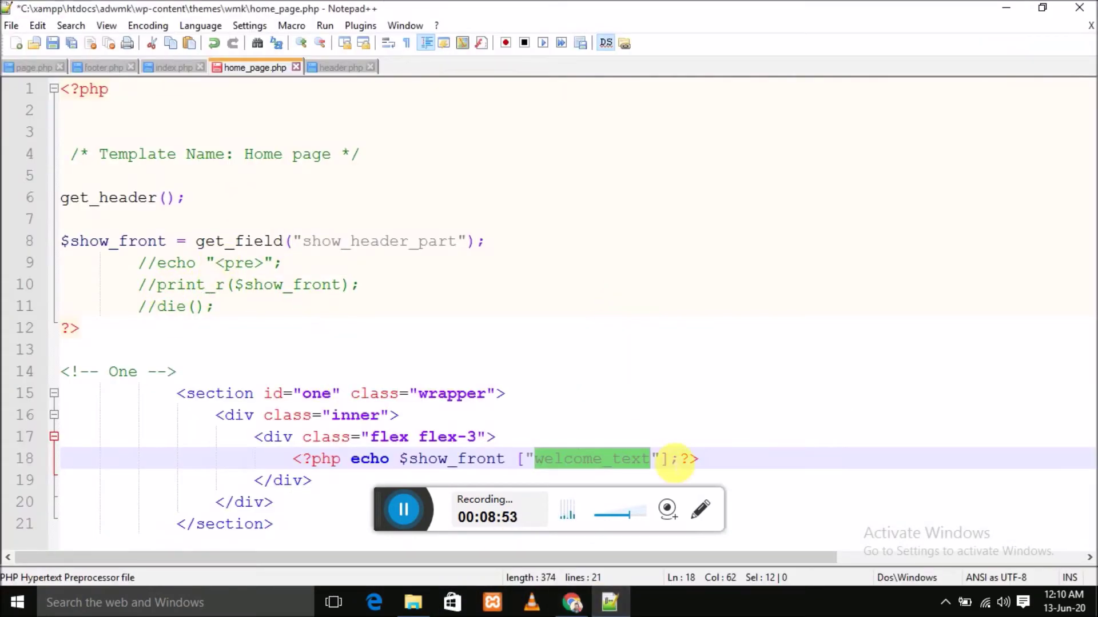
{"action": "key", "text": "Delete"}
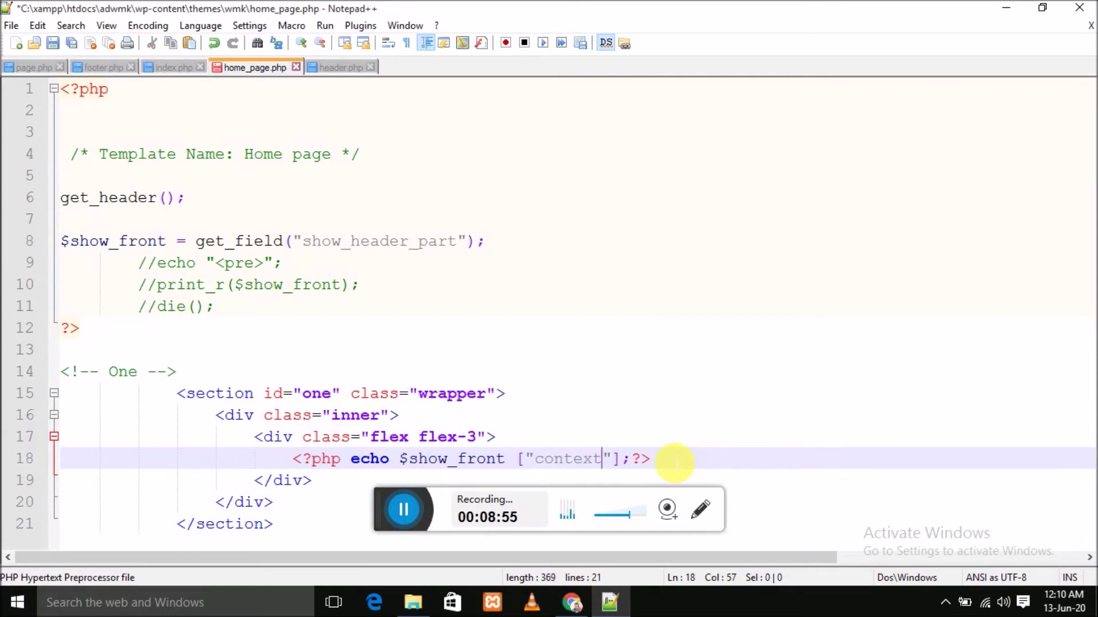
{"action": "key", "text": "ctrl+s"}
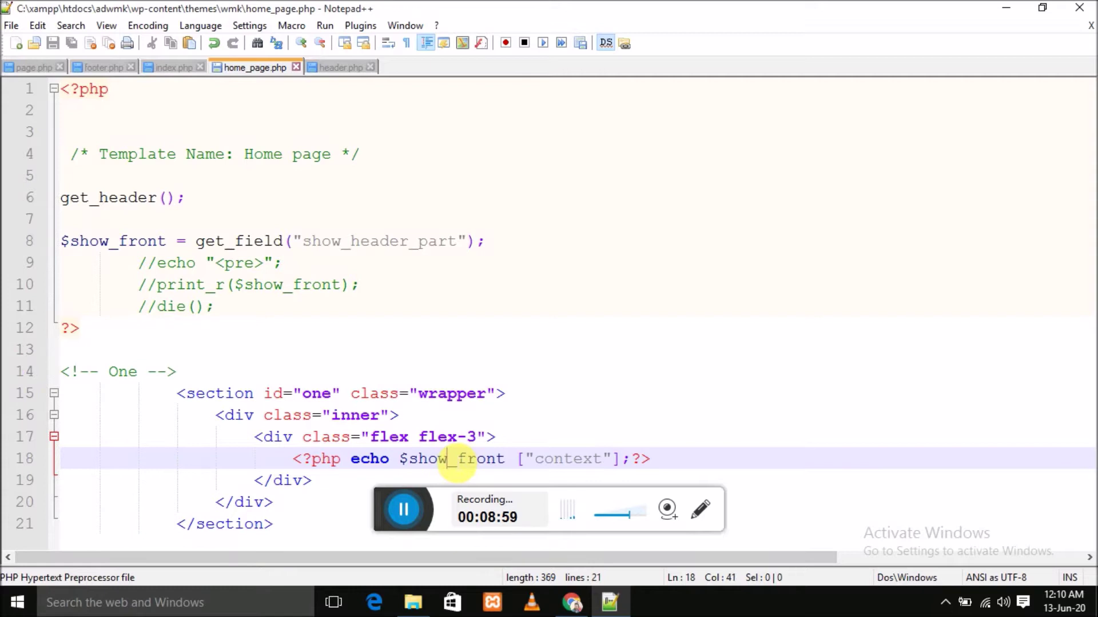
- Highlight the uses of show_front in home_page.php and reload the site's front page to check the area below the banner
{"action": "double_click", "coordinate": [452, 460]}
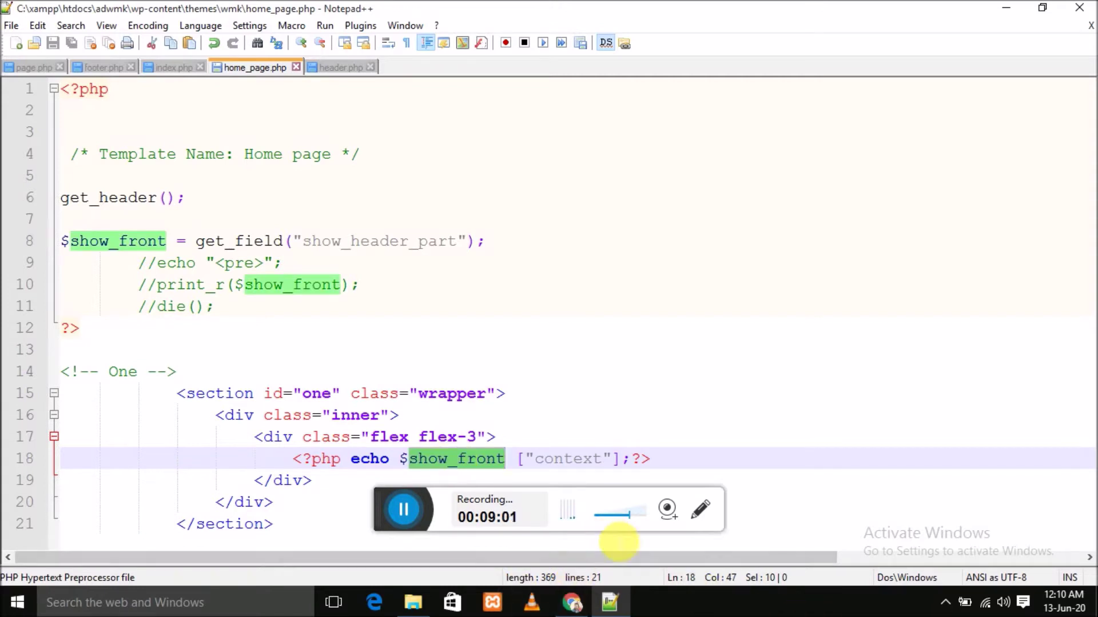
{"action": "left_click", "coordinate": [572, 602]}
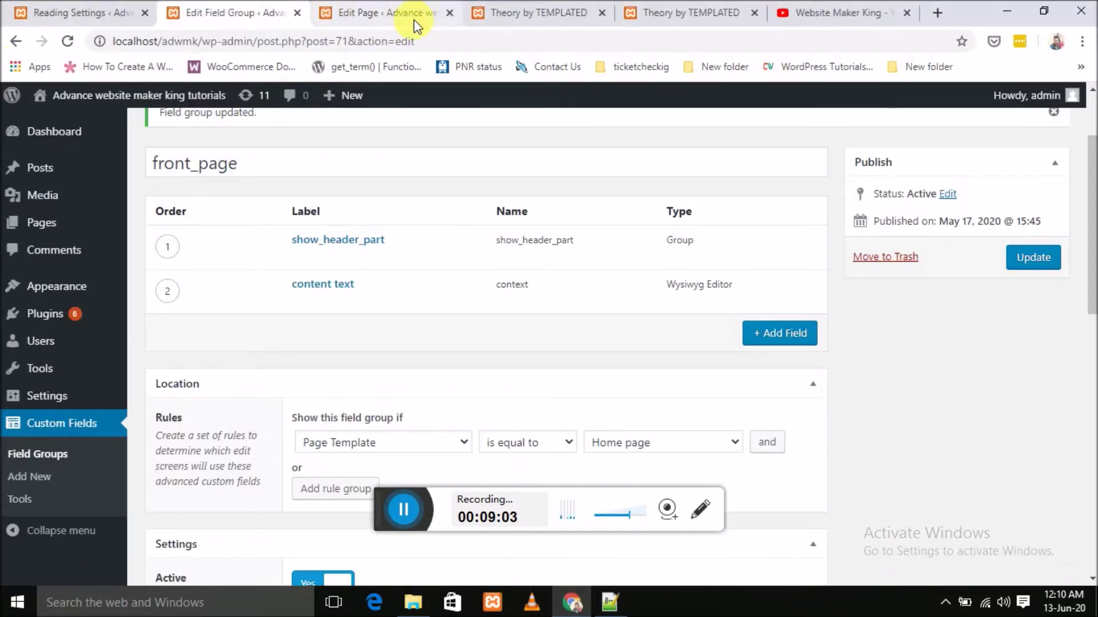
{"action": "left_click", "coordinate": [535, 12]}
{"action": "left_click", "coordinate": [66, 41]}
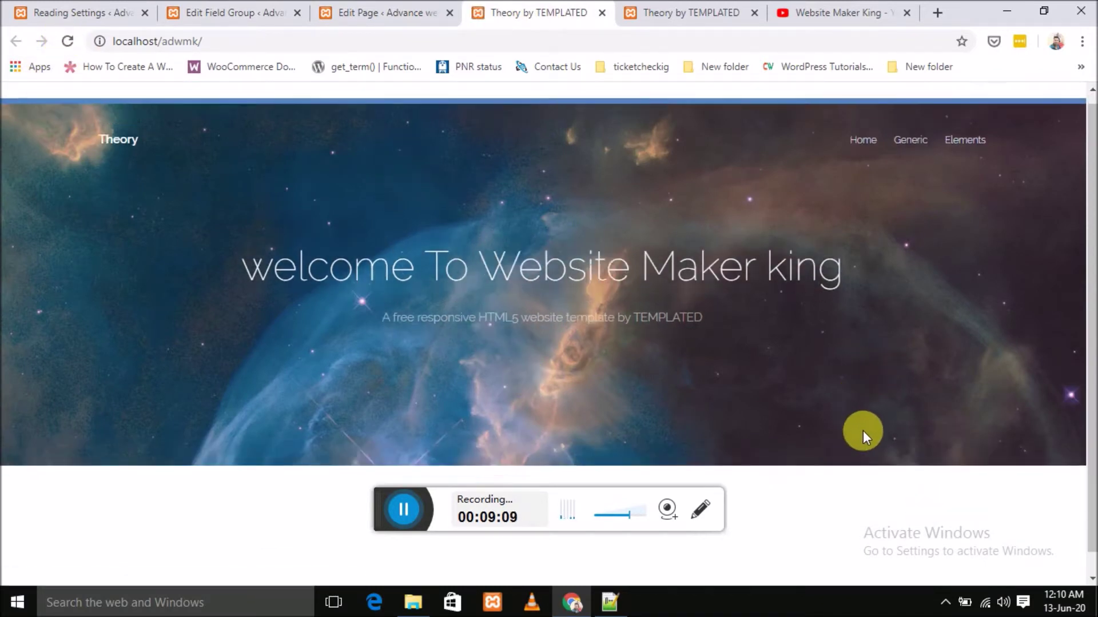
{"action": "left_click", "coordinate": [69, 41]}
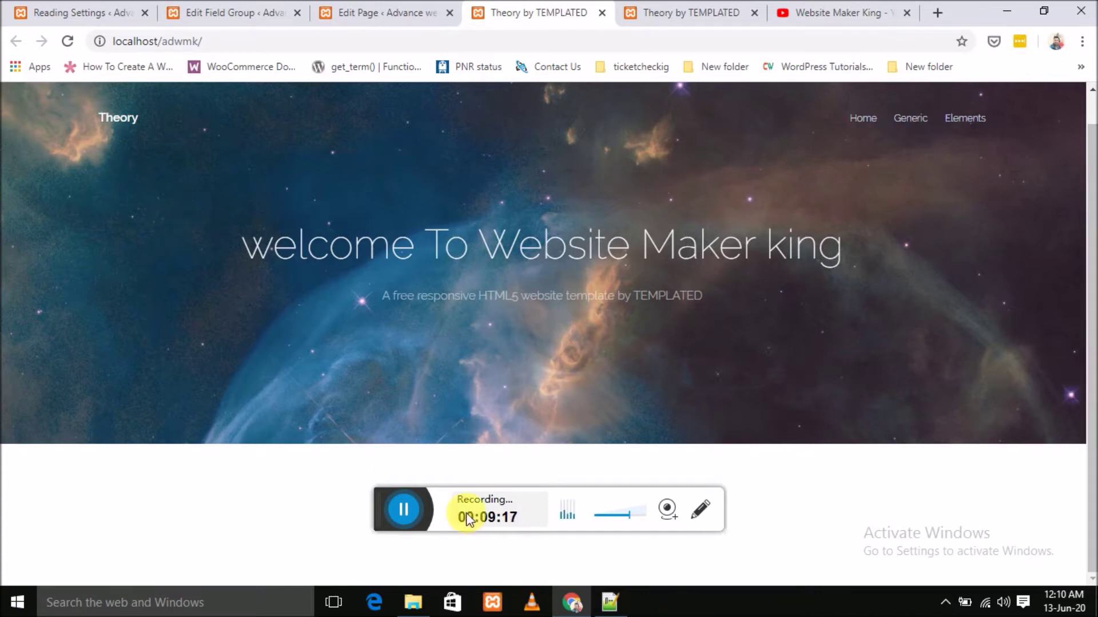
- Uncomment the echo "<pre>" and print_r($show_front) lines in home_page.php, leaving die() commented out, and save the file
{"action": "left_click", "coordinate": [610, 602]}
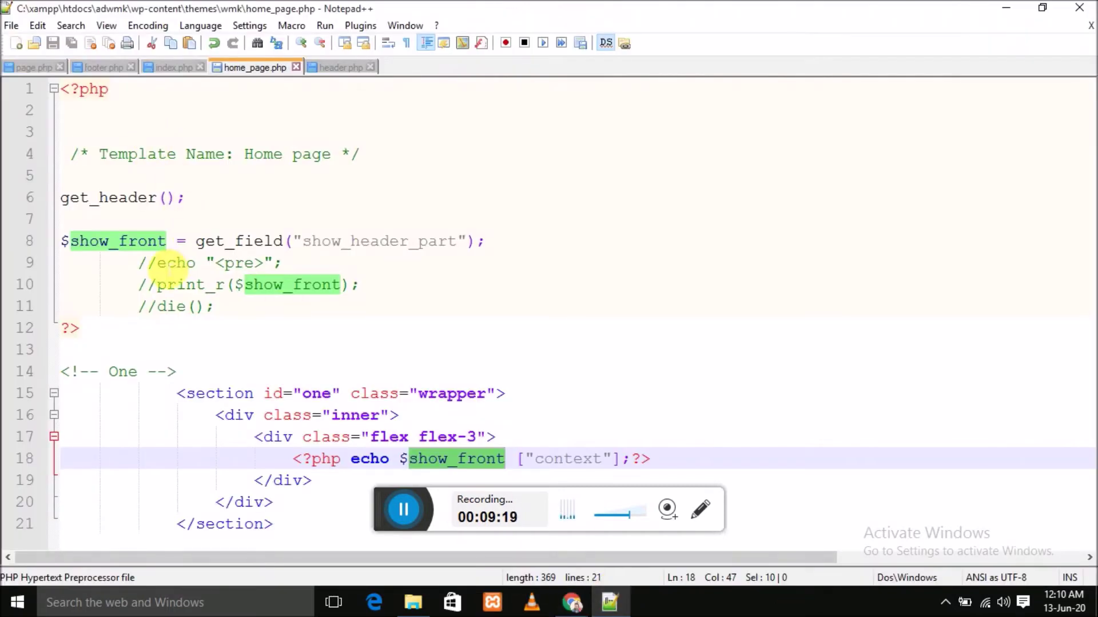
{"action": "left_click_drag", "start_coordinate": [157, 264], "coordinate": [120, 265]}
{"action": "key", "text": "BackSpace"}
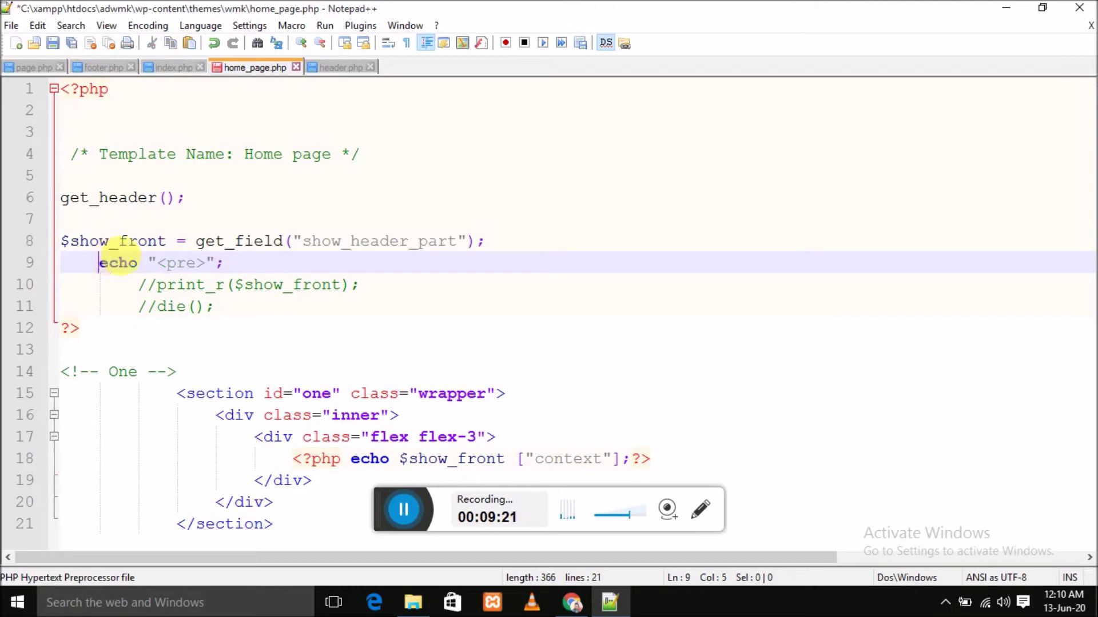
{"action": "left_click_drag", "start_coordinate": [140, 285], "coordinate": [99, 263]}
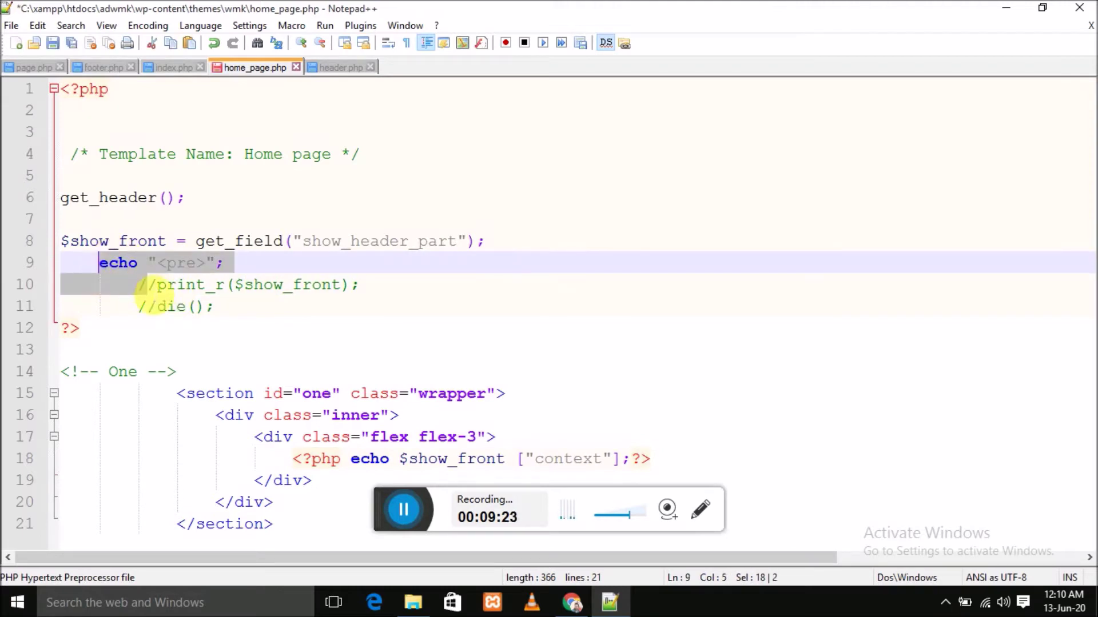
{"action": "left_click", "coordinate": [139, 284]}
{"action": "key", "text": "Delete"}
{"action": "key", "text": "Delete"}
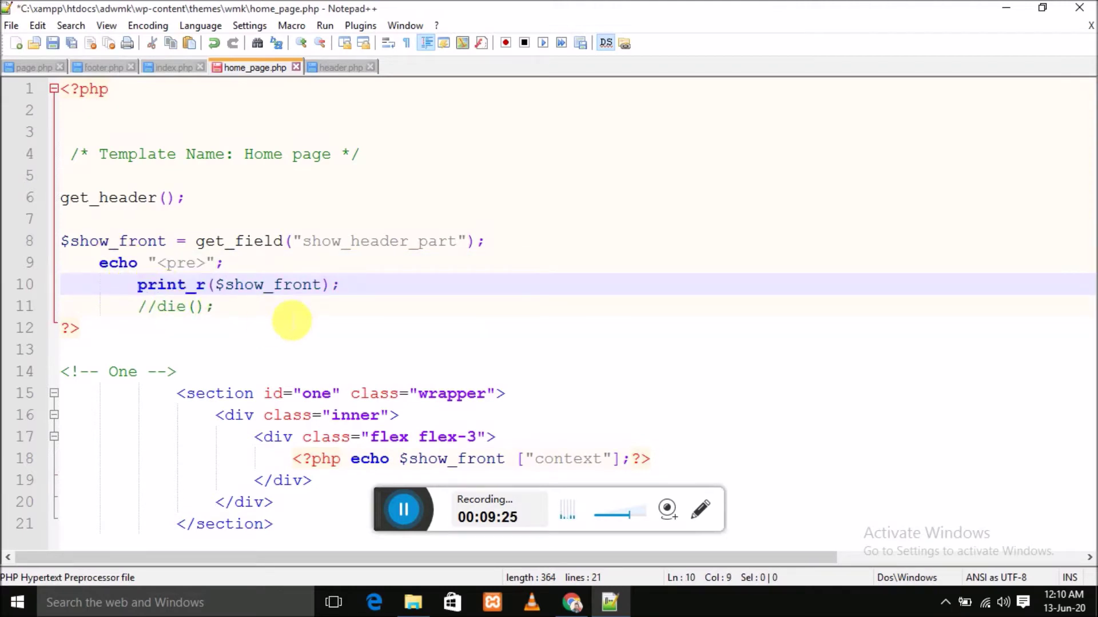
{"action": "key", "text": "ctrl+s"}
- Reload the site's front page and examine the keys of the printed show_front array below the banner
{"action": "left_click", "coordinate": [570, 604]}
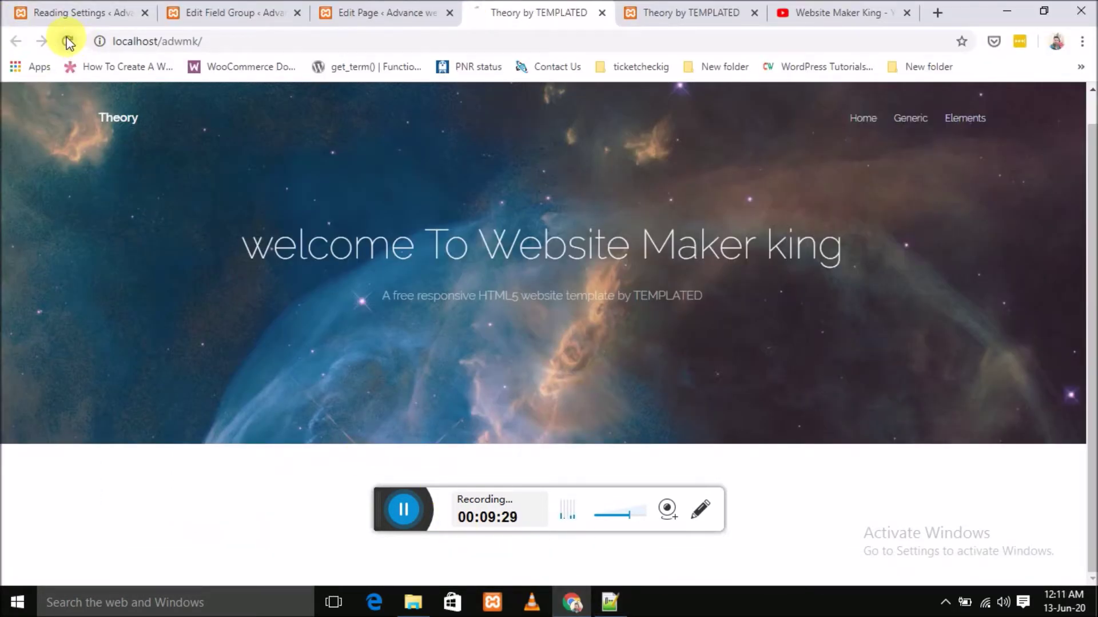
{"action": "left_click", "coordinate": [67, 42]}
{"action": "scroll", "coordinate": [275, 250], "scroll_direction": "down", "scroll_amount": 5}
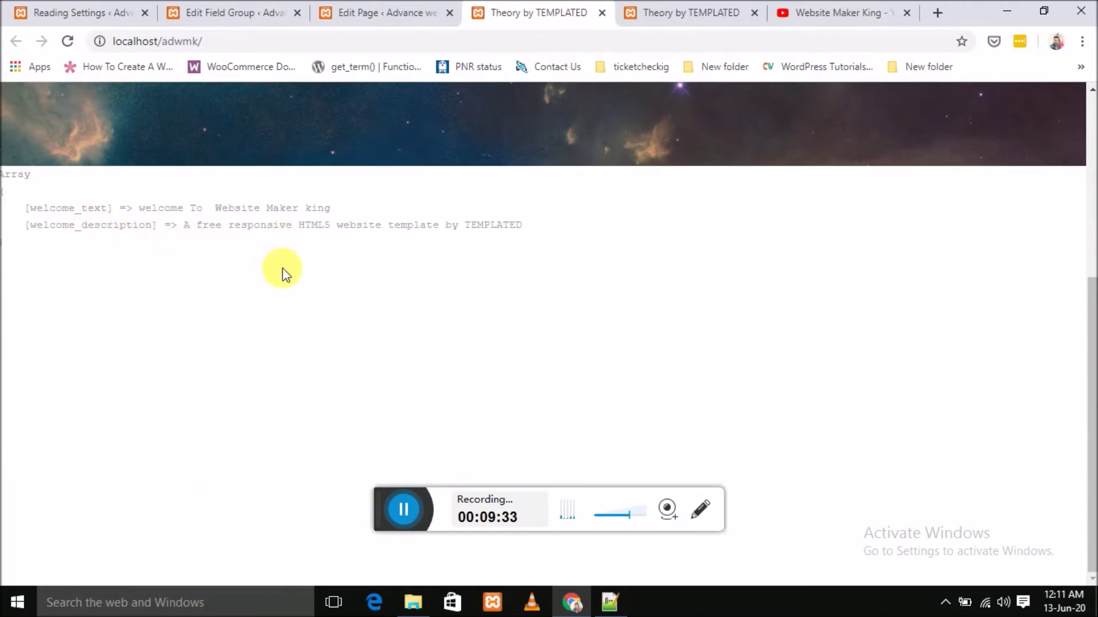
{"action": "double_click", "coordinate": [115, 231]}
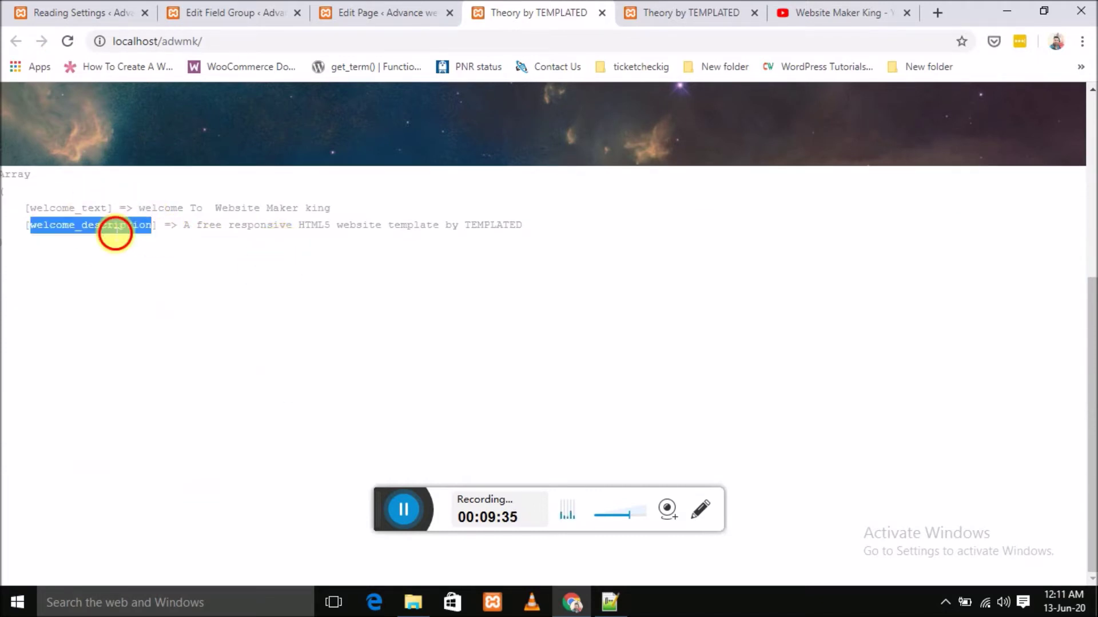
{"action": "triple_click", "coordinate": [80, 209]}
{"action": "left_click", "coordinate": [115, 231]}
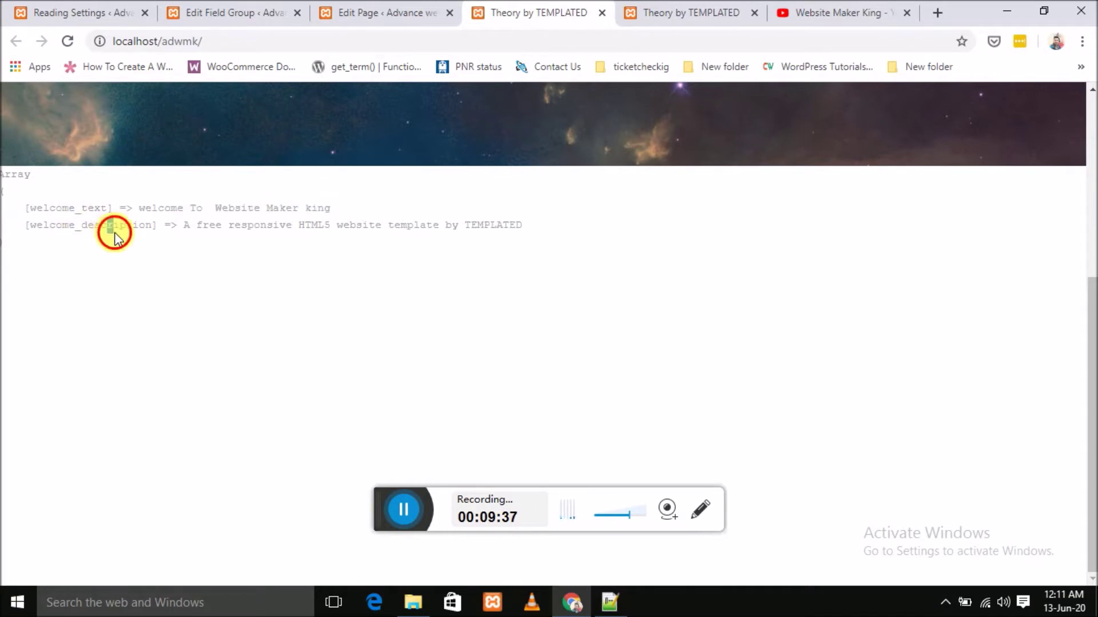
- Review the front_page field group's fields and location rule and update the group again
{"action": "left_click", "coordinate": [345, 9]}
{"action": "left_click", "coordinate": [191, 9]}
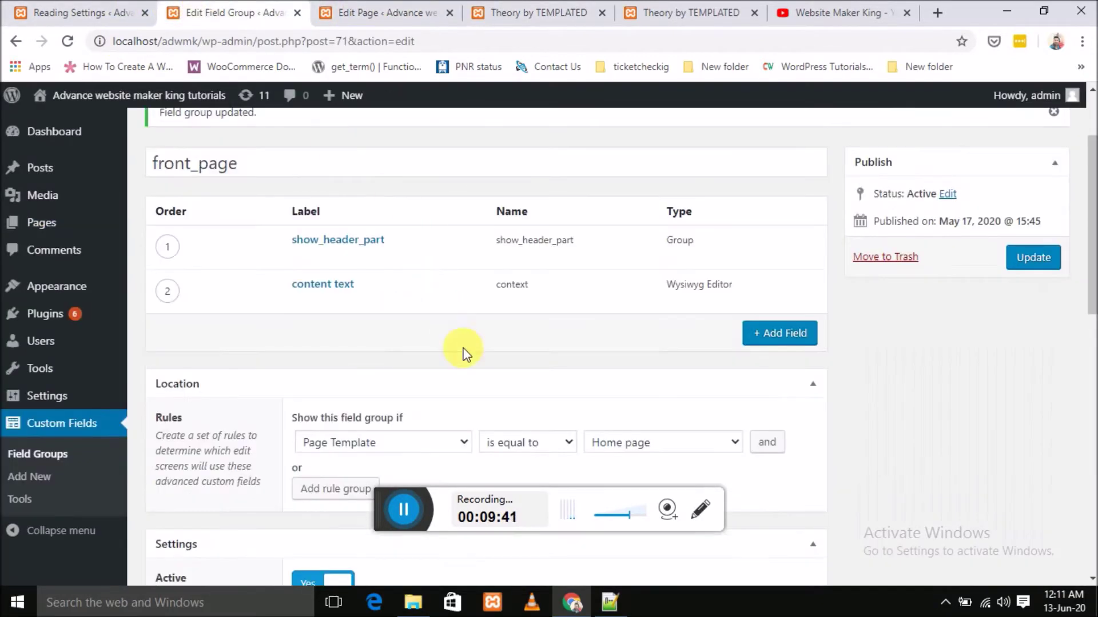
{"action": "scroll", "coordinate": [411, 277], "scroll_direction": "down", "scroll_amount": 4}
{"action": "scroll", "coordinate": [375, 321], "scroll_direction": "up", "scroll_amount": 6}
{"action": "scroll", "coordinate": [366, 343], "scroll_direction": "down", "scroll_amount": 3}
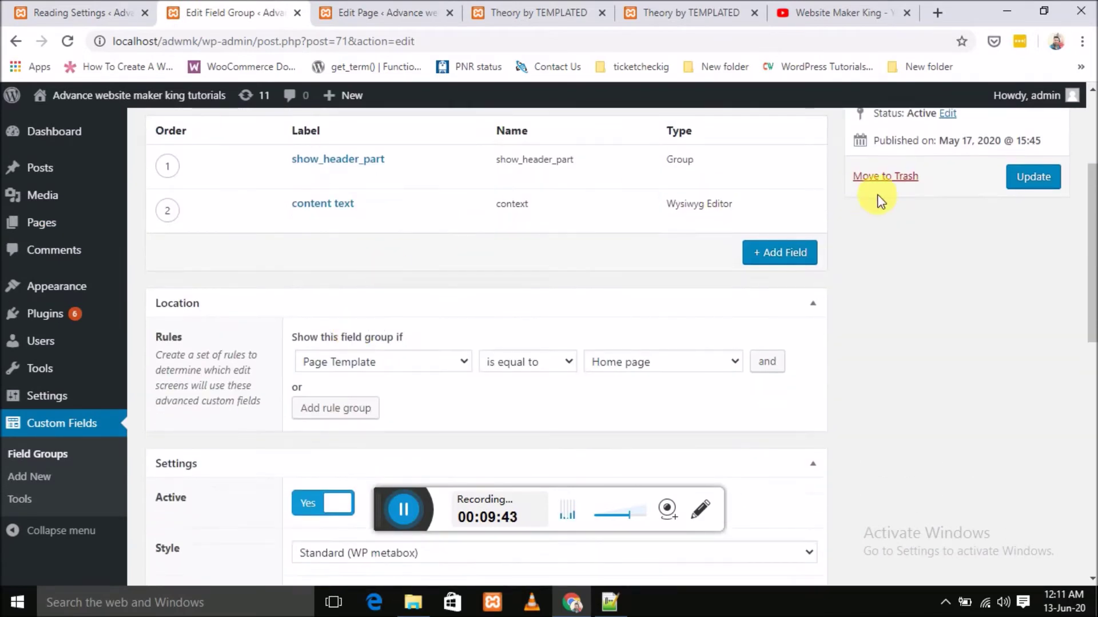
{"action": "left_click", "coordinate": [1027, 174]}
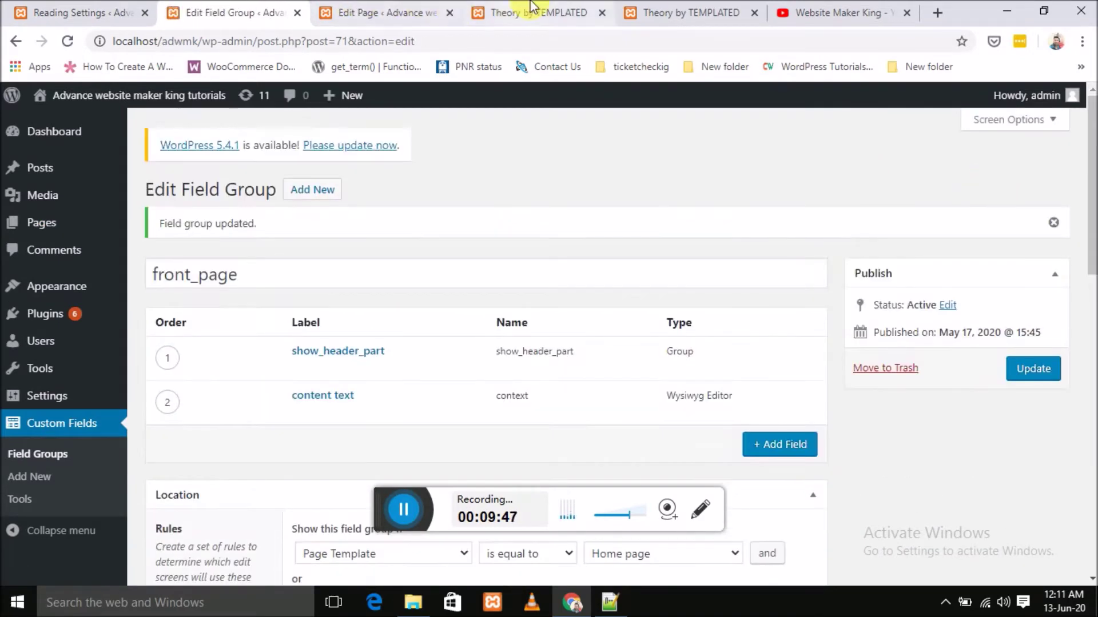
- Review the article markup in the home page's content text field and update the page
{"action": "left_click", "coordinate": [517, 12]}
{"action": "left_click", "coordinate": [368, 13]}
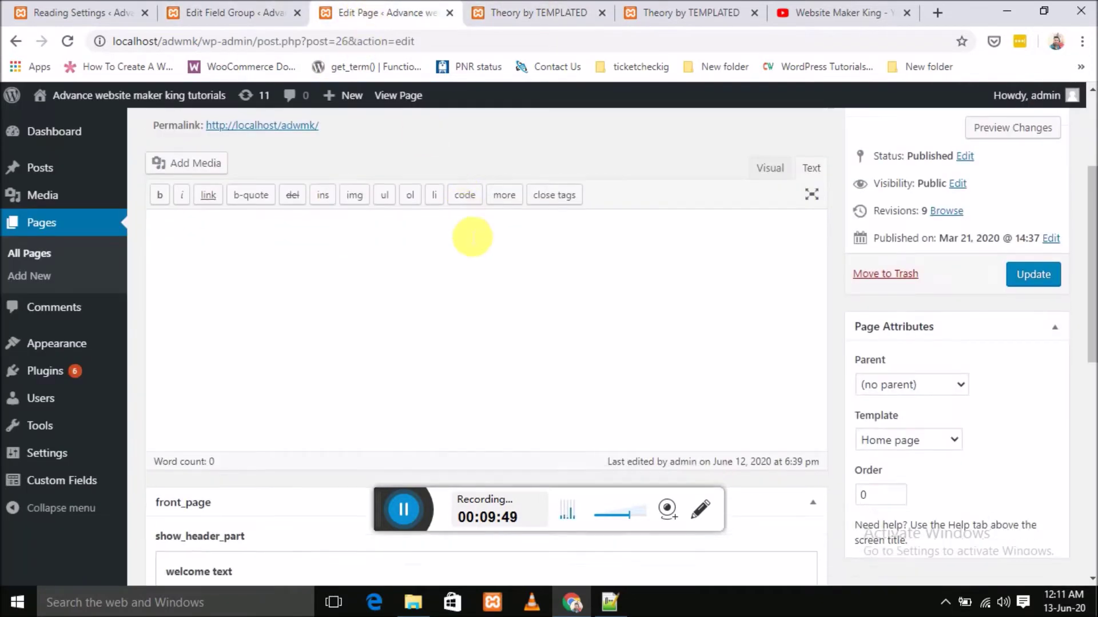
{"action": "scroll", "coordinate": [470, 236], "scroll_direction": "down", "scroll_amount": 6}
{"action": "scroll", "coordinate": [255, 253], "scroll_direction": "down", "scroll_amount": 4}
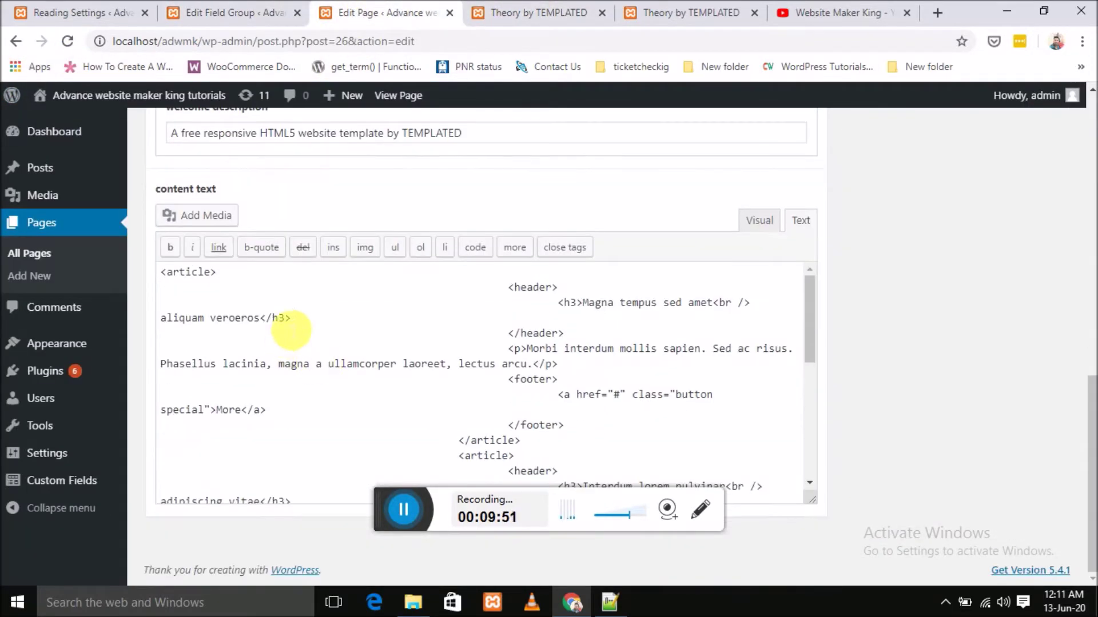
{"action": "triple_click", "coordinate": [321, 316]}
{"action": "key", "text": "ctrl+a"}
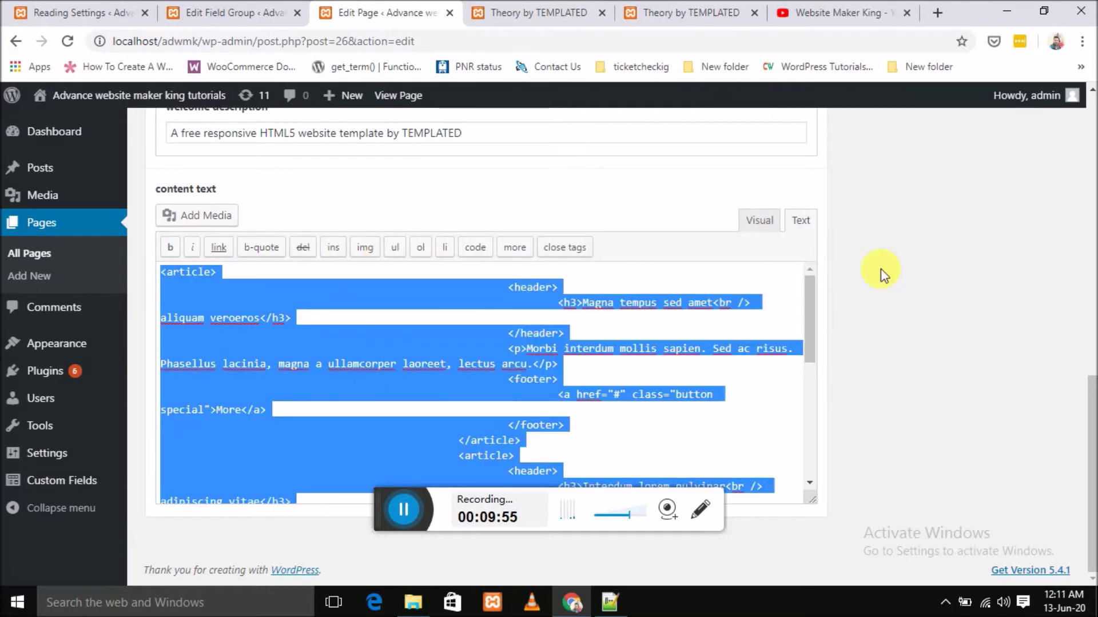
{"action": "scroll", "coordinate": [1093, 262], "scroll_direction": "up", "scroll_amount": 7}
{"action": "left_click", "coordinate": [1045, 151]}
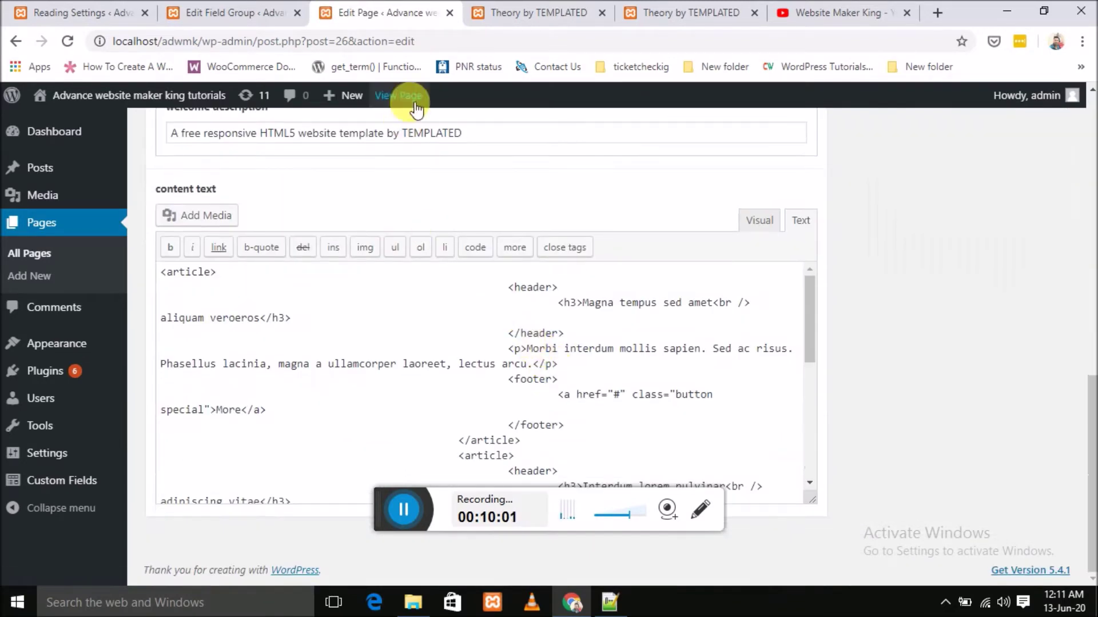
- Reload the site's front page and examine the array printed below the banner
{"action": "left_click", "coordinate": [533, 11]}
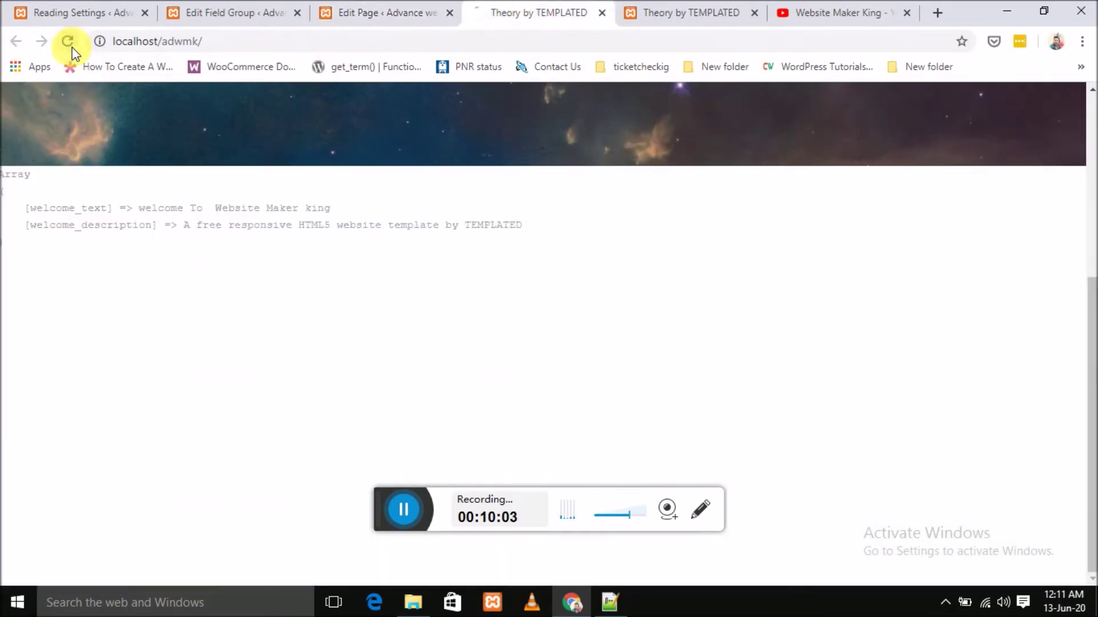
{"action": "left_click", "coordinate": [68, 42]}
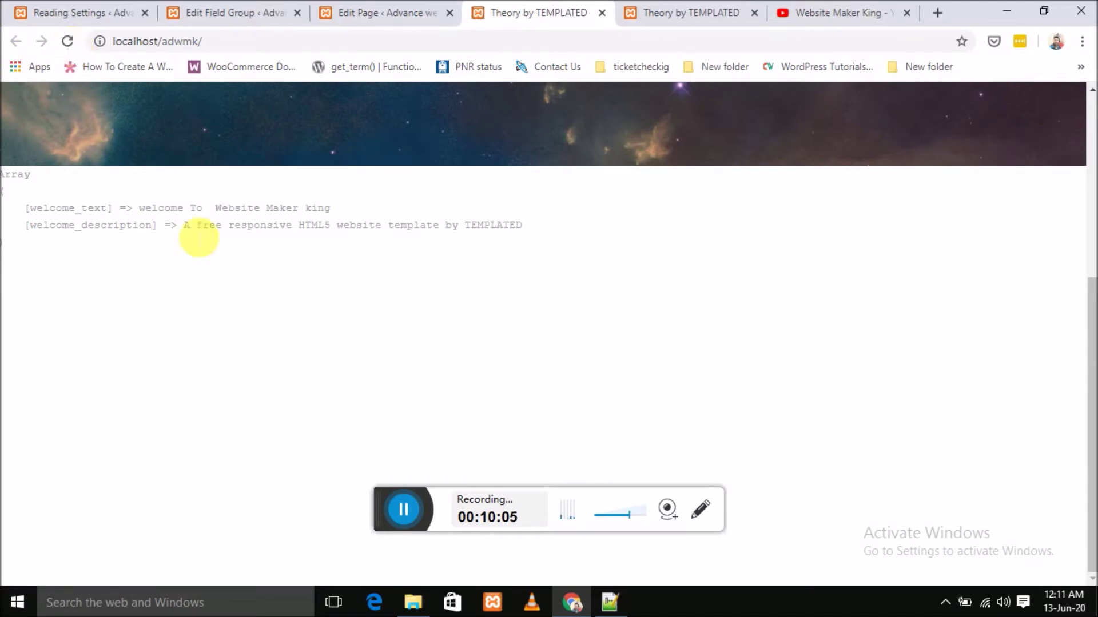
{"action": "scroll", "coordinate": [362, 394], "scroll_direction": "down", "scroll_amount": 3}
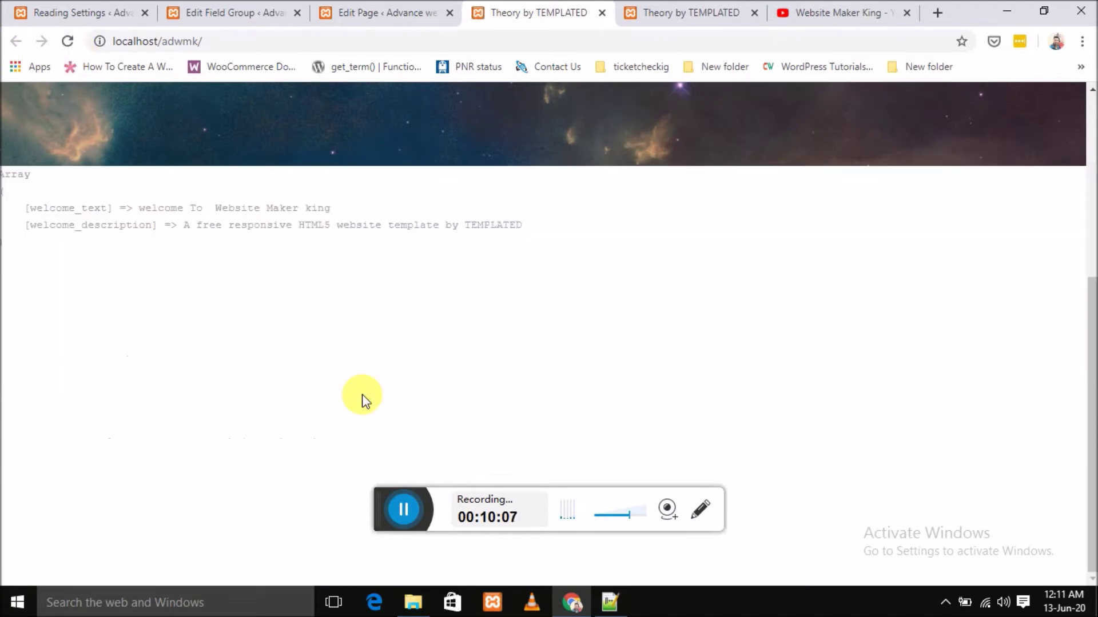
{"action": "scroll", "coordinate": [362, 397], "scroll_direction": "up", "scroll_amount": 1}
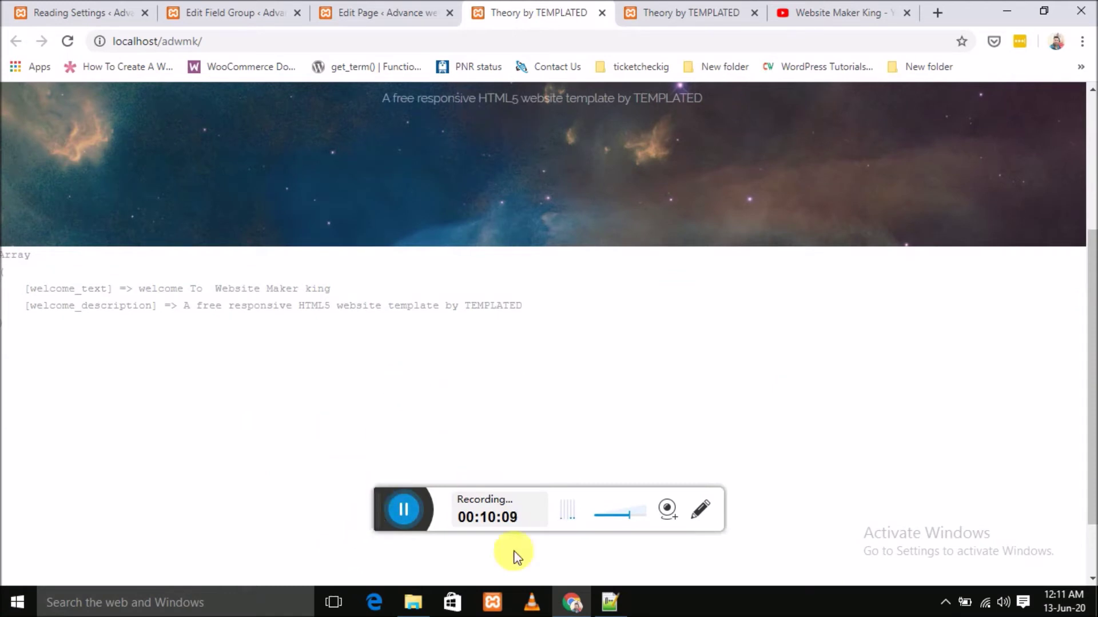
- Highlight show_front and the context key on line 18 of home_page.php, and compare them with the names in the front_page field group
{"action": "left_click", "coordinate": [610, 602]}
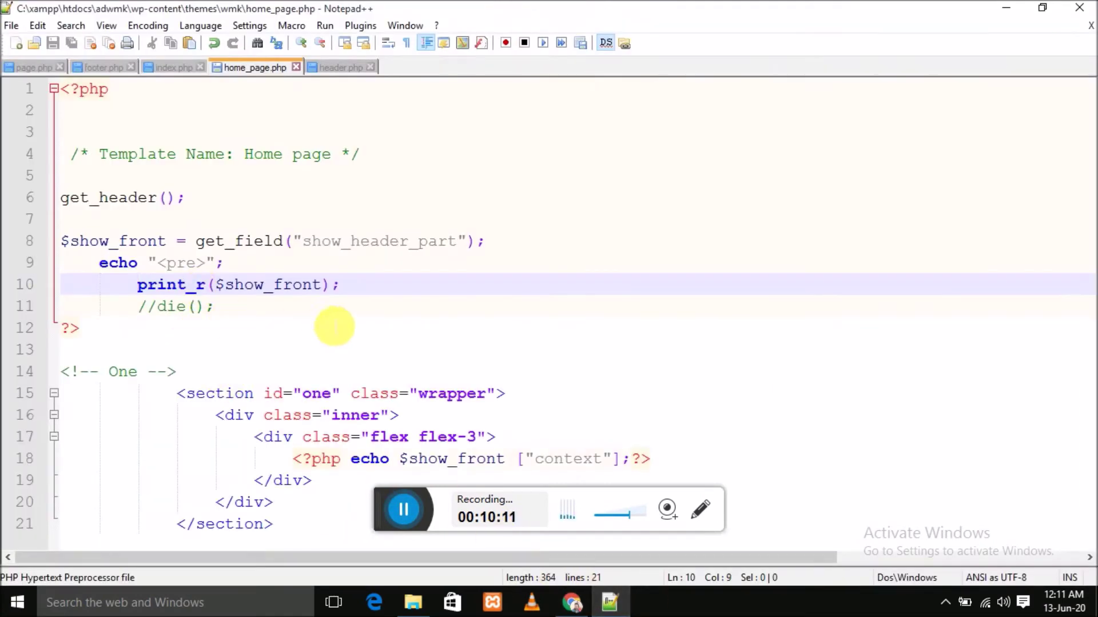
{"action": "double_click", "coordinate": [481, 458]}
{"action": "left_click", "coordinate": [574, 459]}
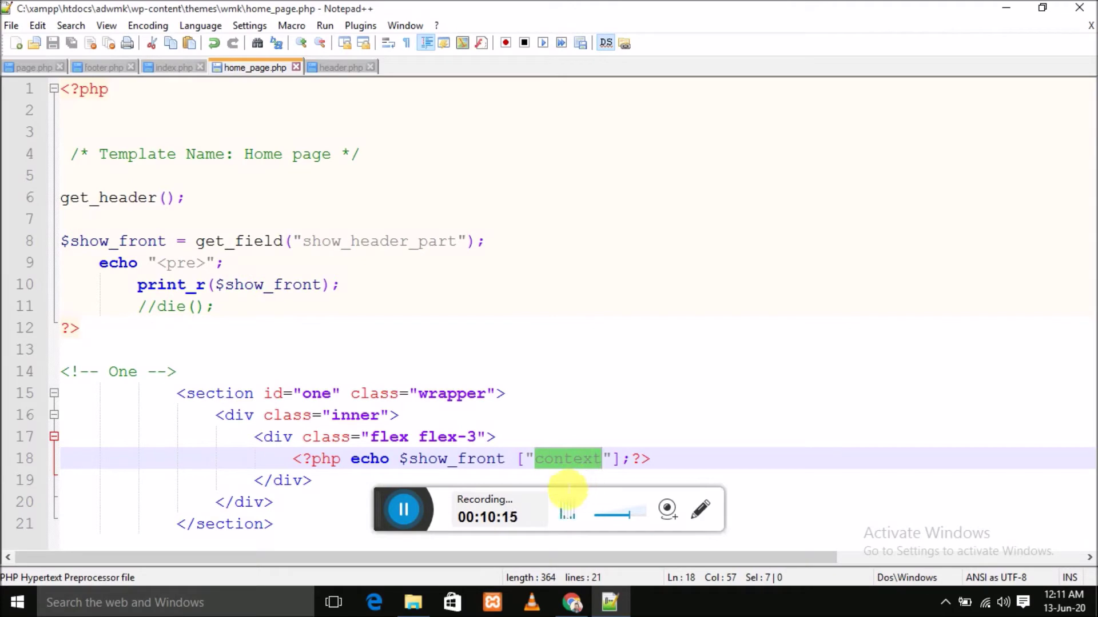
{"action": "left_click", "coordinate": [572, 602]}
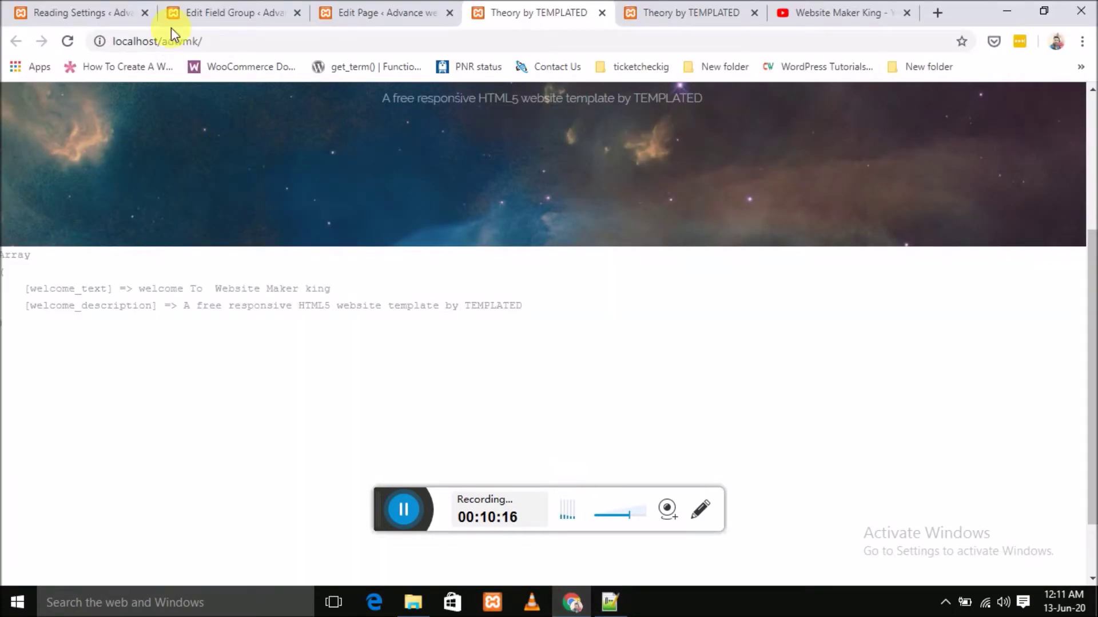
{"action": "left_click", "coordinate": [240, 17]}
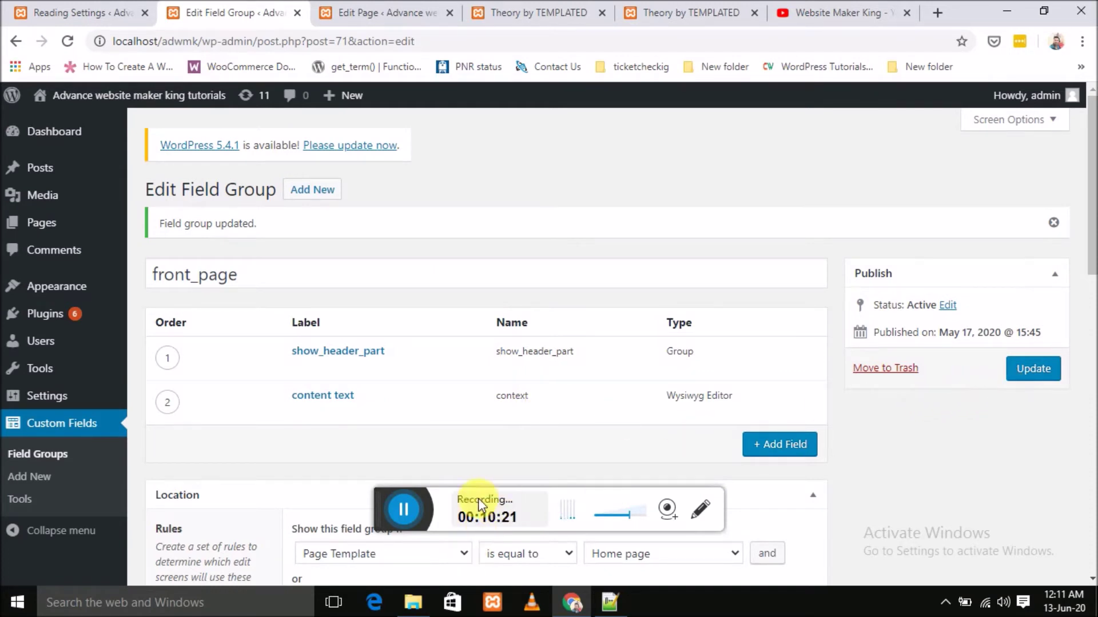
{"action": "left_click", "coordinate": [404, 508]}
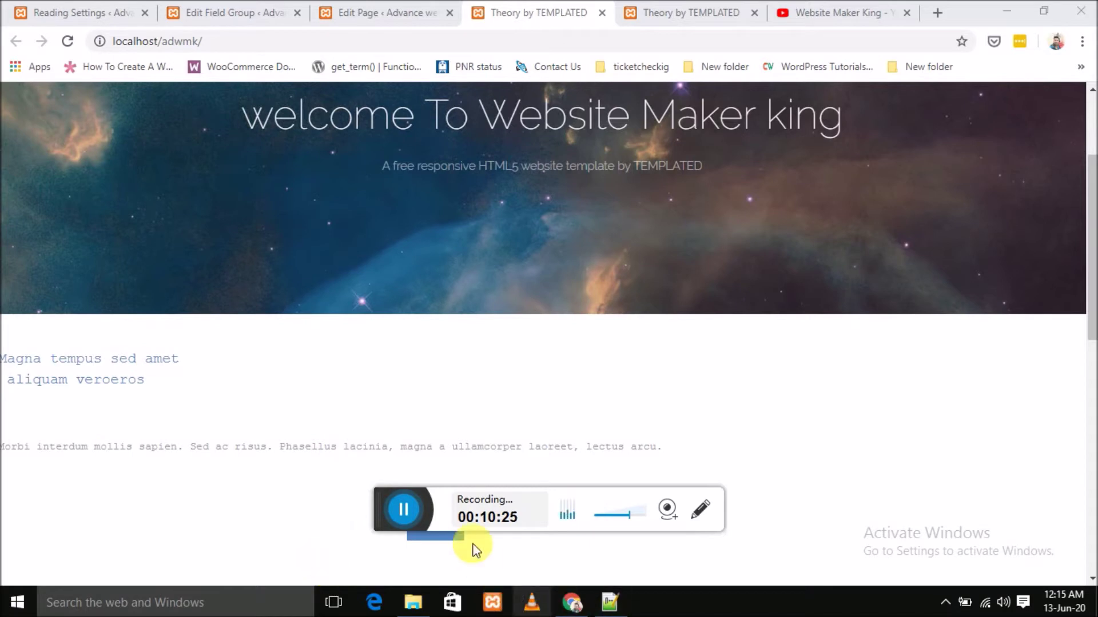
- Try "show_header_part" as the get_field argument for $show_content in home_page.php
{"action": "mouse_move", "coordinate": [610, 607]}
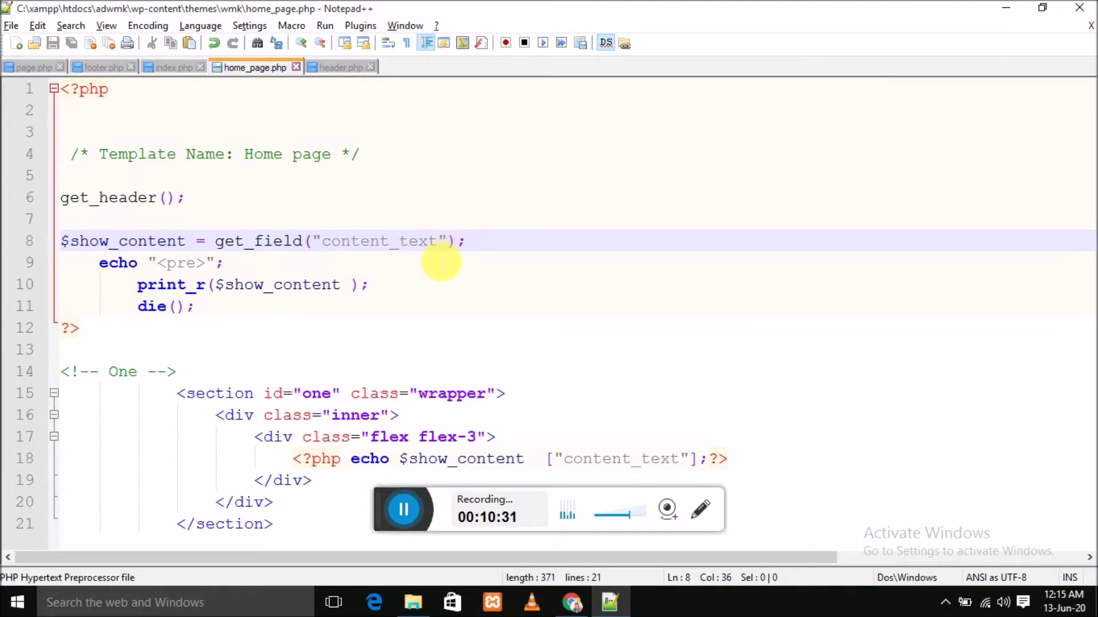
{"action": "key", "text": "BackSpace"}
{"action": "type", "text": "show_header_part"}
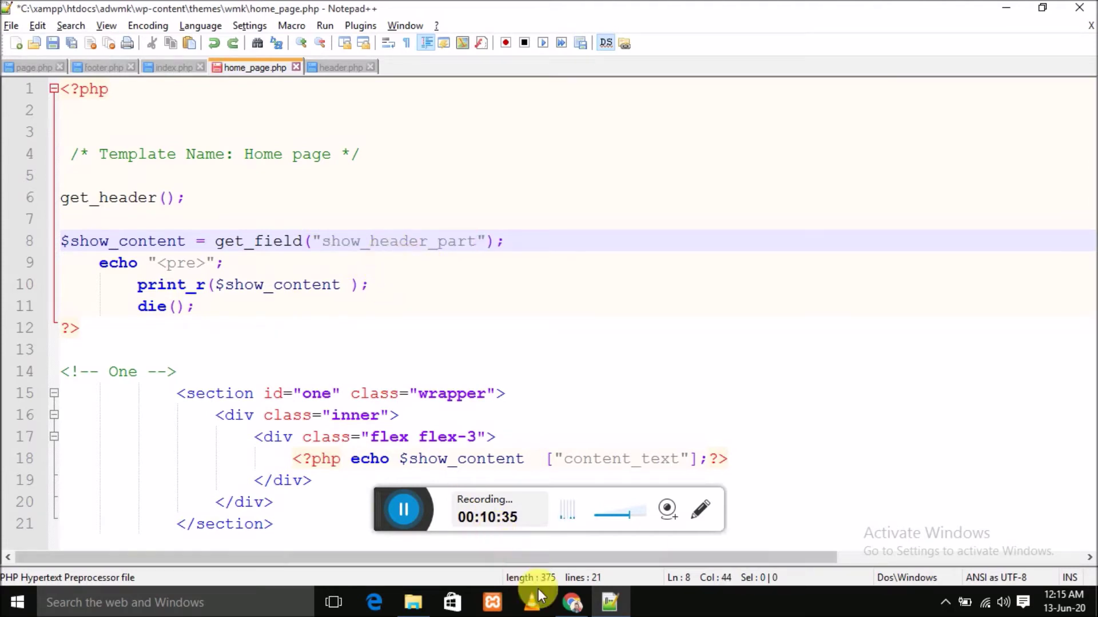
- Check the name of the content text field in the front_page field group and return to home_page.php
{"action": "left_click", "coordinate": [571, 602]}
{"action": "left_click", "coordinate": [213, 15]}
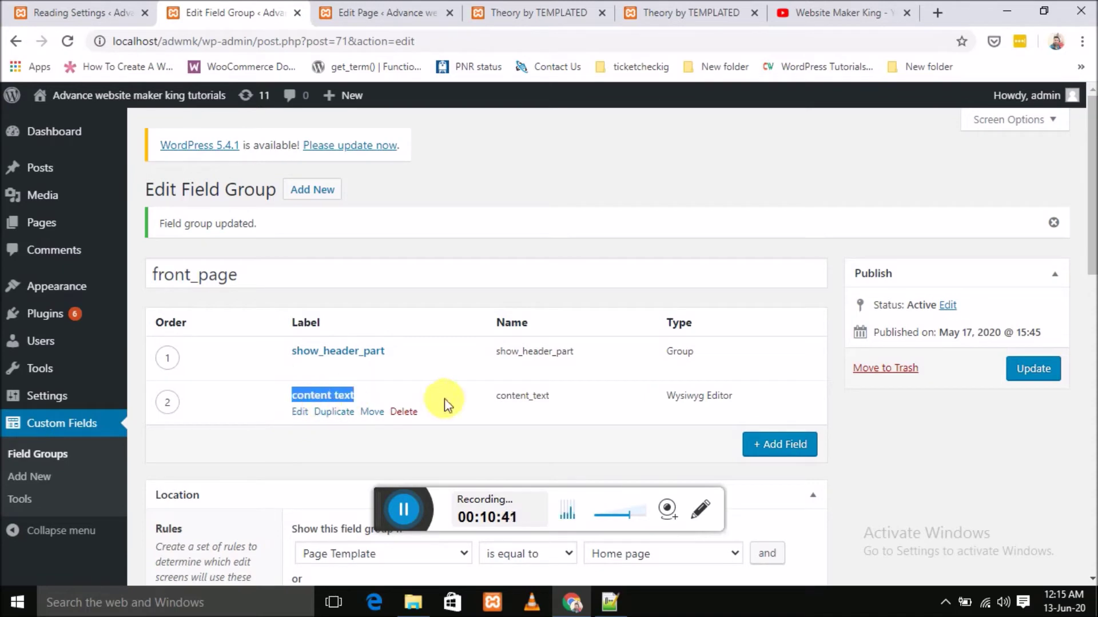
{"action": "left_click_drag", "start_coordinate": [553, 397], "coordinate": [490, 401]}
{"action": "left_click", "coordinate": [610, 602]}
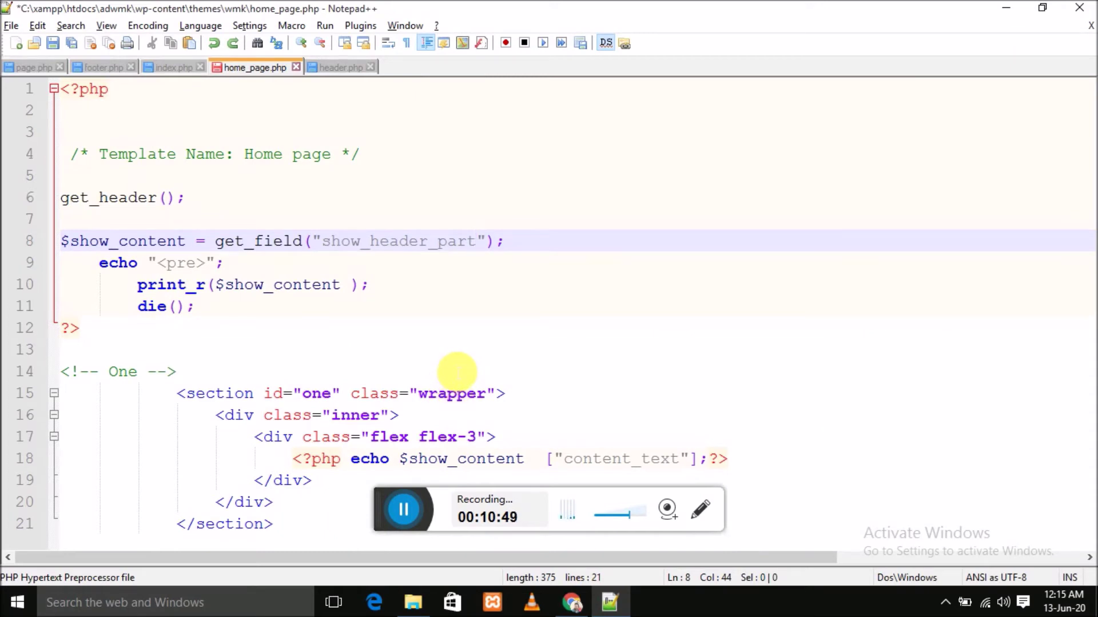
- Set the get_field argument for $show_content to "content_text" and save home_page.php
{"action": "key", "text": "ctrl+BackSpace"}
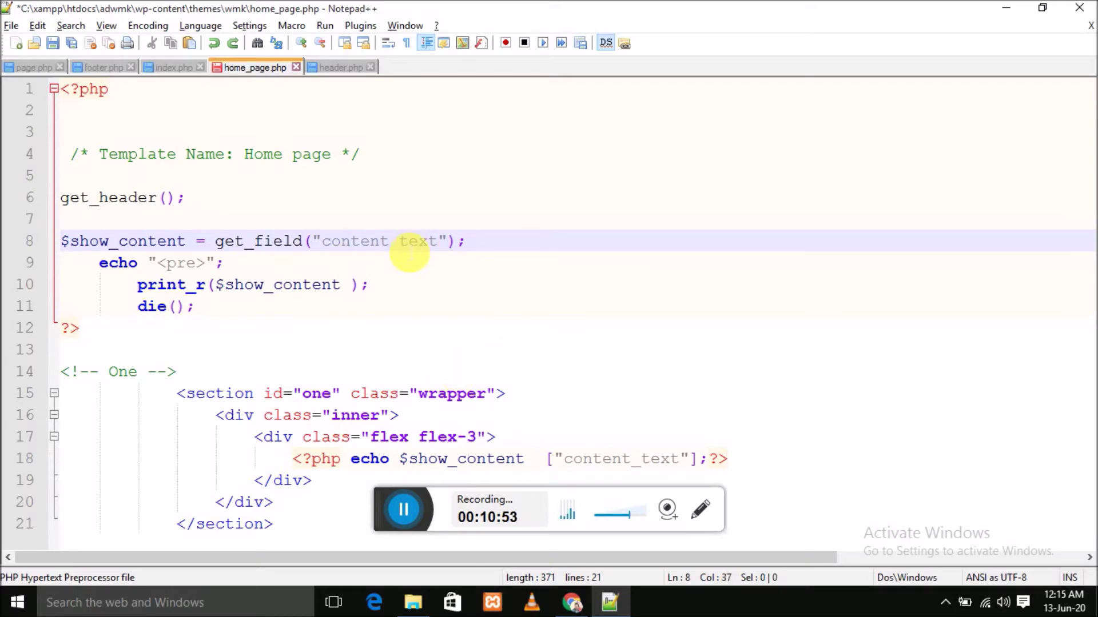
{"action": "double_click", "coordinate": [410, 246]}
{"action": "left_click", "coordinate": [435, 280]}
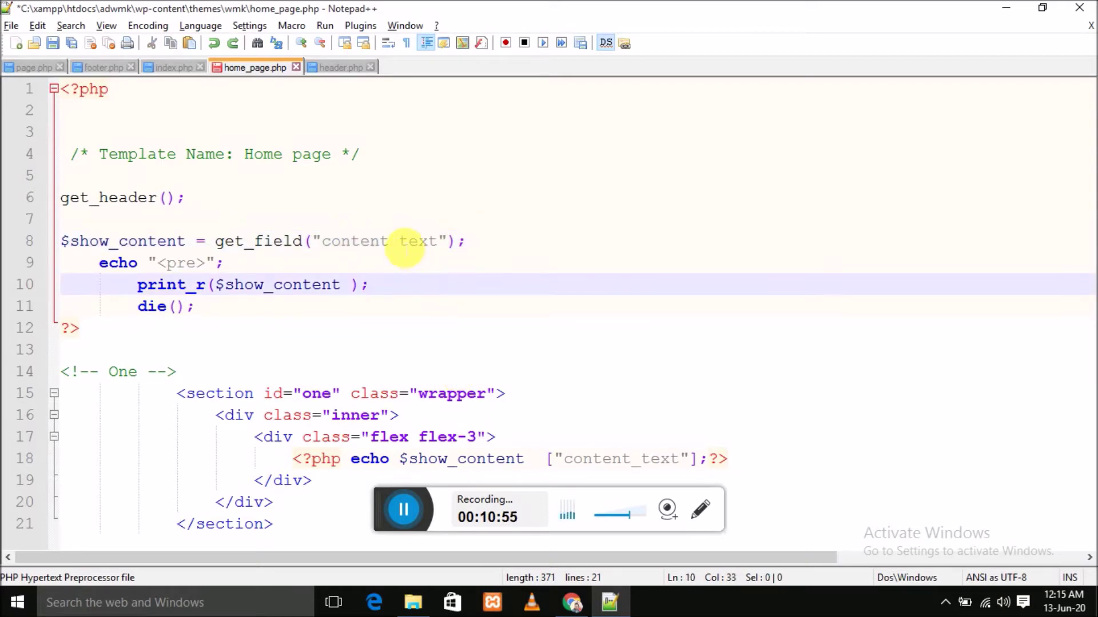
{"action": "left_click", "coordinate": [404, 244]}
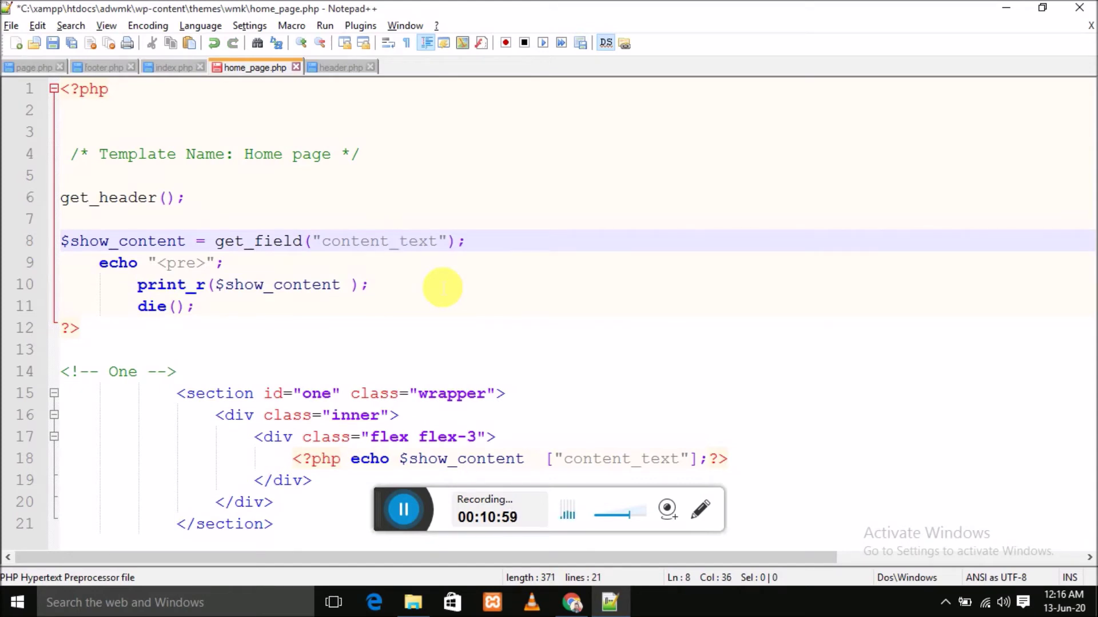
{"action": "key", "text": "ctrl+s"}
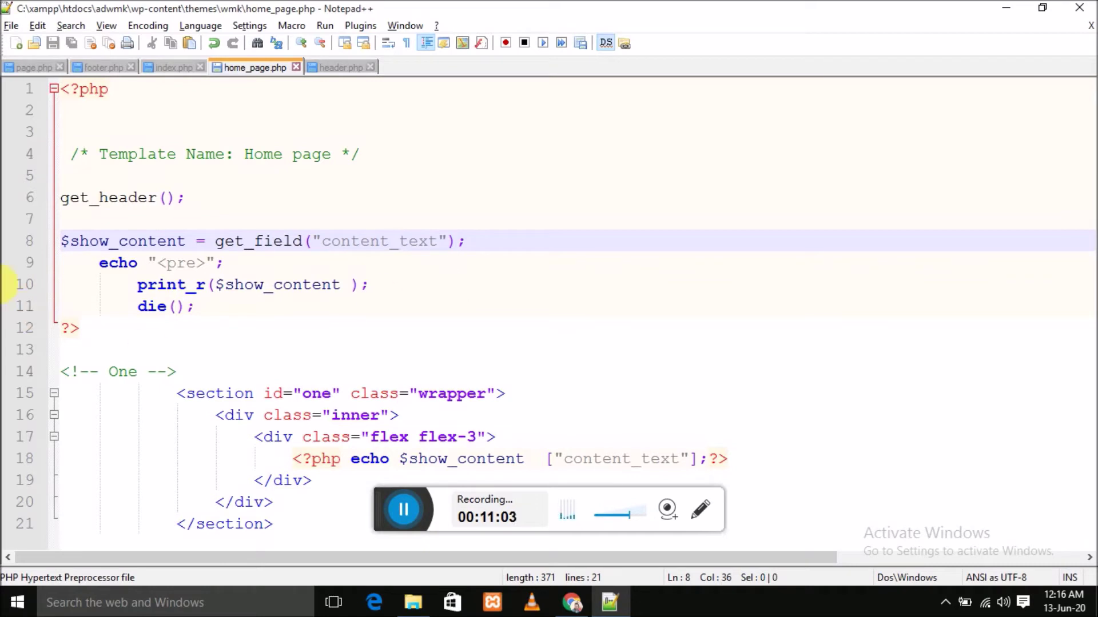
- Comment out the echo "<pre>", print_r($show_content) and die() lines in home_page.php
{"action": "double_click", "coordinate": [133, 242]}
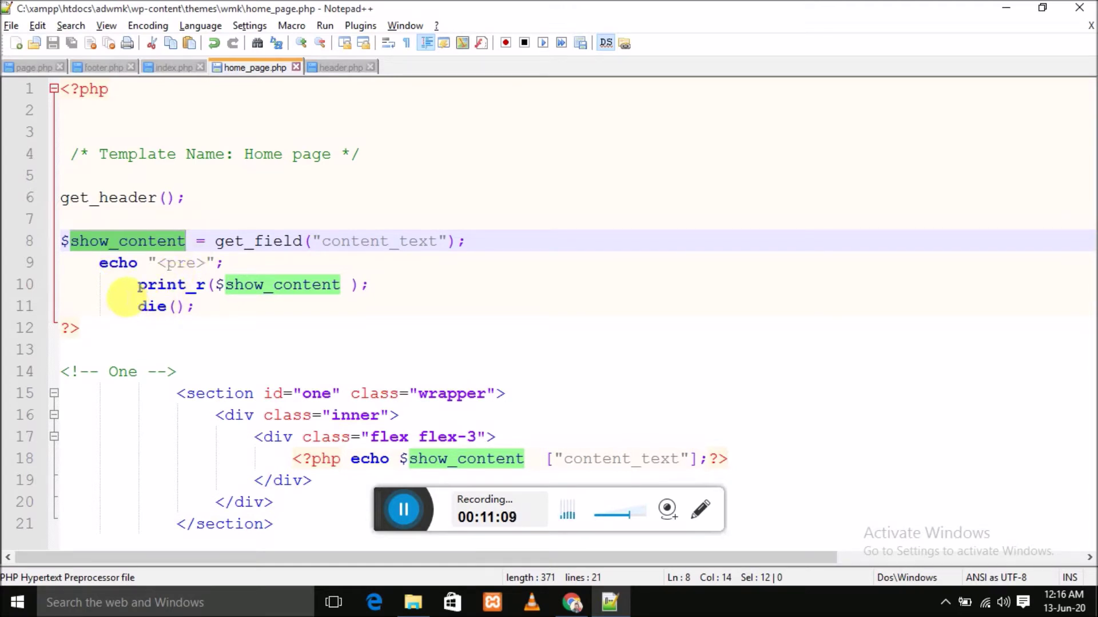
{"action": "left_click", "coordinate": [127, 290]}
{"action": "type", "text": "//"}
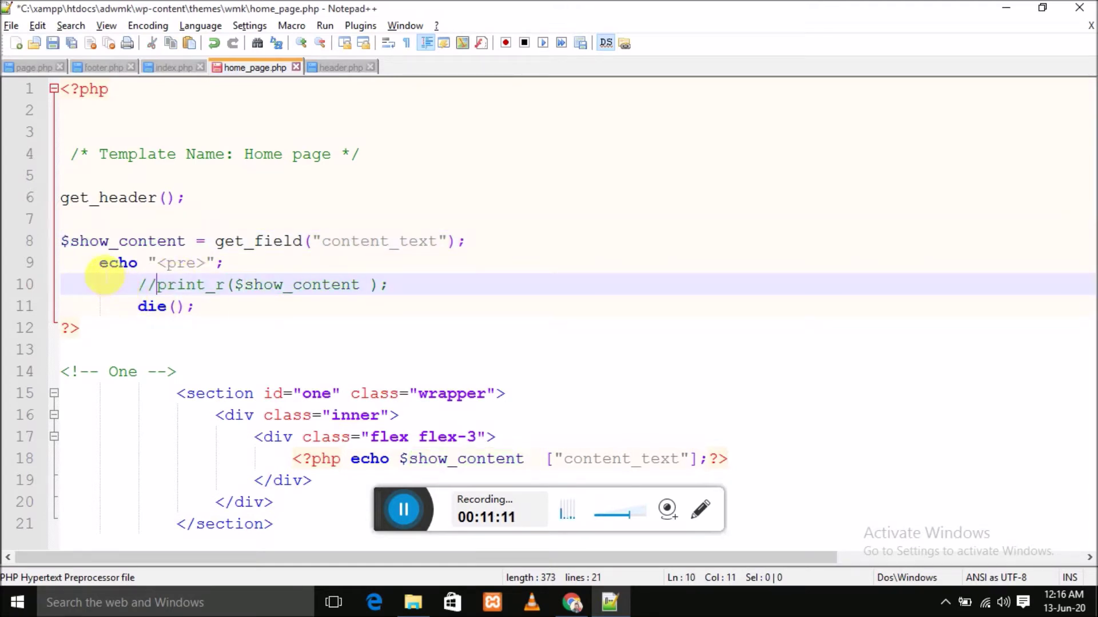
{"action": "left_click", "coordinate": [101, 267]}
{"action": "type", "text": "//"}
{"action": "left_click", "coordinate": [127, 308]}
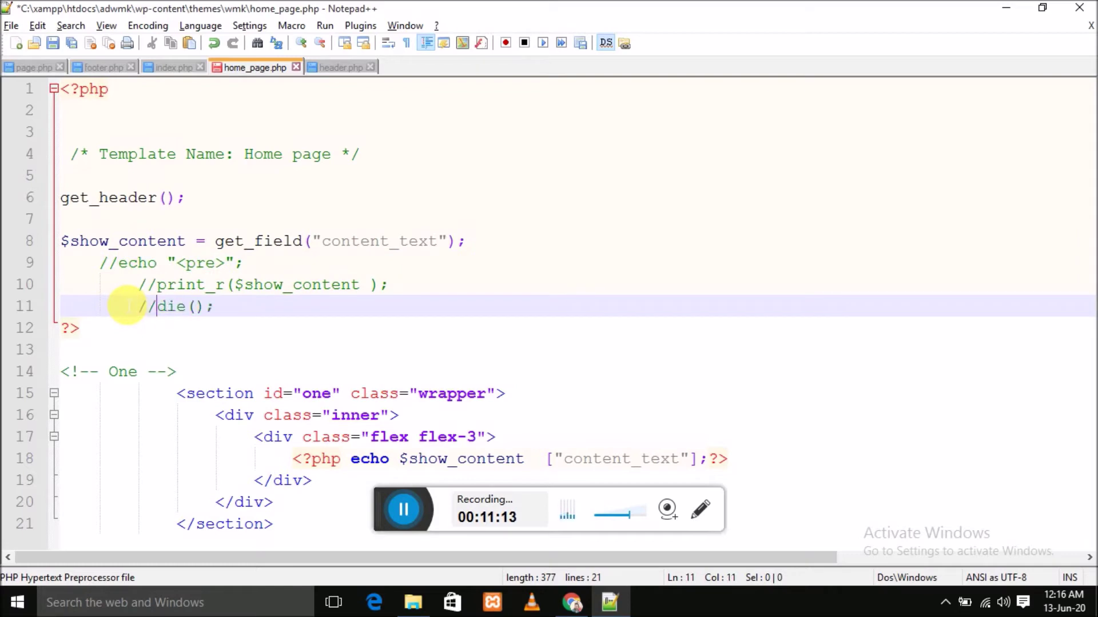
- Compare how $show_front is defined and used in header.php with the uses of $show_content in home_page.php
{"action": "left_click", "coordinate": [339, 68]}
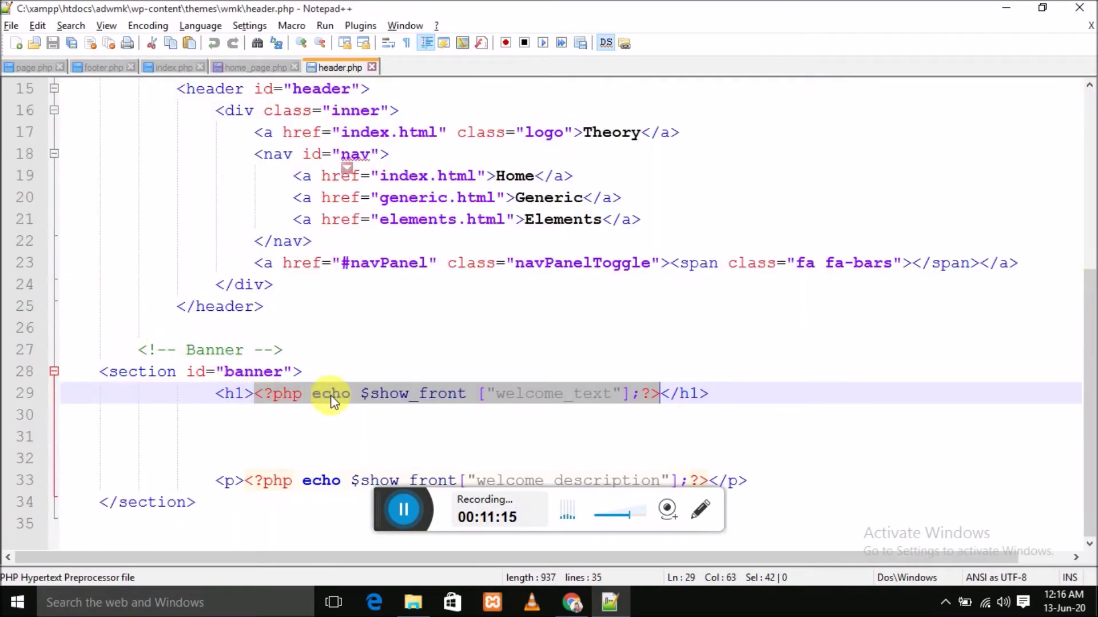
{"action": "double_click", "coordinate": [400, 394]}
{"action": "scroll", "coordinate": [217, 295], "scroll_direction": "up", "scroll_amount": 4}
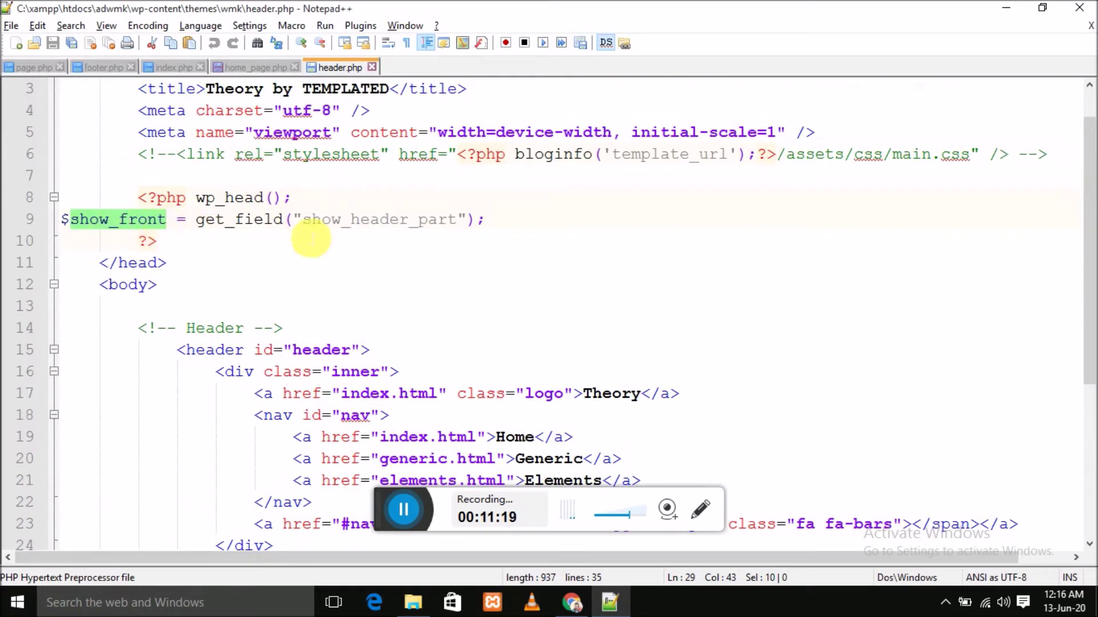
{"action": "left_click", "coordinate": [250, 69]}
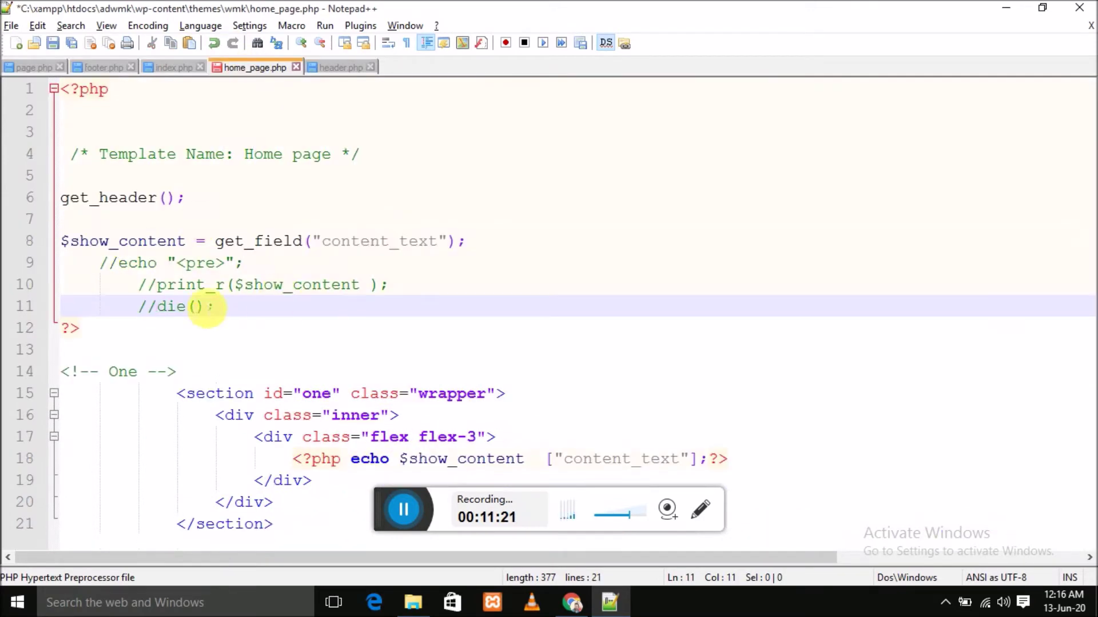
{"action": "double_click", "coordinate": [108, 242]}
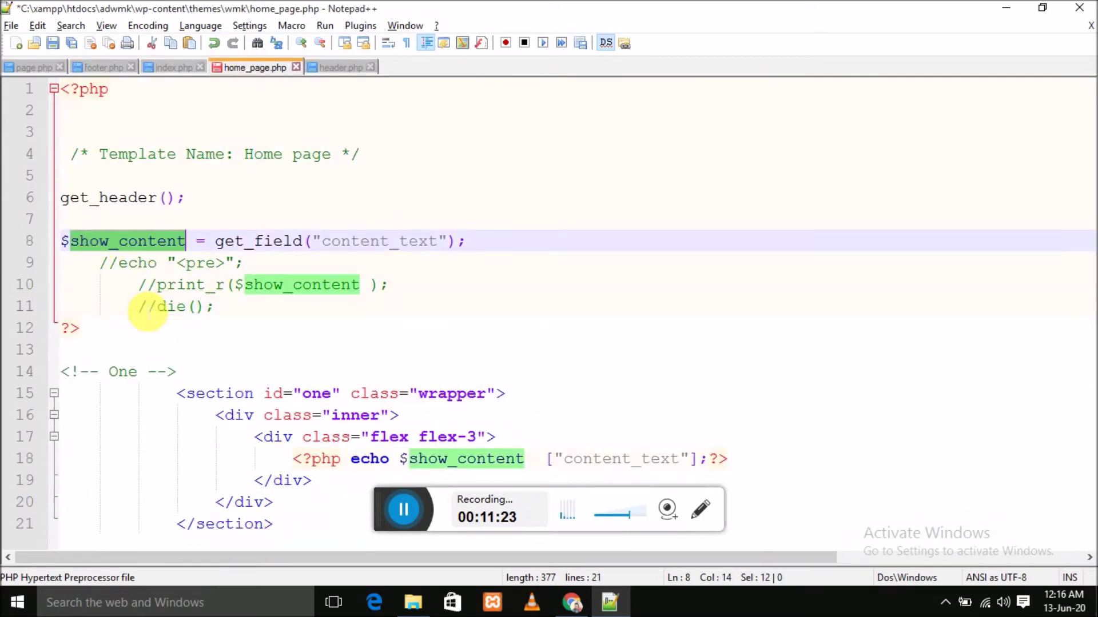
- Save home_page.php and check the site's front page below the banner
{"action": "key", "text": "ctrl+s"}
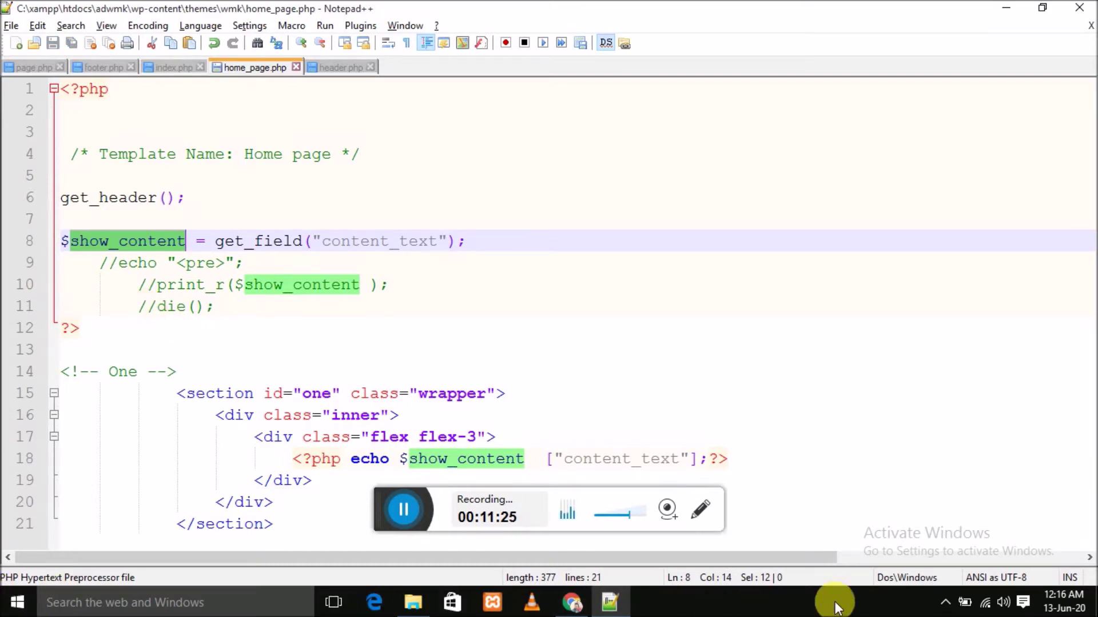
{"action": "left_click", "coordinate": [572, 603]}
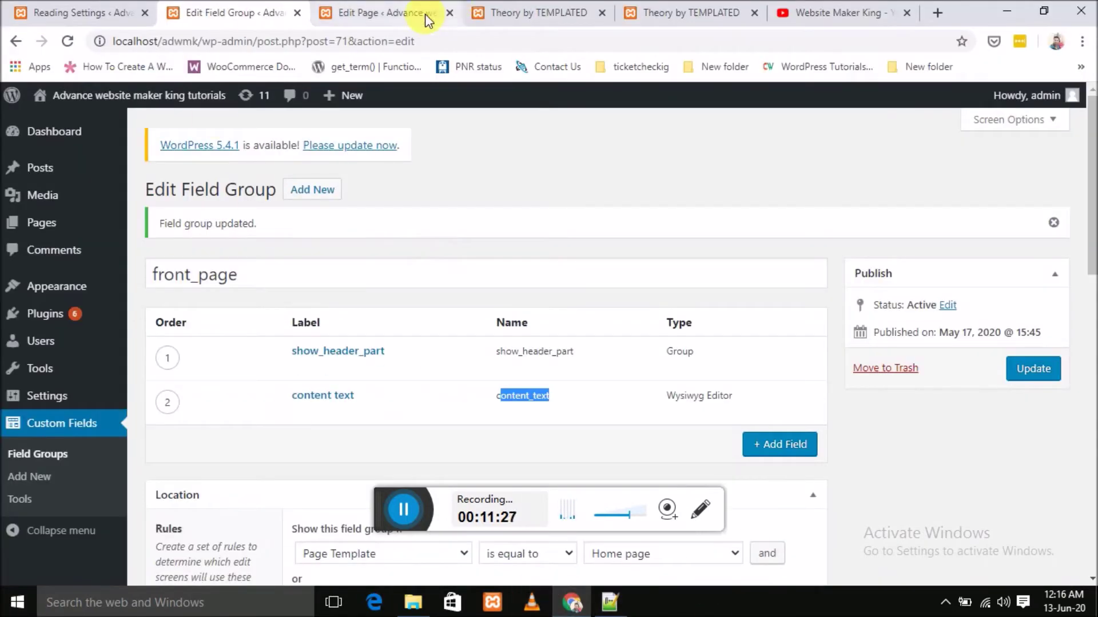
{"action": "left_click", "coordinate": [558, 17]}
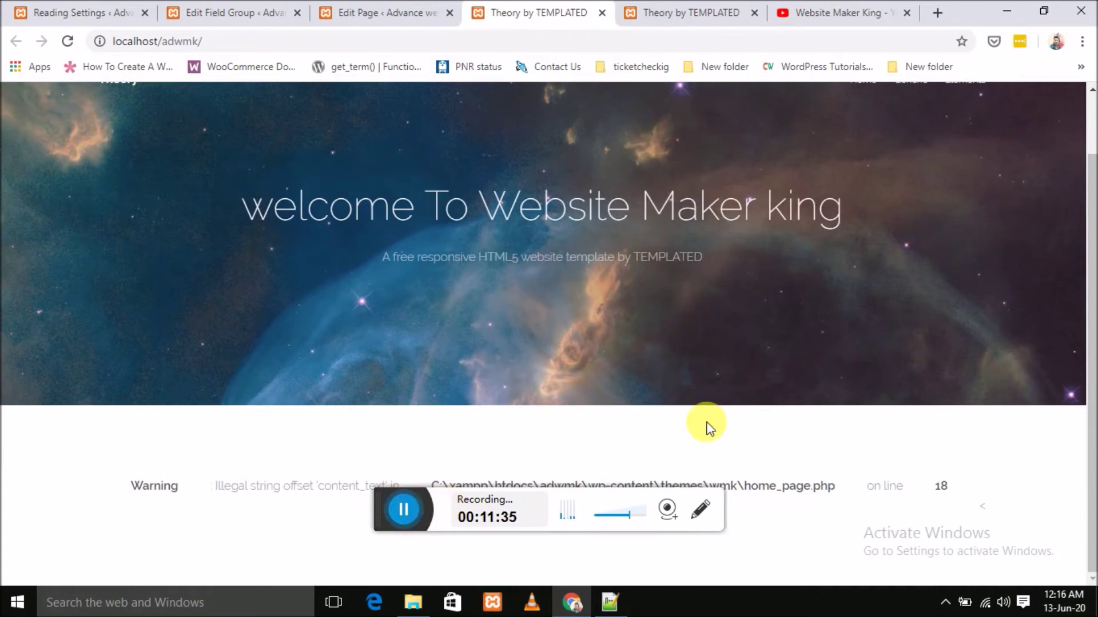
- Recheck home_page.php and the get_field line in header.php, and return to the front page to read the output below the banner
{"action": "left_click", "coordinate": [610, 602]}
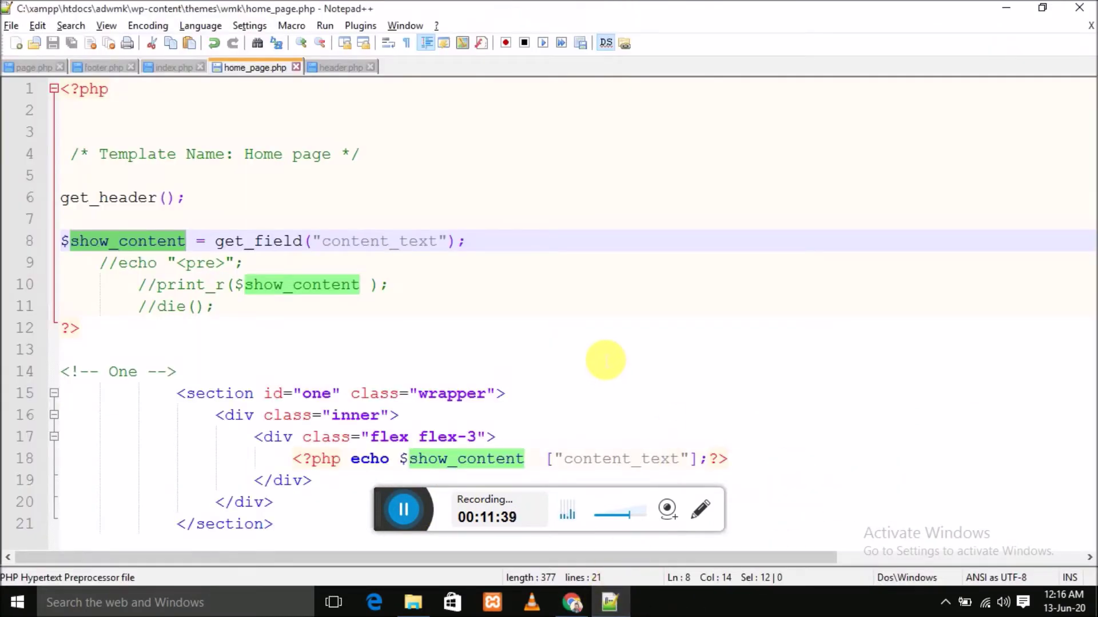
{"action": "left_click", "coordinate": [355, 69]}
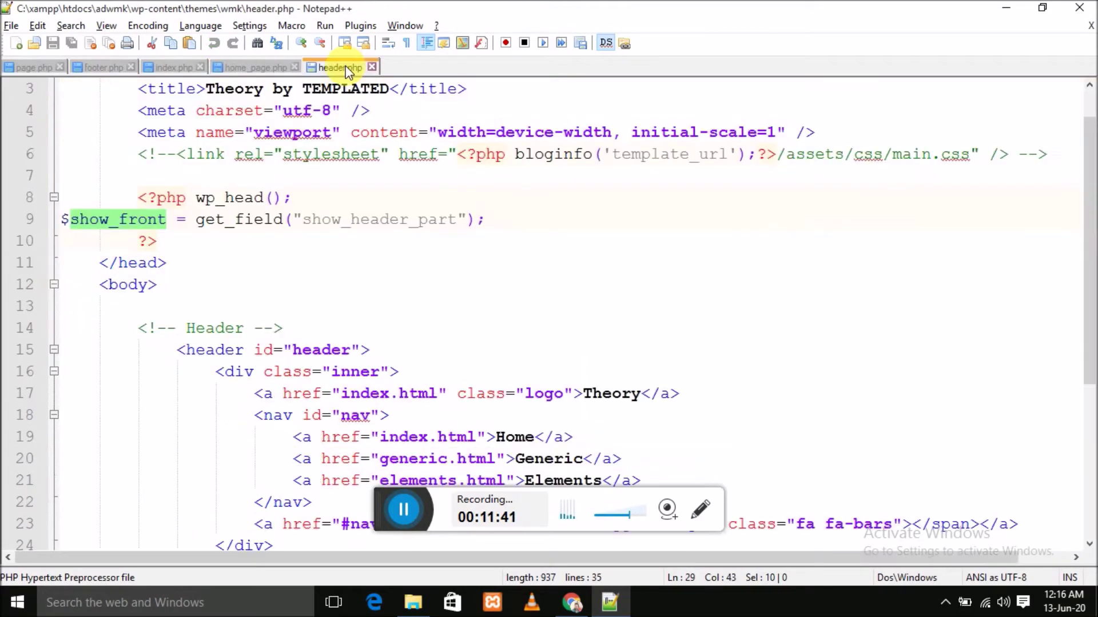
{"action": "left_click", "coordinate": [607, 600]}
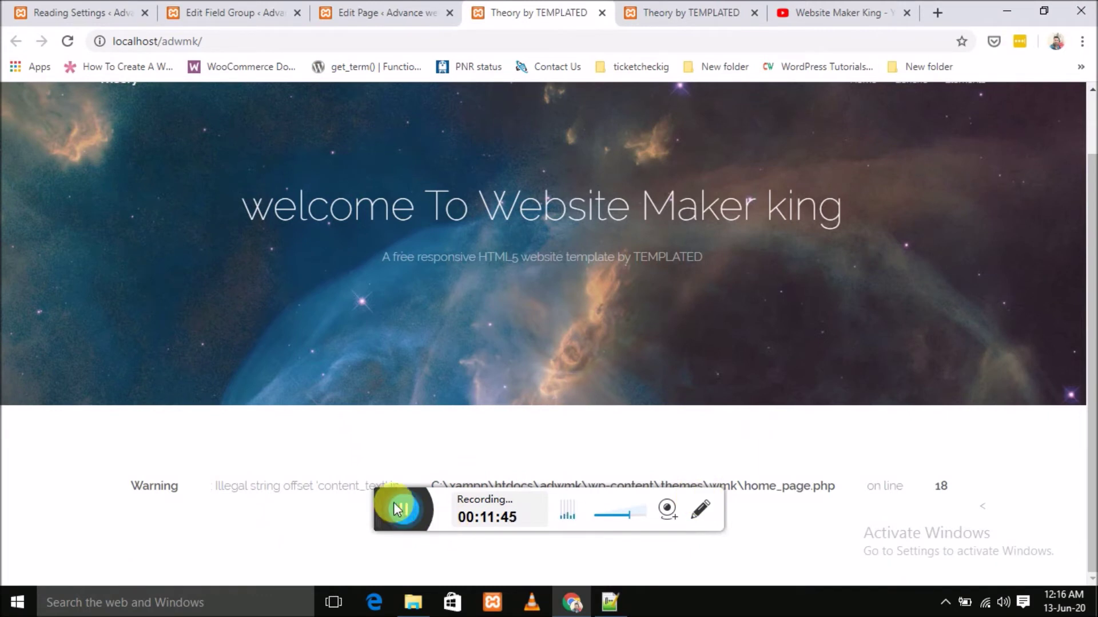
{"action": "left_click_drag", "start_coordinate": [390, 501], "coordinate": [386, 530]}
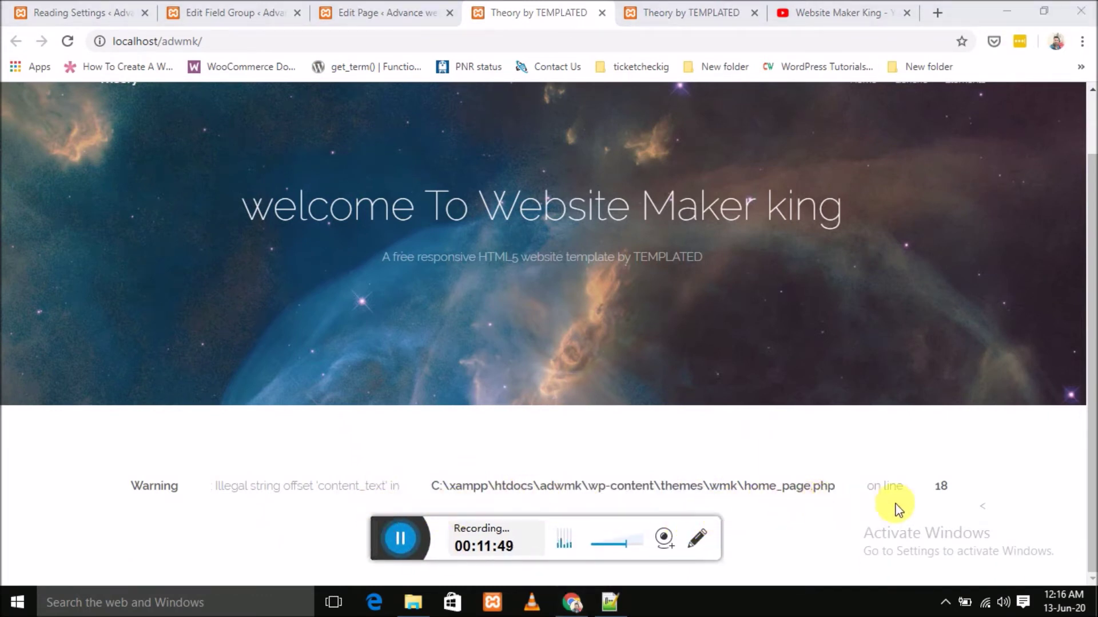
- Compare the content_text key in home_page.php's get_field and echo lines with how header.php retrieves and outputs show_header_part
{"action": "left_click", "coordinate": [610, 602]}
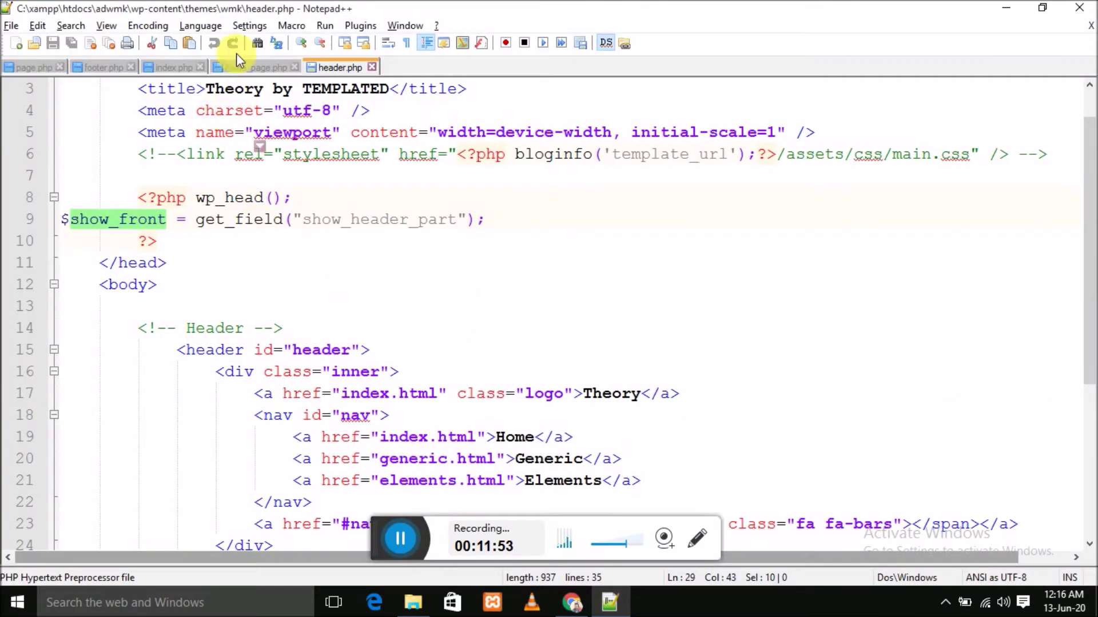
{"action": "left_click", "coordinate": [255, 67]}
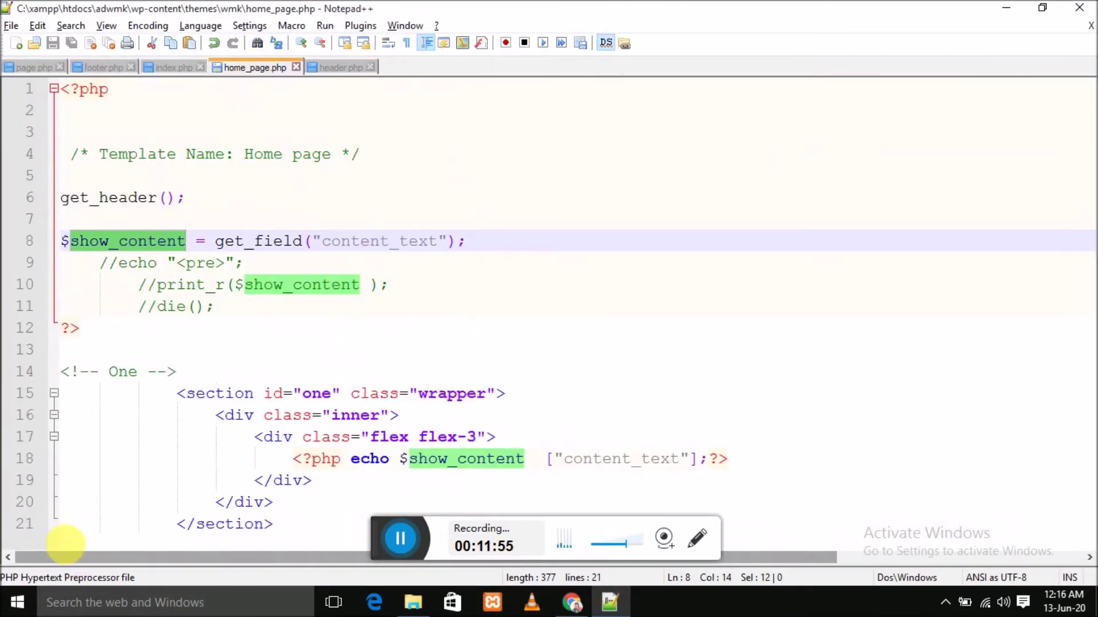
{"action": "left_click", "coordinate": [343, 460]}
{"action": "key", "text": "shift+Right"}
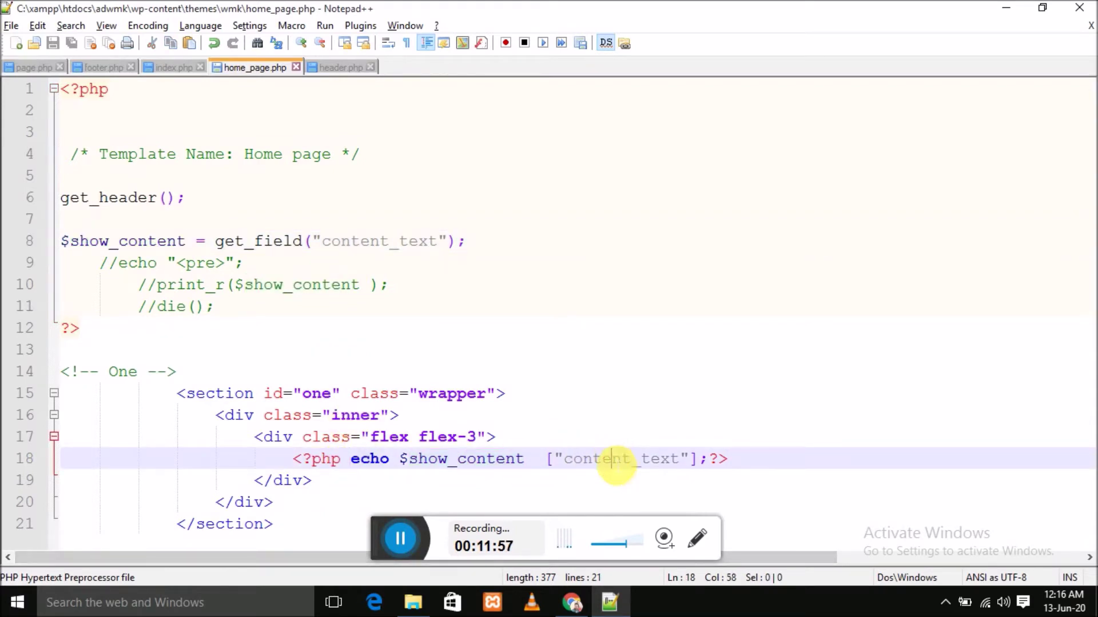
{"action": "double_click", "coordinate": [613, 461]}
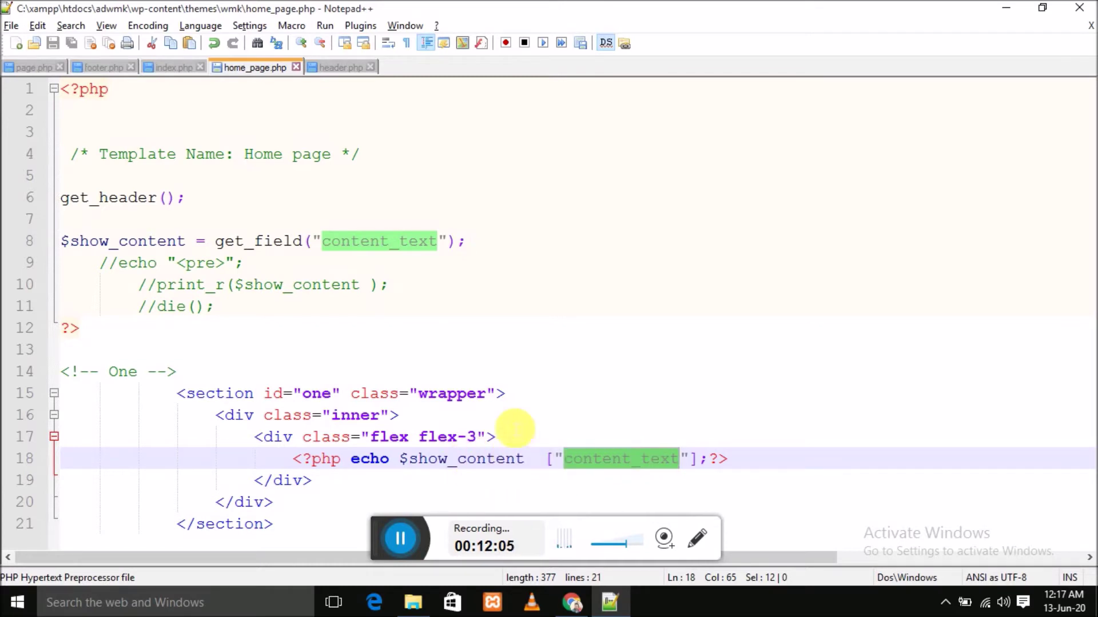
{"action": "left_click", "coordinate": [338, 68]}
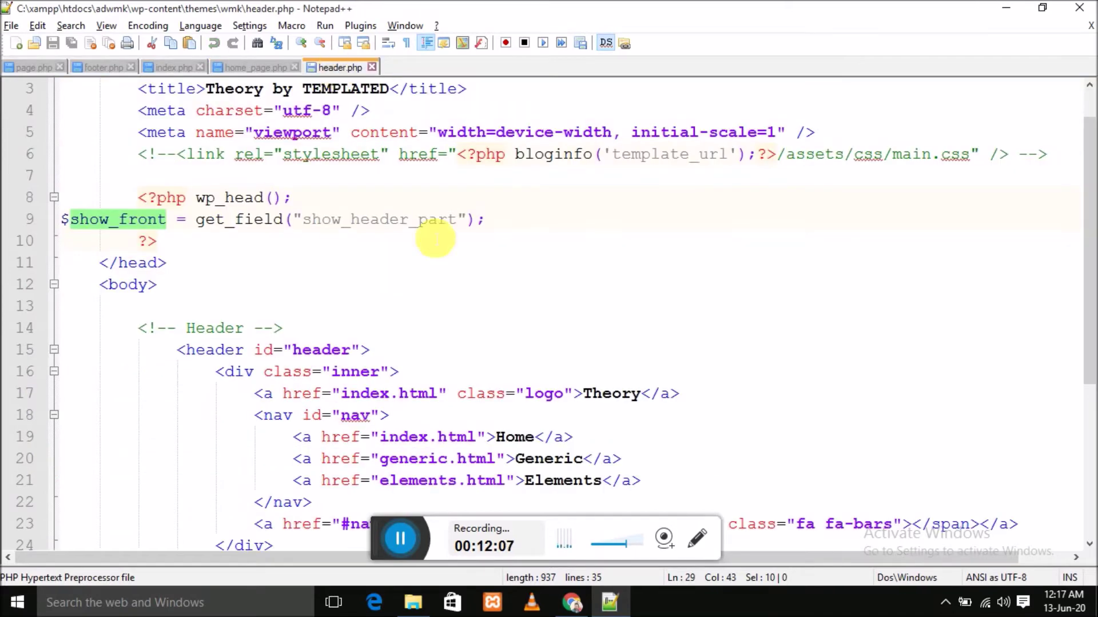
{"action": "scroll", "coordinate": [471, 326], "scroll_direction": "down", "scroll_amount": 4}
{"action": "scroll", "coordinate": [471, 326], "scroll_direction": "up", "scroll_amount": 2}
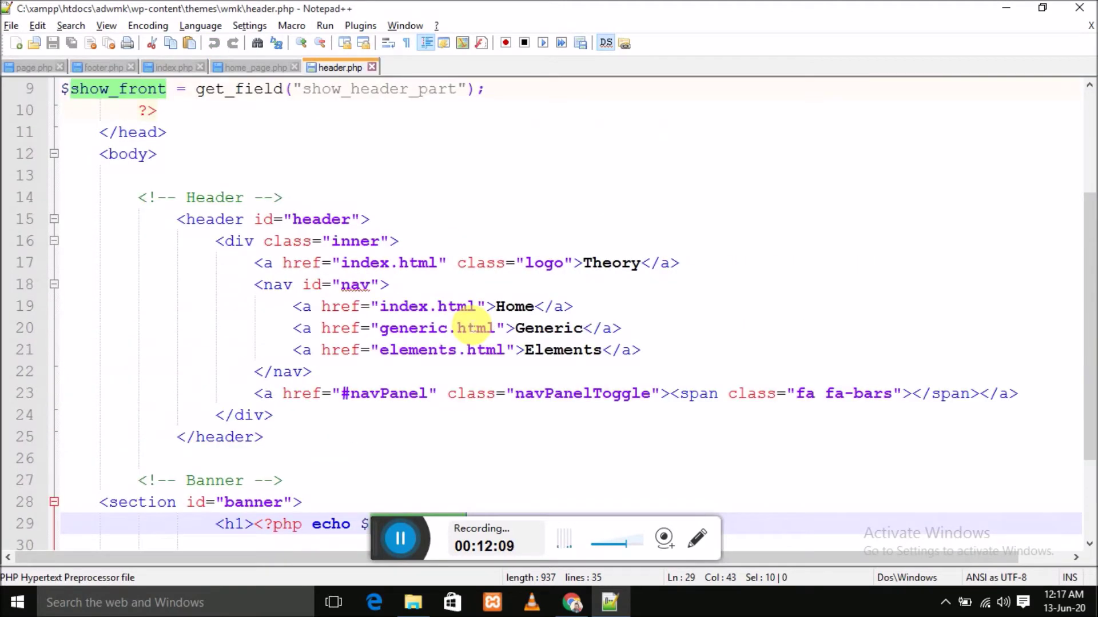
{"action": "left_click", "coordinate": [252, 68]}
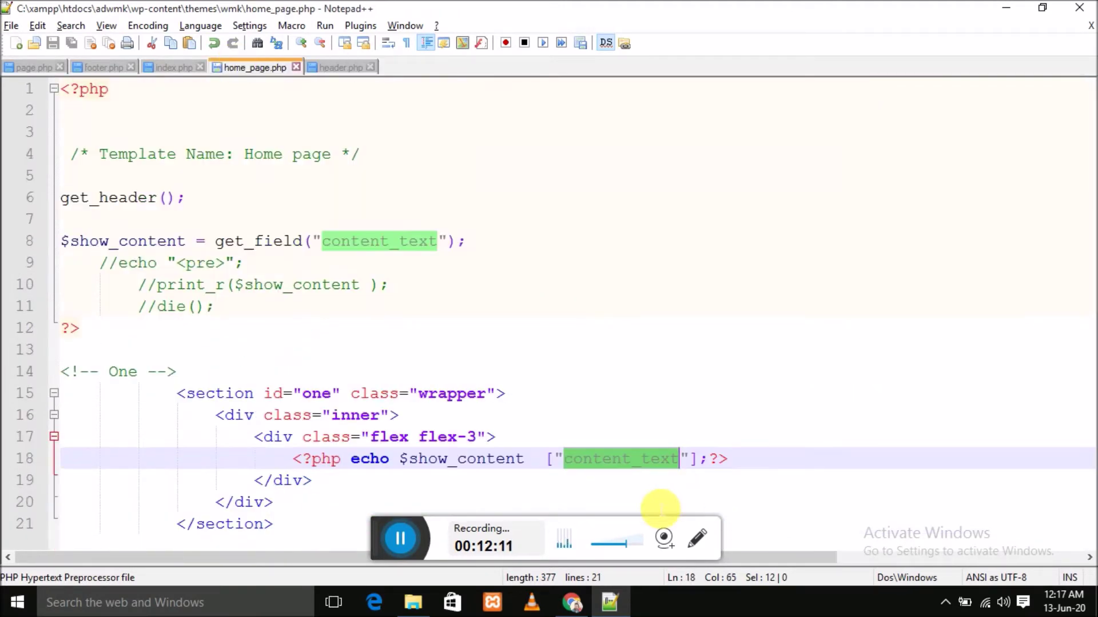
- Check the name of the content text field in the front_page field group
{"action": "left_click", "coordinate": [569, 600]}
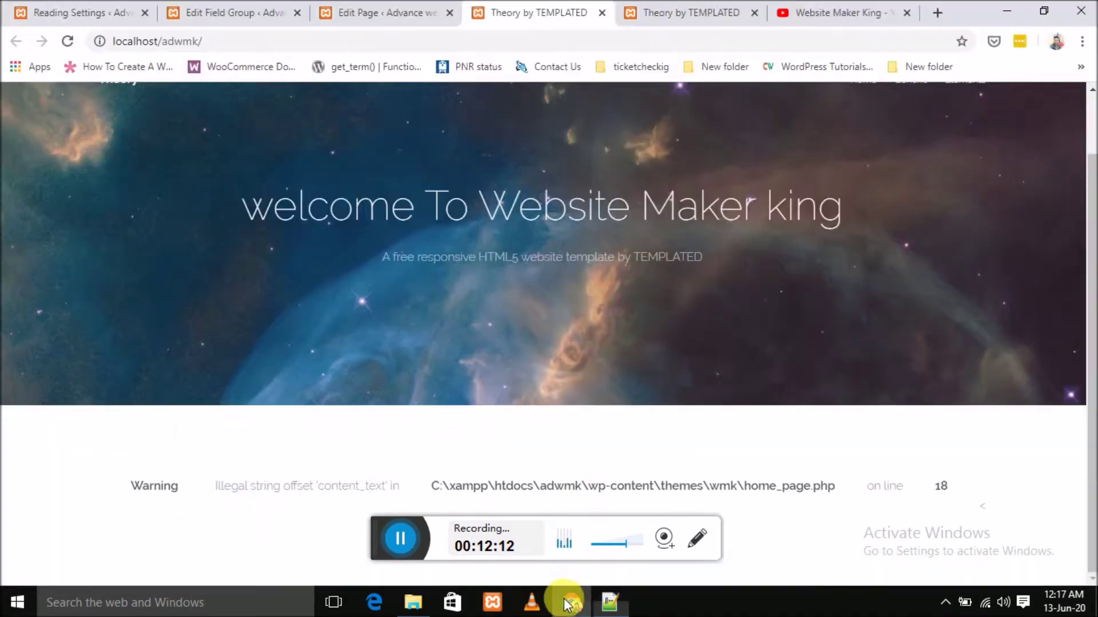
{"action": "left_click", "coordinate": [387, 12]}
{"action": "left_click", "coordinate": [280, 18]}
{"action": "scroll", "coordinate": [449, 311], "scroll_direction": "down", "scroll_amount": 3}
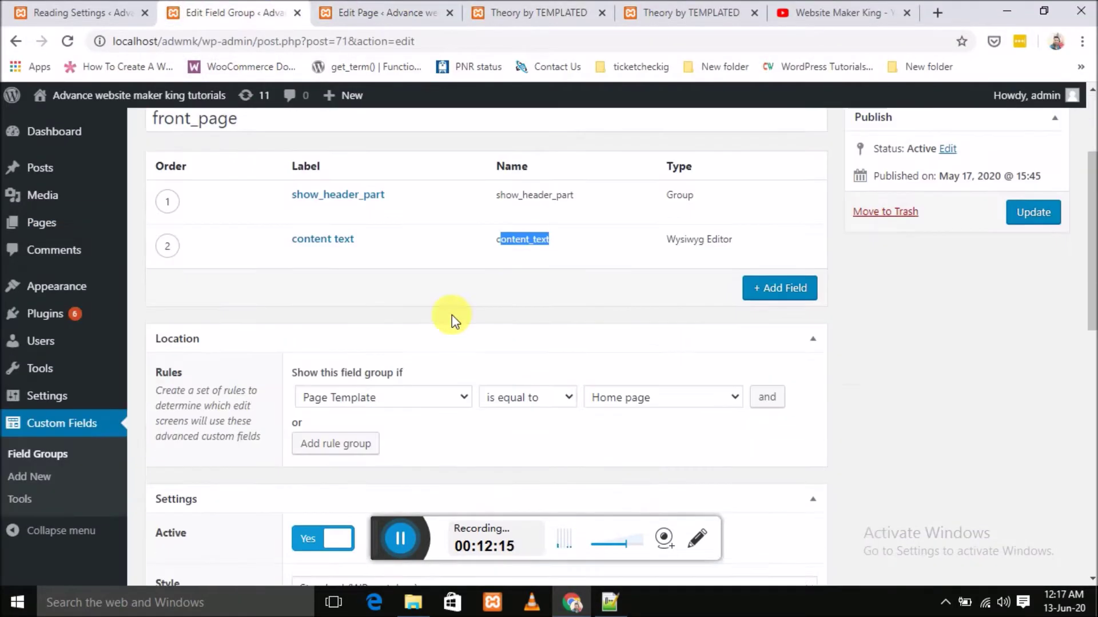
{"action": "left_click_drag", "start_coordinate": [553, 240], "coordinate": [492, 243]}
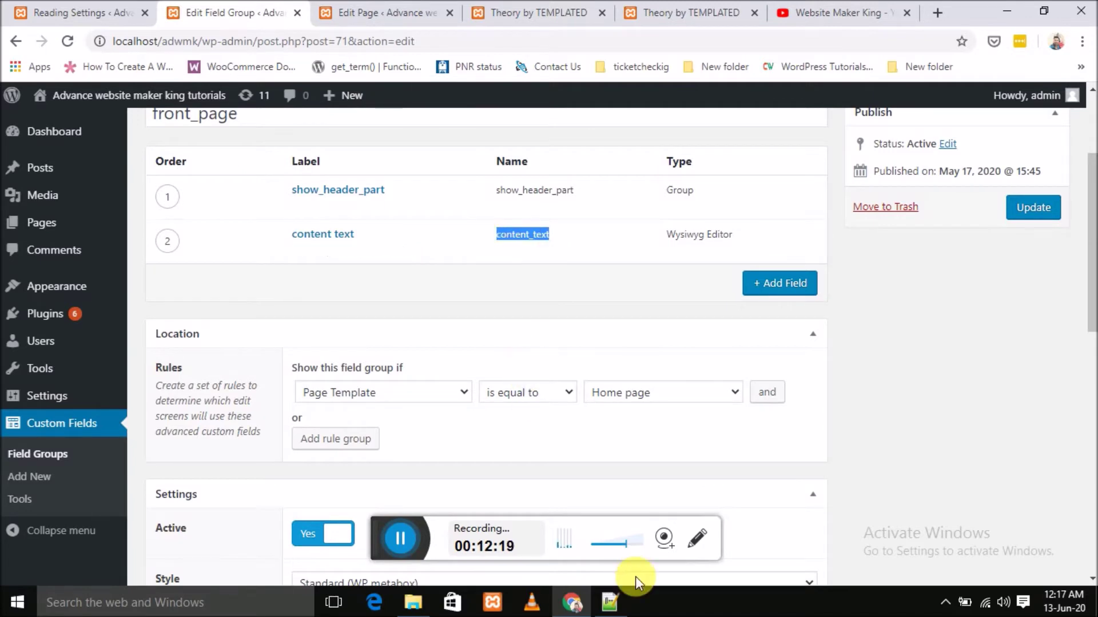
- Re-enter content_text as the array key in home_page.php's $show_content echo line and save the file
{"action": "left_click", "coordinate": [612, 603]}
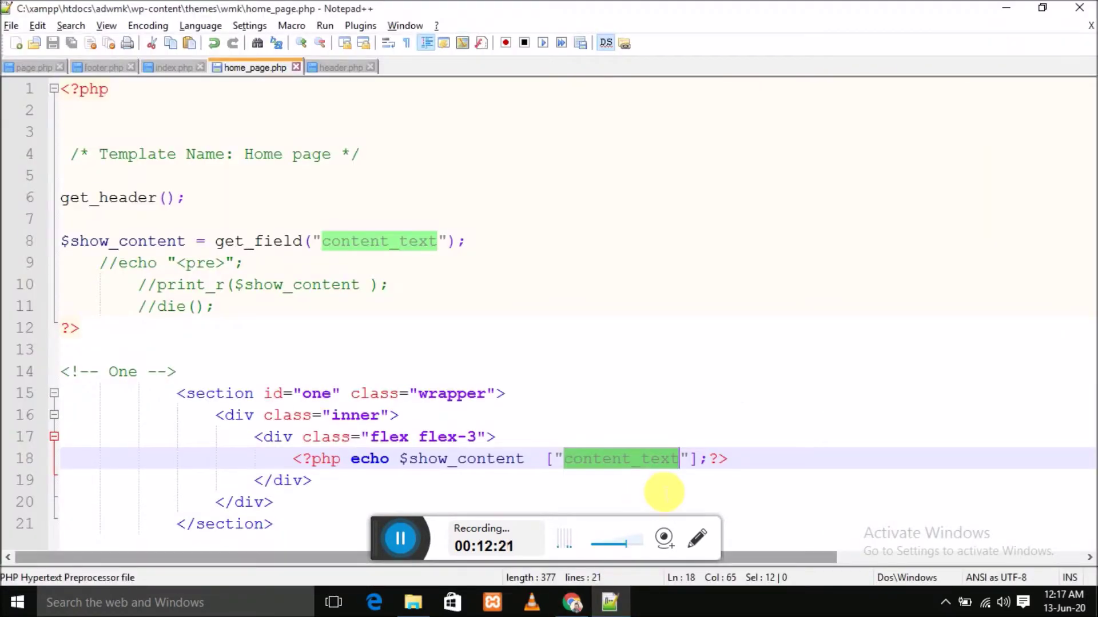
{"action": "key", "text": "BackSpace"}
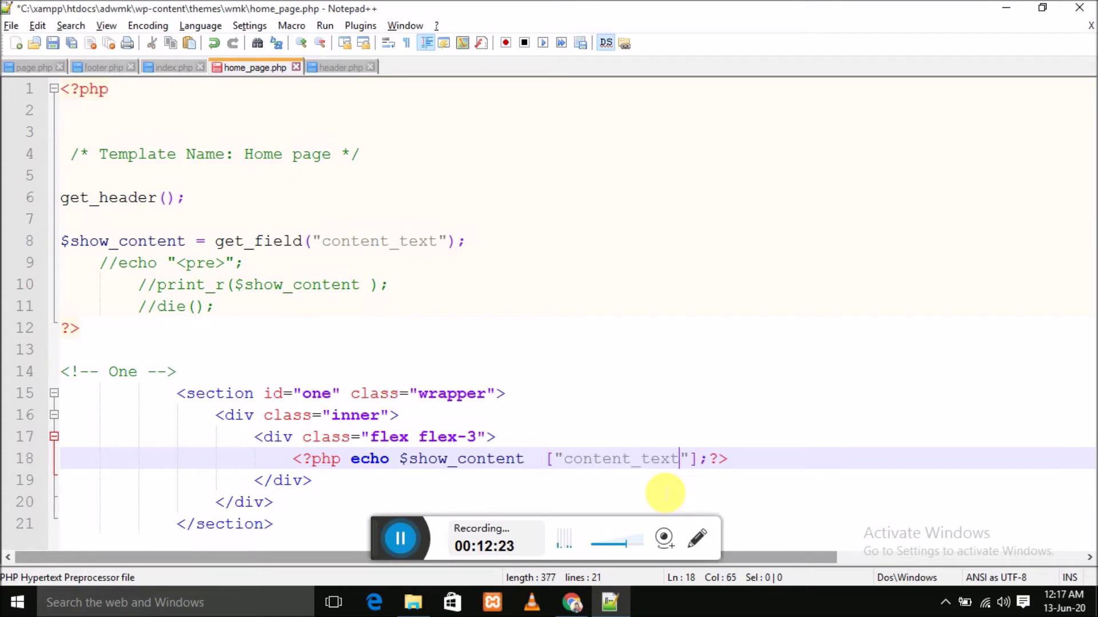
{"action": "key", "text": "ctrl+s"}
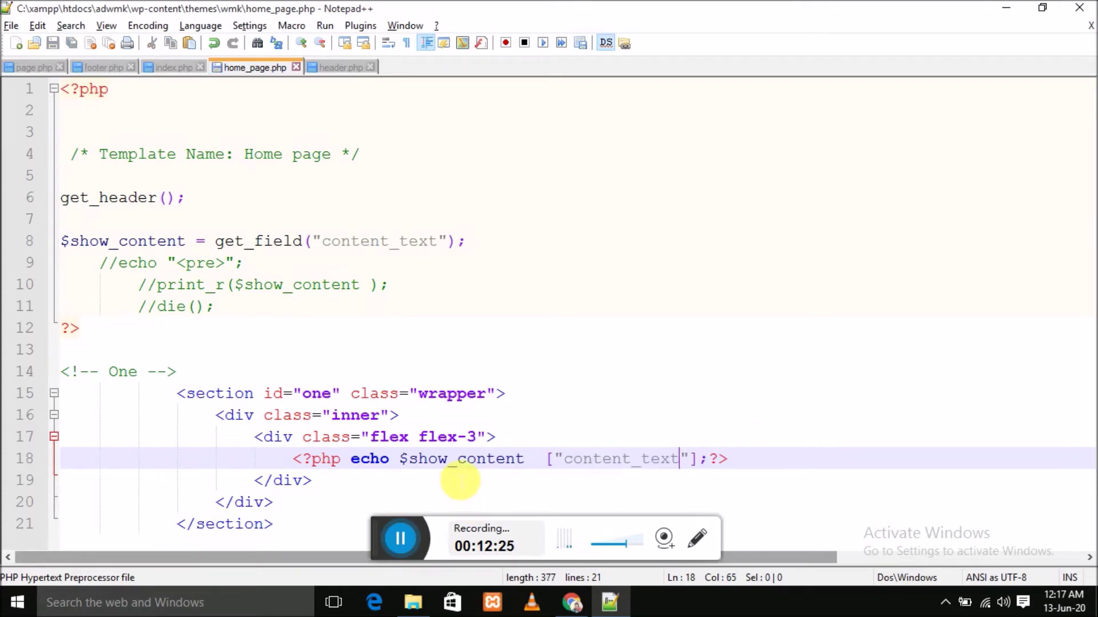
{"action": "double_click", "coordinate": [457, 470]}
{"action": "triple_click", "coordinate": [640, 458]}
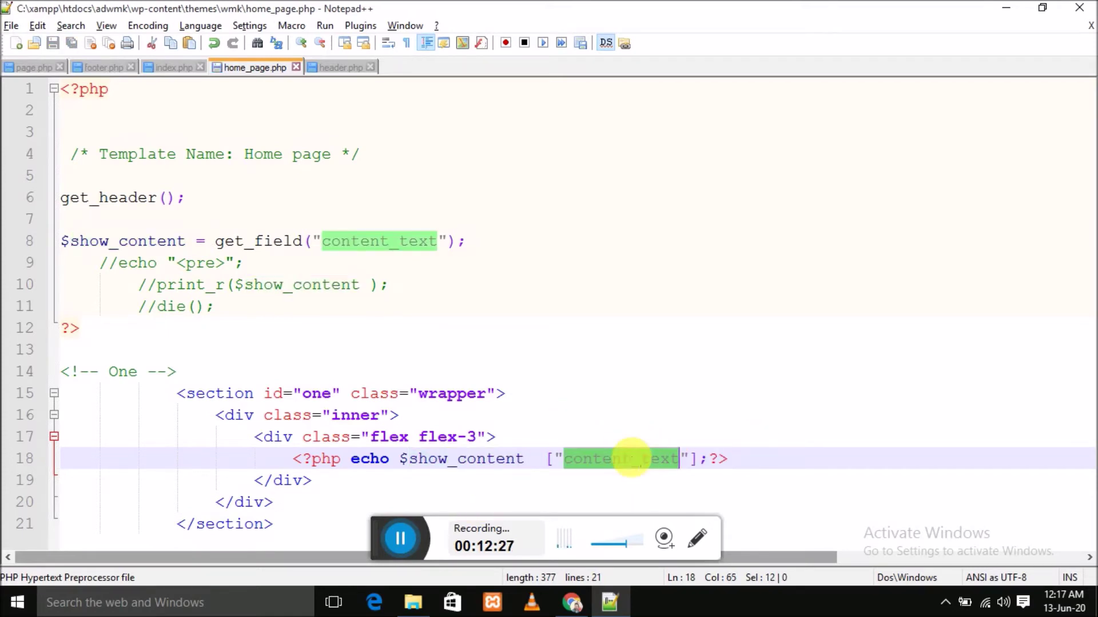
- Check the article section on the site's front page, and review the field types in the front_page field group
{"action": "left_click", "coordinate": [572, 602]}
{"action": "left_click", "coordinate": [576, 12]}
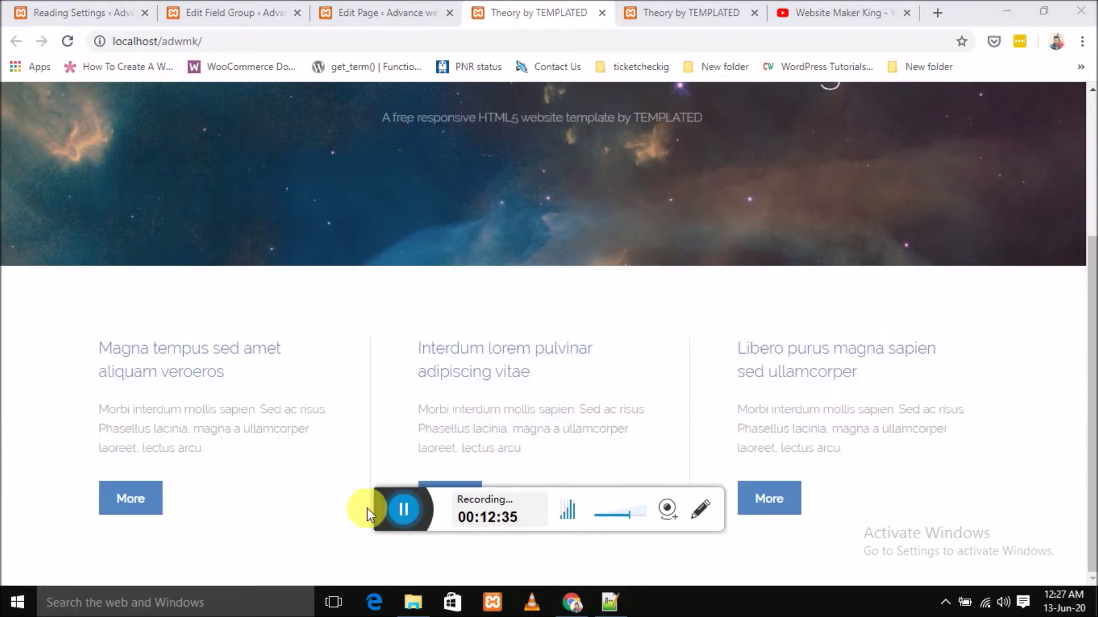
{"action": "scroll", "coordinate": [496, 309], "scroll_direction": "up", "scroll_amount": 4}
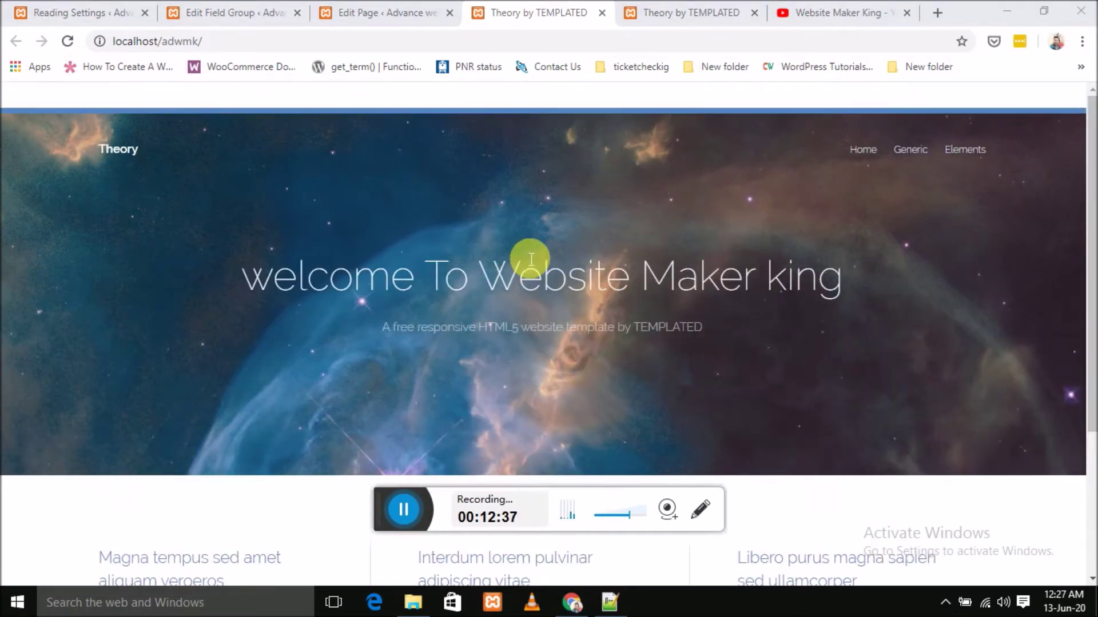
{"action": "left_click", "coordinate": [255, 12]}
{"action": "scroll", "coordinate": [502, 338], "scroll_direction": "down", "scroll_amount": 4}
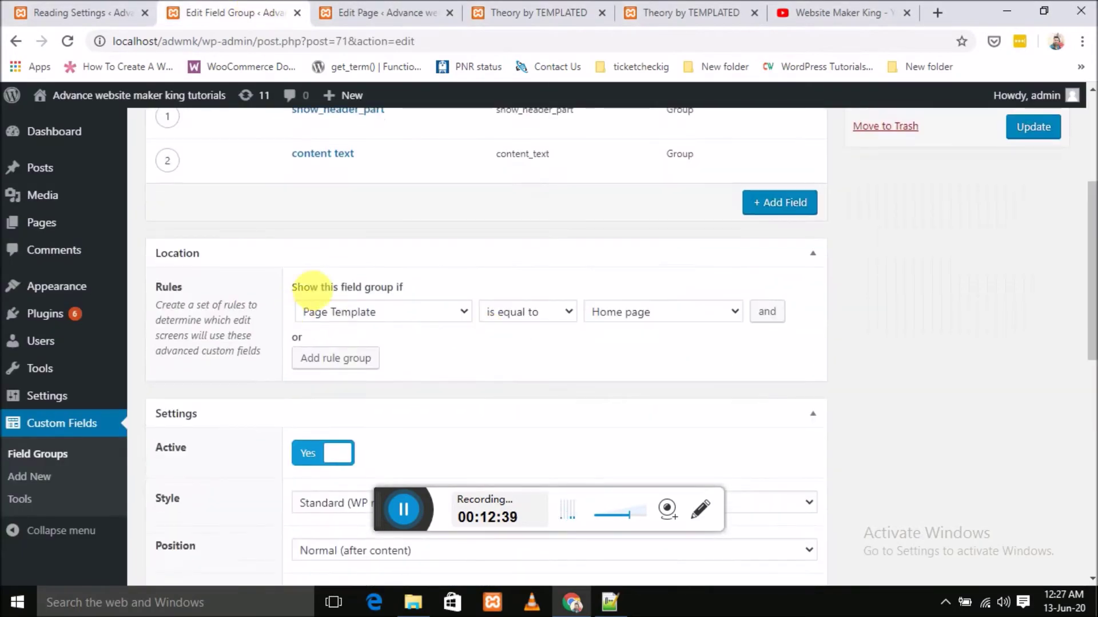
{"action": "scroll", "coordinate": [368, 309], "scroll_direction": "up", "scroll_amount": 3}
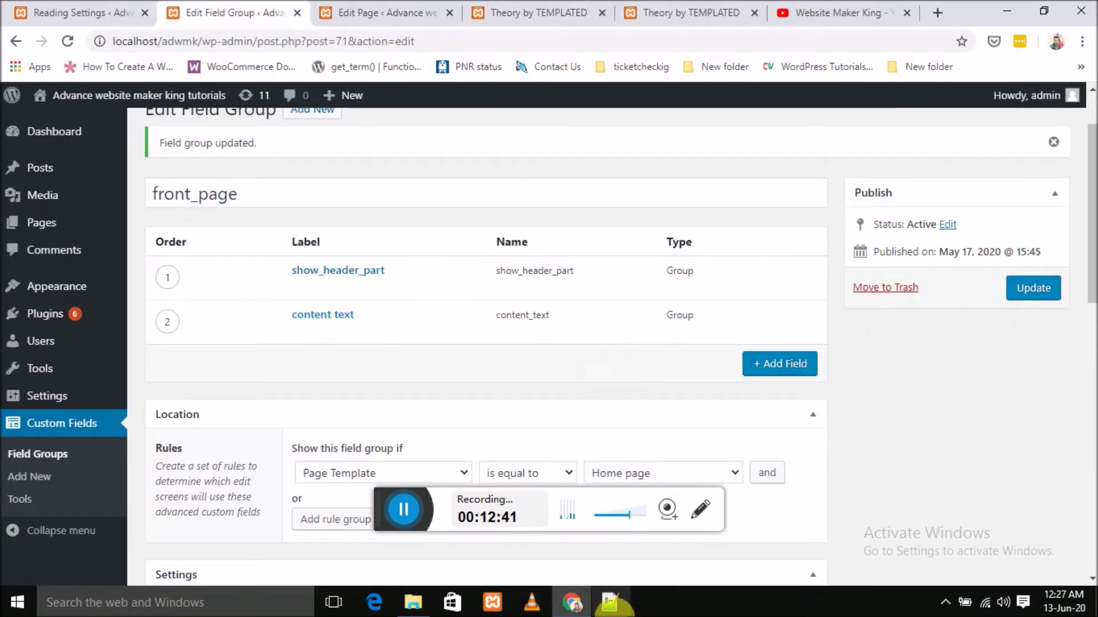
- Rename the variable $show_content1 to $show_content in the get_field and echo lines of home_page.php, and save the file
{"action": "left_click", "coordinate": [609, 601]}
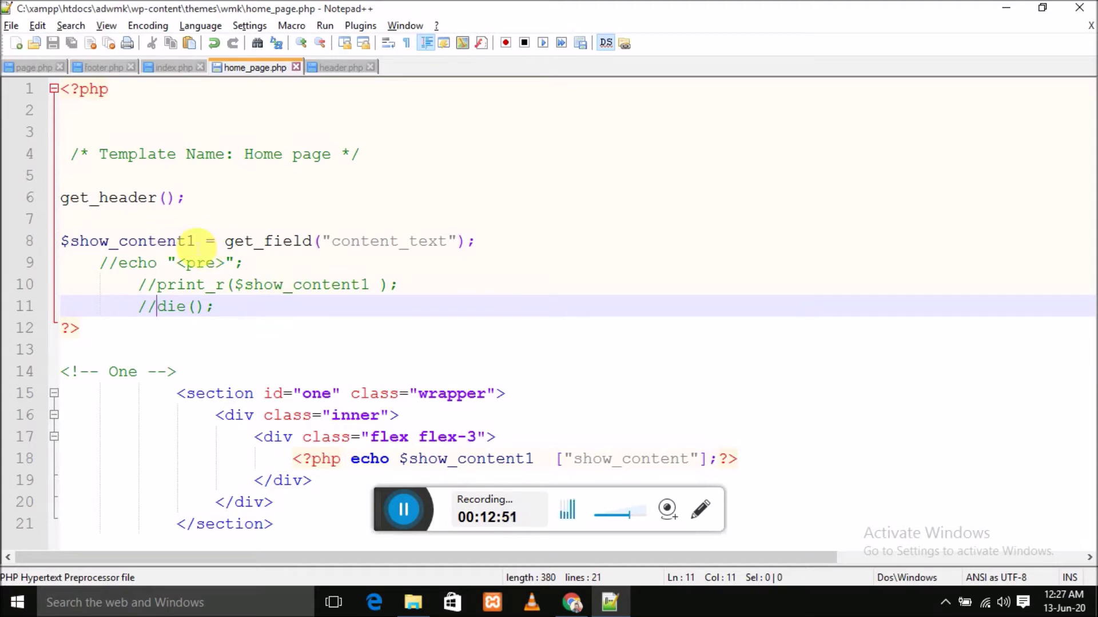
{"action": "left_click", "coordinate": [186, 240]}
{"action": "key", "text": "Right"}
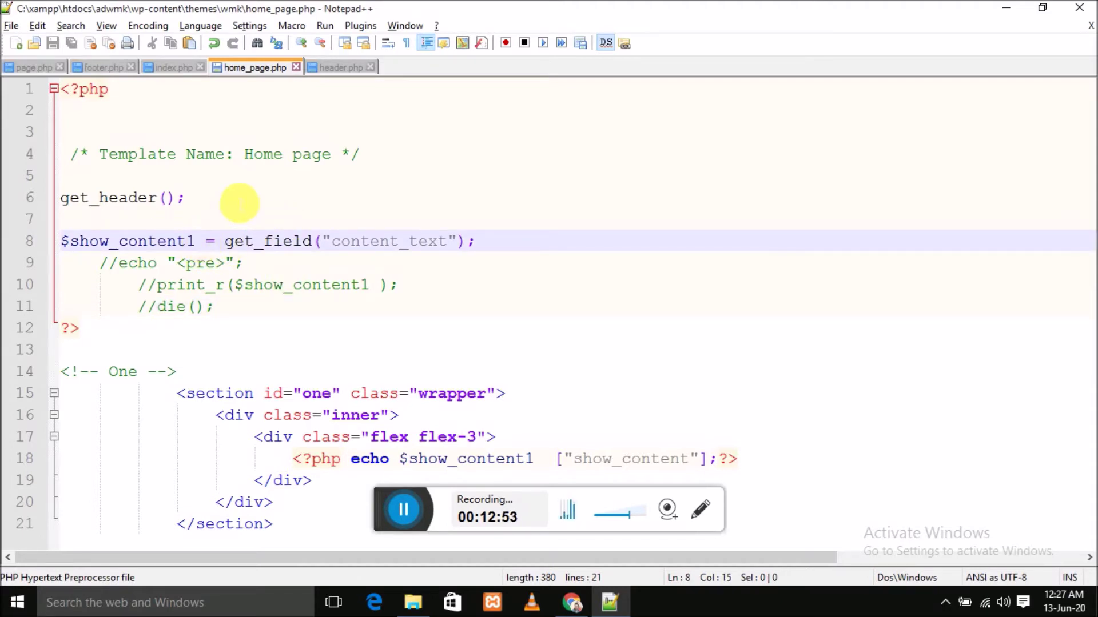
{"action": "key", "text": "BackSpace"}
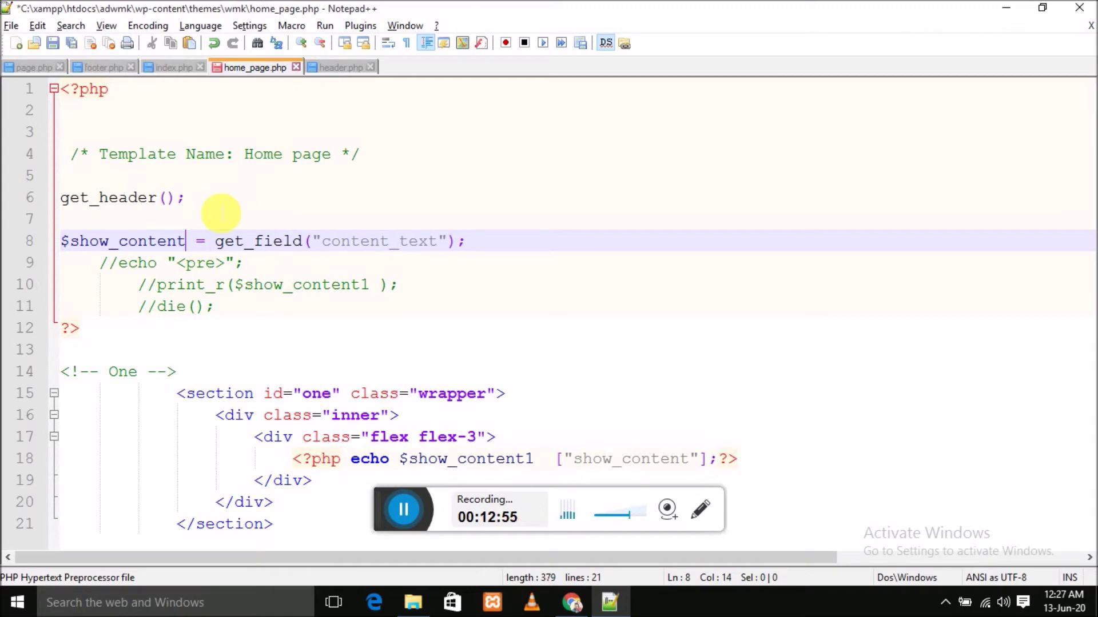
{"action": "left_click", "coordinate": [536, 459]}
{"action": "key", "text": "BackSpace"}
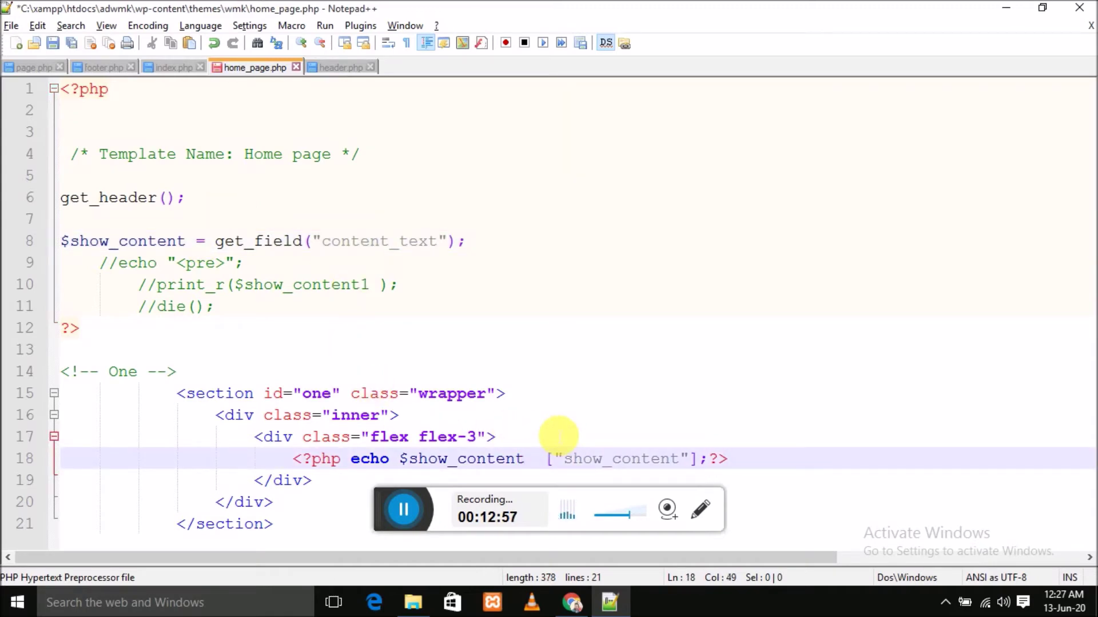
{"action": "key", "text": "ctrl+s"}
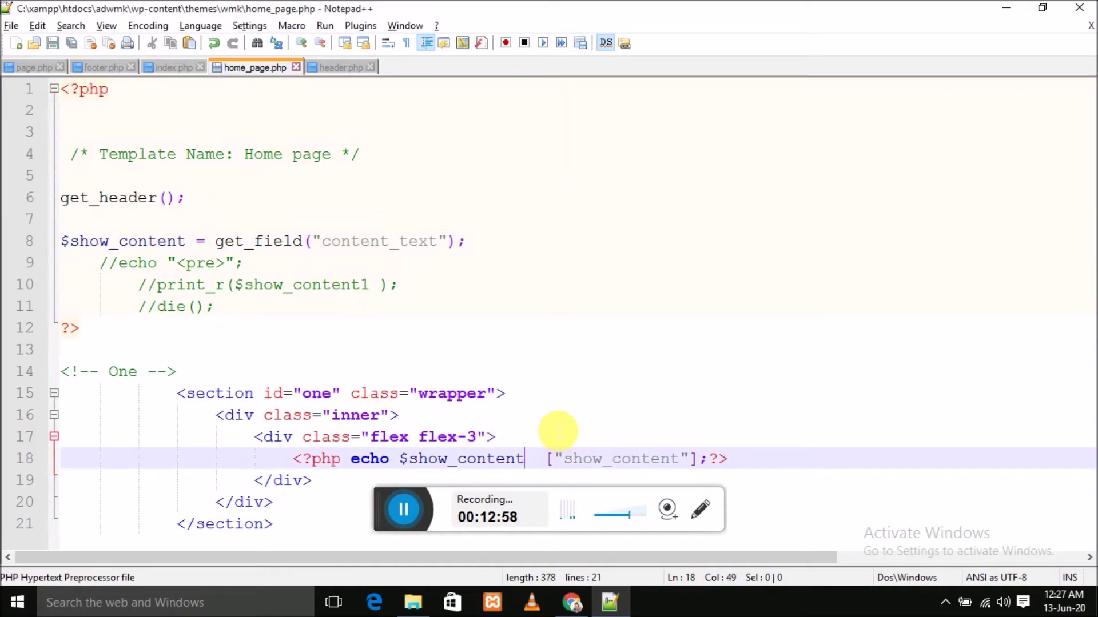
- Reload the site's front page and check the article columns below the banner
{"action": "left_click", "coordinate": [572, 602]}
{"action": "left_click", "coordinate": [518, 13]}
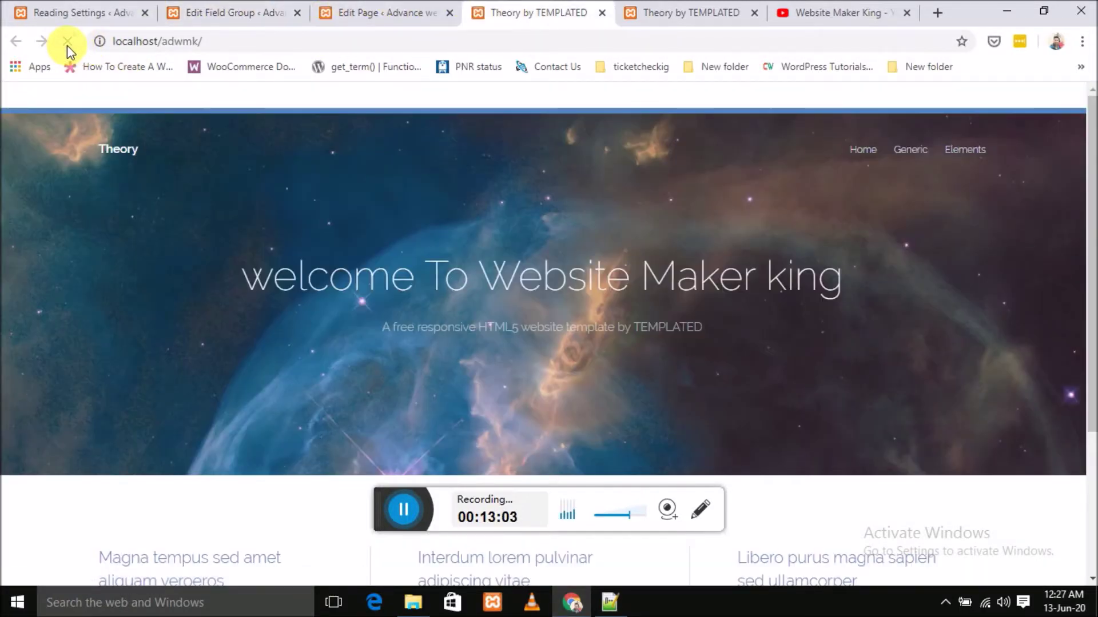
{"action": "scroll", "coordinate": [366, 284], "scroll_direction": "down", "scroll_amount": 3}
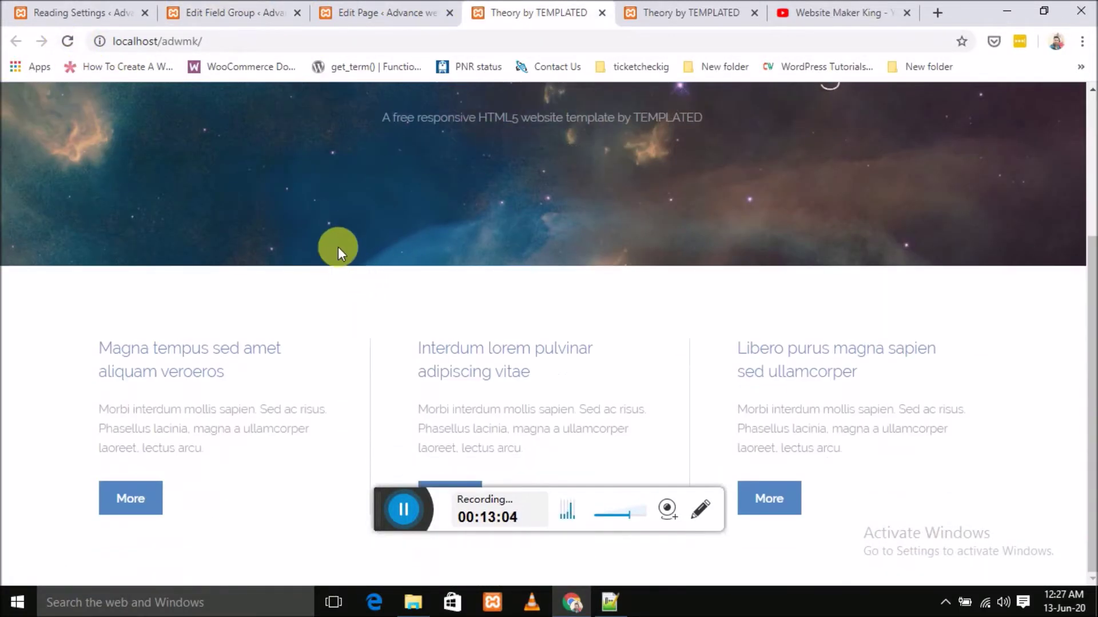
- Compare the content_text name passed to get_field in home_page.php with the field names in the front_page field group
{"action": "left_click", "coordinate": [610, 602]}
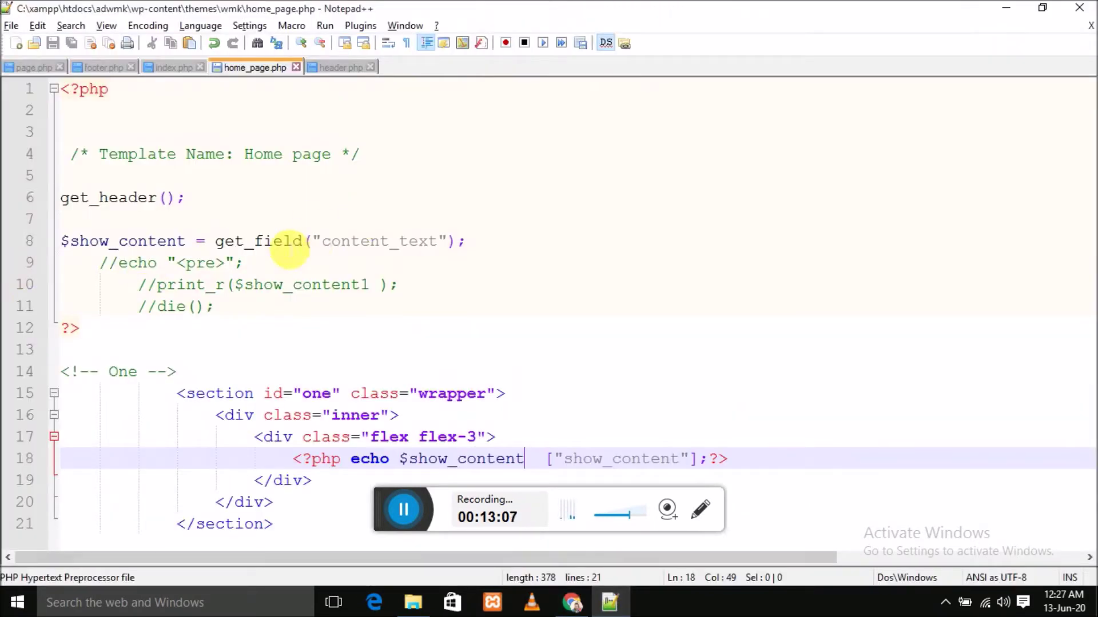
{"action": "double_click", "coordinate": [372, 240]}
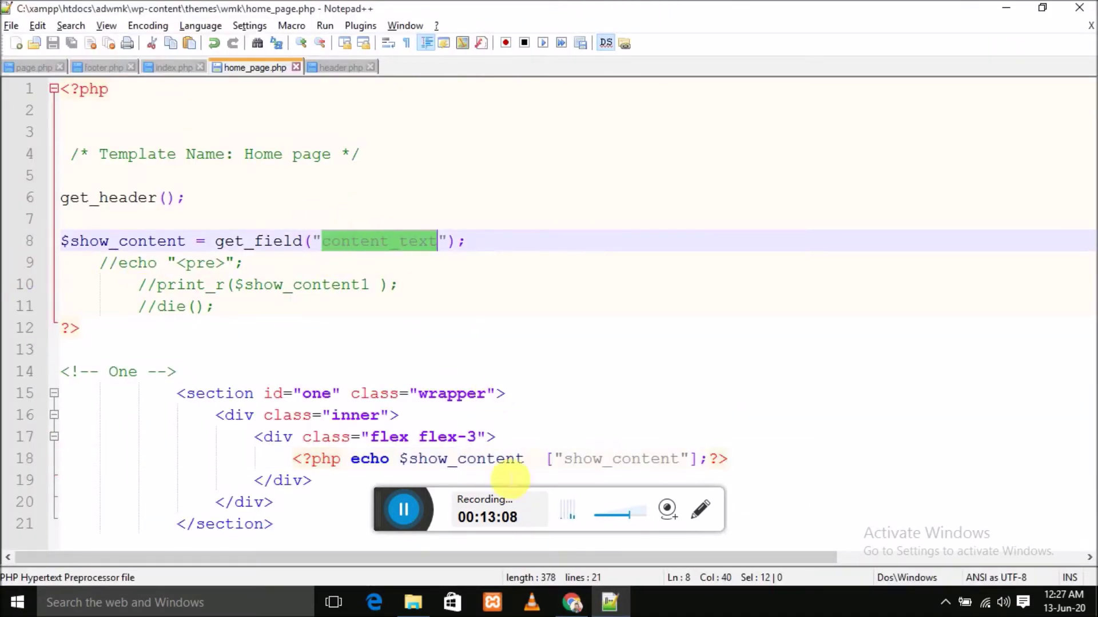
{"action": "left_click", "coordinate": [572, 602]}
{"action": "left_click", "coordinate": [214, 12]}
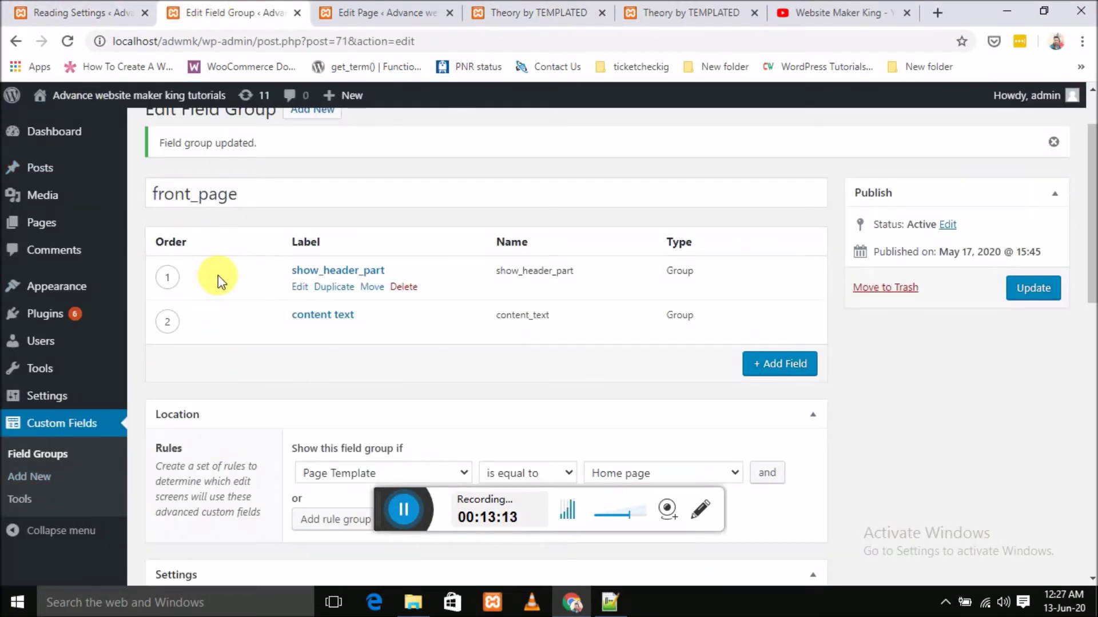
{"action": "mouse_move", "coordinate": [318, 313]}
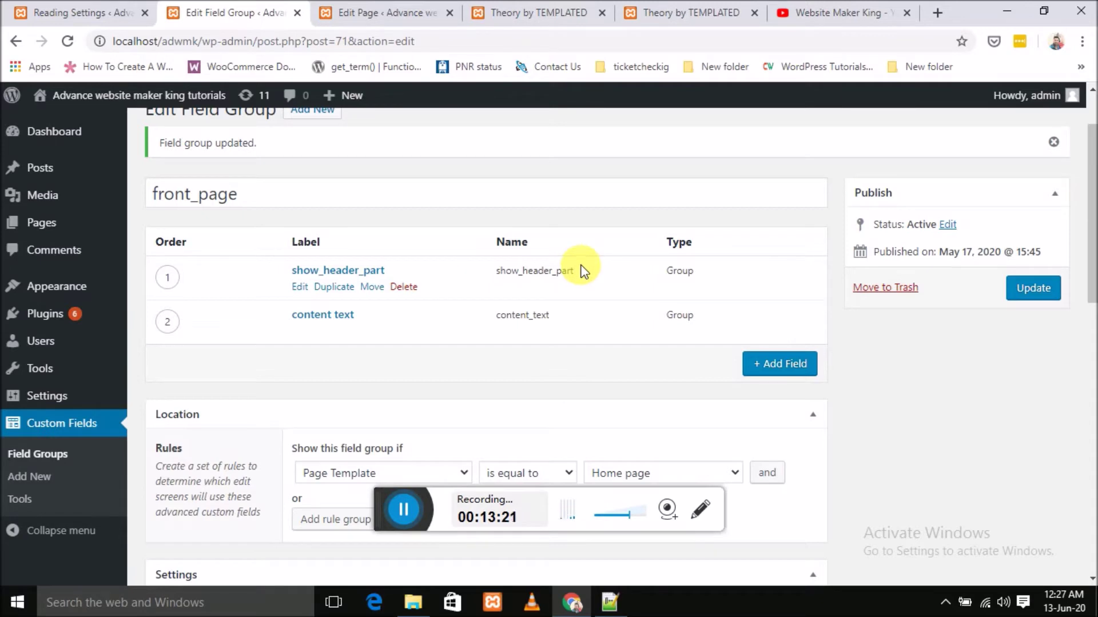
- Examine the show_header_part group's sub fields, and find the matching fields and the content text group in the page editor
{"action": "left_click", "coordinate": [299, 288]}
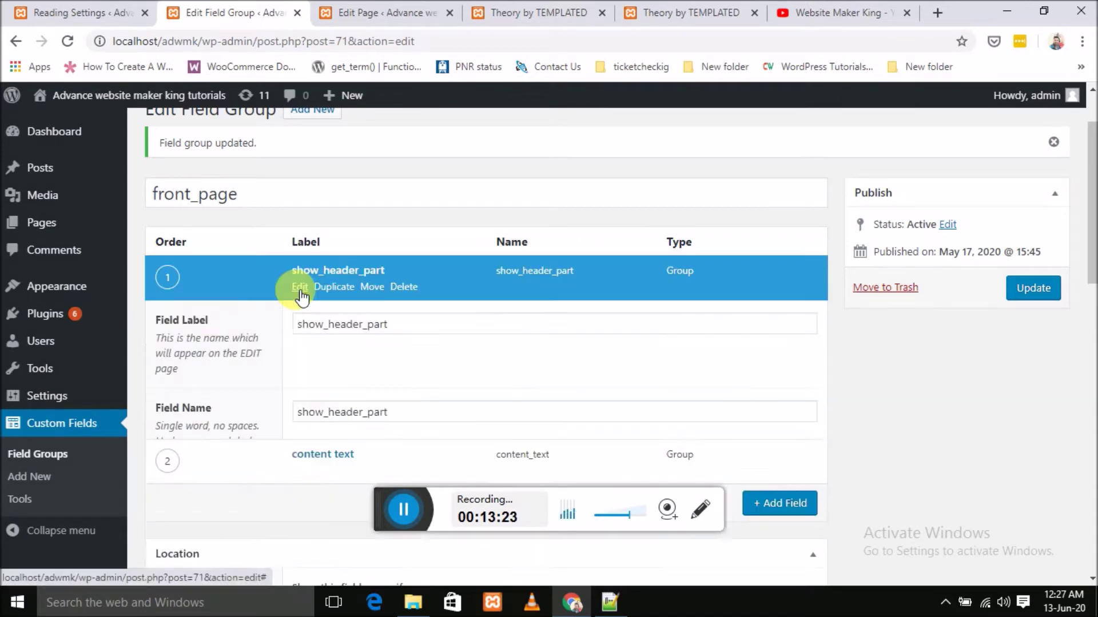
{"action": "scroll", "coordinate": [425, 346], "scroll_direction": "down", "scroll_amount": 10}
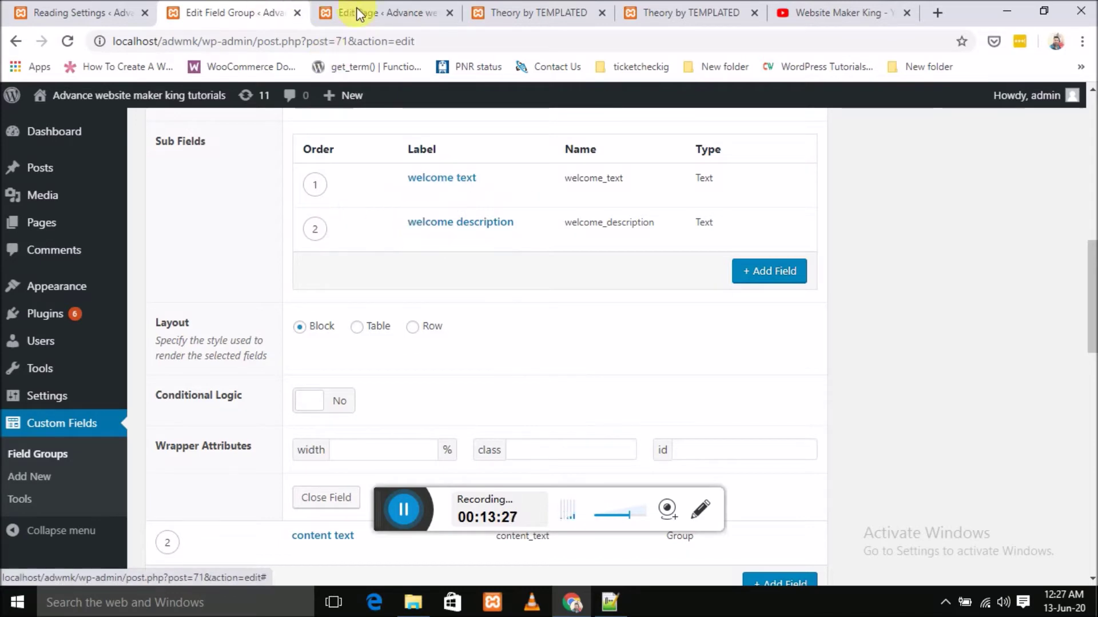
{"action": "left_click", "coordinate": [387, 10]}
{"action": "scroll", "coordinate": [319, 331], "scroll_direction": "down", "scroll_amount": 15}
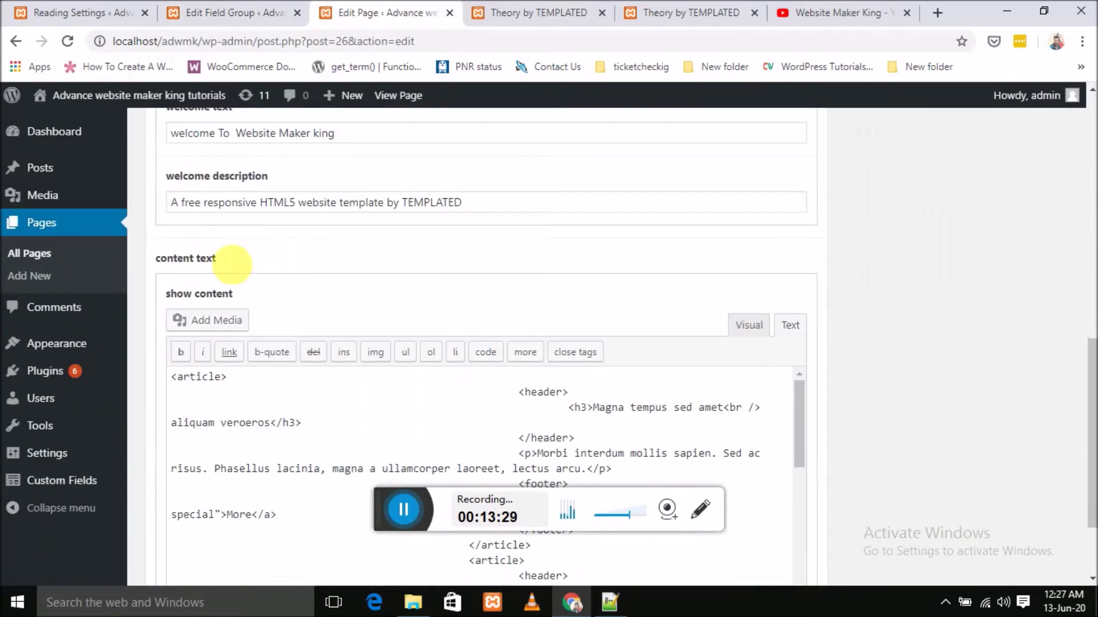
{"action": "scroll", "coordinate": [240, 255], "scroll_direction": "up", "scroll_amount": 2}
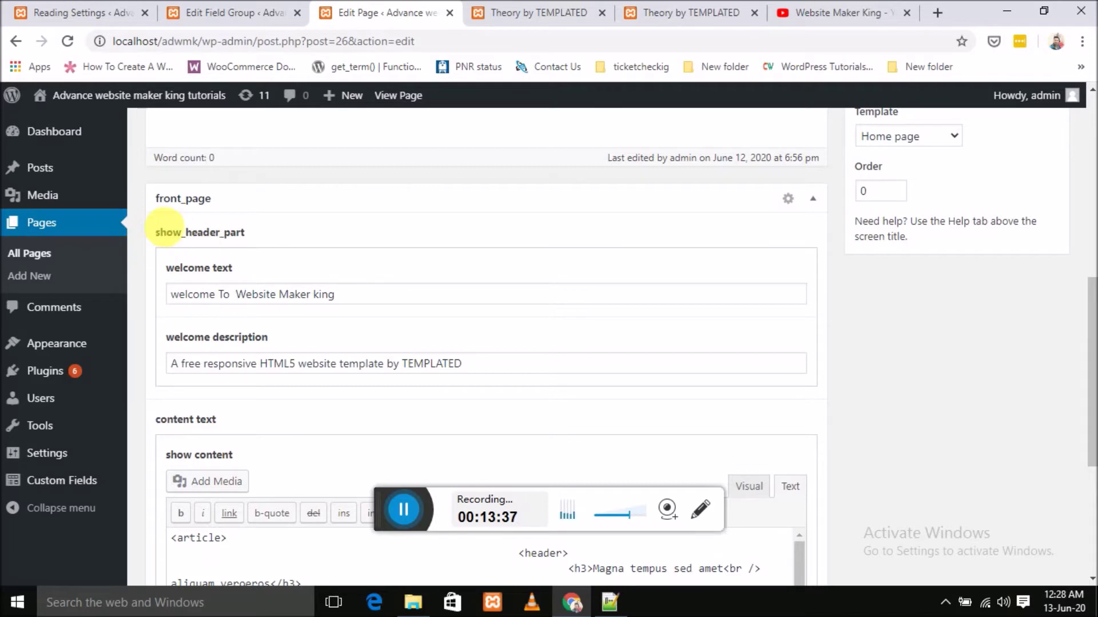
- Return to the field group editor and review the front_page group title above the show_header_part field
{"action": "left_click", "coordinate": [228, 10]}
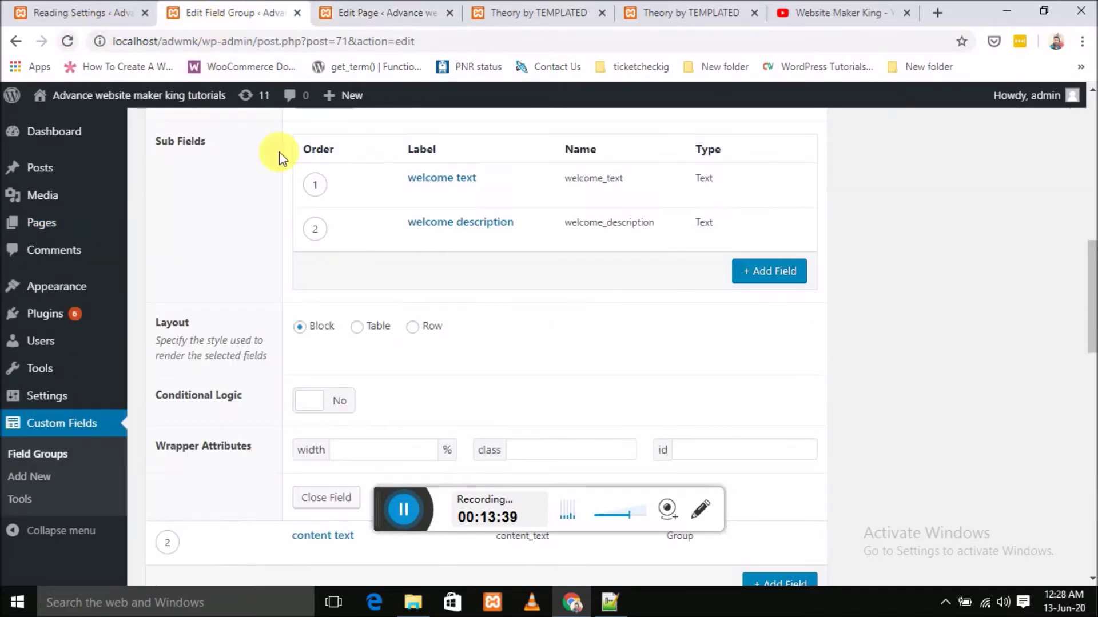
{"action": "scroll", "coordinate": [339, 318], "scroll_direction": "up", "scroll_amount": 7}
{"action": "scroll", "coordinate": [376, 293], "scroll_direction": "up", "scroll_amount": 5}
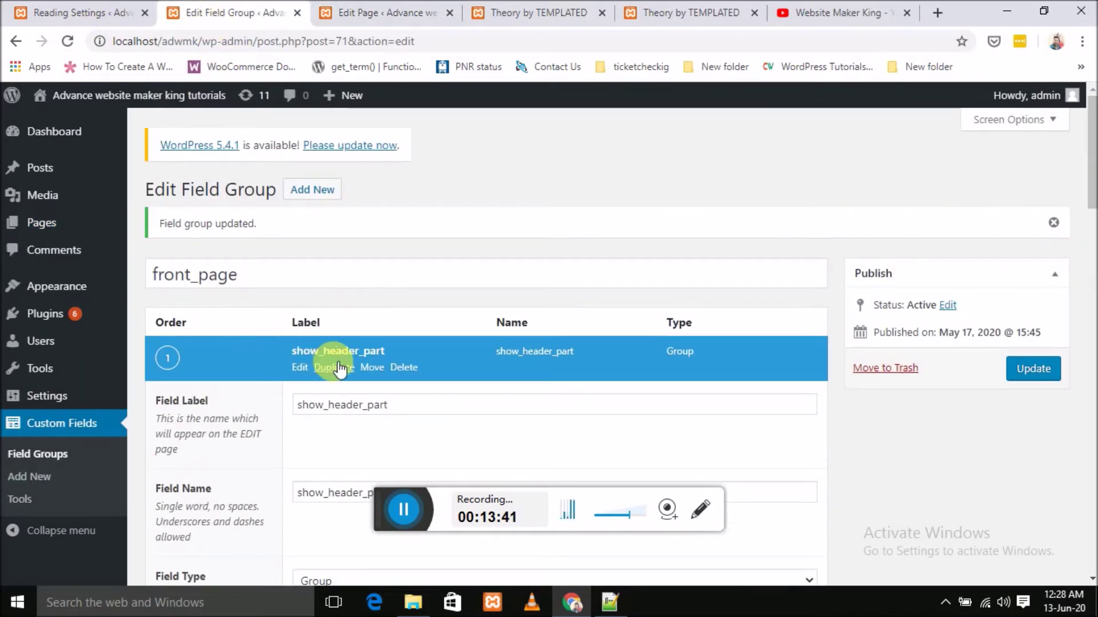
{"action": "left_click_drag", "start_coordinate": [237, 277], "coordinate": [143, 279]}
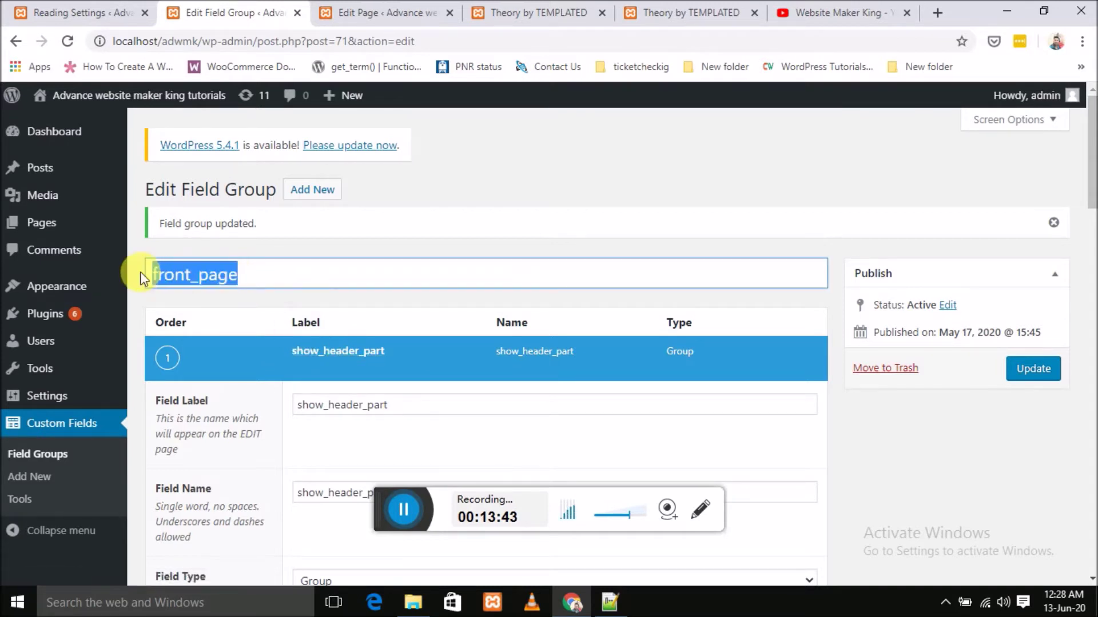
{"action": "right_click", "coordinate": [244, 306]}
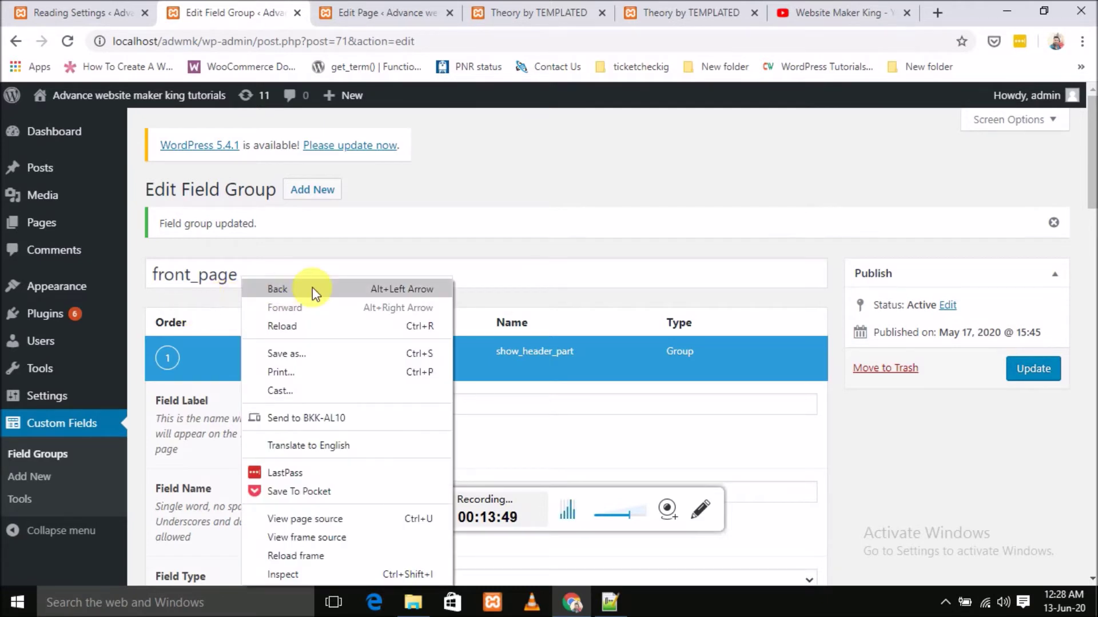
{"action": "left_click", "coordinate": [313, 267]}
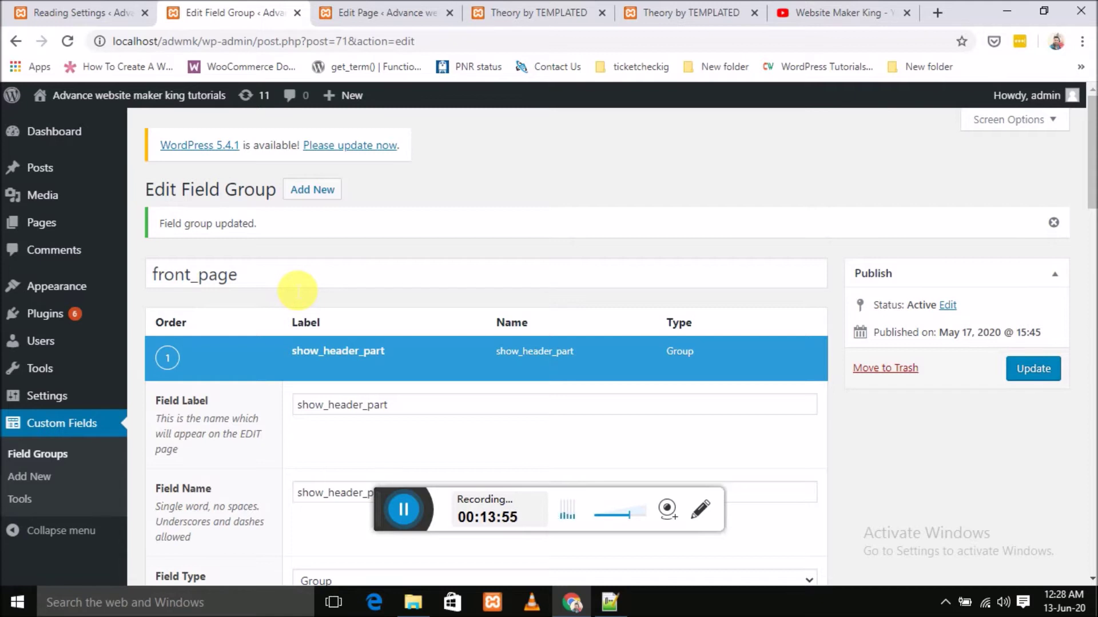
{"action": "left_click_drag", "start_coordinate": [258, 286], "coordinate": [152, 272]}
{"action": "right_click", "coordinate": [169, 282]}
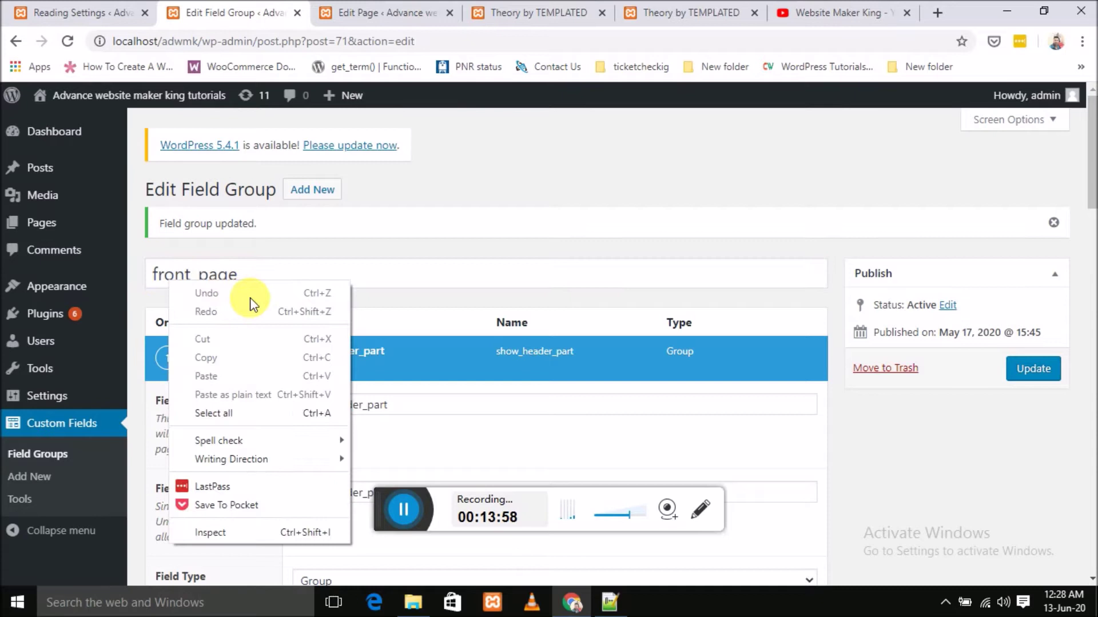
{"action": "left_click", "coordinate": [434, 258]}
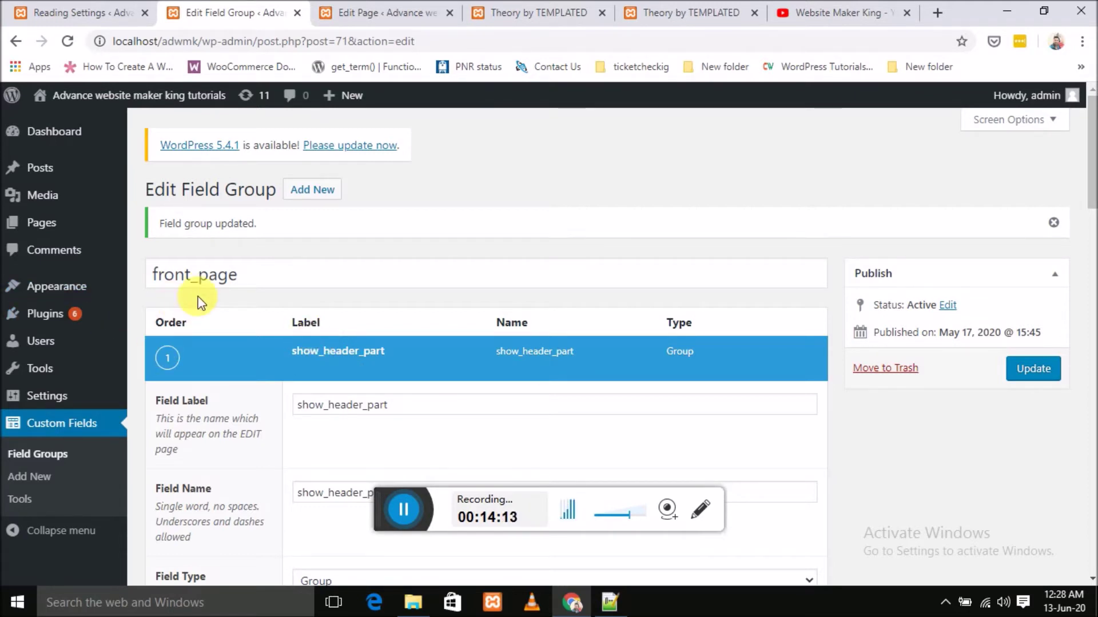
- Examine the front_page field group and how its header and content text fields appear on the page being edited
{"action": "left_click_drag", "start_coordinate": [252, 280], "coordinate": [147, 246]}
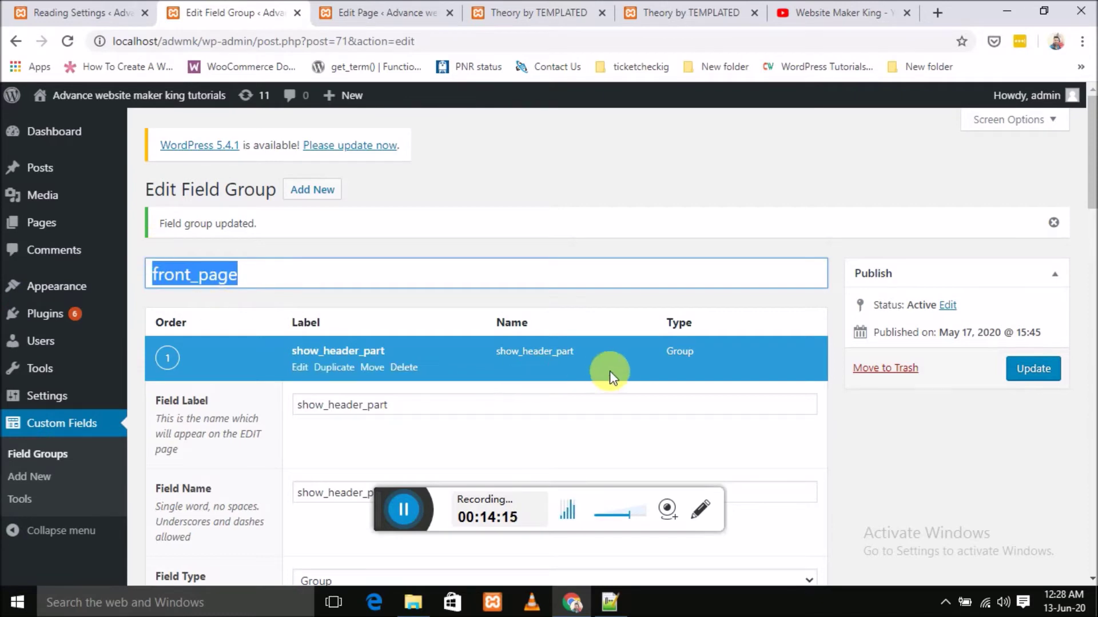
{"action": "left_click", "coordinate": [651, 356]}
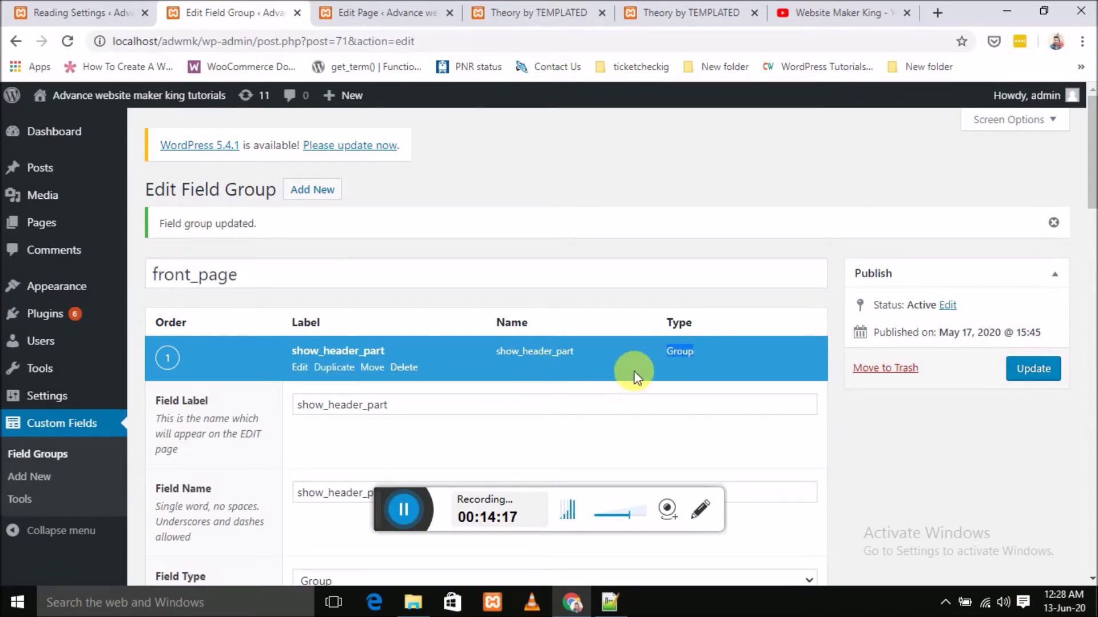
{"action": "scroll", "coordinate": [576, 351], "scroll_direction": "down", "scroll_amount": 7}
{"action": "scroll", "coordinate": [400, 320], "scroll_direction": "down", "scroll_amount": 5}
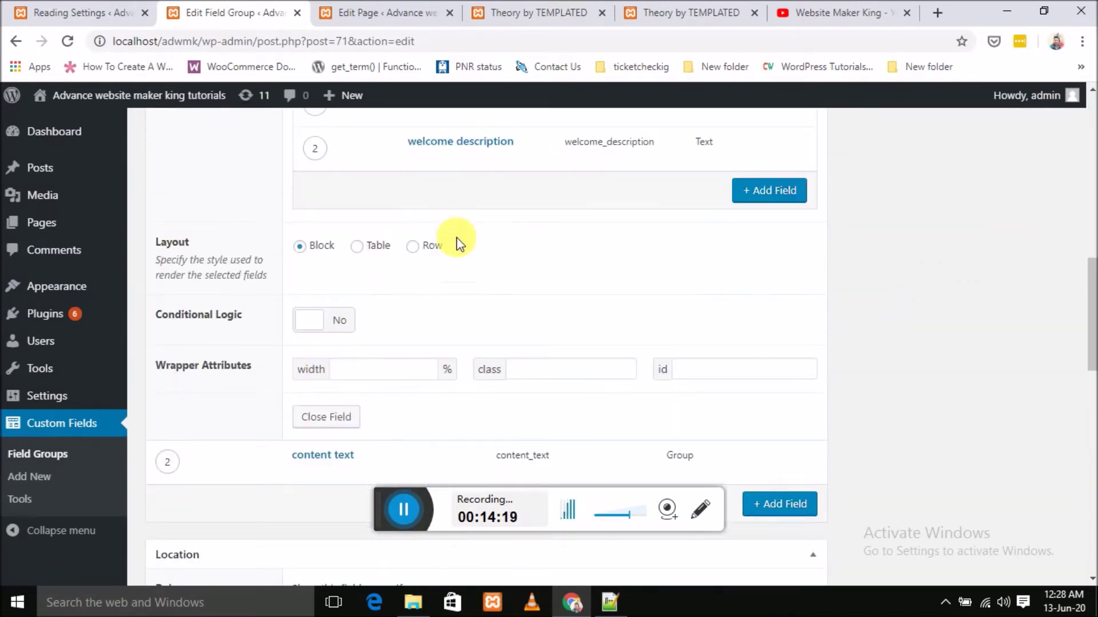
{"action": "scroll", "coordinate": [456, 274], "scroll_direction": "up", "scroll_amount": 4}
{"action": "left_click", "coordinate": [382, 9]}
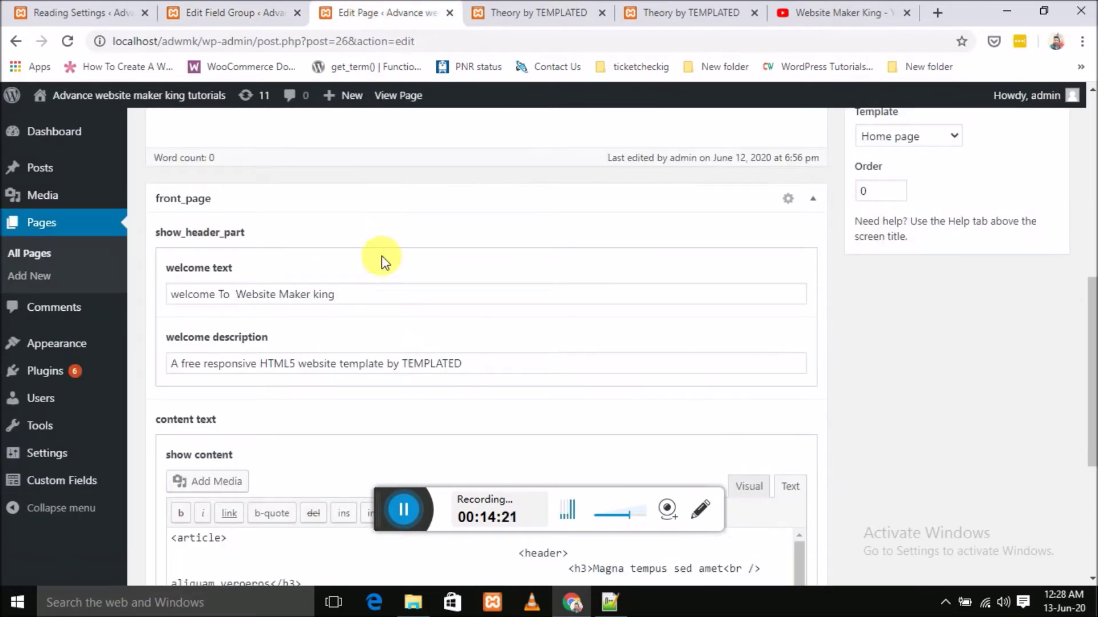
{"action": "scroll", "coordinate": [319, 301], "scroll_direction": "up", "scroll_amount": 3}
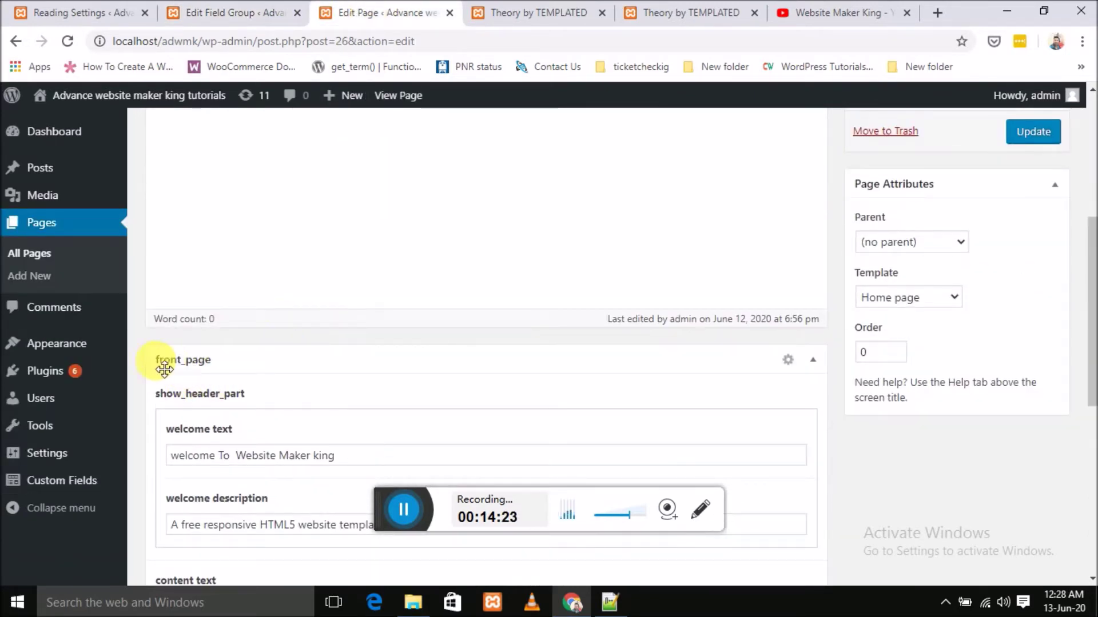
{"action": "scroll", "coordinate": [280, 378], "scroll_direction": "down", "scroll_amount": 3}
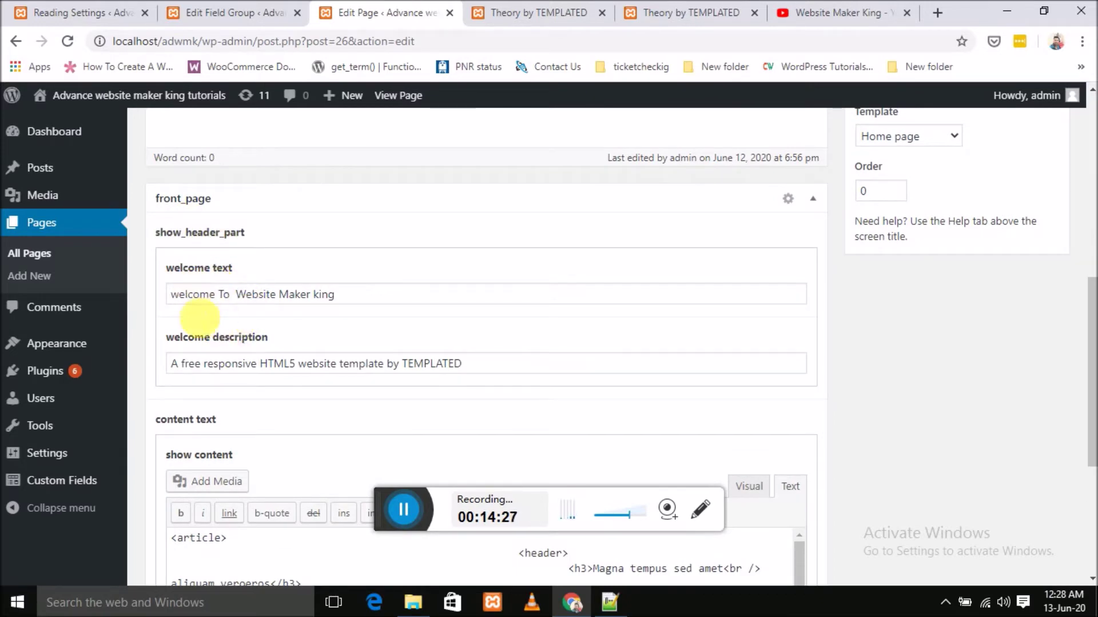
{"action": "scroll", "coordinate": [247, 337], "scroll_direction": "down", "scroll_amount": 2}
{"action": "scroll", "coordinate": [247, 337], "scroll_direction": "down", "scroll_amount": 1}
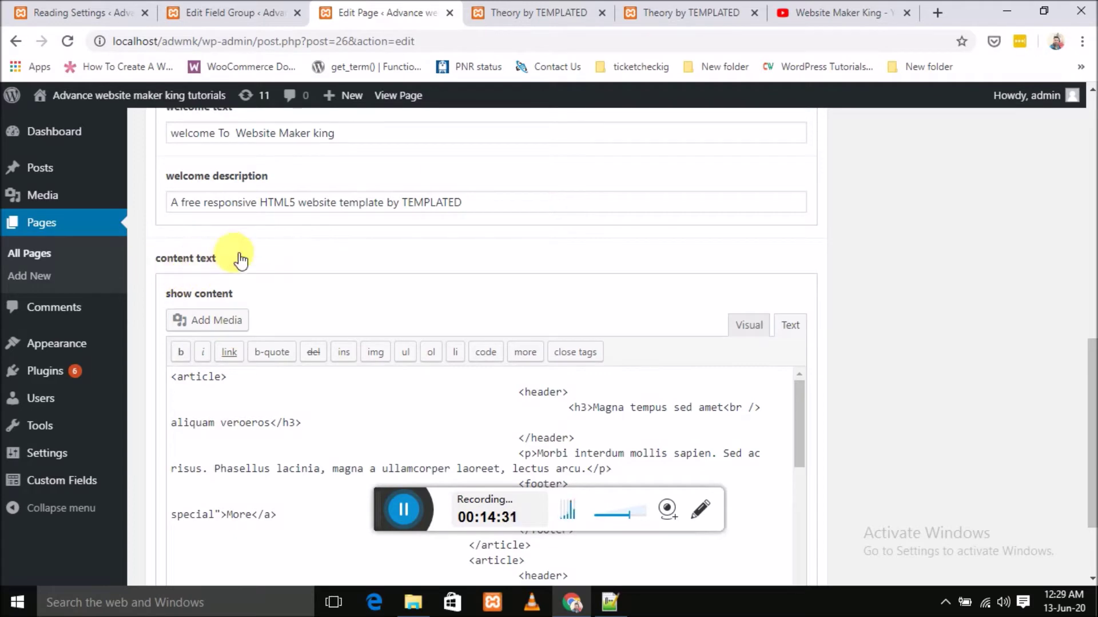
{"action": "scroll", "coordinate": [189, 269], "scroll_direction": "up", "scroll_amount": 7}
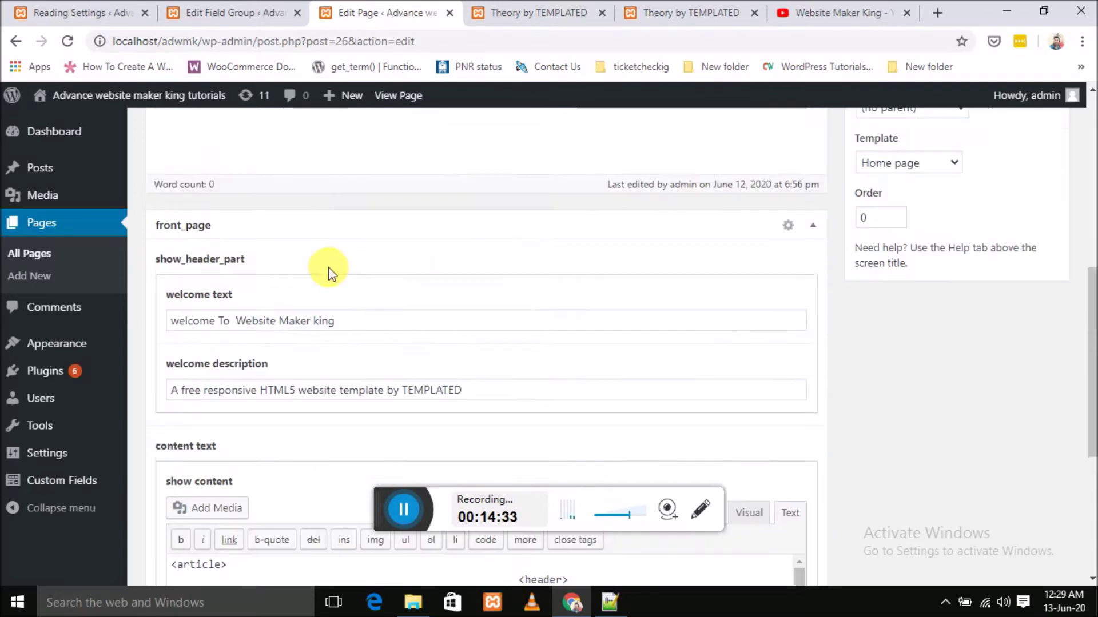
{"action": "scroll", "coordinate": [264, 319], "scroll_direction": "down", "scroll_amount": 4}
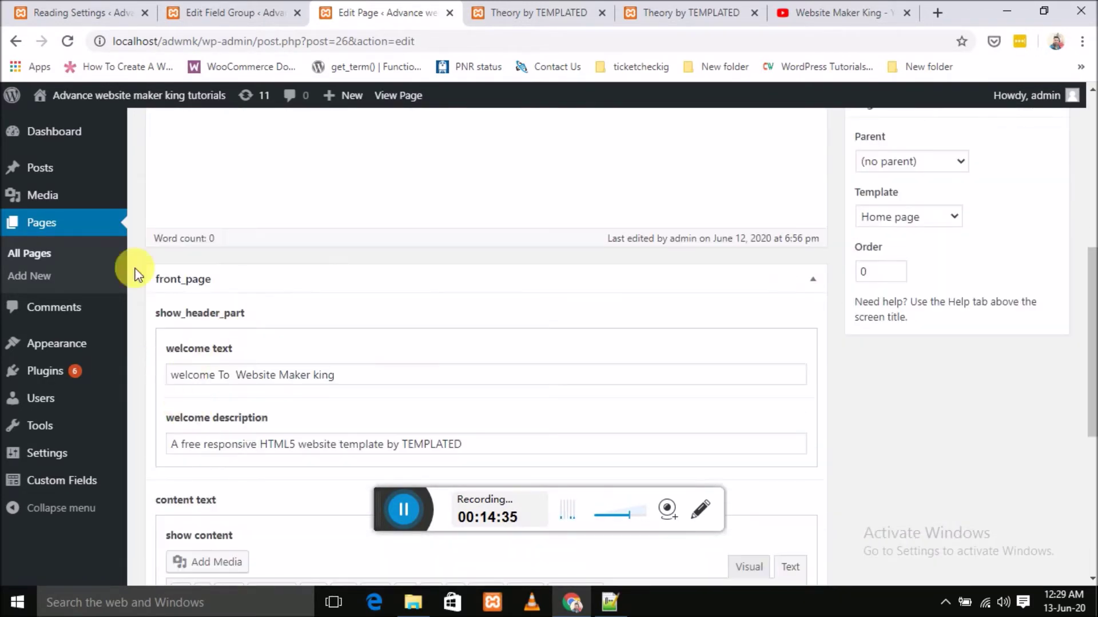
- Review the front_page field group's fields and location rule against the people section of the Theory home page
{"action": "left_click", "coordinate": [257, 12]}
{"action": "scroll", "coordinate": [391, 310], "scroll_direction": "up", "scroll_amount": 7}
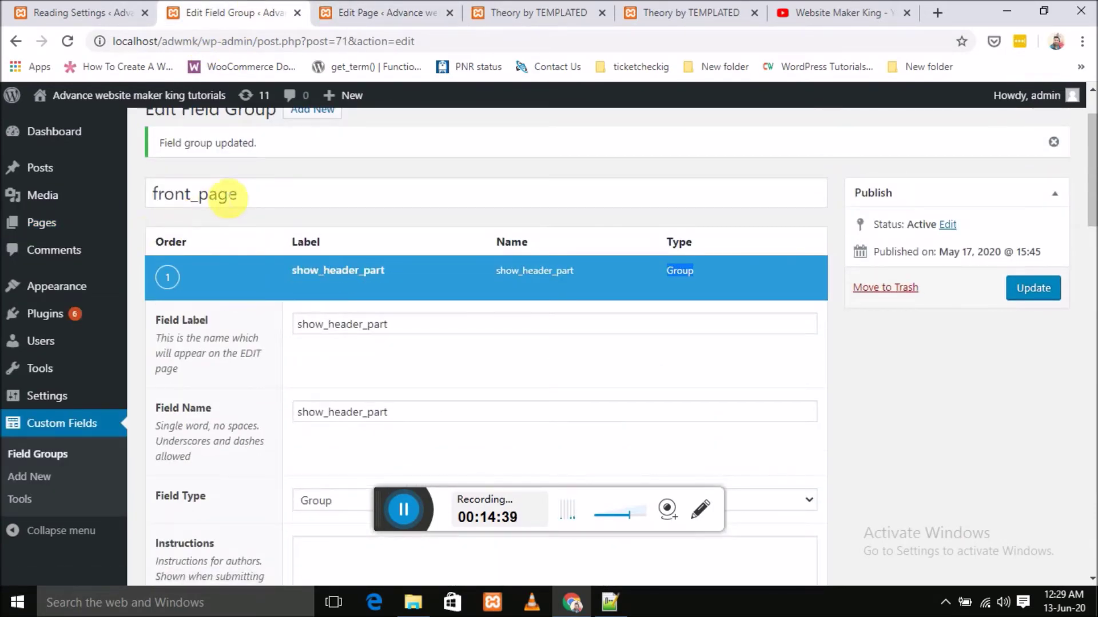
{"action": "scroll", "coordinate": [360, 411], "scroll_direction": "down", "scroll_amount": 10}
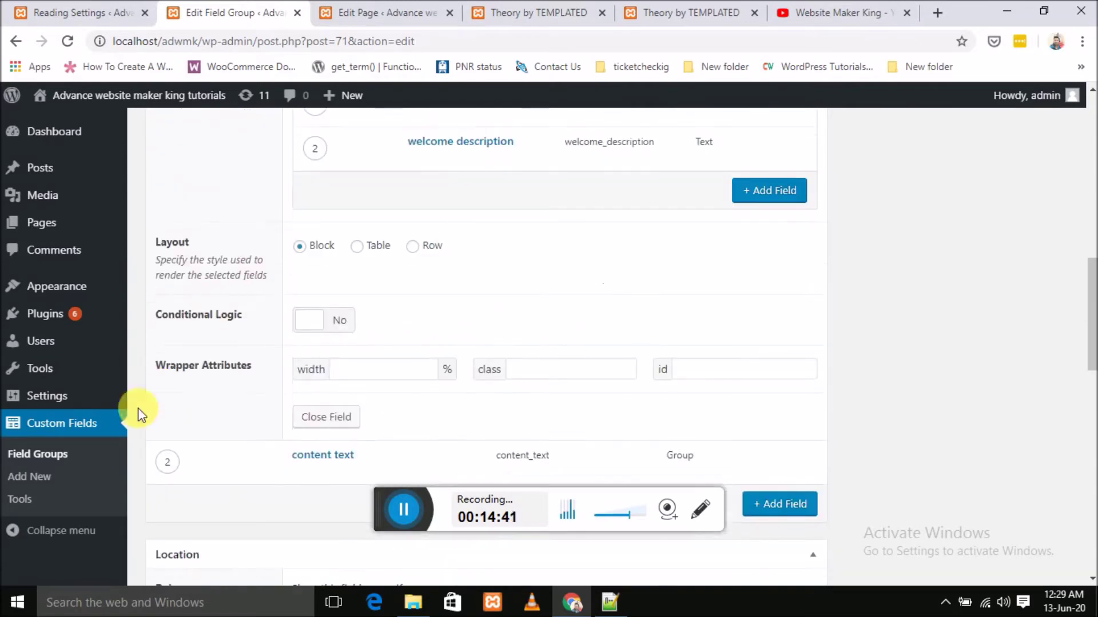
{"action": "scroll", "coordinate": [519, 228], "scroll_direction": "down", "scroll_amount": 4}
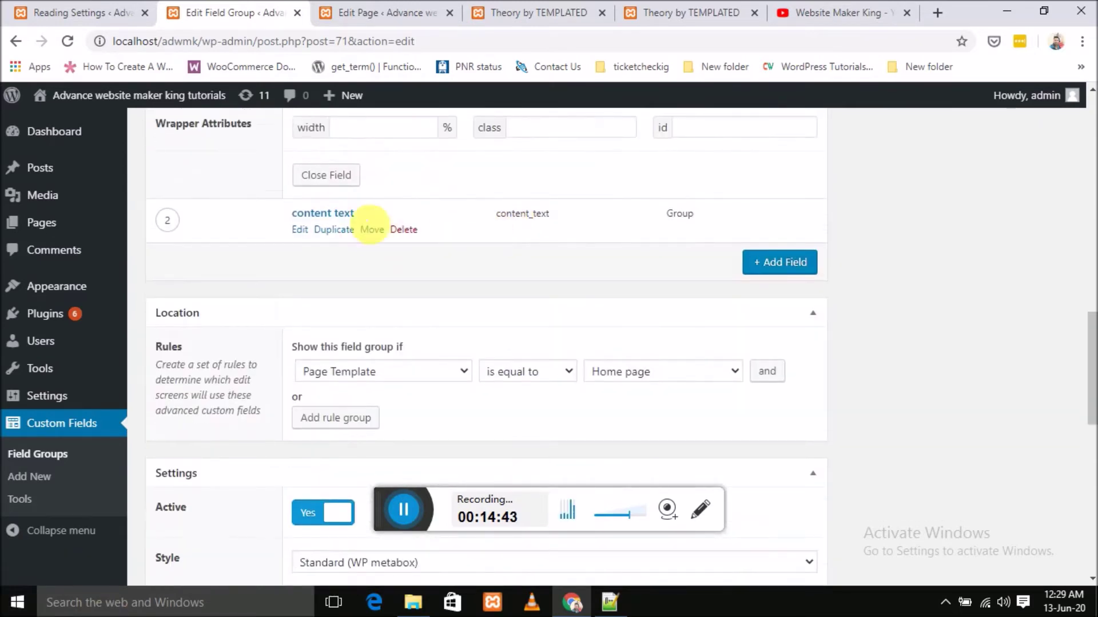
{"action": "left_click", "coordinate": [690, 13]}
{"action": "scroll", "coordinate": [575, 332], "scroll_direction": "down", "scroll_amount": 7}
{"action": "scroll", "coordinate": [521, 273], "scroll_direction": "up", "scroll_amount": 4}
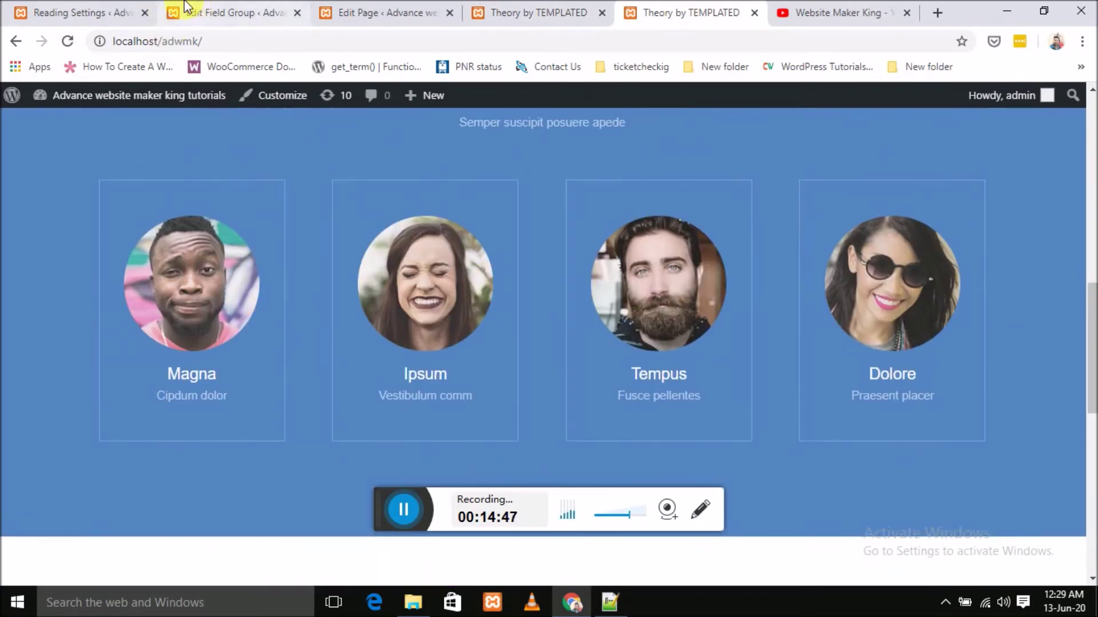
{"action": "left_click", "coordinate": [225, 11]}
{"action": "scroll", "coordinate": [355, 372], "scroll_direction": "up", "scroll_amount": 4}
{"action": "scroll", "coordinate": [417, 326], "scroll_direction": "down", "scroll_amount": 3}
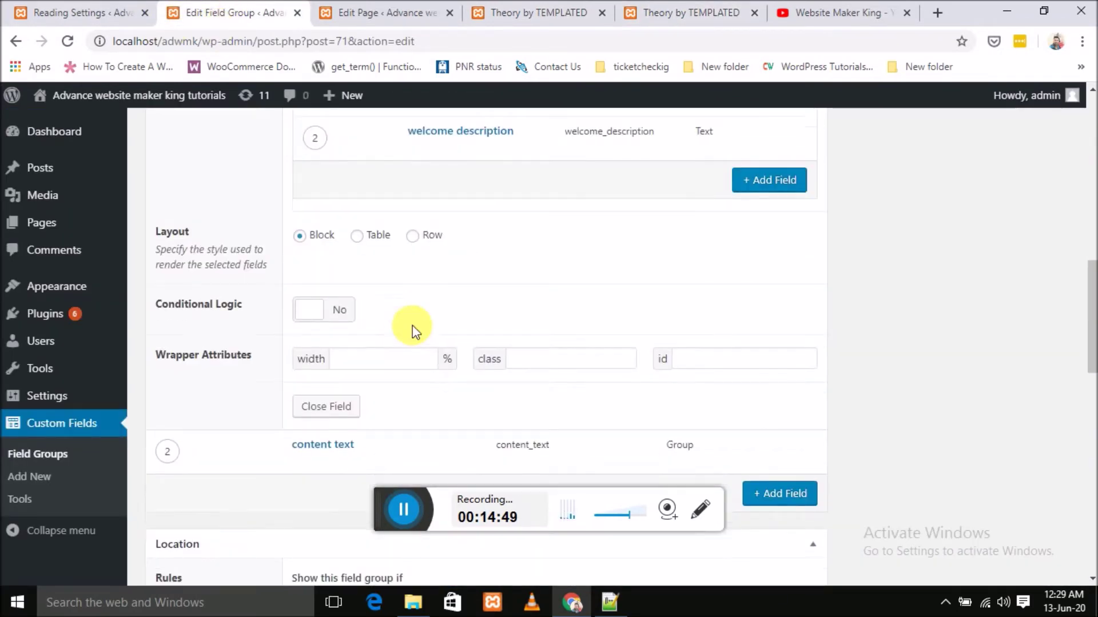
- Add a third field to the front_page field group and label it "add testimonial", correcting the word's spelling
{"action": "left_click", "coordinate": [774, 342]}
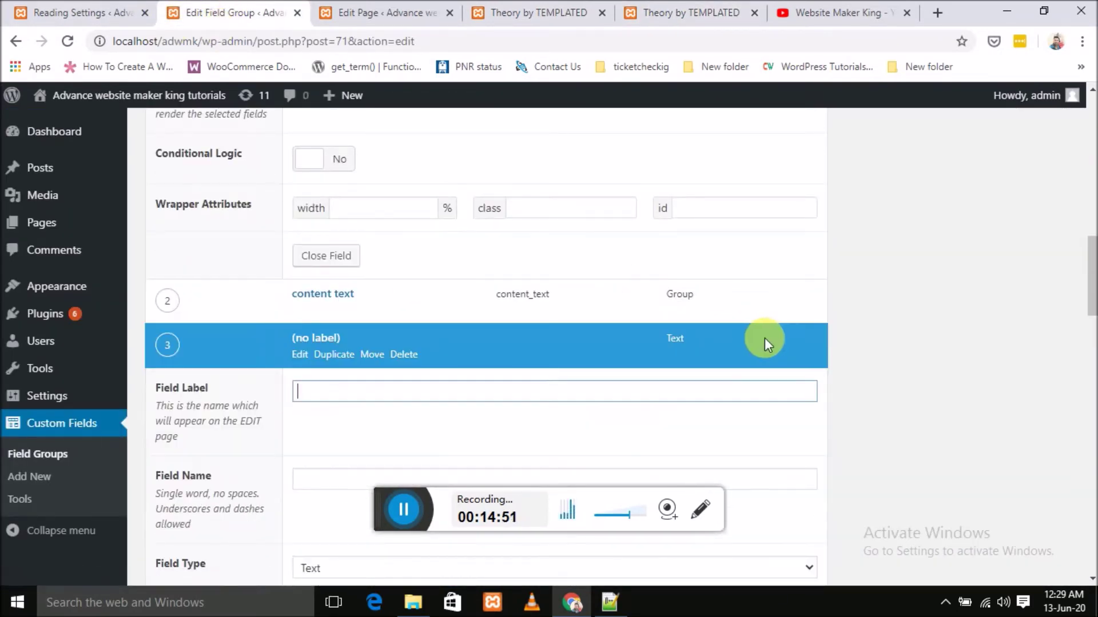
{"action": "scroll", "coordinate": [763, 338], "scroll_direction": "down", "scroll_amount": 15}
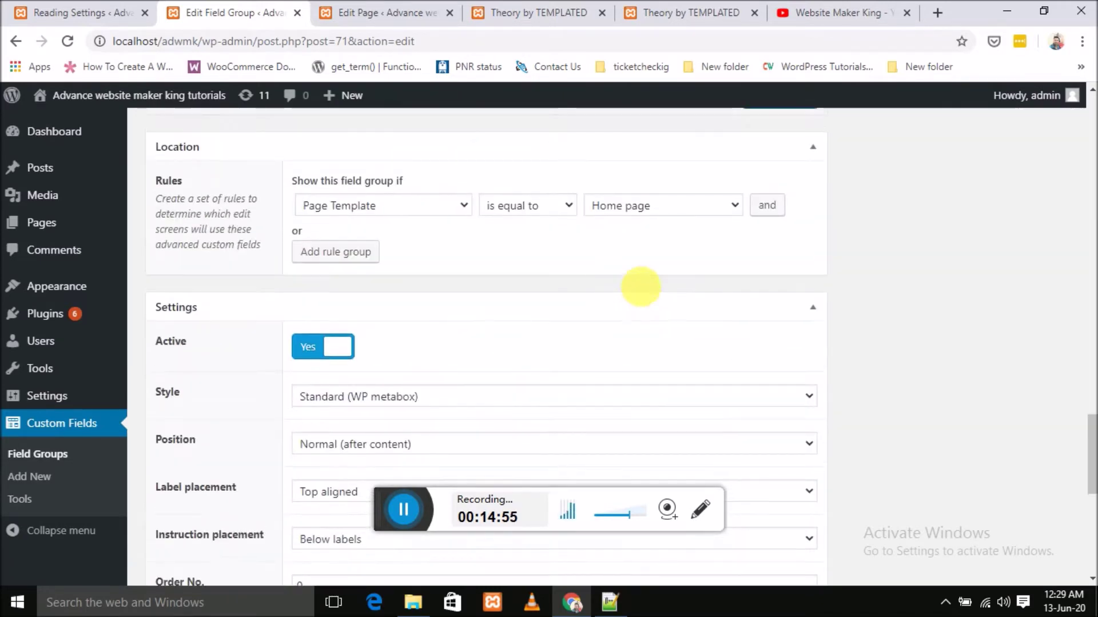
{"action": "scroll", "coordinate": [644, 297], "scroll_direction": "up", "scroll_amount": 12}
{"action": "scroll", "coordinate": [646, 298], "scroll_direction": "up", "scroll_amount": 7}
{"action": "scroll", "coordinate": [655, 300], "scroll_direction": "down", "scroll_amount": 3}
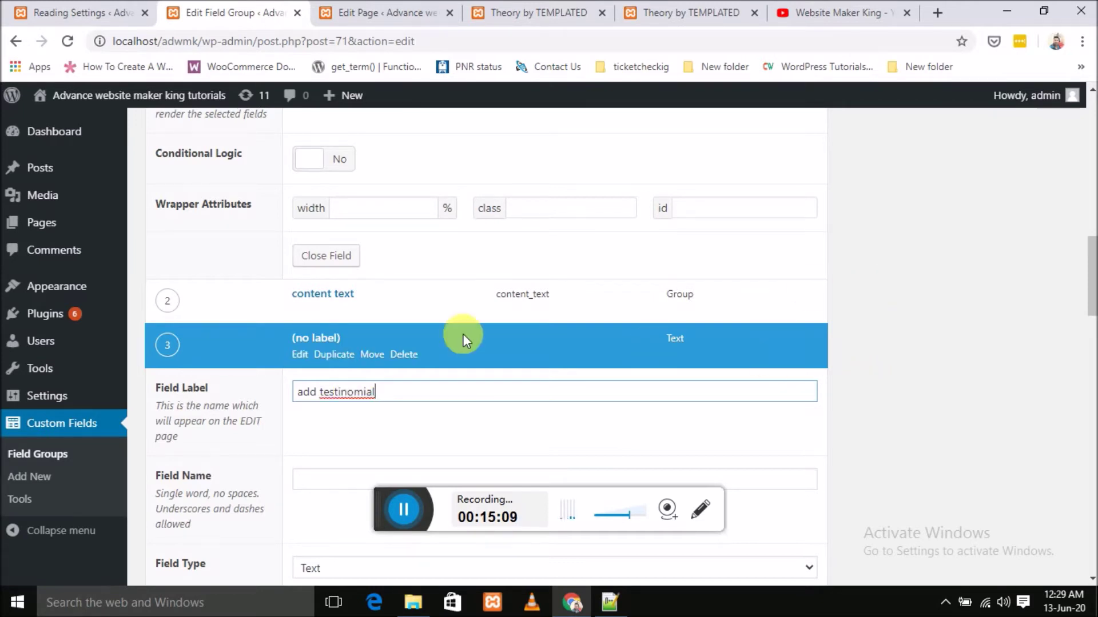
{"action": "right_click", "coordinate": [345, 392]}
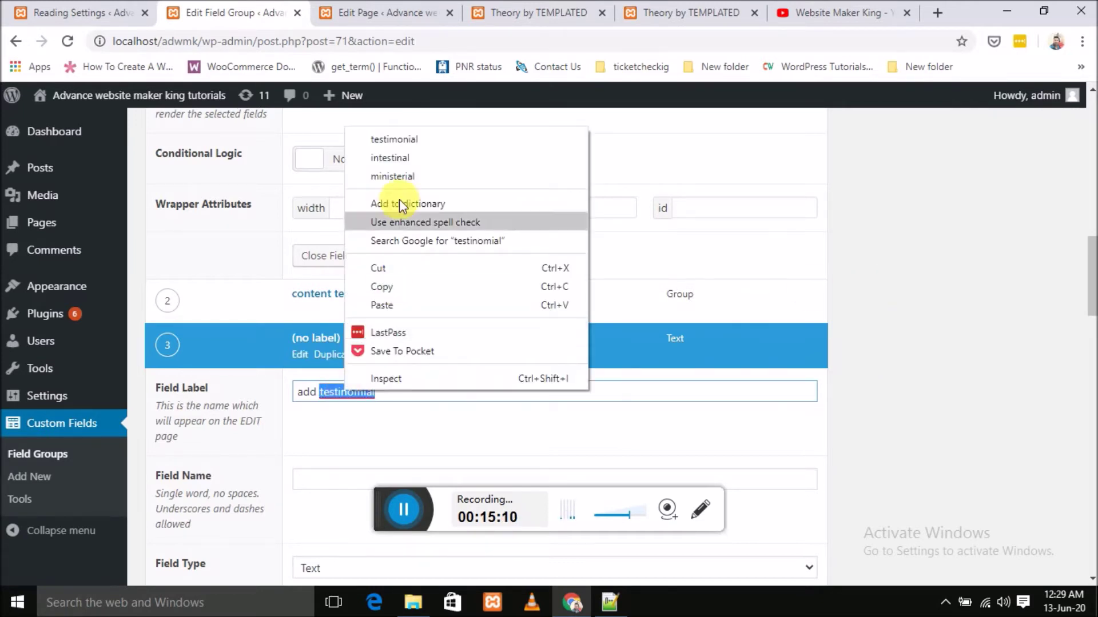
{"action": "left_click", "coordinate": [420, 140]}
{"action": "scroll", "coordinate": [998, 323], "scroll_direction": "down", "scroll_amount": 3}
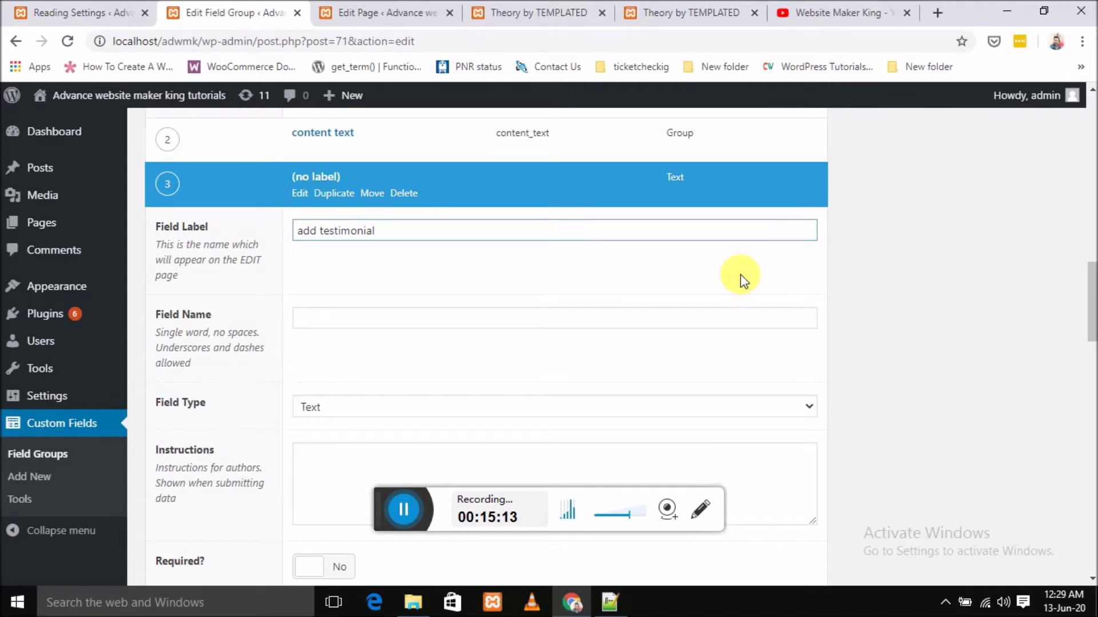
- Check both Theory home page views and the page's edit screen, and return to the front_page field group
{"action": "left_click", "coordinate": [520, 13]}
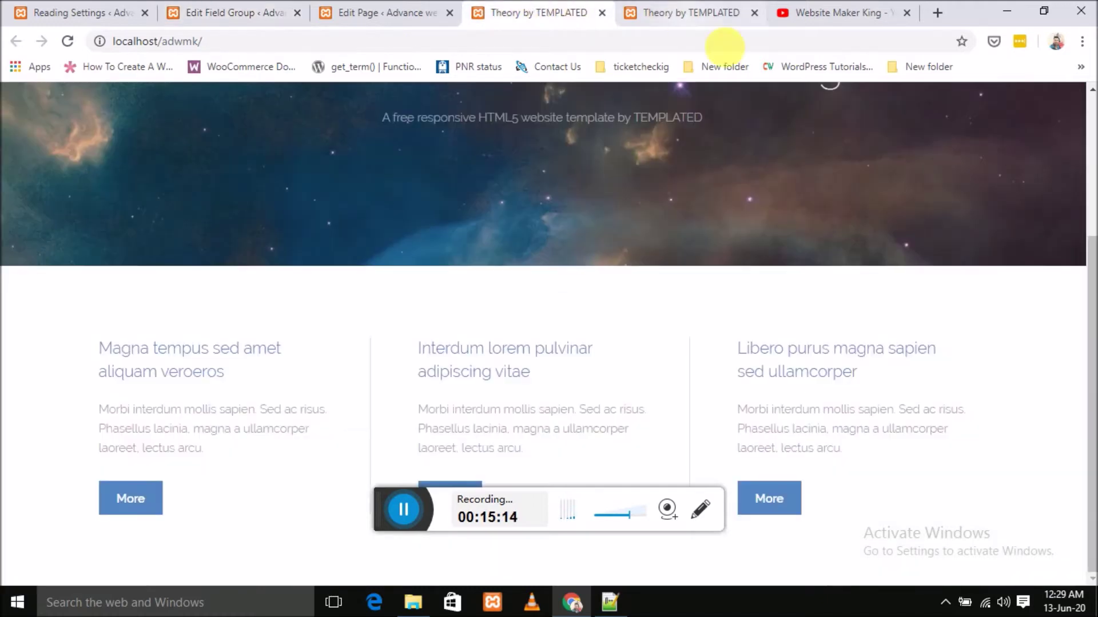
{"action": "left_click", "coordinate": [651, 10]}
{"action": "scroll", "coordinate": [642, 373], "scroll_direction": "down", "scroll_amount": 3}
{"action": "scroll", "coordinate": [588, 263], "scroll_direction": "up", "scroll_amount": 3}
{"action": "left_click", "coordinate": [474, 12]}
{"action": "left_click", "coordinate": [368, 8]}
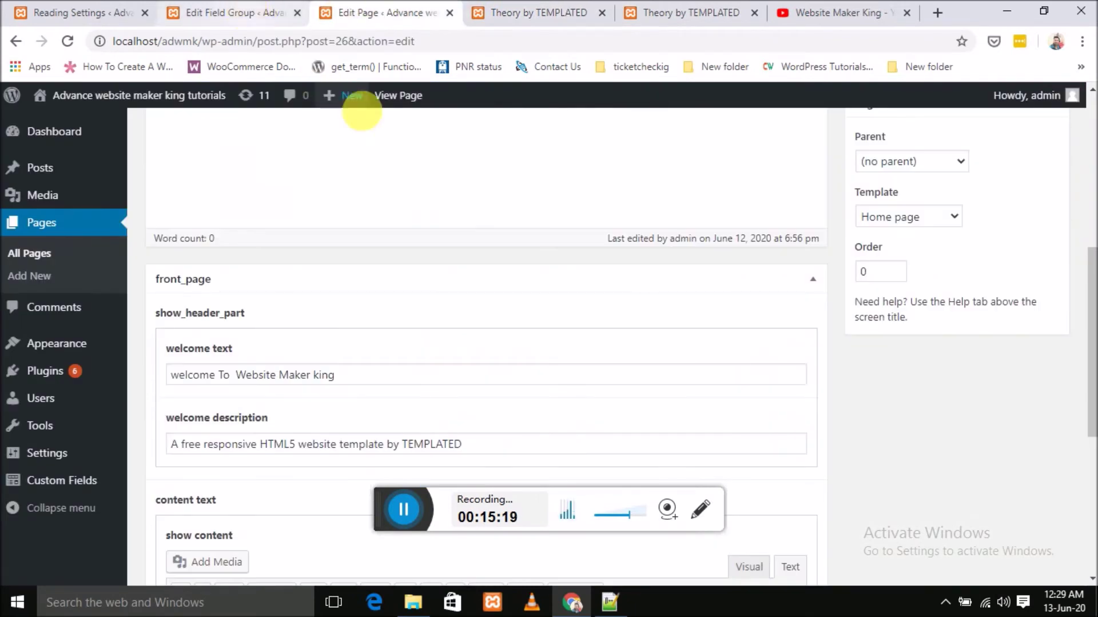
{"action": "left_click", "coordinate": [228, 17]}
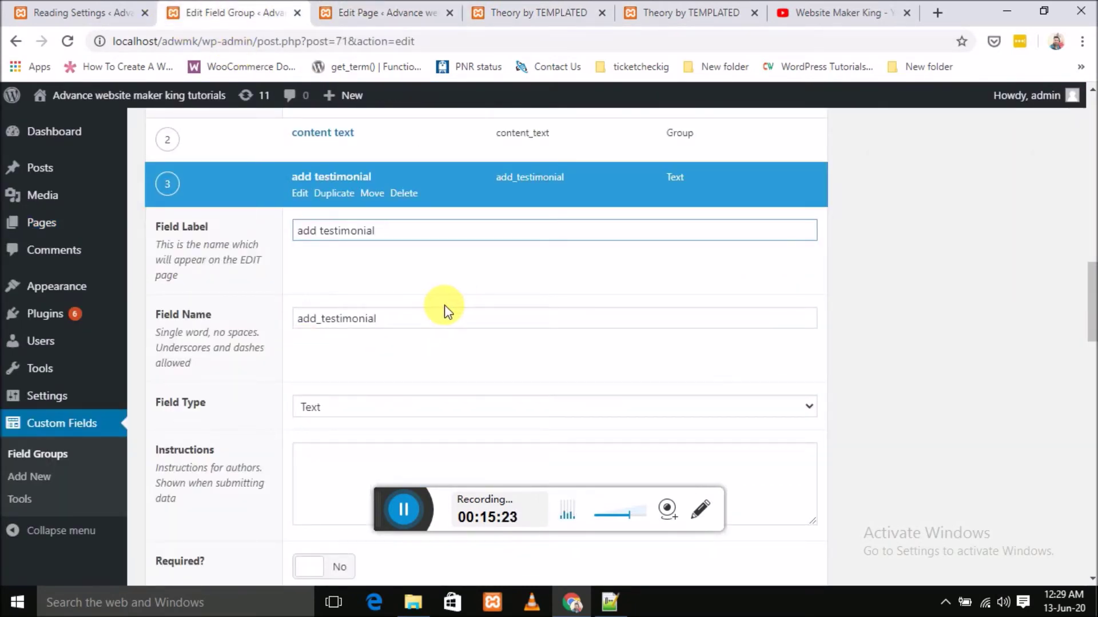
- Set the add testimonial field's type to Wysiwyg Editor and update the field group
{"action": "scroll", "coordinate": [444, 307], "scroll_direction": "up", "scroll_amount": 1}
{"action": "scroll", "coordinate": [446, 311], "scroll_direction": "down", "scroll_amount": 3}
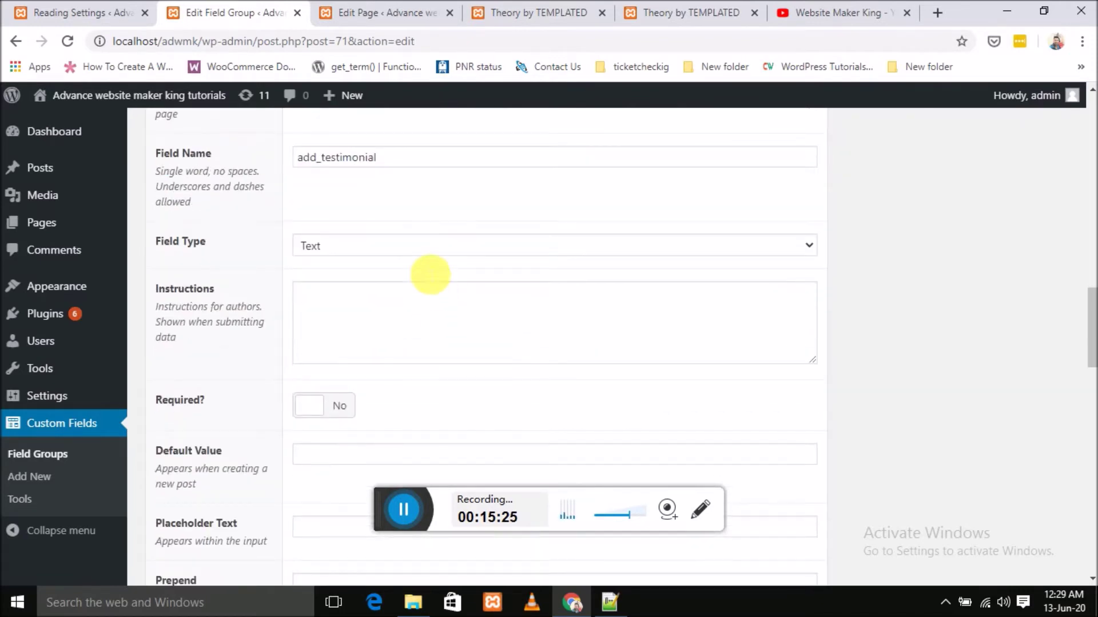
{"action": "left_click", "coordinate": [409, 250]}
{"action": "scroll", "coordinate": [405, 317], "scroll_direction": "down", "scroll_amount": 3}
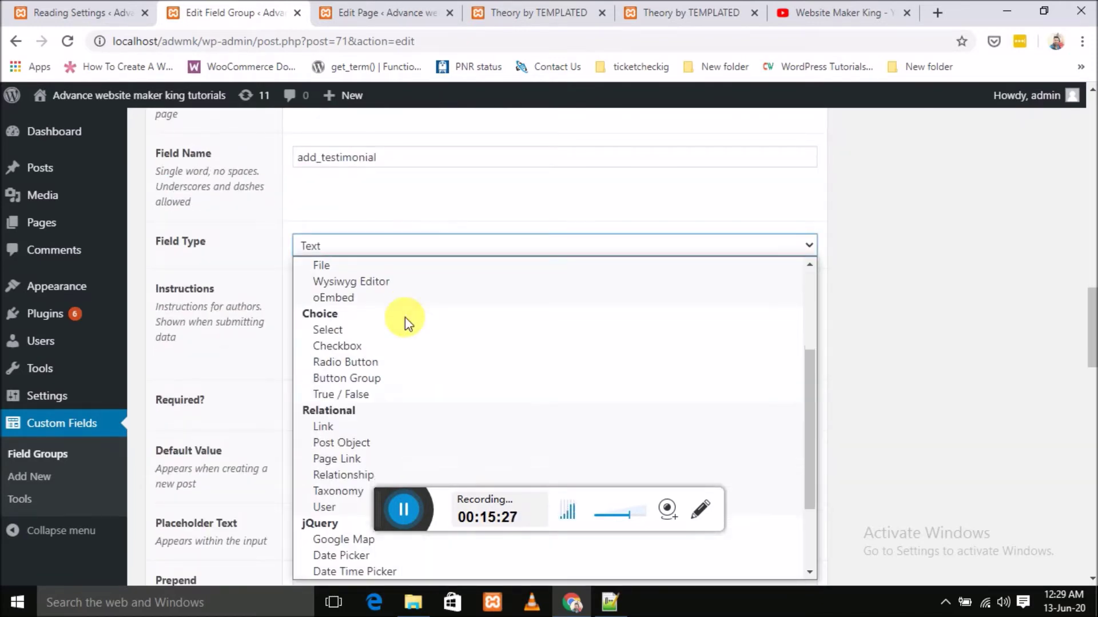
{"action": "scroll", "coordinate": [372, 320], "scroll_direction": "up", "scroll_amount": 3}
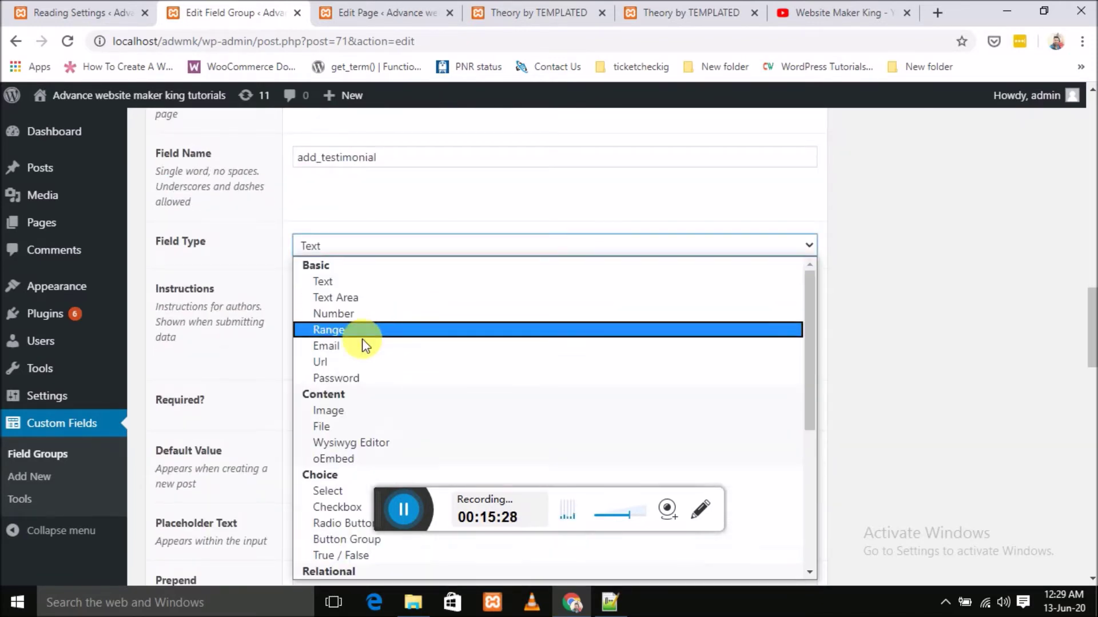
{"action": "left_click", "coordinate": [365, 443]}
{"action": "scroll", "coordinate": [1010, 299], "scroll_direction": "down", "scroll_amount": 5}
{"action": "scroll", "coordinate": [1023, 295], "scroll_direction": "up", "scroll_amount": 20}
{"action": "left_click", "coordinate": [1033, 367]}
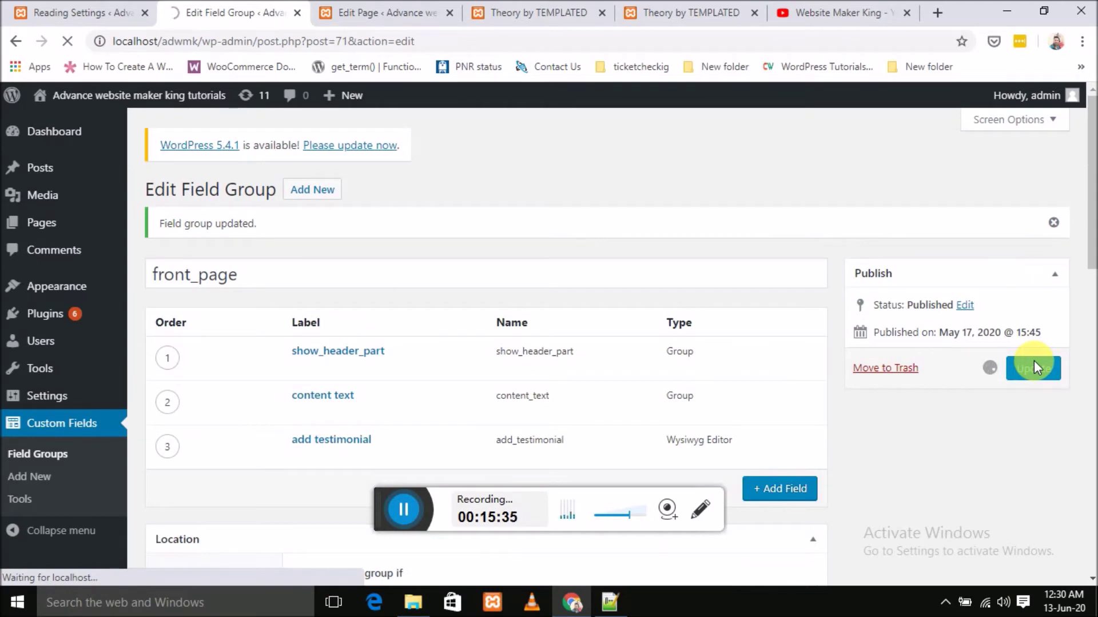
- Open the content text group field for editing and review its sub fields
{"action": "scroll", "coordinate": [355, 477], "scroll_direction": "down", "scroll_amount": 3}
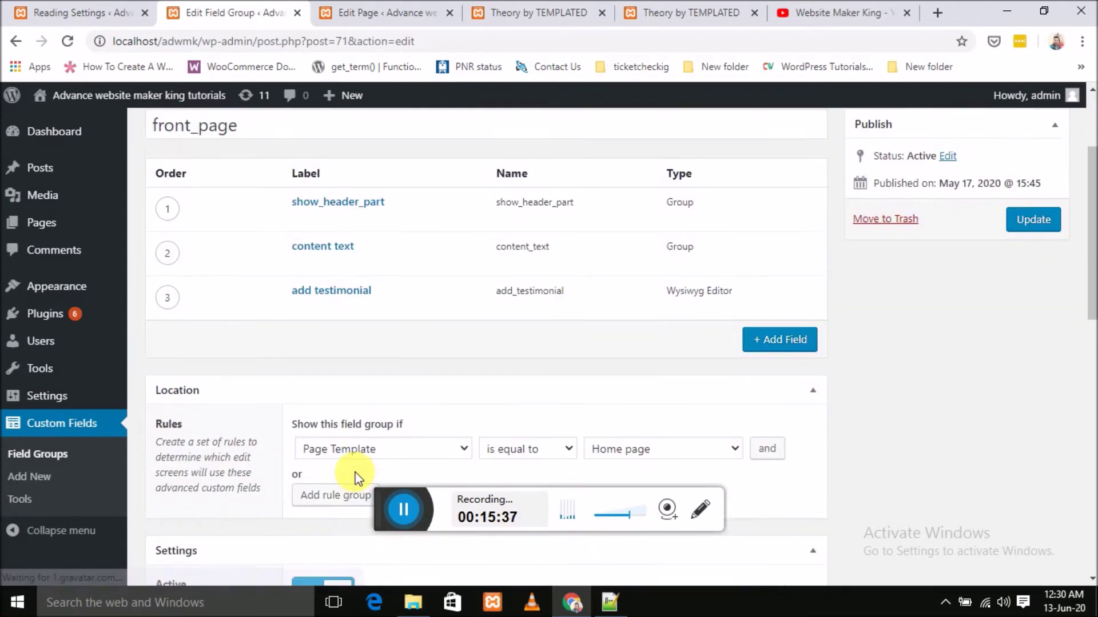
{"action": "mouse_move", "coordinate": [421, 275]}
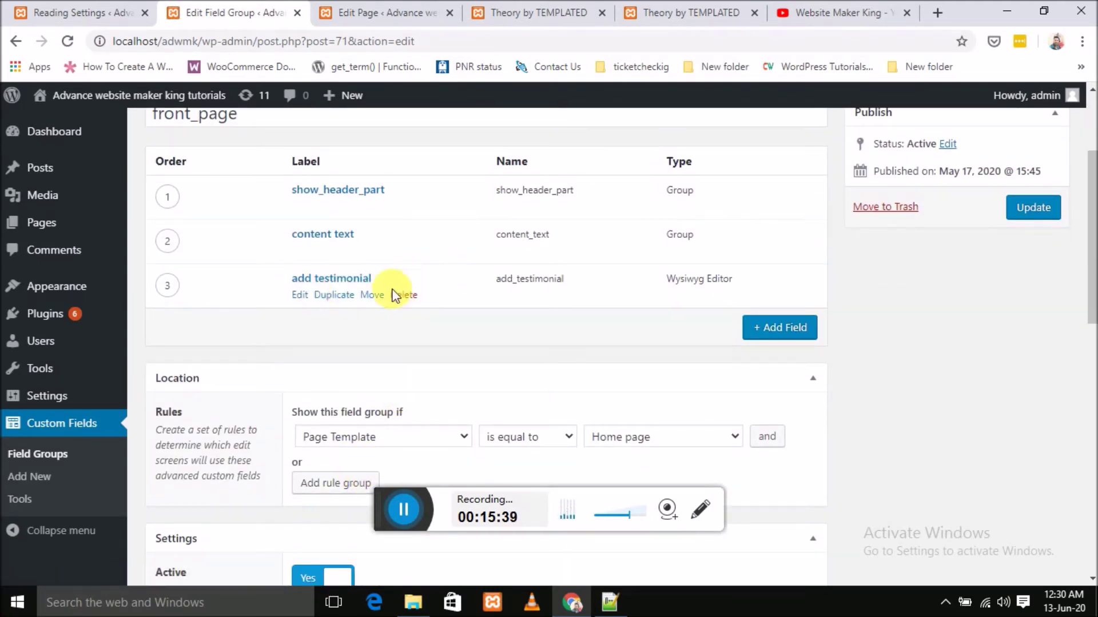
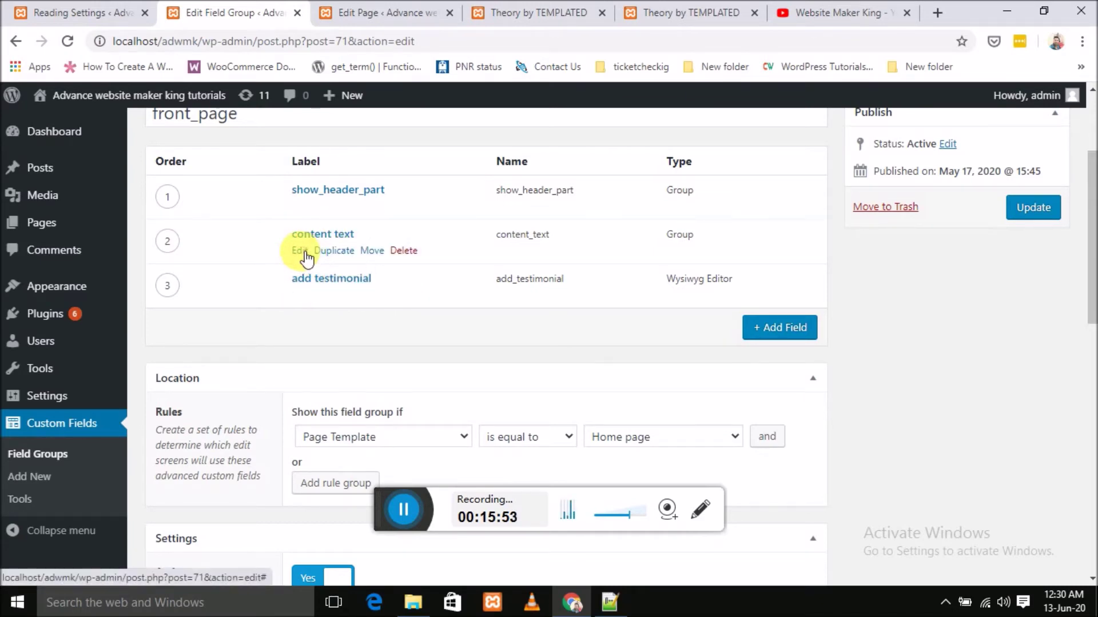
{"action": "left_click", "coordinate": [301, 252]}
{"action": "scroll", "coordinate": [381, 299], "scroll_direction": "down", "scroll_amount": 4}
{"action": "scroll", "coordinate": [383, 302], "scroll_direction": "down", "scroll_amount": 2}
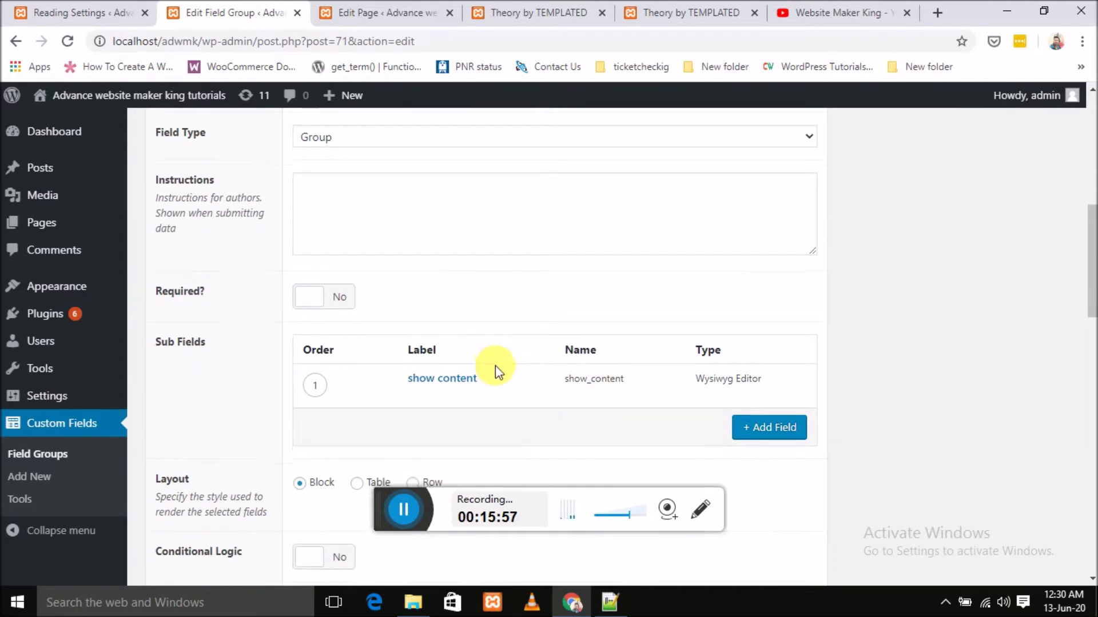
{"action": "scroll", "coordinate": [495, 360], "scroll_direction": "down", "scroll_amount": 3}
{"action": "scroll", "coordinate": [506, 343], "scroll_direction": "down", "scroll_amount": 4}
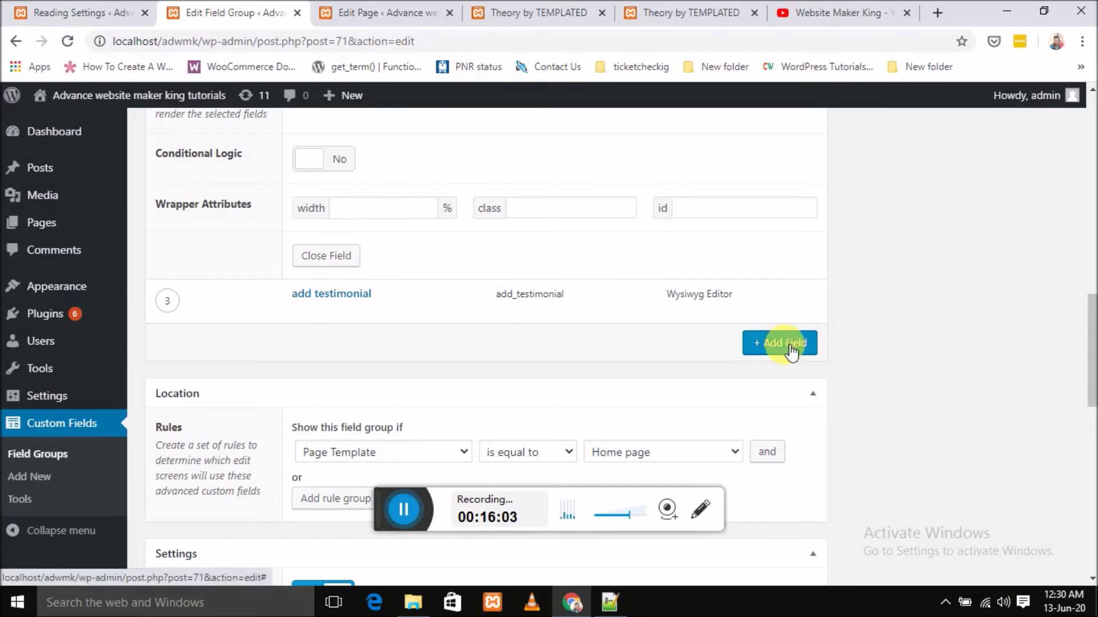
{"action": "scroll", "coordinate": [791, 351], "scroll_direction": "up", "scroll_amount": 3}
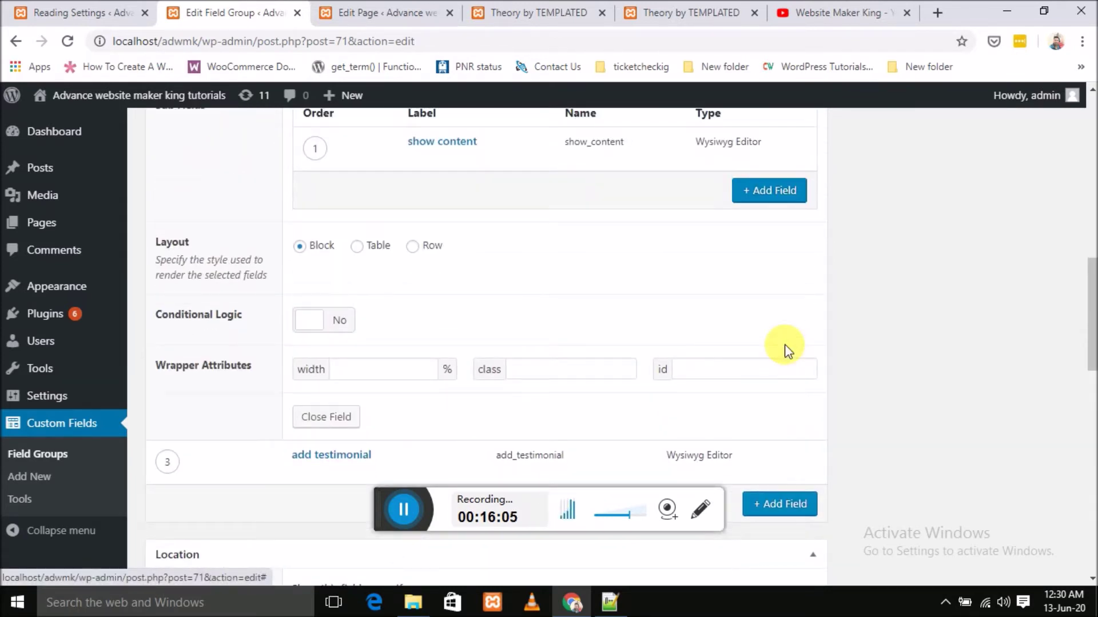
{"action": "scroll", "coordinate": [784, 344], "scroll_direction": "up", "scroll_amount": 3}
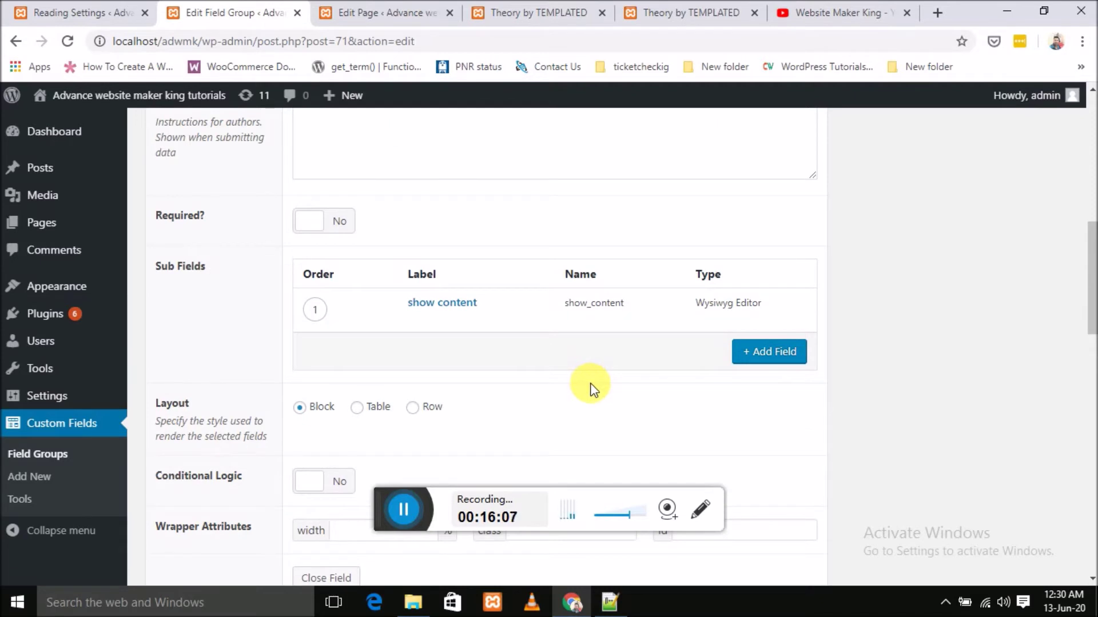
- Add a second sub field to the content text group and label it "add testimonial", correcting the word's spelling
{"action": "left_click", "coordinate": [769, 351]}
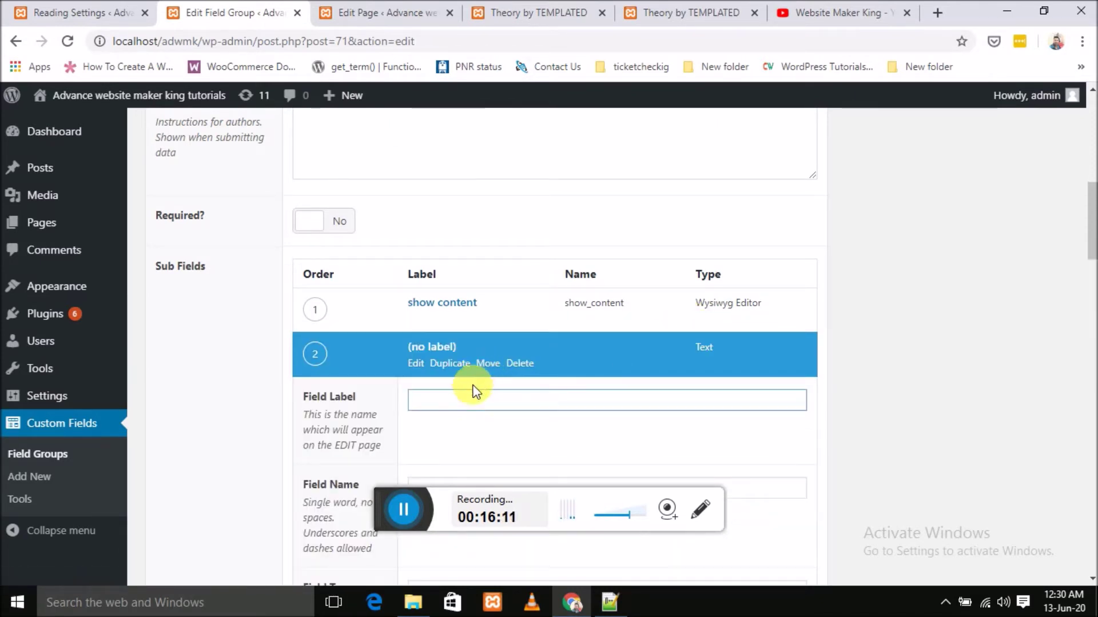
{"action": "scroll", "coordinate": [516, 304], "scroll_direction": "up", "scroll_amount": 9}
{"action": "scroll", "coordinate": [516, 304], "scroll_direction": "down", "scroll_amount": 12}
{"action": "scroll", "coordinate": [509, 377], "scroll_direction": "down", "scroll_amount": 5}
{"action": "scroll", "coordinate": [503, 382], "scroll_direction": "up", "scroll_amount": 5}
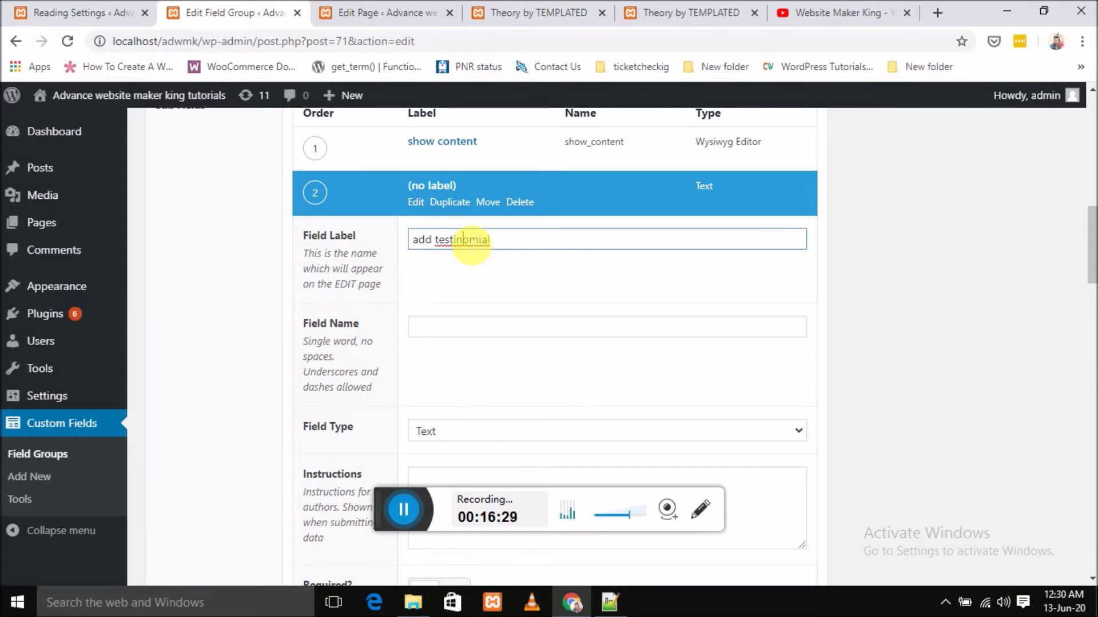
{"action": "right_click", "coordinate": [466, 242]}
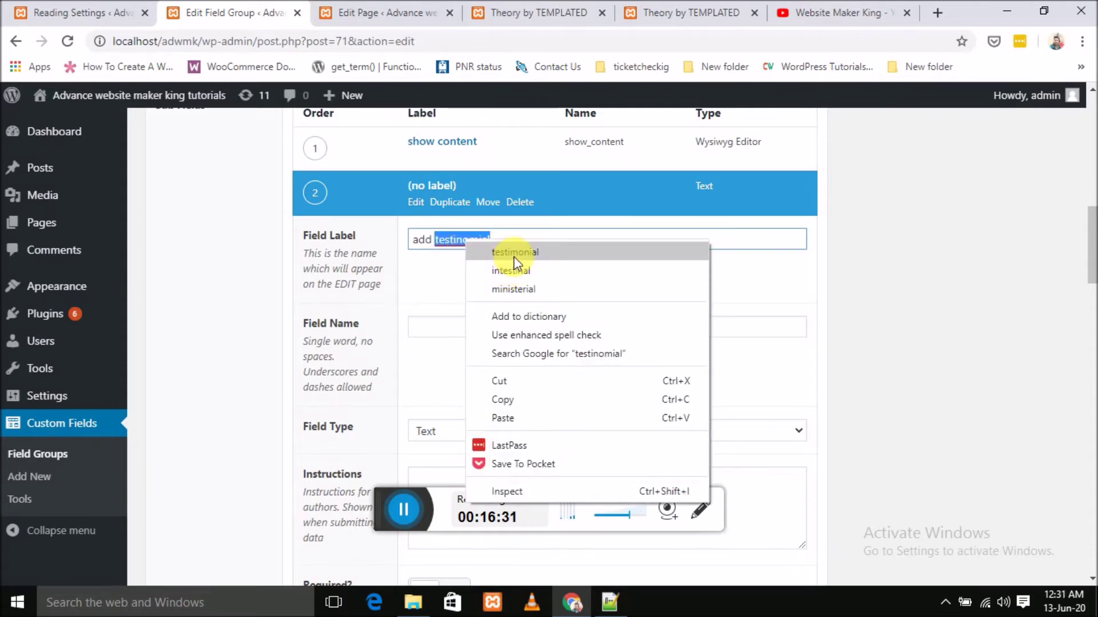
{"action": "left_click", "coordinate": [518, 253]}
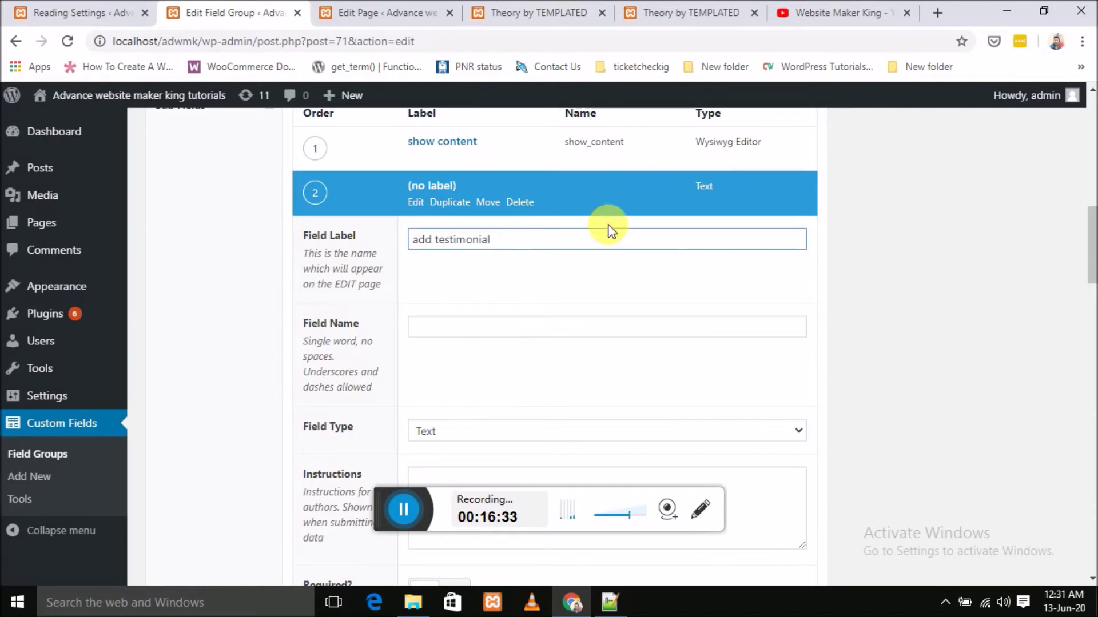
- Set the add testimonial sub field's type to Wysiwyg Editor and update the field group
{"action": "scroll", "coordinate": [552, 297], "scroll_direction": "down", "scroll_amount": 3}
{"action": "scroll", "coordinate": [550, 284], "scroll_direction": "up", "scroll_amount": 3}
{"action": "scroll", "coordinate": [520, 262], "scroll_direction": "down", "scroll_amount": 3}
{"action": "left_click", "coordinate": [520, 262]}
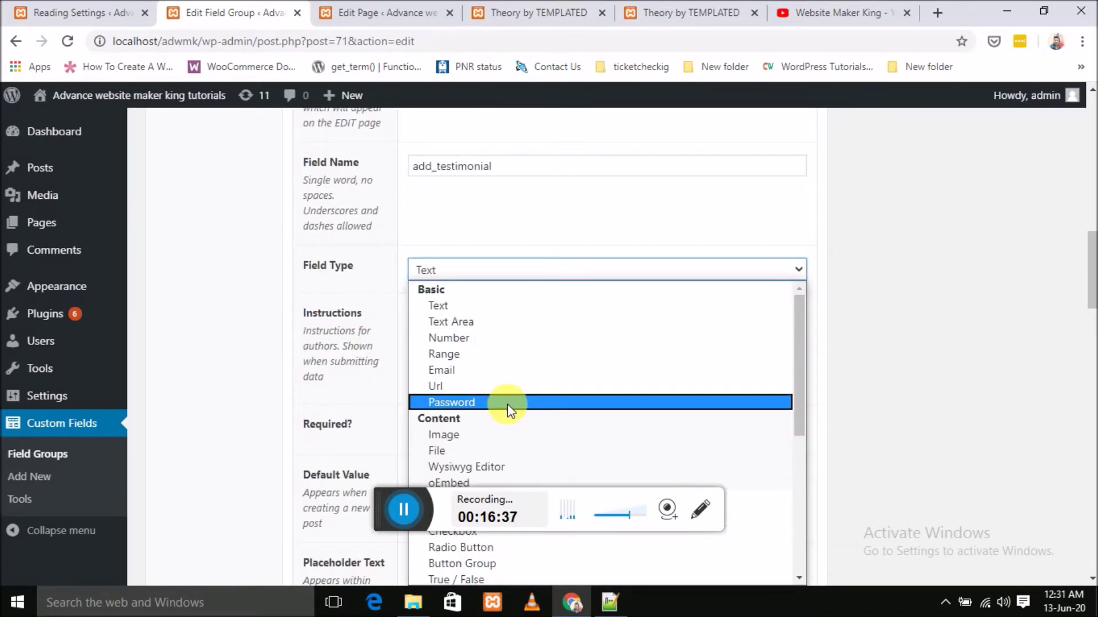
{"action": "scroll", "coordinate": [507, 404], "scroll_direction": "down", "scroll_amount": 5}
{"action": "scroll", "coordinate": [499, 324], "scroll_direction": "up", "scroll_amount": 3}
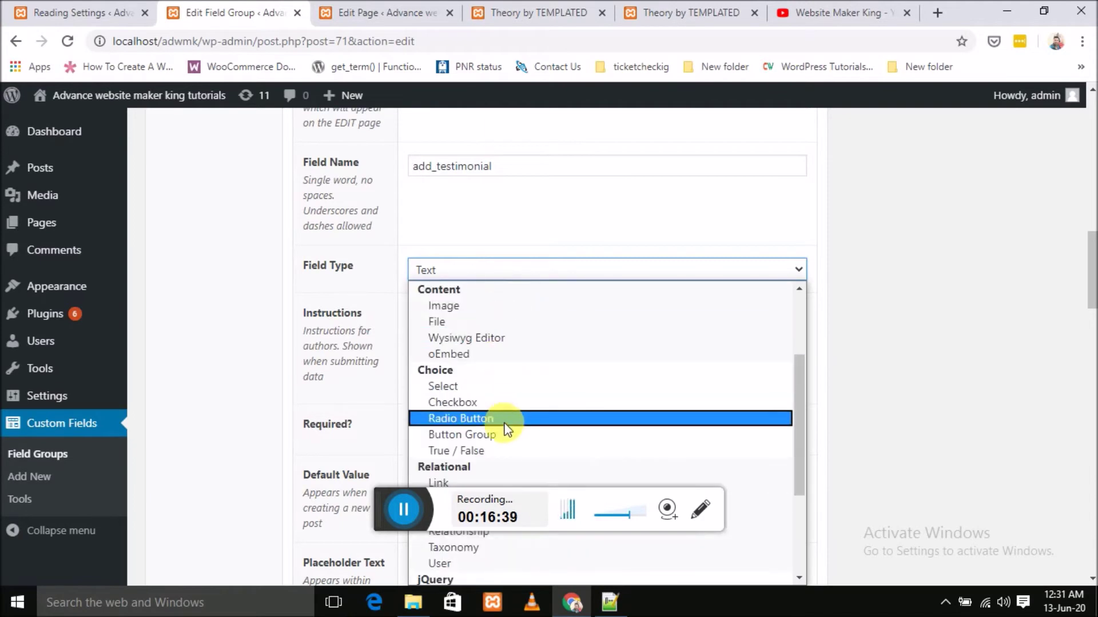
{"action": "left_click", "coordinate": [494, 337]}
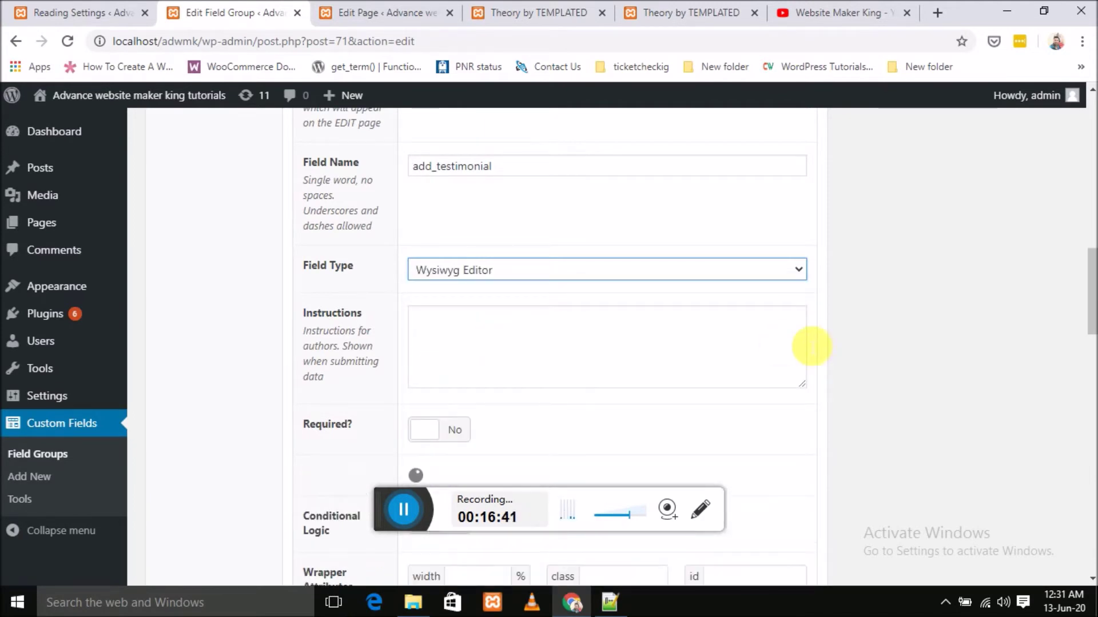
{"action": "scroll", "coordinate": [812, 347], "scroll_direction": "up", "scroll_amount": 15}
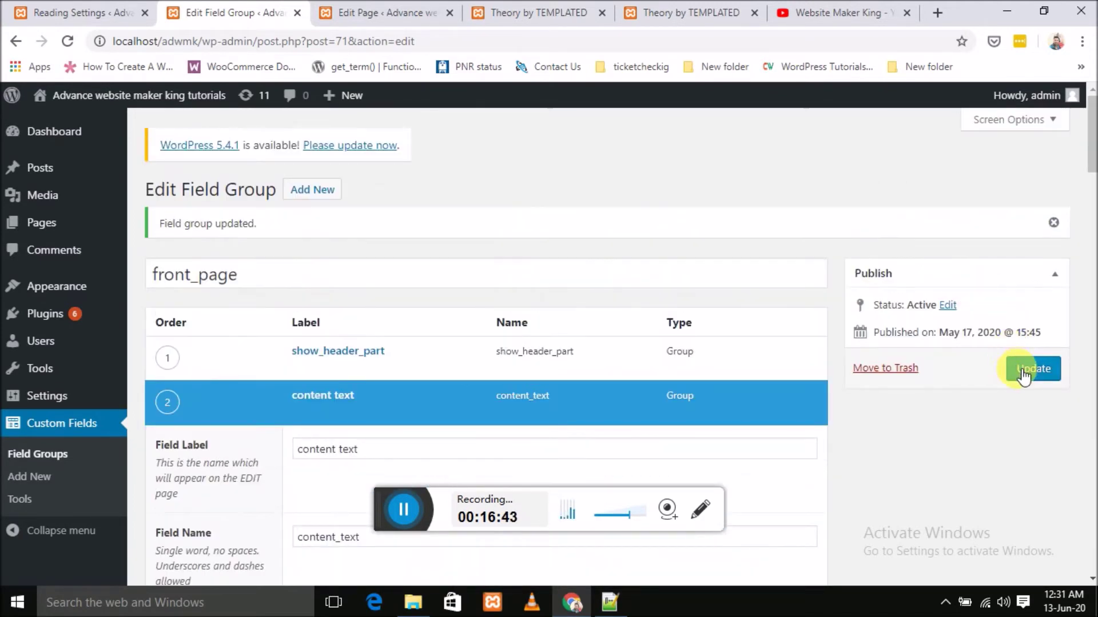
{"action": "left_click", "coordinate": [1033, 369]}
- Delete the separate top-level add testimonial field from the front_page field group
{"action": "scroll", "coordinate": [355, 211], "scroll_direction": "down", "scroll_amount": 4}
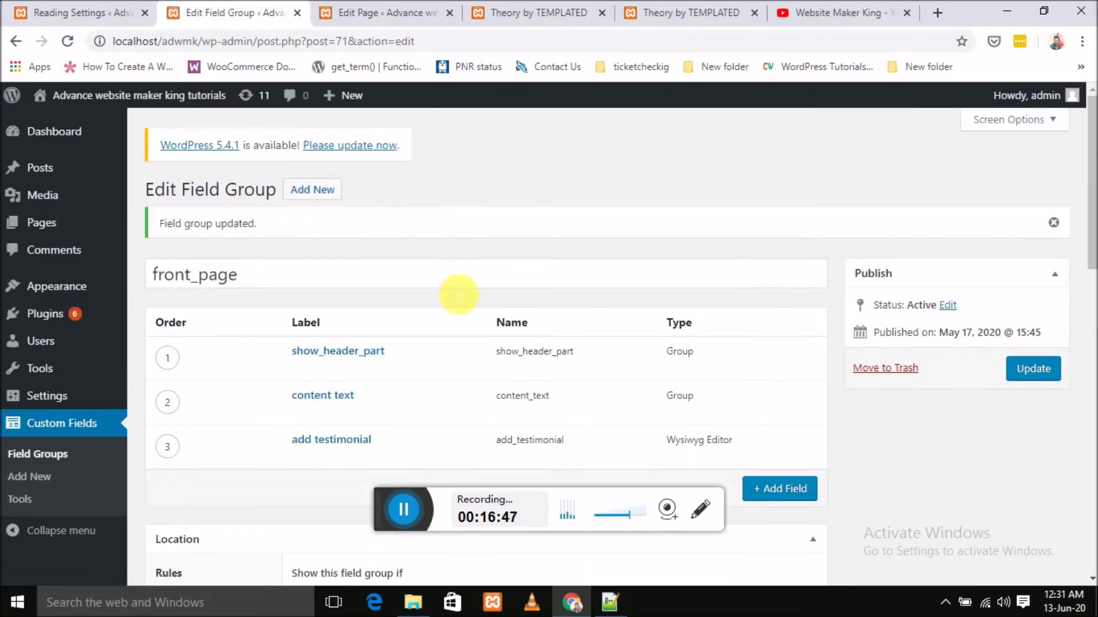
{"action": "scroll", "coordinate": [406, 278], "scroll_direction": "down", "scroll_amount": 3}
{"action": "left_click", "coordinate": [409, 297]}
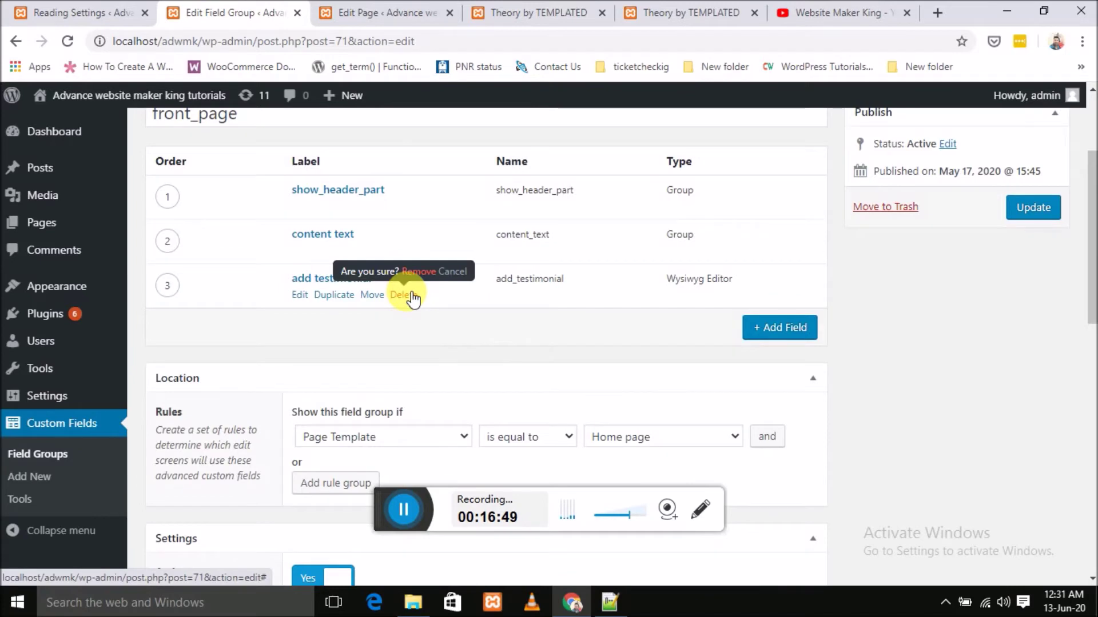
{"action": "left_click", "coordinate": [407, 294]}
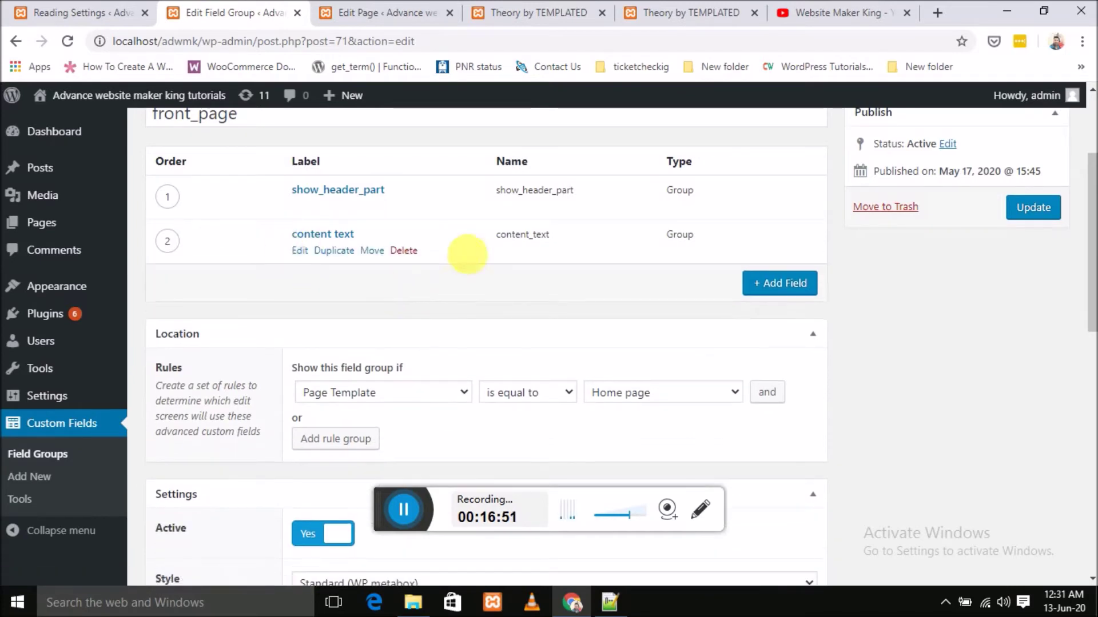
- Check the add_testimonial name among the content text group's sub fields and update the front_page field group
{"action": "scroll", "coordinate": [233, 301], "scroll_direction": "up", "scroll_amount": 3}
{"action": "scroll", "coordinate": [350, 290], "scroll_direction": "down", "scroll_amount": 1}
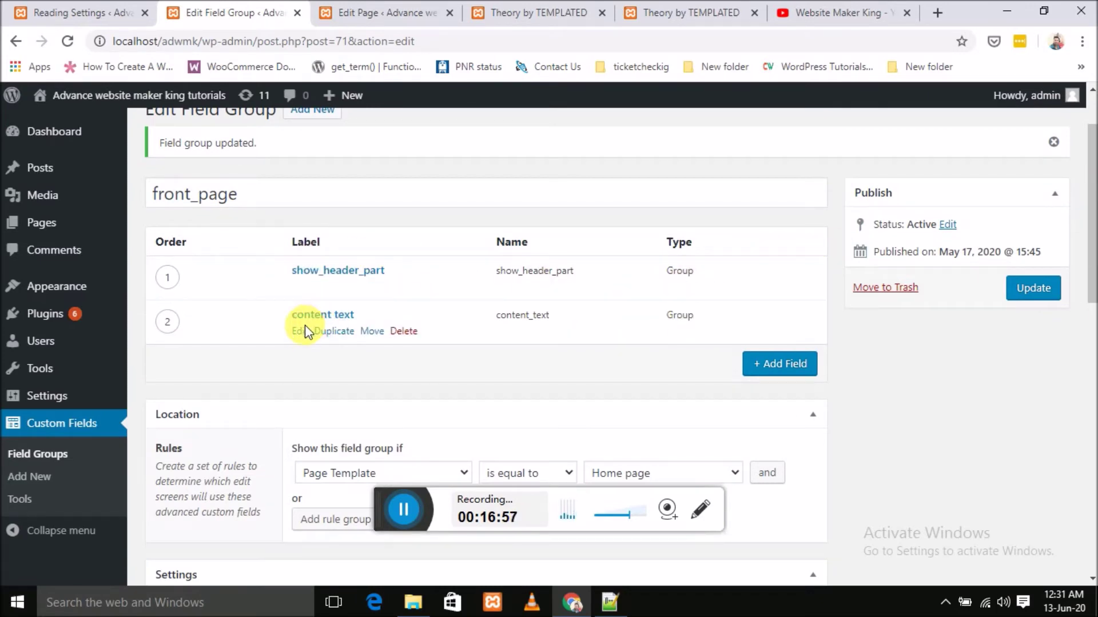
{"action": "left_click", "coordinate": [305, 331]}
{"action": "scroll", "coordinate": [539, 313], "scroll_direction": "down", "scroll_amount": 7}
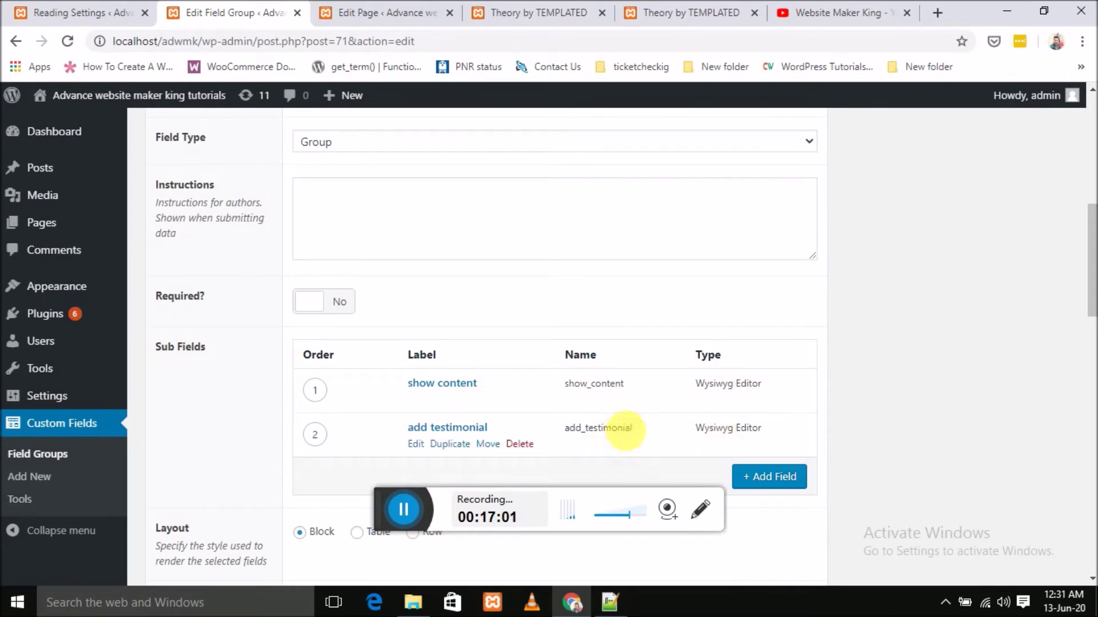
{"action": "left_click_drag", "start_coordinate": [638, 432], "coordinate": [562, 431]}
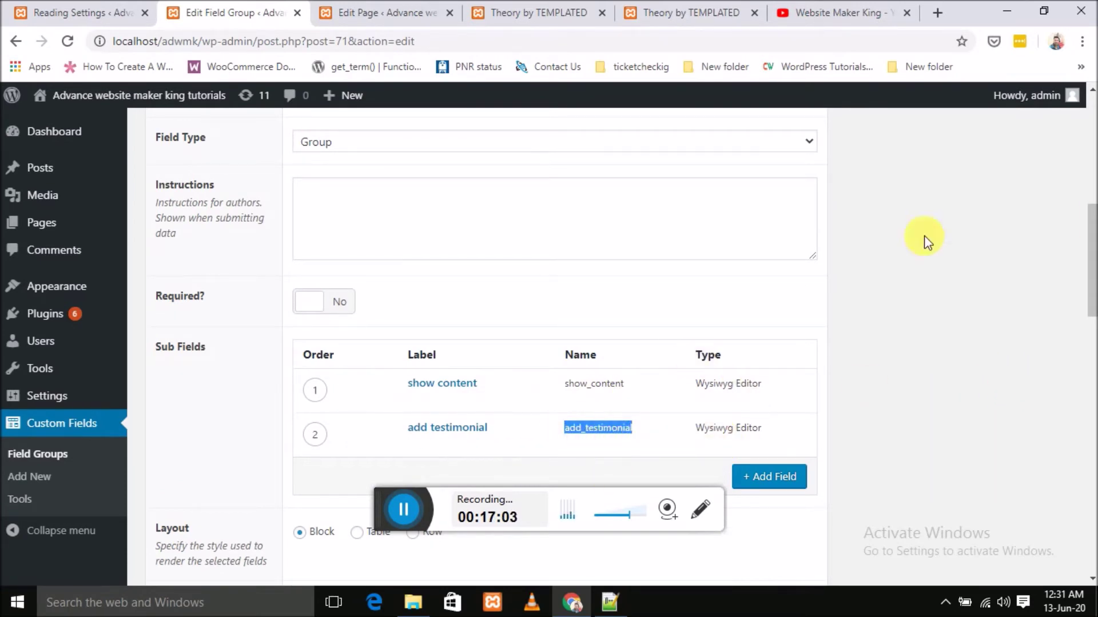
{"action": "scroll", "coordinate": [1093, 289], "scroll_direction": "up", "scroll_amount": 1}
{"action": "scroll", "coordinate": [1044, 245], "scroll_direction": "up", "scroll_amount": 7}
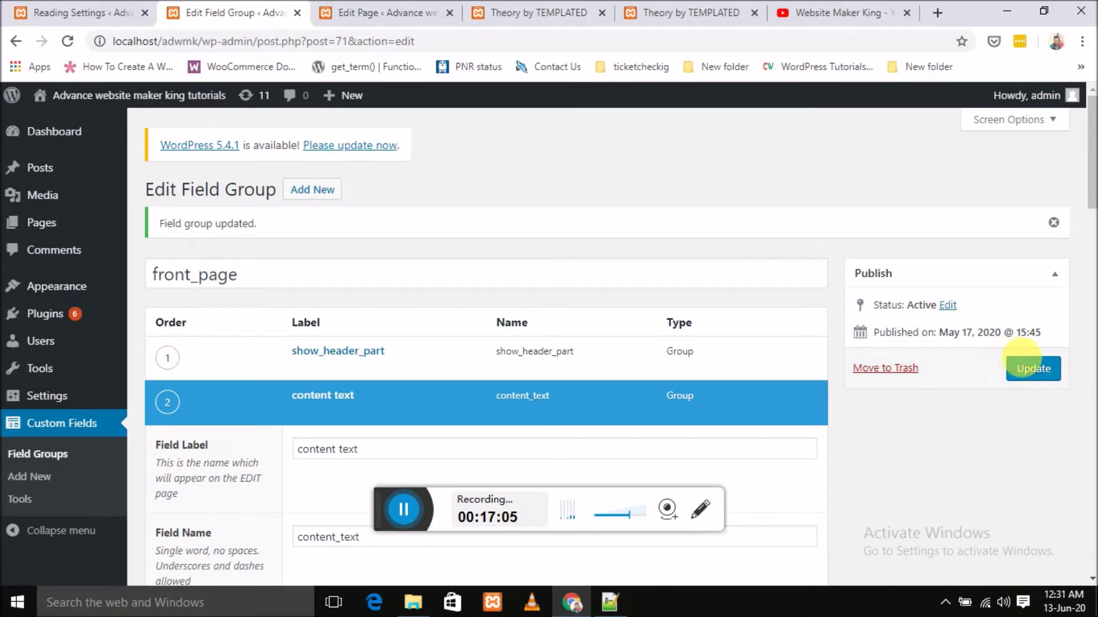
{"action": "left_click", "coordinate": [1034, 368]}
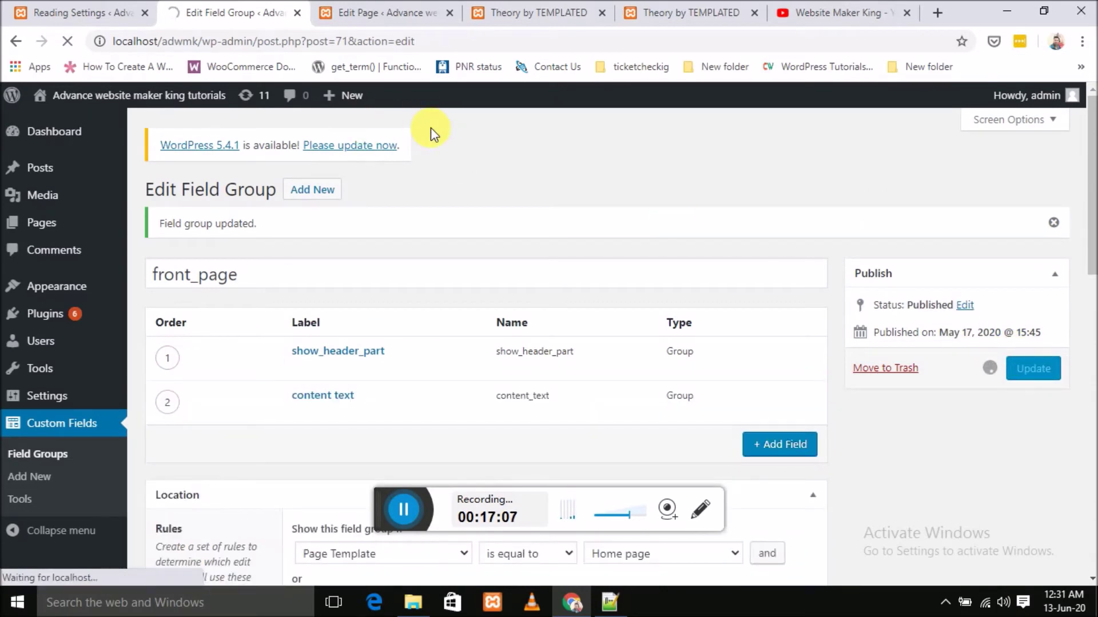
- Switch to Notepad++ and examine the extent of the section Two markup in index.php
{"action": "left_click", "coordinate": [609, 601]}
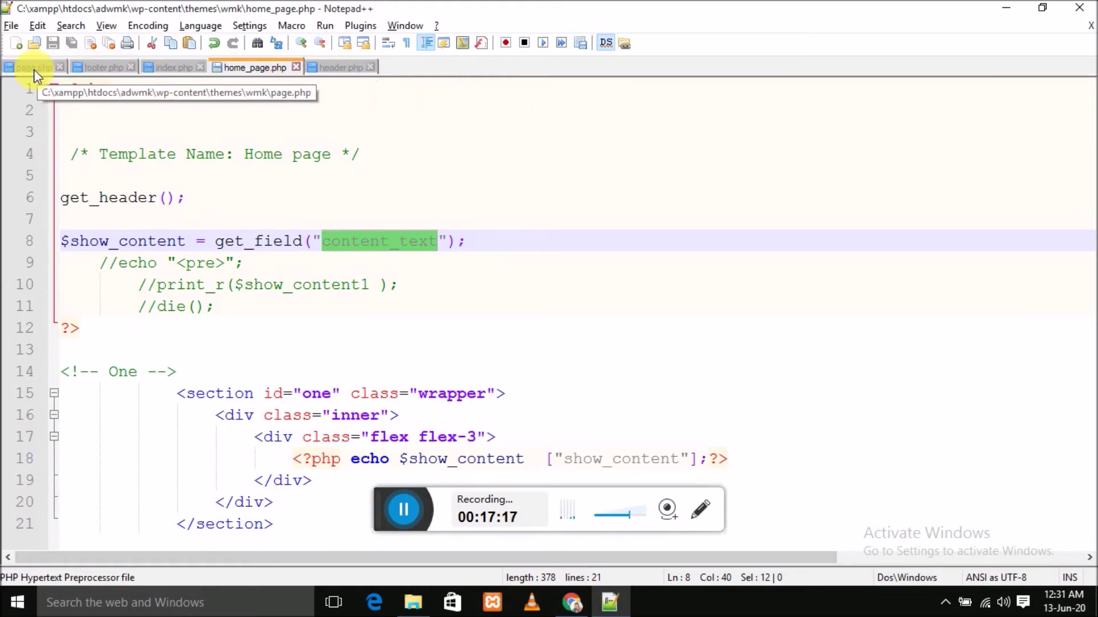
{"action": "left_click", "coordinate": [165, 69]}
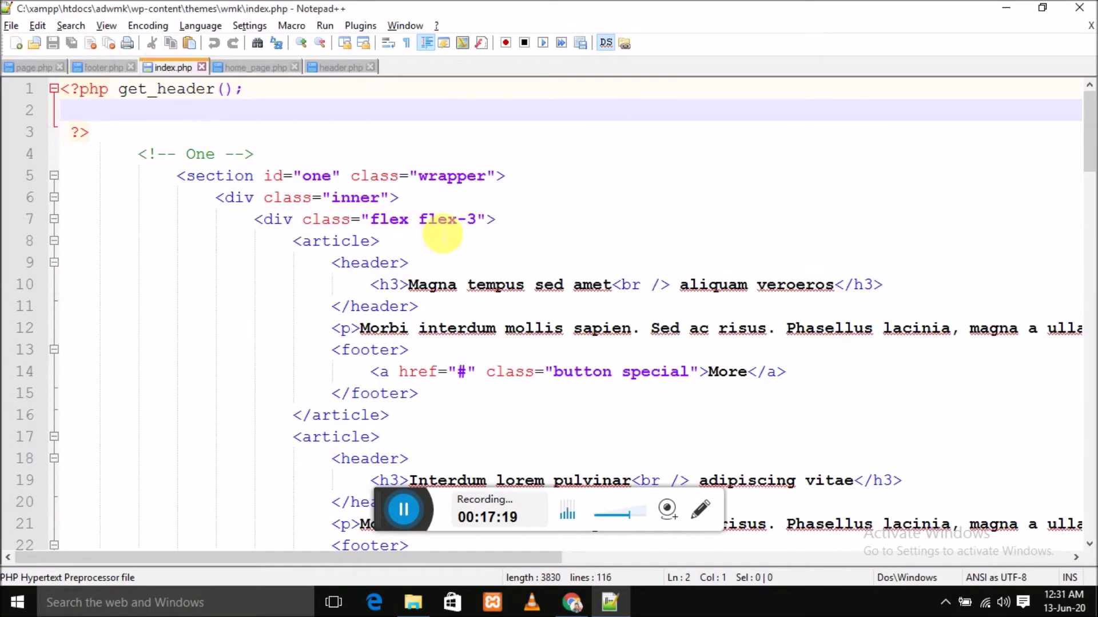
{"action": "left_click", "coordinate": [179, 177]}
{"action": "scroll", "coordinate": [337, 260], "scroll_direction": "down", "scroll_amount": 1}
{"action": "scroll", "coordinate": [335, 260], "scroll_direction": "down", "scroll_amount": 11}
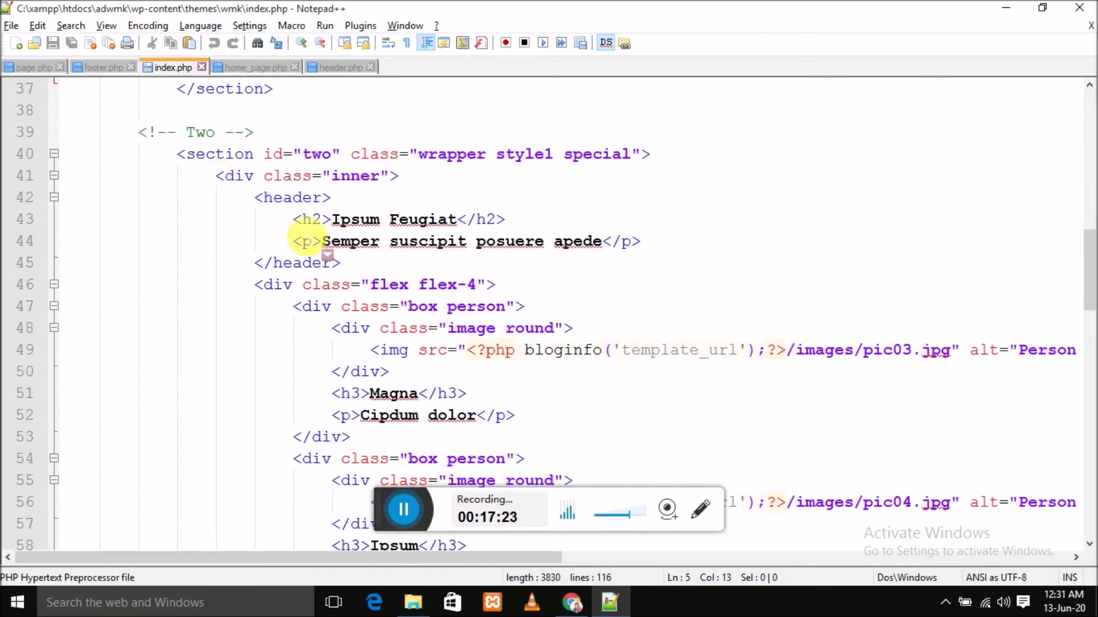
{"action": "scroll", "coordinate": [308, 240], "scroll_direction": "down", "scroll_amount": 3}
{"action": "scroll", "coordinate": [320, 240], "scroll_direction": "up", "scroll_amount": 3}
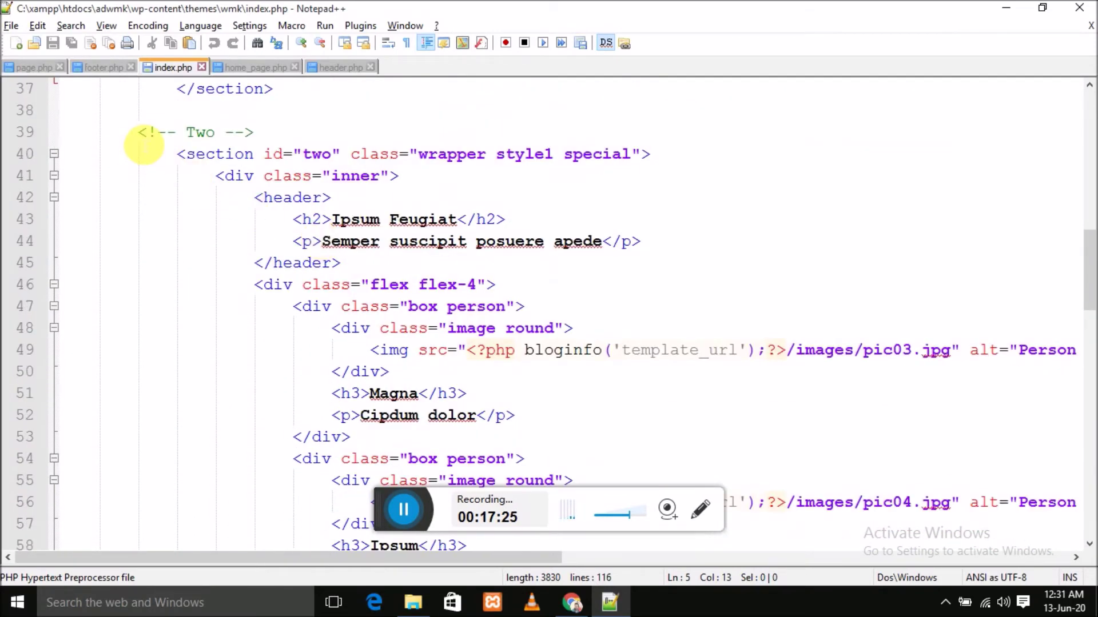
{"action": "left_click_drag", "start_coordinate": [144, 143], "coordinate": [352, 110]}
{"action": "scroll", "coordinate": [443, 248], "scroll_direction": "up", "scroll_amount": 5}
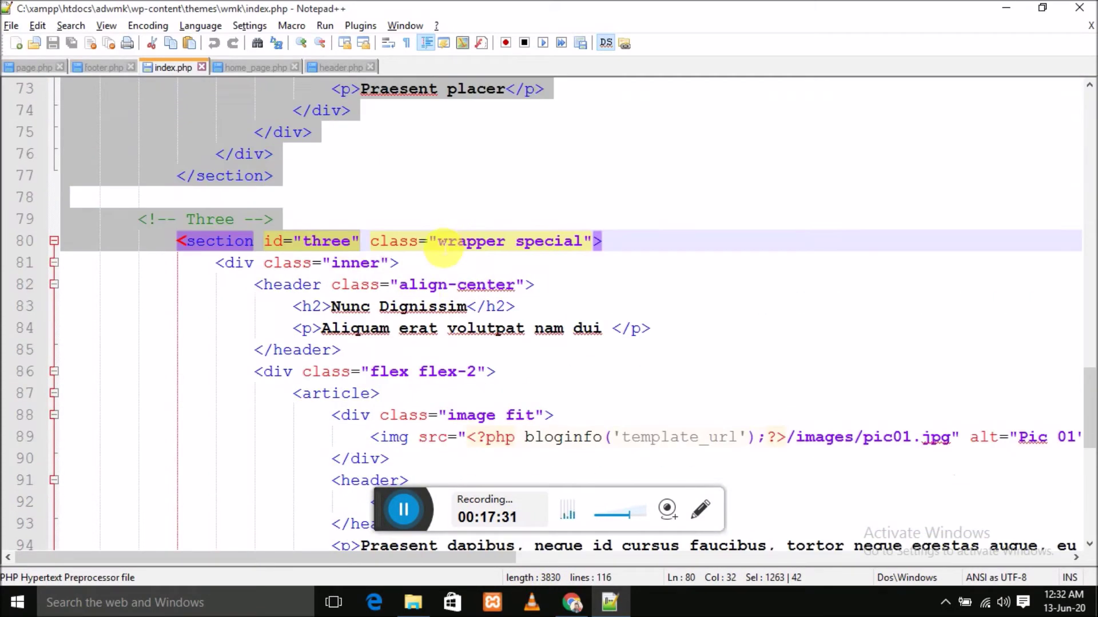
{"action": "left_click", "coordinate": [444, 392]}
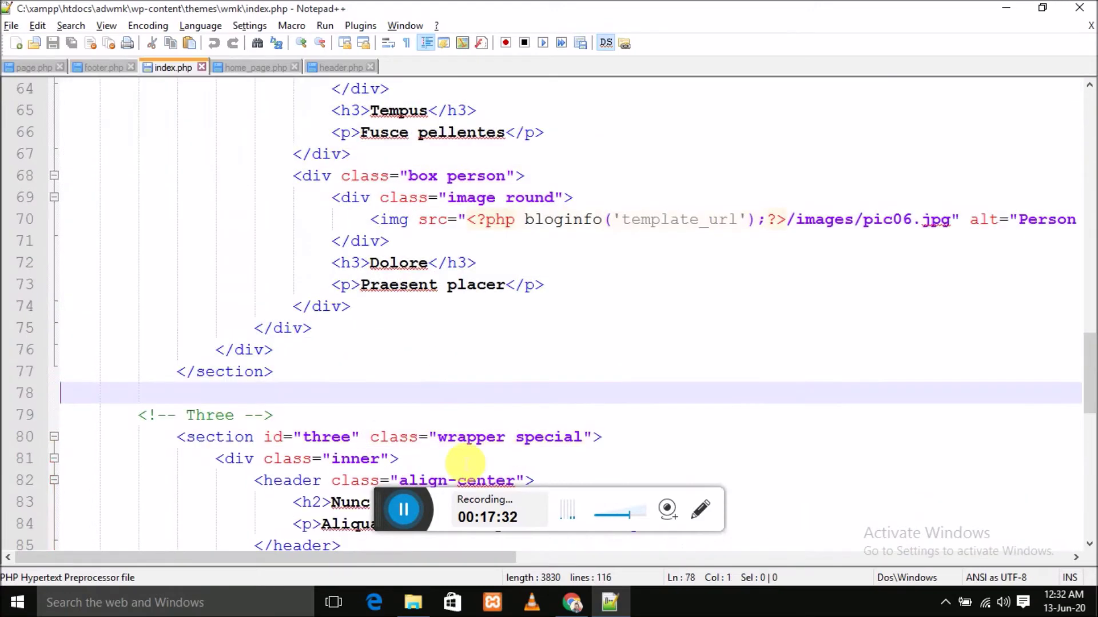
- Switch to Chrome, view both Theory home pages and inspect the Ipsum Feugiat heading on the page with the portraits
{"action": "left_click", "coordinate": [572, 602]}
{"action": "left_click", "coordinate": [522, 16]}
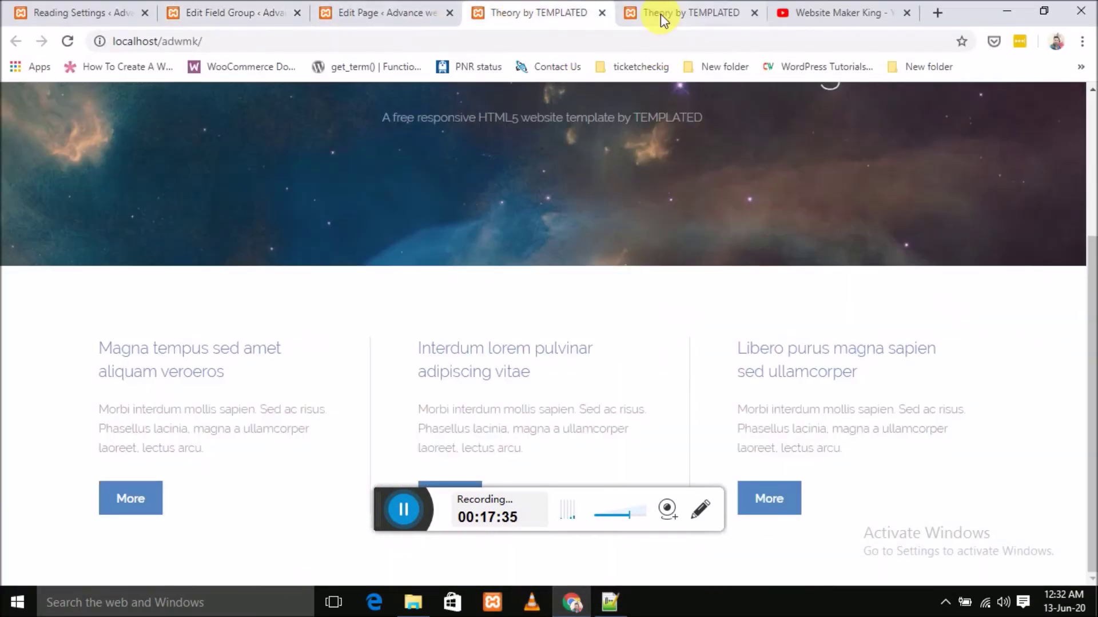
{"action": "left_click", "coordinate": [709, 14]}
{"action": "scroll", "coordinate": [387, 286], "scroll_direction": "down", "scroll_amount": 4}
{"action": "scroll", "coordinate": [386, 279], "scroll_direction": "up", "scroll_amount": 4}
{"action": "right_click", "coordinate": [398, 179]}
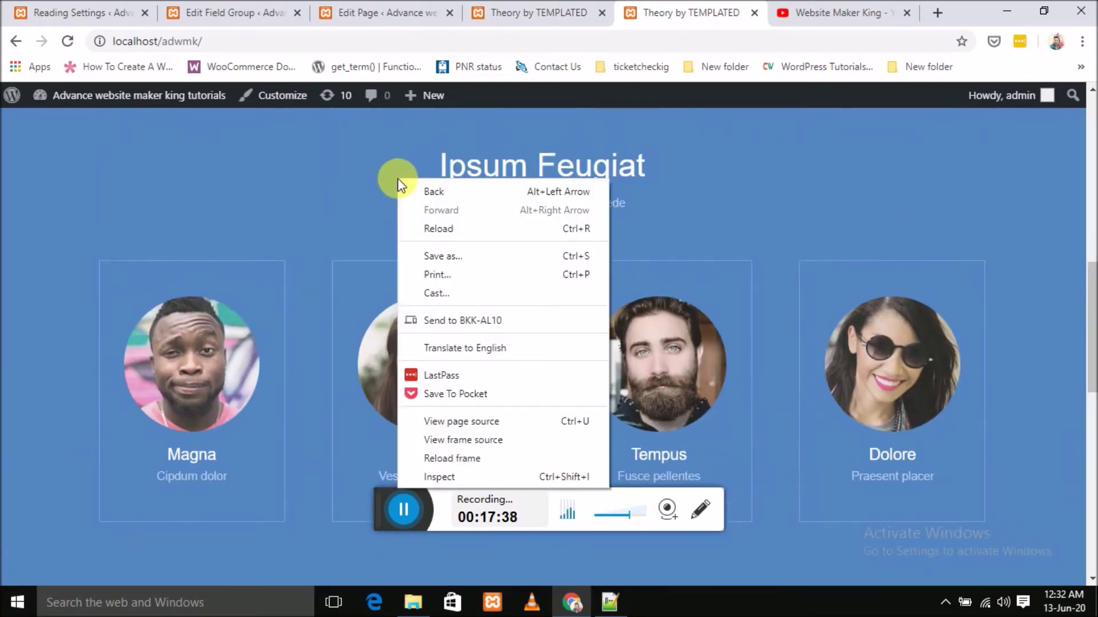
{"action": "left_click", "coordinate": [458, 462]}
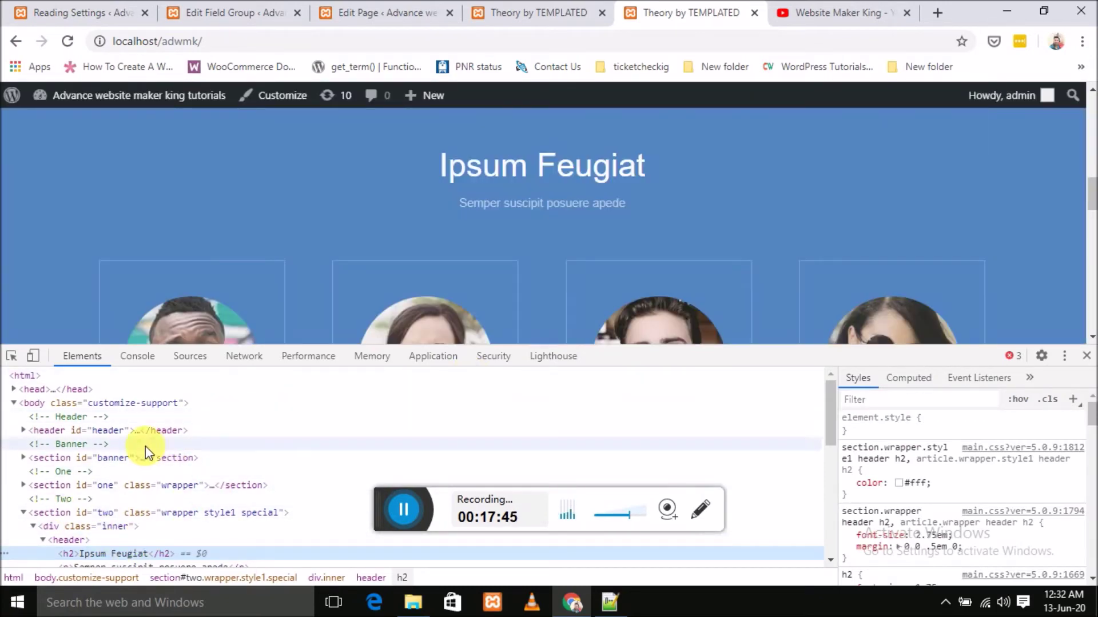
- Examine the markup of sections One and Two in the page's element tree, collapsing section Two's inner div
{"action": "left_click", "coordinate": [47, 472]}
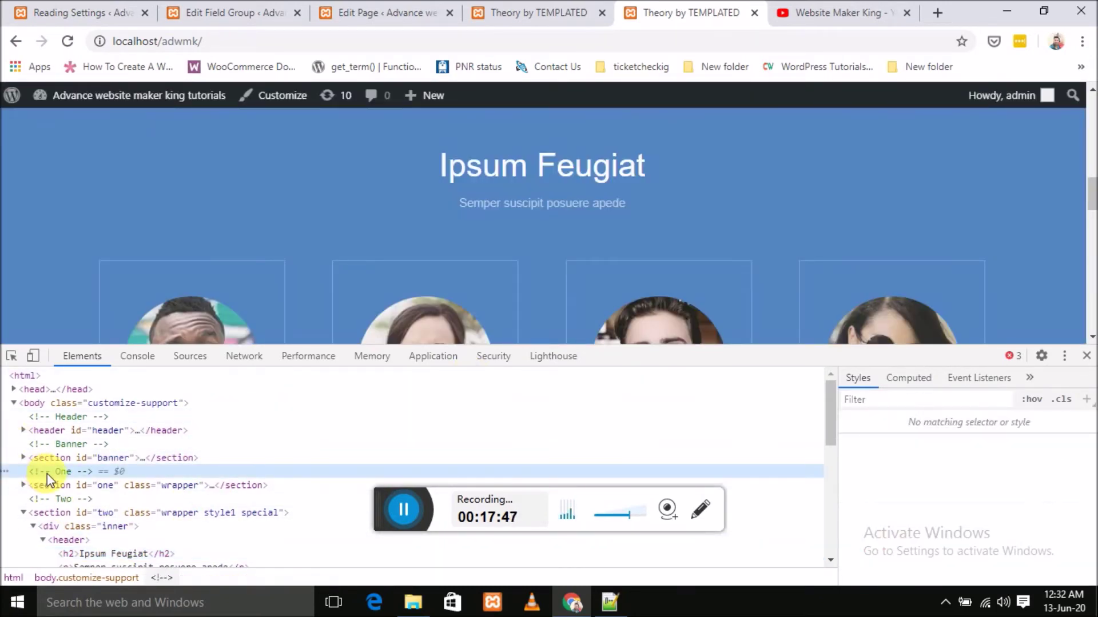
{"action": "left_click", "coordinate": [67, 498]}
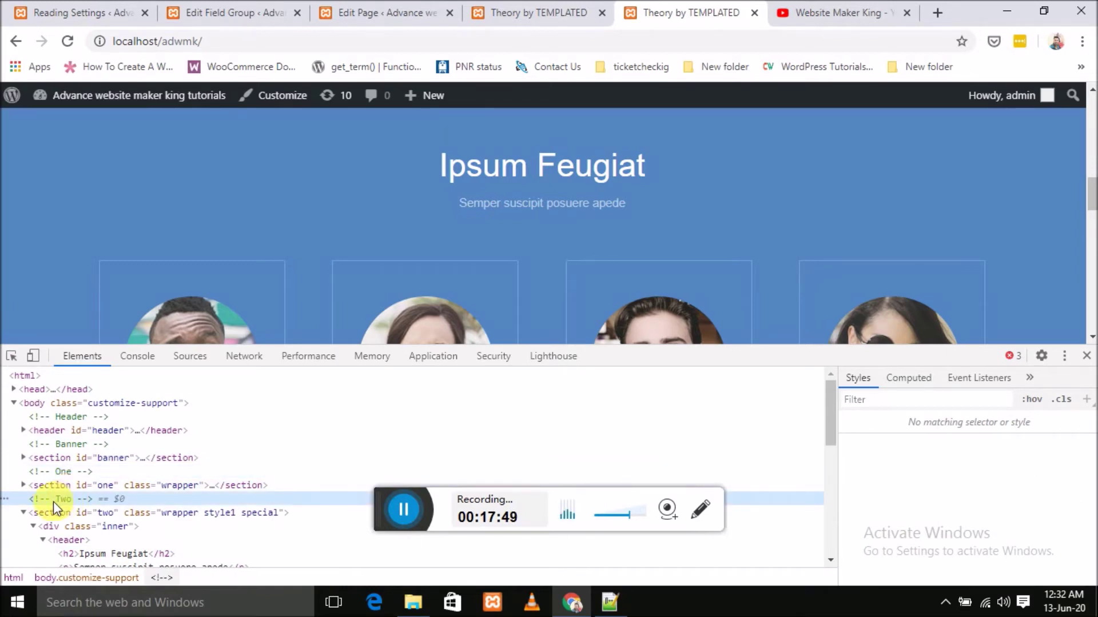
{"action": "left_click", "coordinate": [23, 485]}
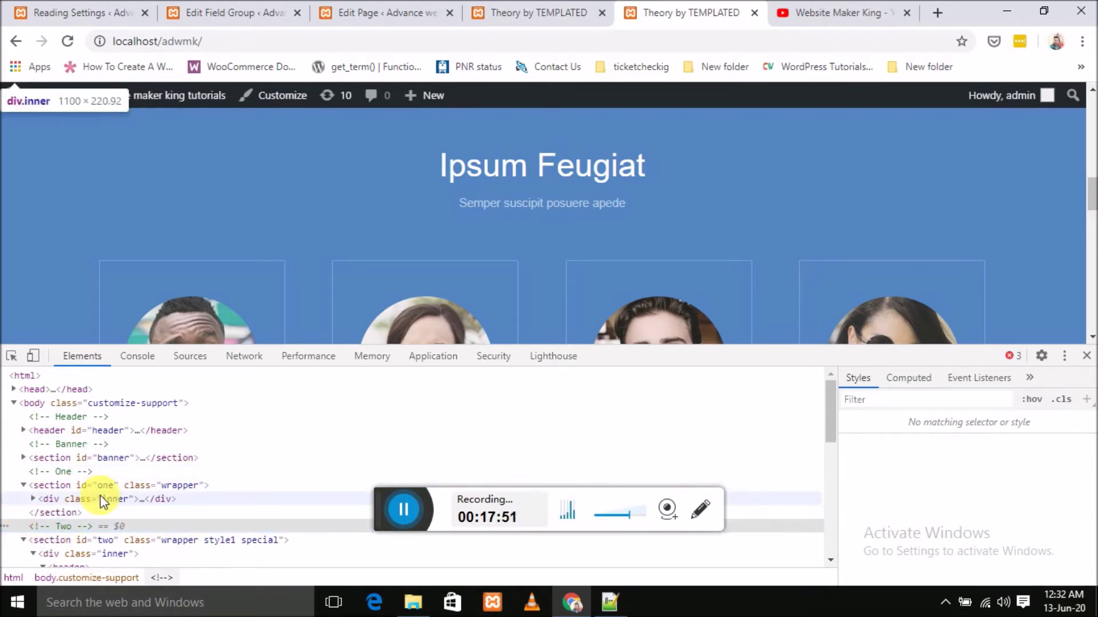
{"action": "left_click", "coordinate": [97, 499]}
{"action": "left_click", "coordinate": [76, 540]}
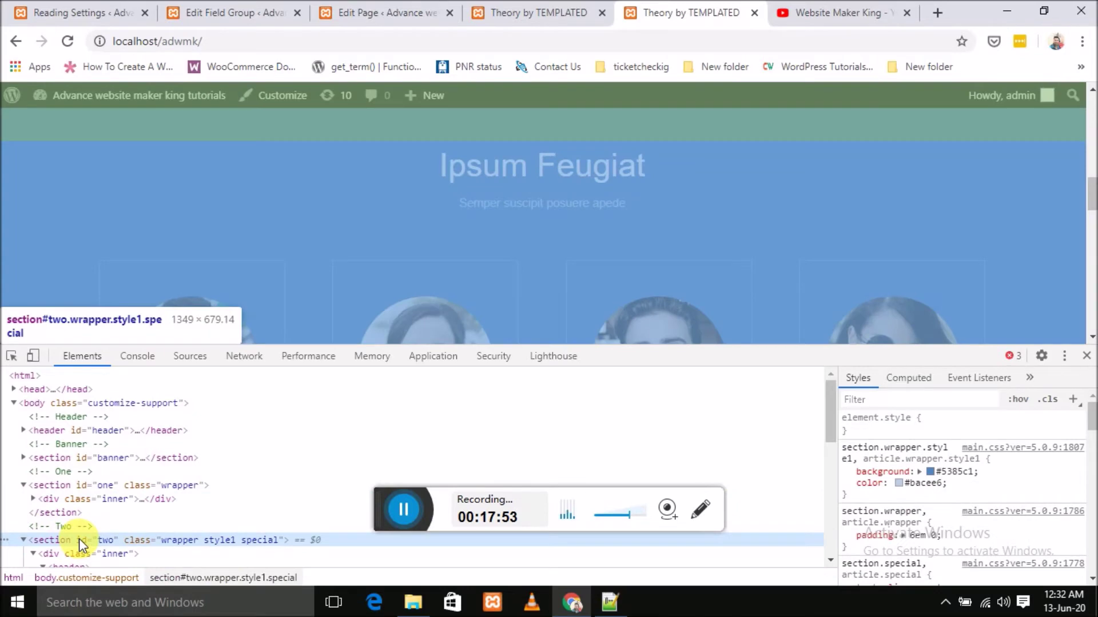
{"action": "scroll", "coordinate": [546, 201], "scroll_direction": "down", "scroll_amount": 3}
{"action": "scroll", "coordinate": [142, 509], "scroll_direction": "down", "scroll_amount": 3}
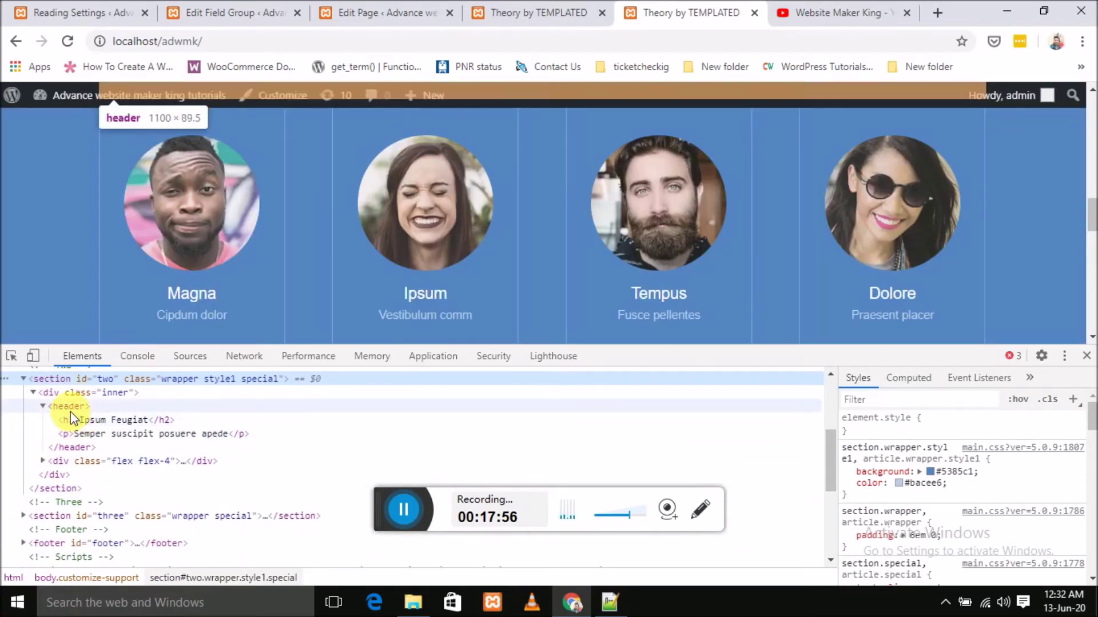
{"action": "left_click", "coordinate": [84, 421]}
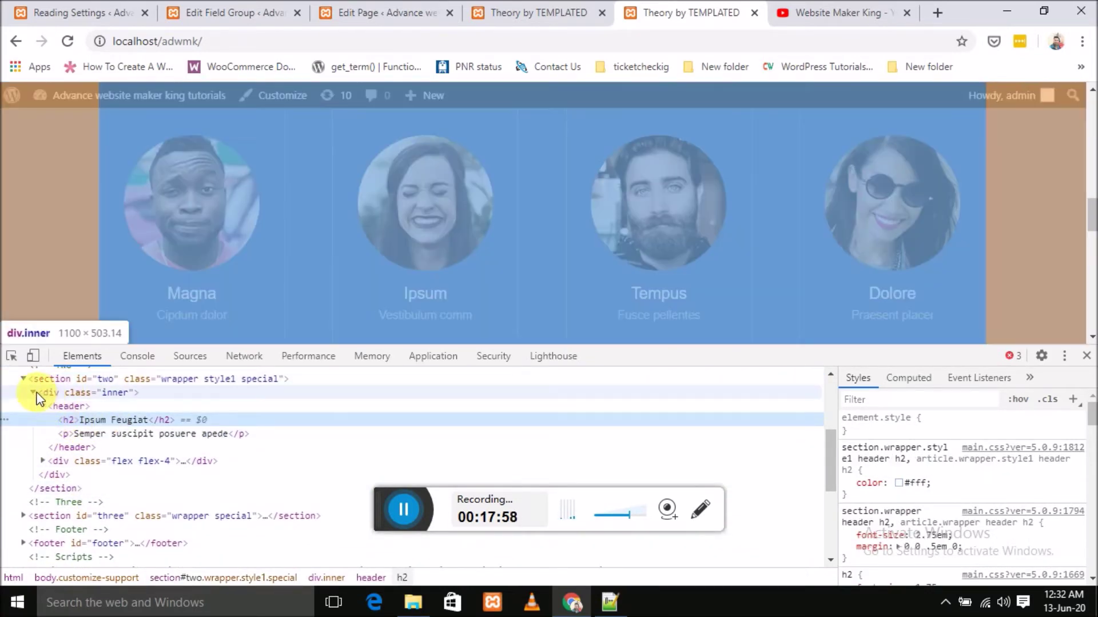
{"action": "left_click", "coordinate": [32, 392]}
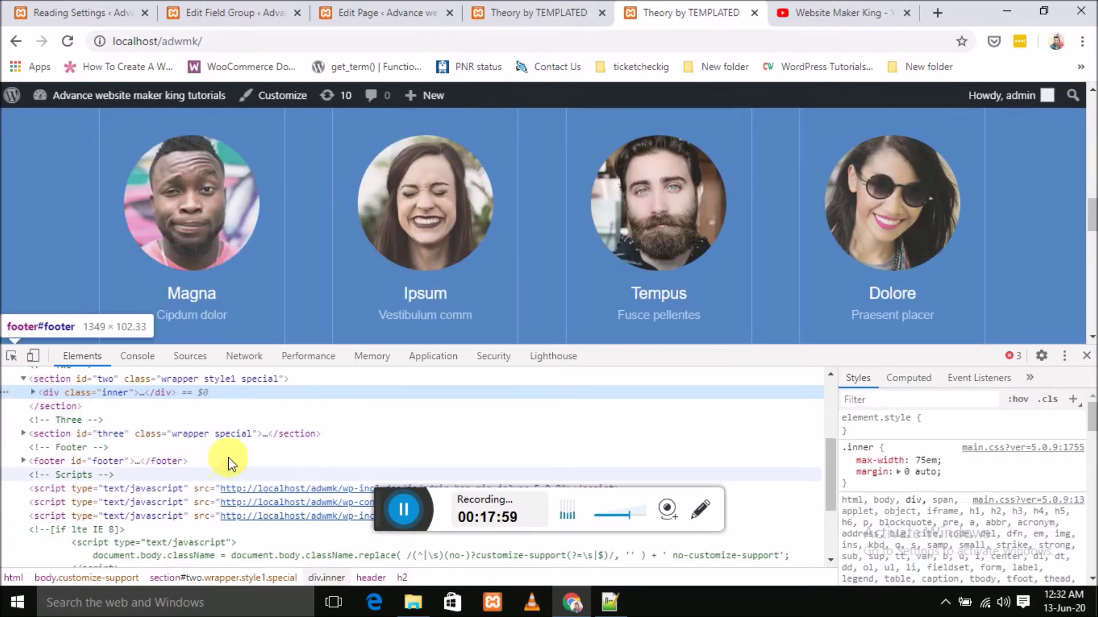
{"action": "scroll", "coordinate": [290, 429], "scroll_direction": "down", "scroll_amount": 5}
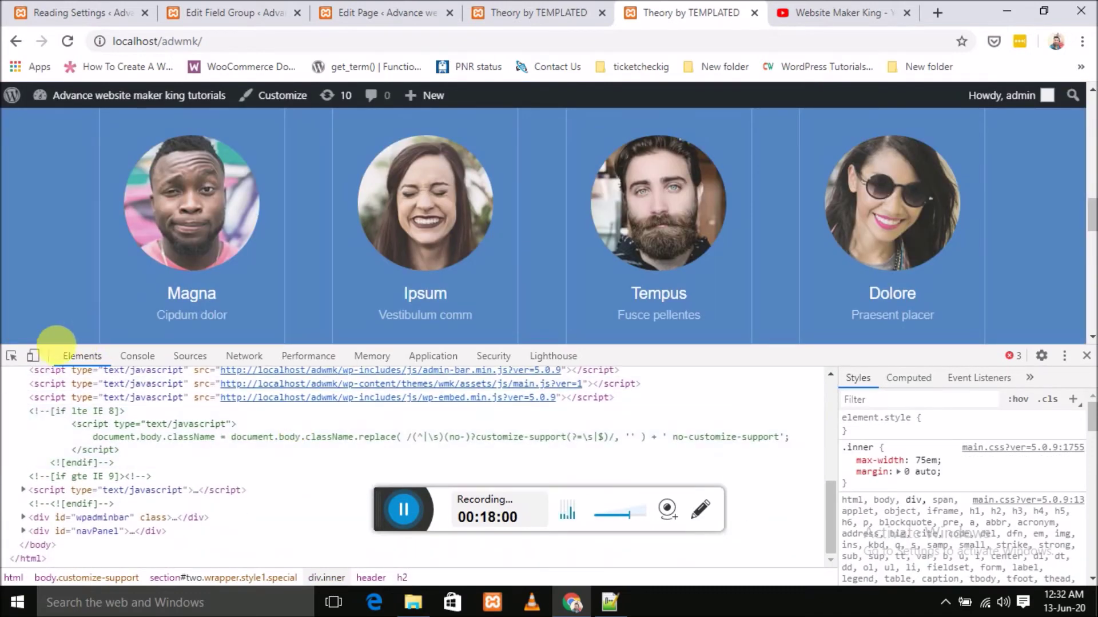
- Inspect the Magna portrait's image element and trace its parent elements up to section Two
{"action": "left_click", "coordinate": [11, 356]}
{"action": "left_click", "coordinate": [160, 251]}
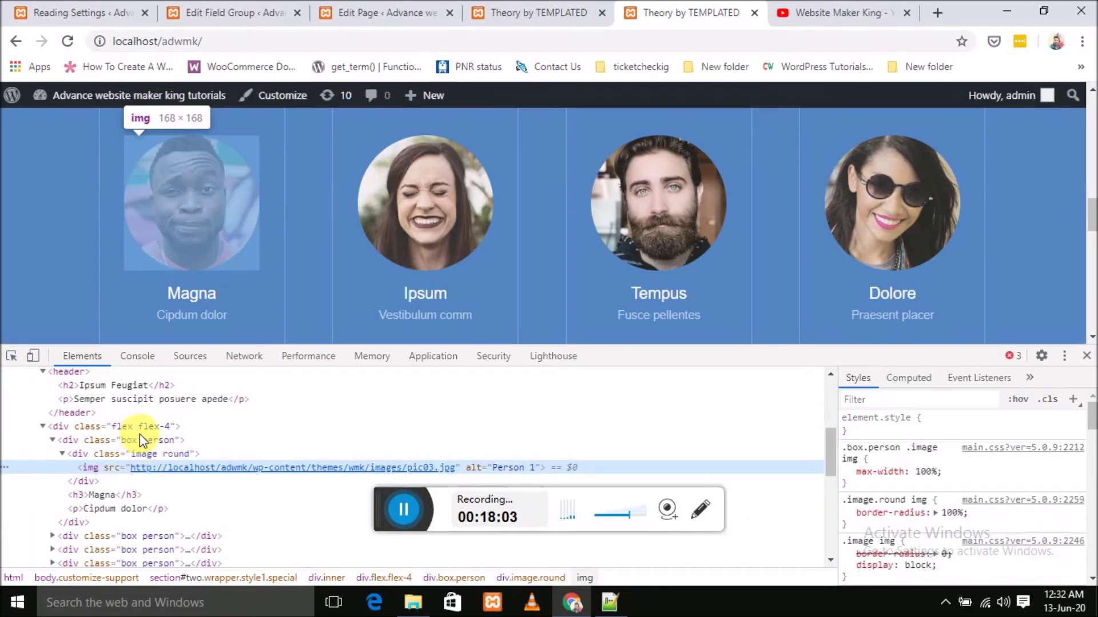
{"action": "scroll", "coordinate": [140, 438], "scroll_direction": "up", "scroll_amount": 3}
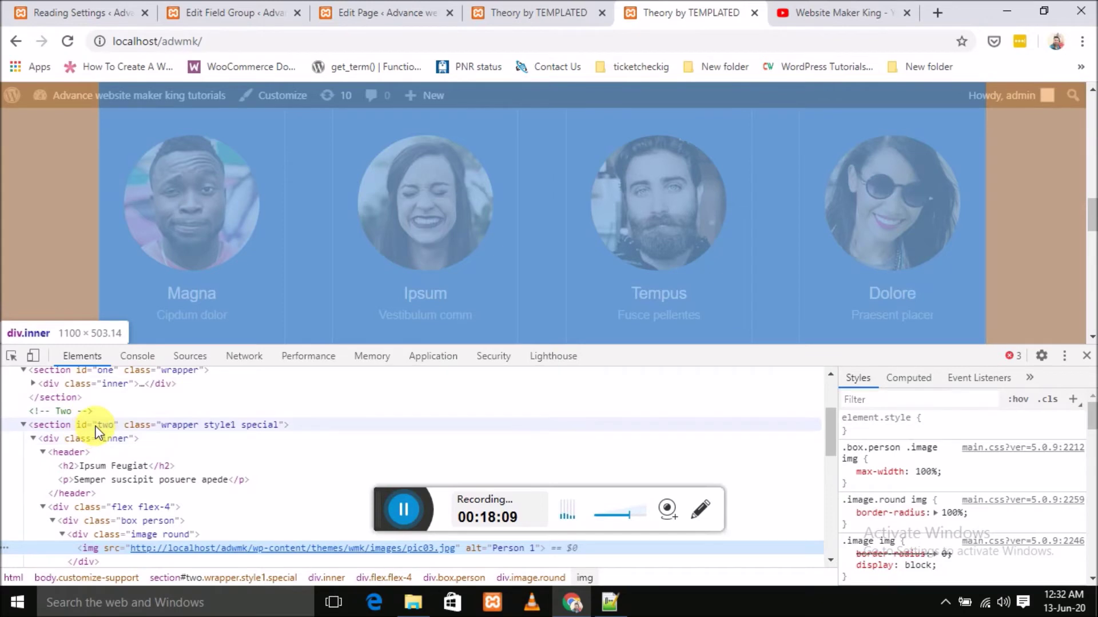
- Copy the id="two" attribute of the section Two element and find it in index.php in Notepad++
{"action": "left_click", "coordinate": [75, 426]}
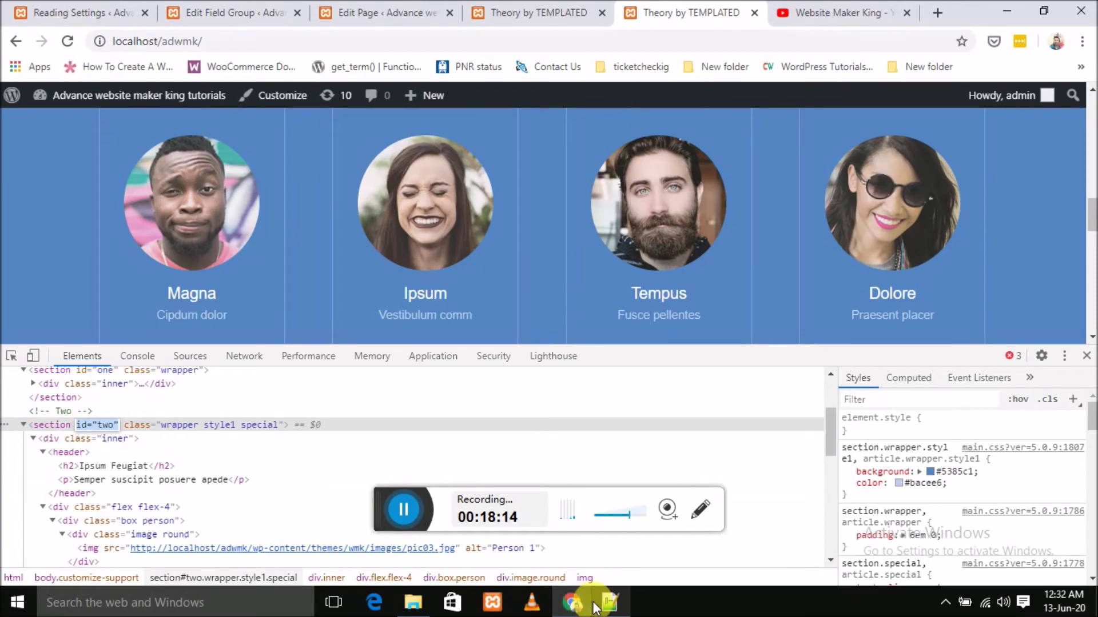
{"action": "left_click", "coordinate": [595, 605]}
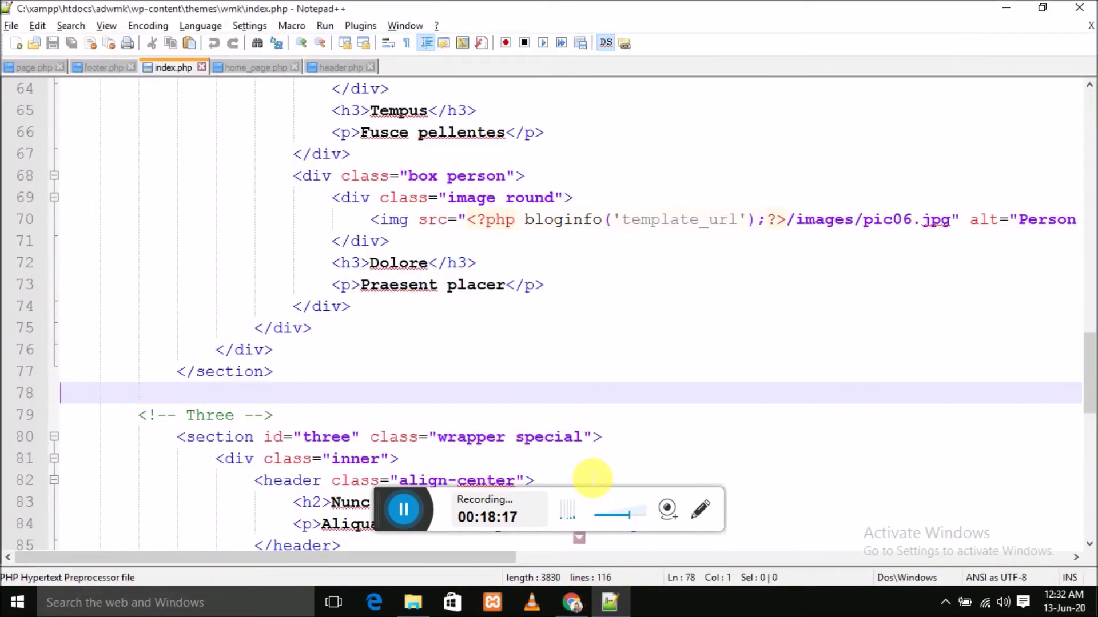
{"action": "key", "text": "ctrl+f"}
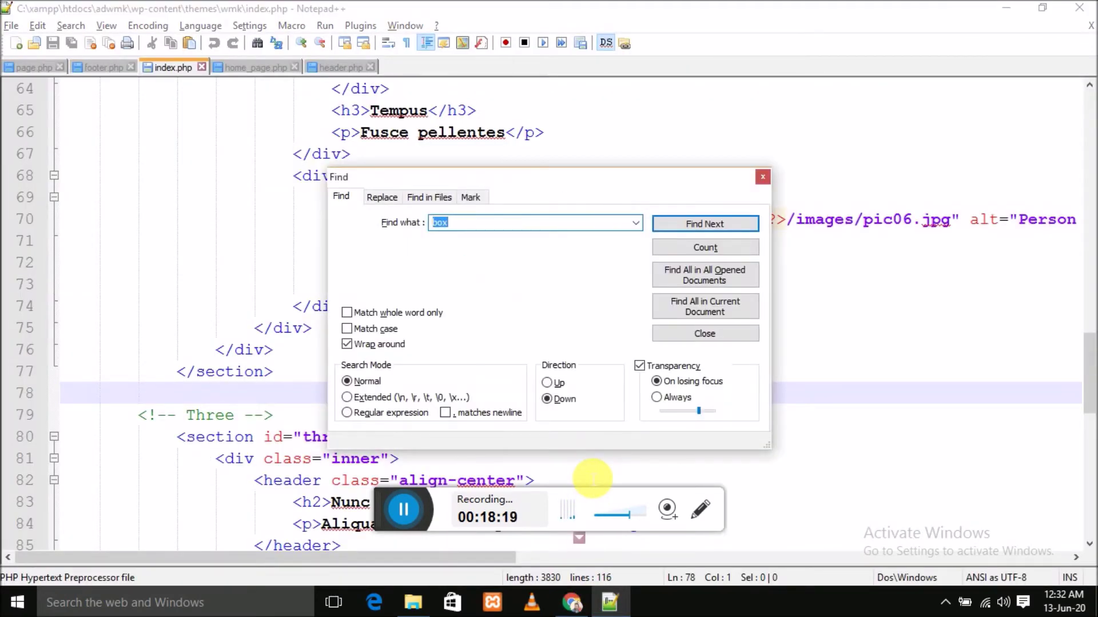
{"action": "type", "text": "id=\"two\""}
{"action": "left_click", "coordinate": [698, 226]}
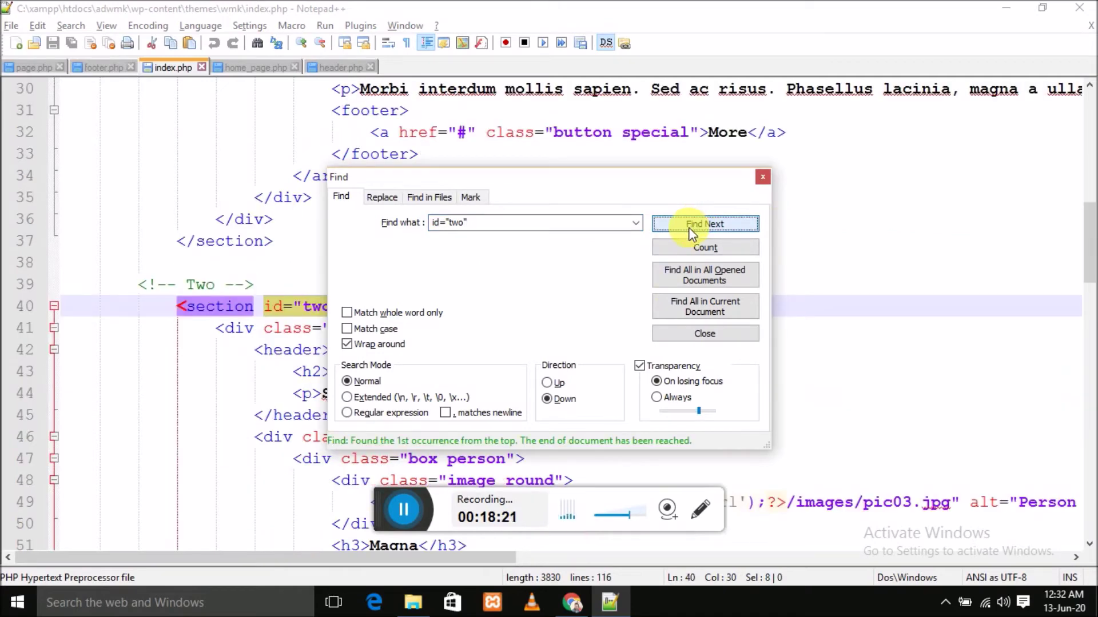
{"action": "left_click", "coordinate": [762, 176]}
- Examine the section Two markup down to its closing tag in index.php, comparing it with the home page in Chrome
{"action": "scroll", "coordinate": [413, 294], "scroll_direction": "down", "scroll_amount": 7}
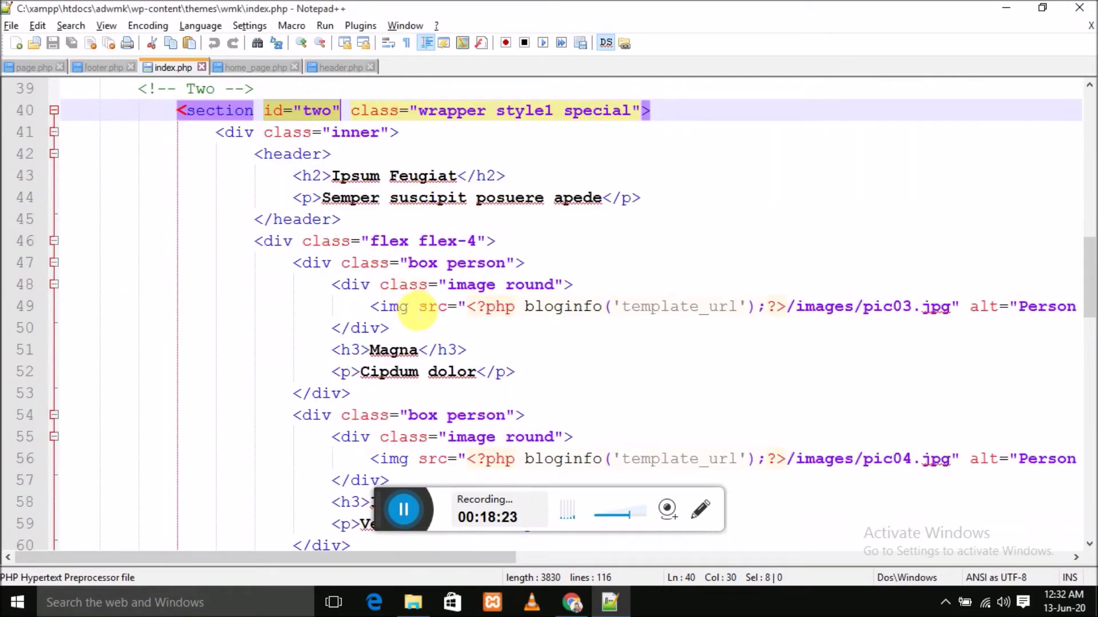
{"action": "scroll", "coordinate": [310, 346], "scroll_direction": "down", "scroll_amount": 6}
{"action": "scroll", "coordinate": [504, 364], "scroll_direction": "up", "scroll_amount": 3}
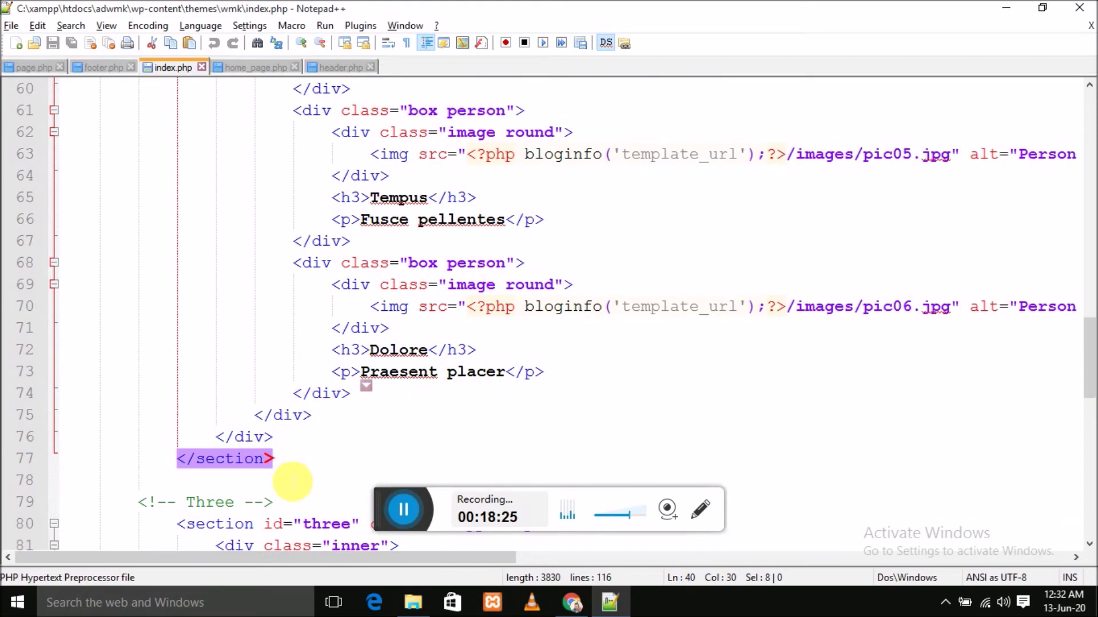
{"action": "scroll", "coordinate": [529, 395], "scroll_direction": "down", "scroll_amount": 4}
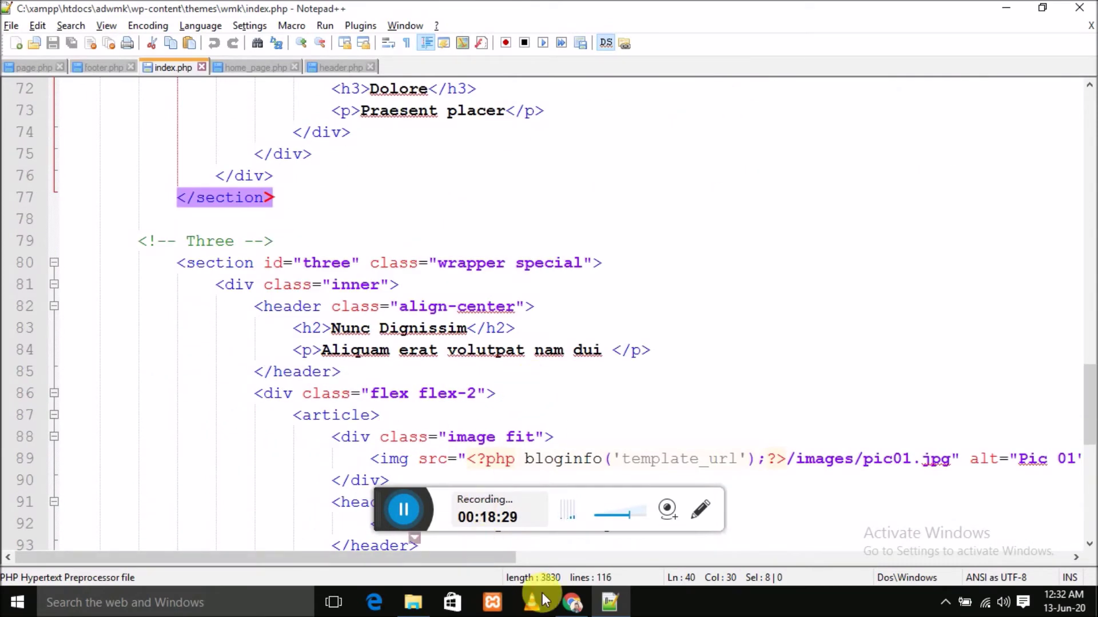
{"action": "left_click", "coordinate": [572, 602]}
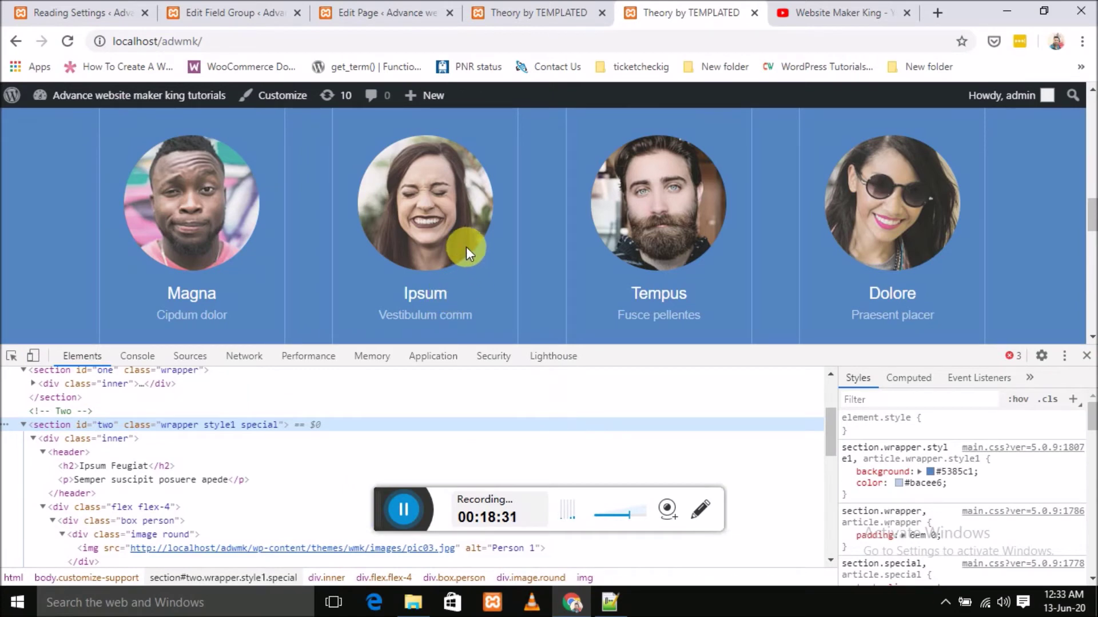
{"action": "scroll", "coordinate": [466, 255], "scroll_direction": "down", "scroll_amount": 5}
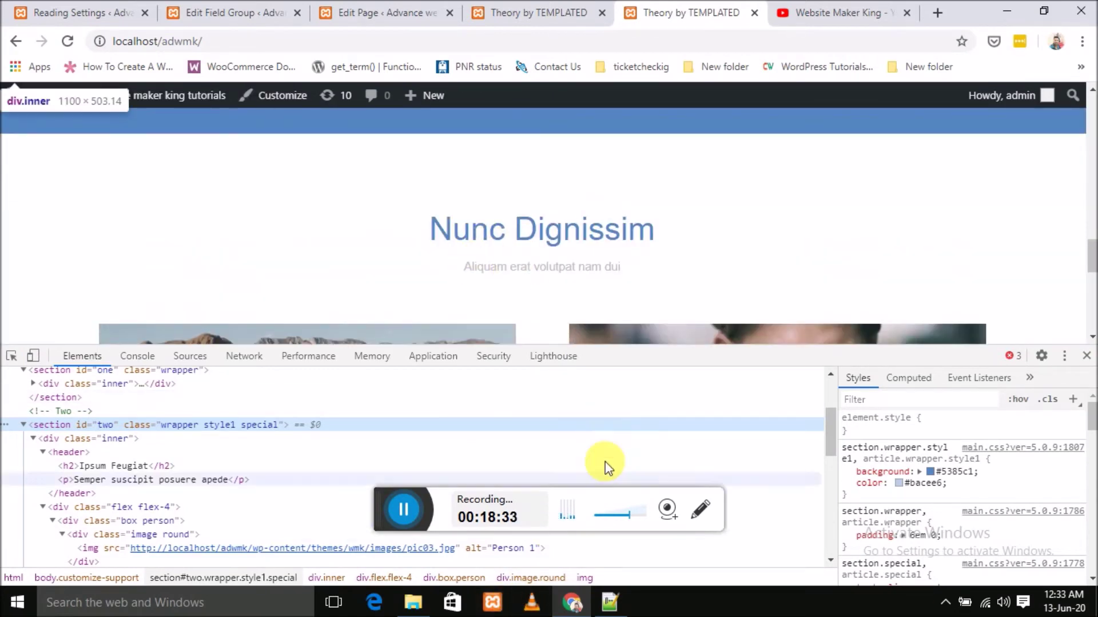
{"action": "left_click", "coordinate": [610, 602]}
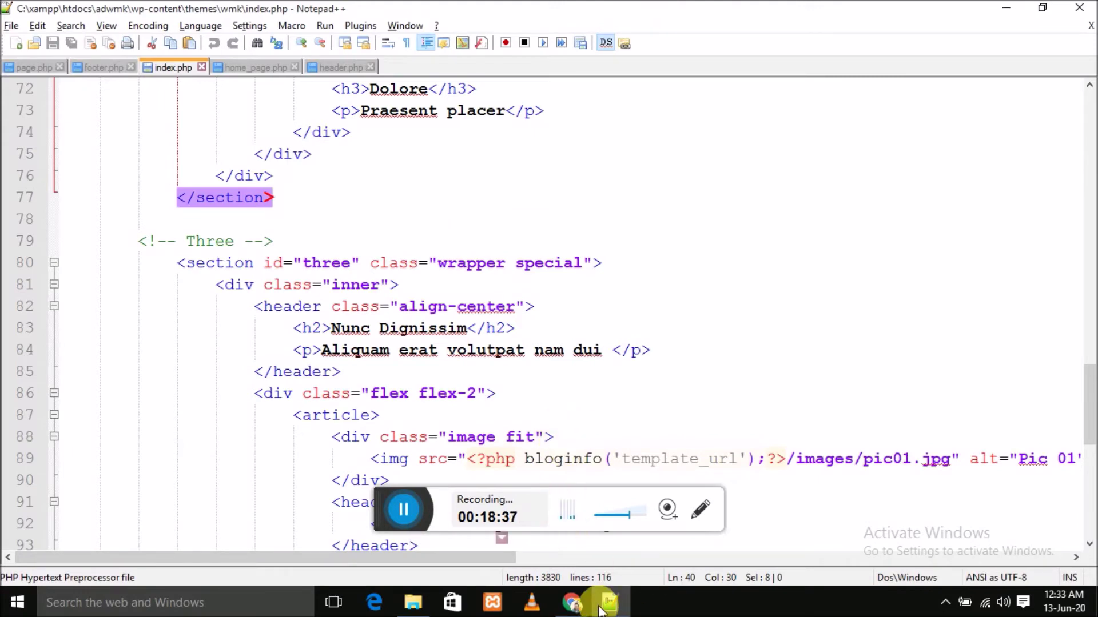
{"action": "left_click", "coordinate": [571, 601]}
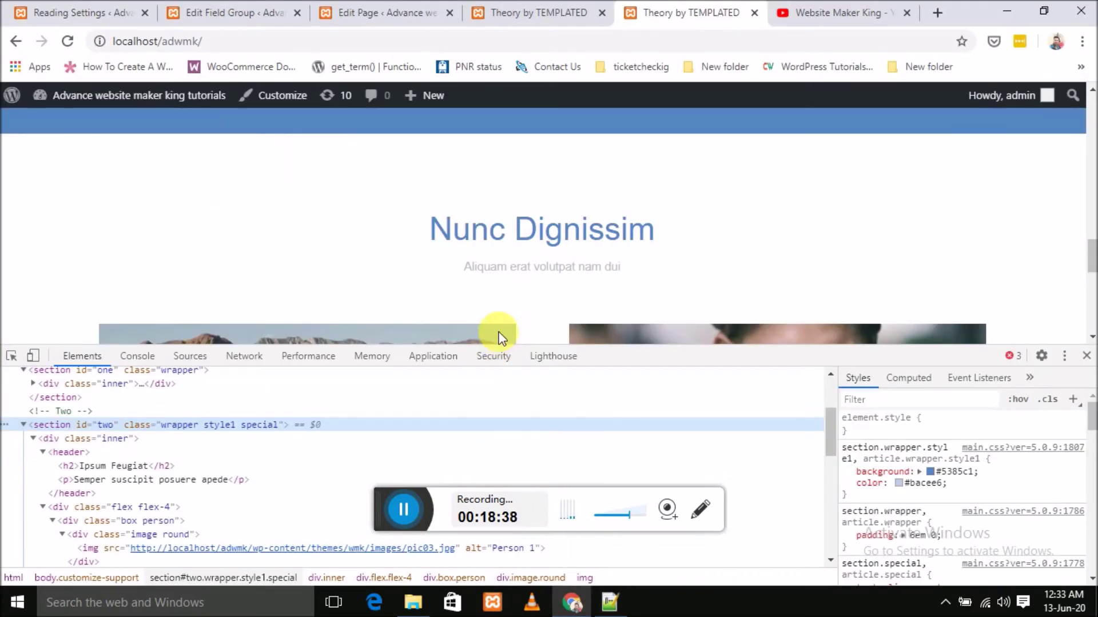
{"action": "left_click", "coordinate": [610, 602]}
{"action": "scroll", "coordinate": [400, 246], "scroll_direction": "up", "scroll_amount": 4}
{"action": "scroll", "coordinate": [247, 320], "scroll_direction": "up", "scroll_amount": 11}
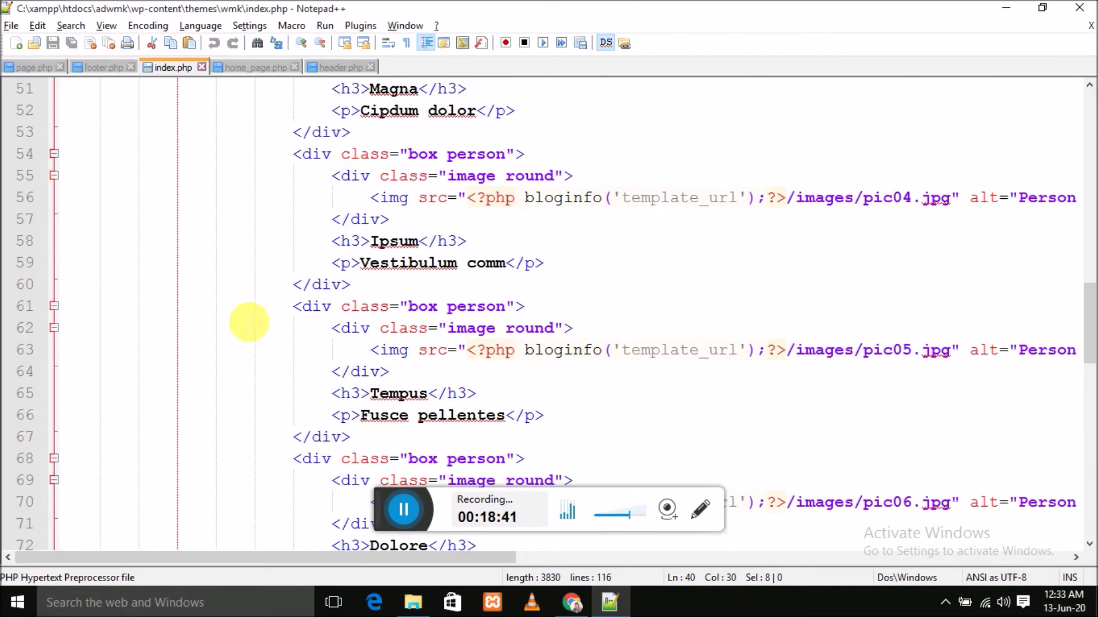
{"action": "scroll", "coordinate": [213, 280], "scroll_direction": "down", "scroll_amount": 4}
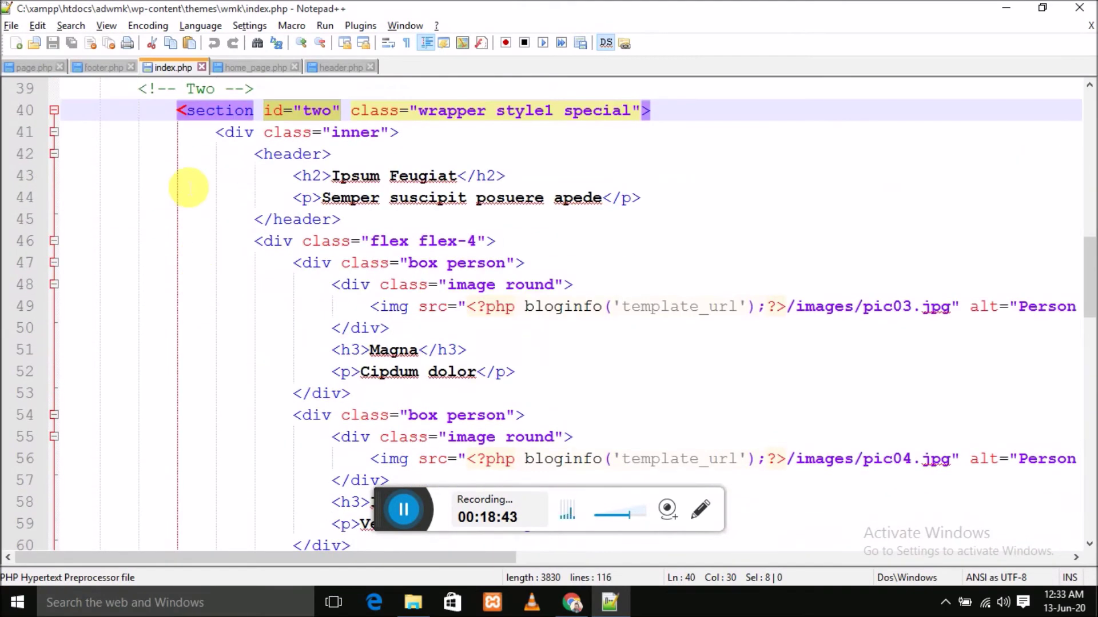
- Copy the complete section Two markup in index.php, from its opening section tag through its closing tag
{"action": "left_click", "coordinate": [181, 128]}
{"action": "scroll", "coordinate": [275, 191], "scroll_direction": "down", "scroll_amount": 8}
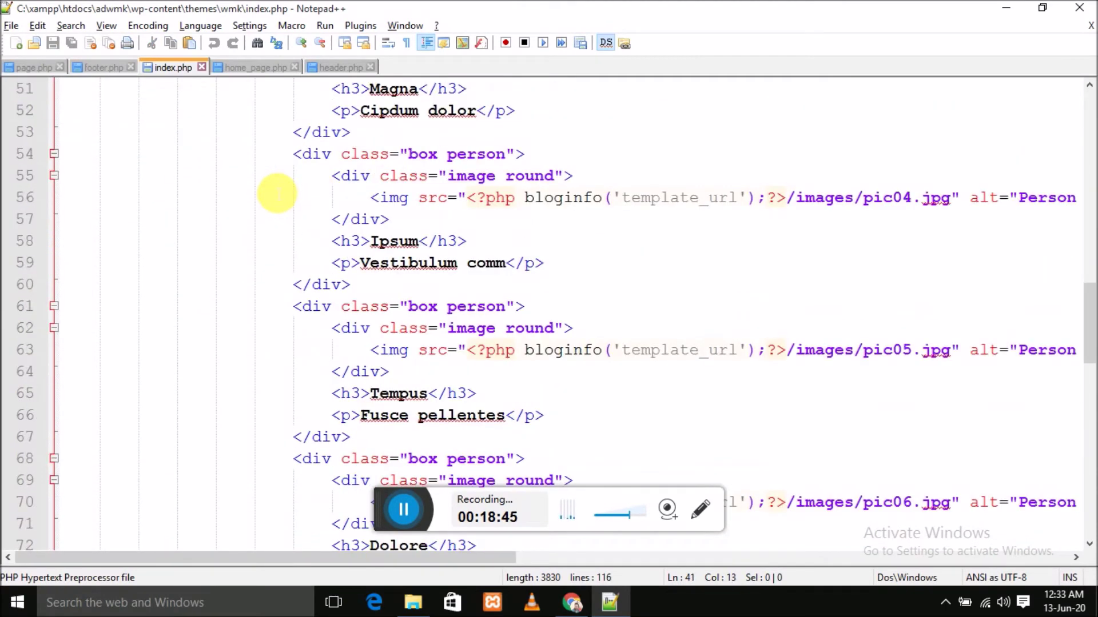
{"action": "scroll", "coordinate": [274, 350], "scroll_direction": "up", "scroll_amount": 2}
{"action": "scroll", "coordinate": [274, 350], "scroll_direction": "up", "scroll_amount": 8}
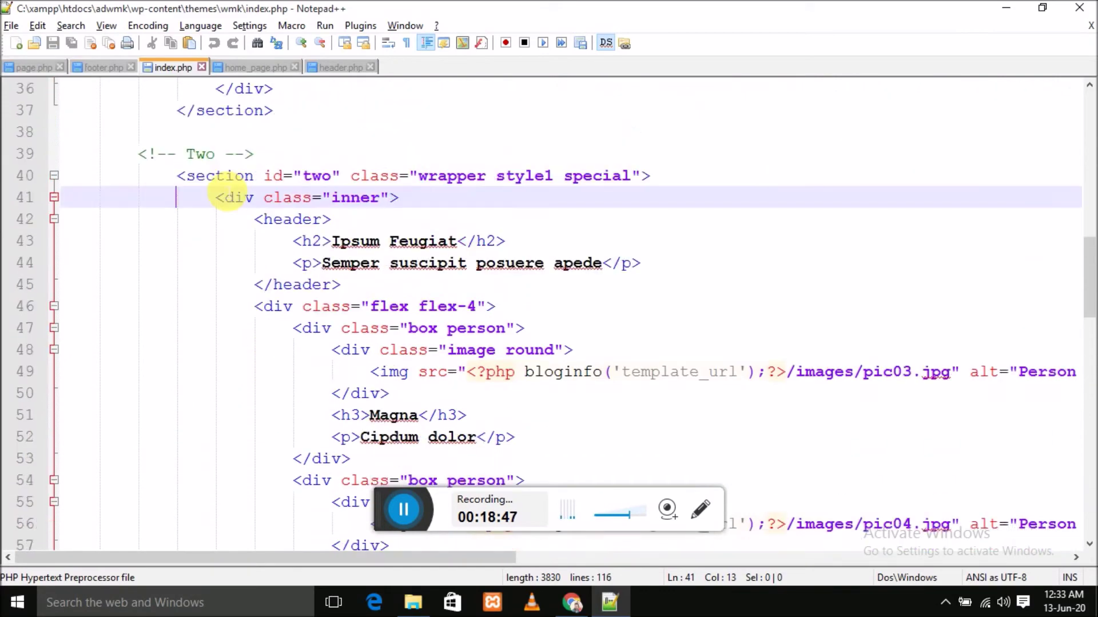
{"action": "left_click_drag", "start_coordinate": [180, 245], "coordinate": [351, 159]}
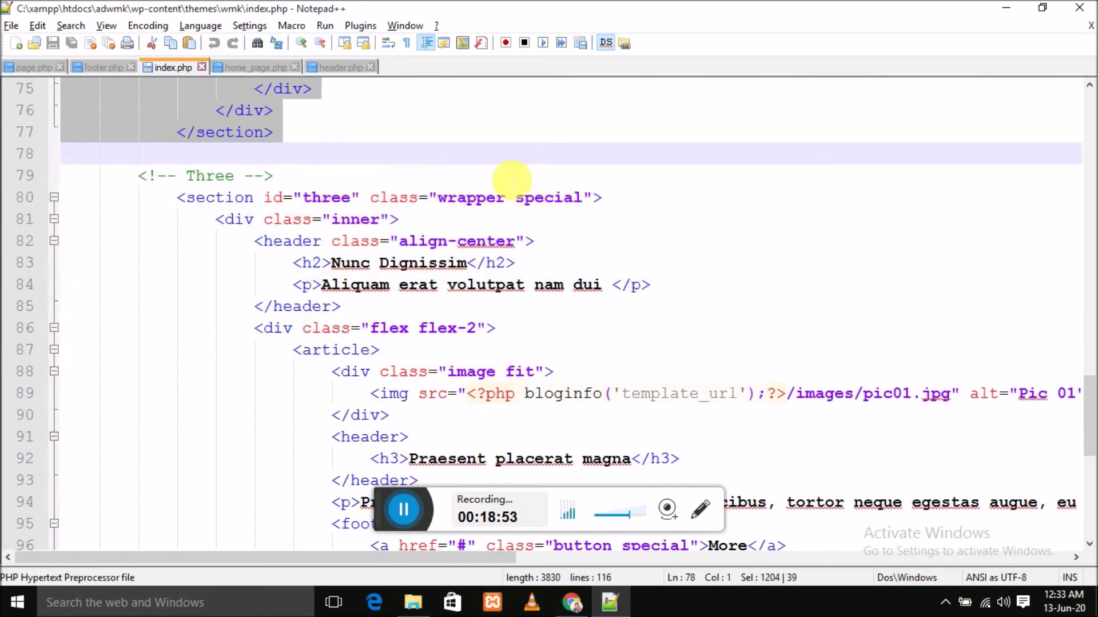
- Add the comment <!-- add_testimonial--> below section One in home_page.php, separated by blank lines
{"action": "left_click", "coordinate": [246, 68]}
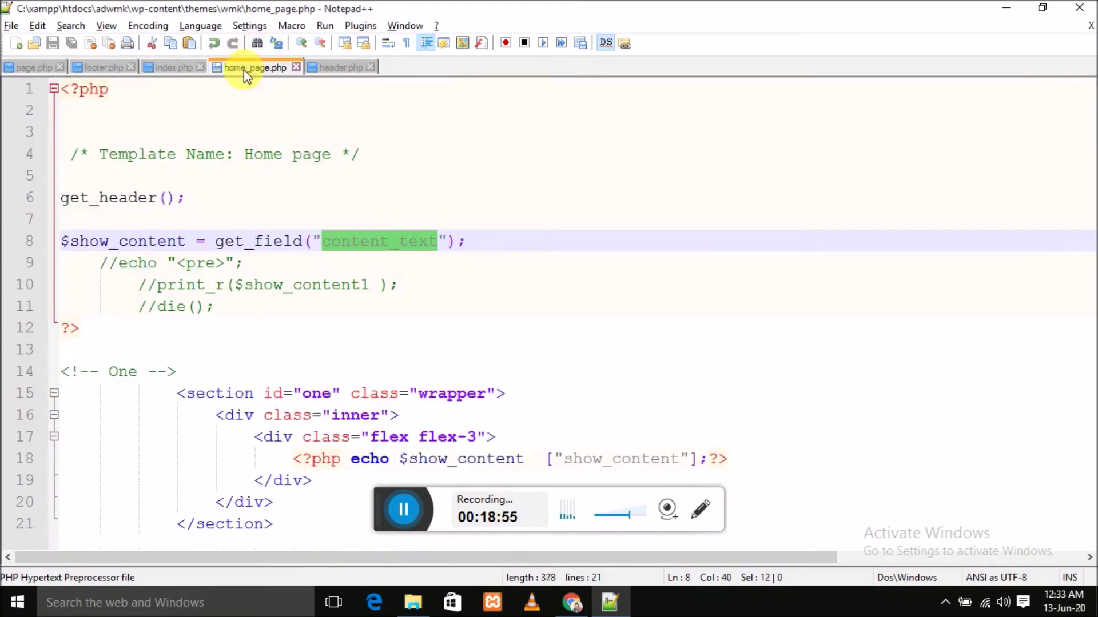
{"action": "left_click", "coordinate": [300, 532]}
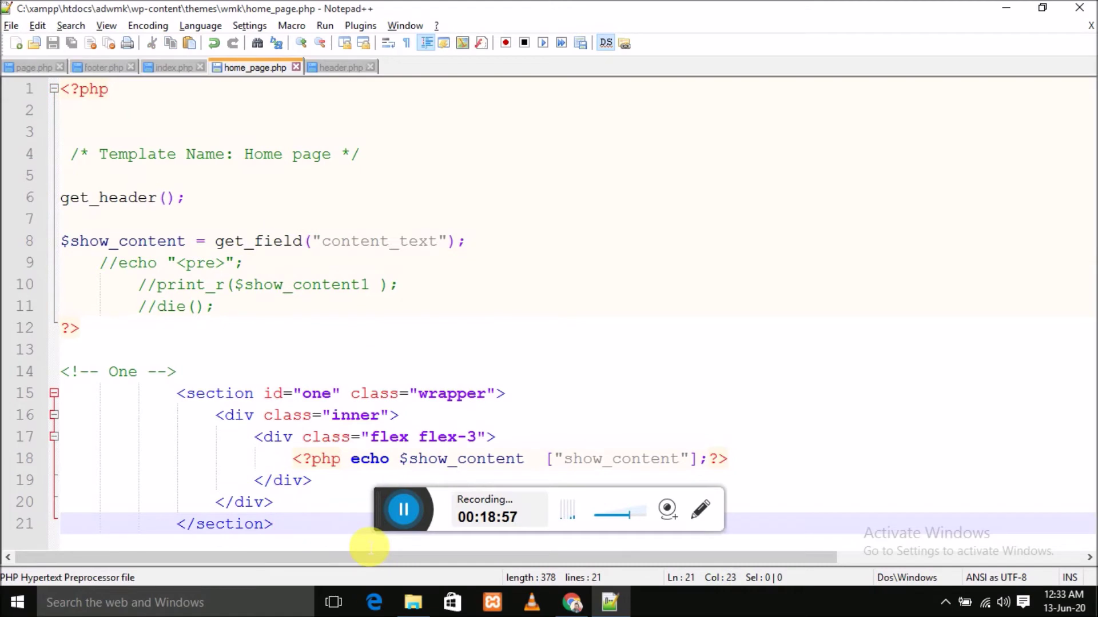
{"action": "key", "text": "Return"}
{"action": "key", "text": "Return"}
{"action": "key", "text": "Return"}
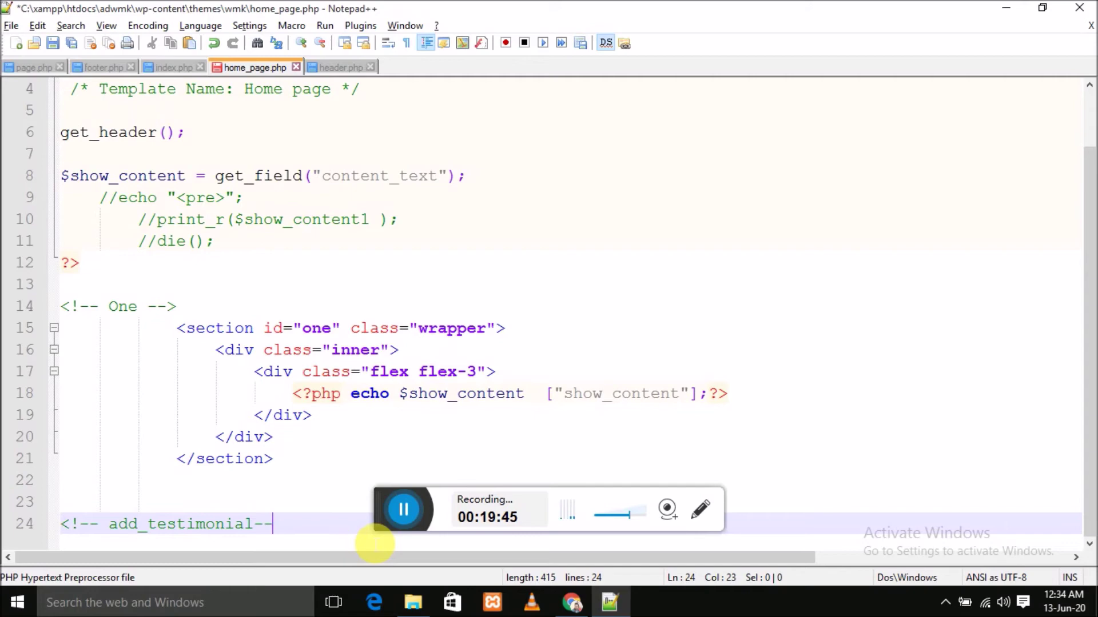
- Paste the copied section Two markup below the add_testimonial comment and save home_page.php
{"action": "key", "text": "Return"}
{"action": "key", "text": "Return"}
{"action": "key", "text": "ctrl+v"}
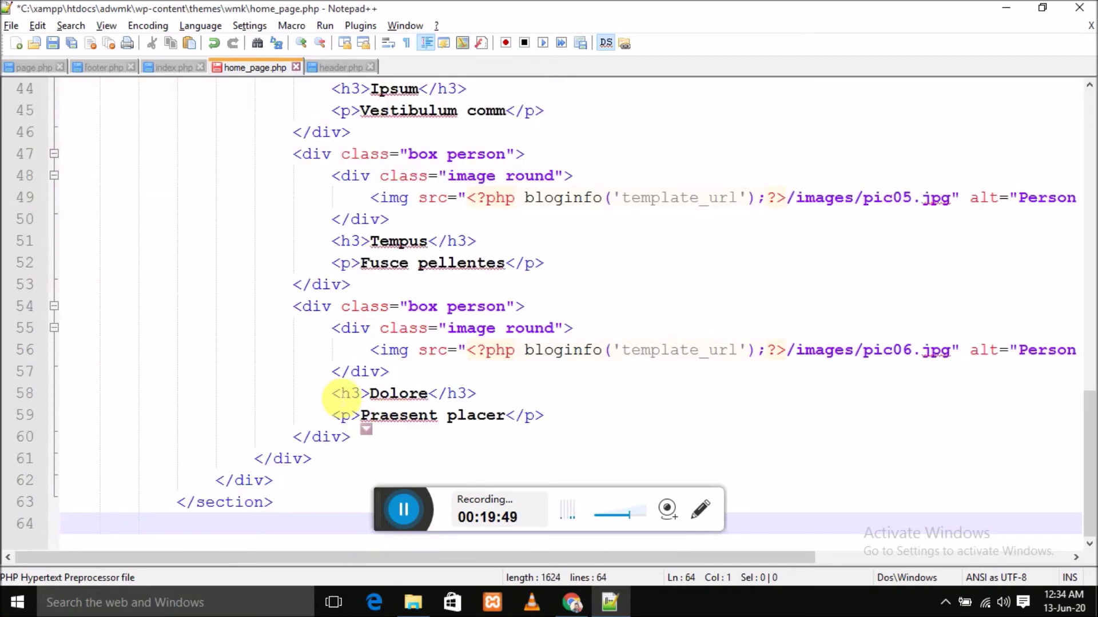
{"action": "scroll", "coordinate": [342, 398], "scroll_direction": "up", "scroll_amount": 3}
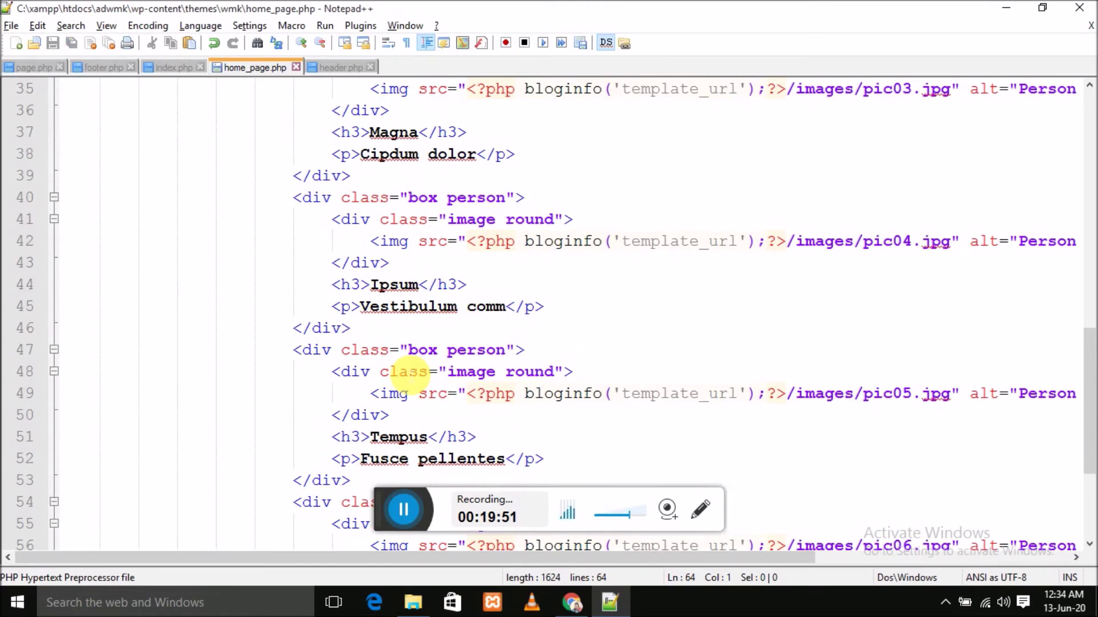
- Switch to Chrome, reload the Theory home page without the admin bar and view its Ipsum Feugiat portrait section
{"action": "left_click", "coordinate": [571, 605]}
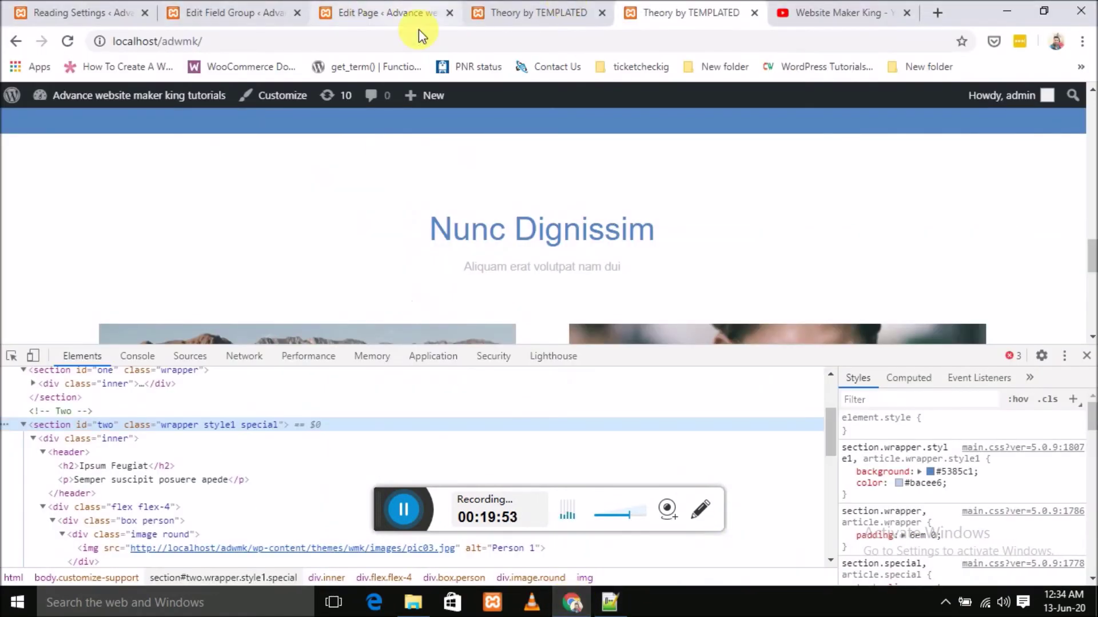
{"action": "left_click", "coordinate": [403, 13]}
{"action": "left_click", "coordinate": [502, 12]}
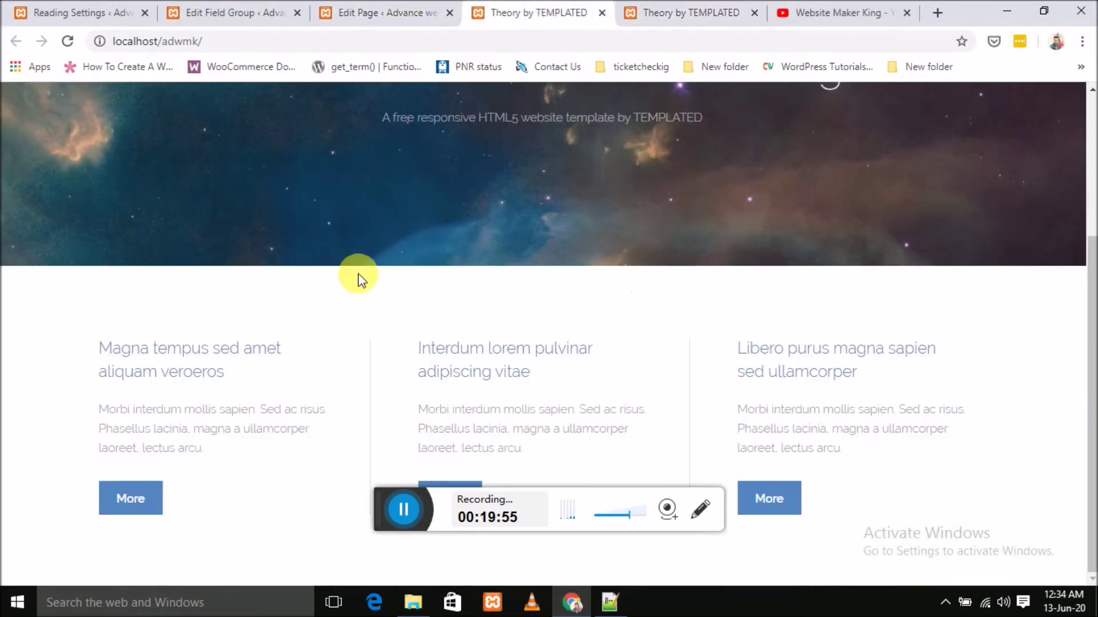
{"action": "left_click", "coordinate": [65, 43]}
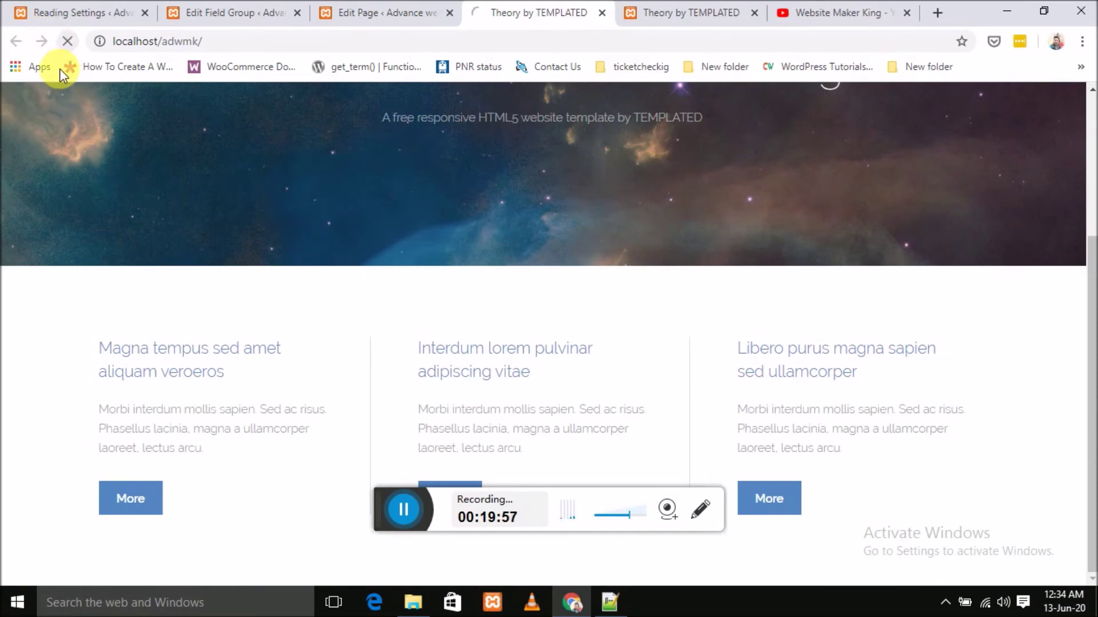
{"action": "scroll", "coordinate": [651, 357], "scroll_direction": "down", "scroll_amount": 6}
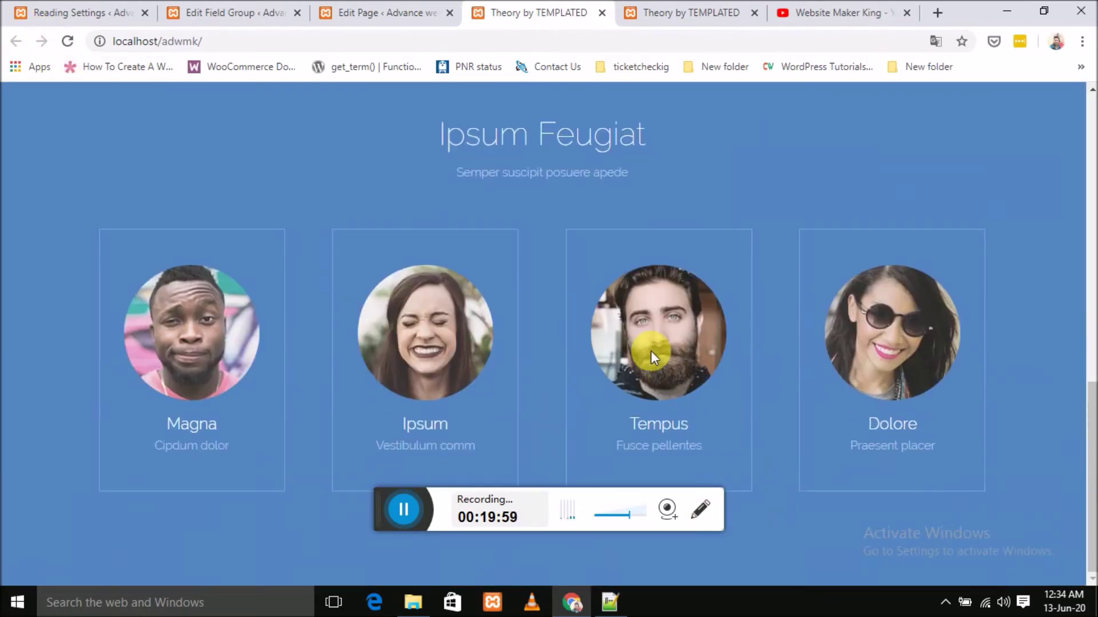
{"action": "scroll", "coordinate": [603, 303], "scroll_direction": "up", "scroll_amount": 3}
{"action": "scroll", "coordinate": [604, 294], "scroll_direction": "down", "scroll_amount": 3}
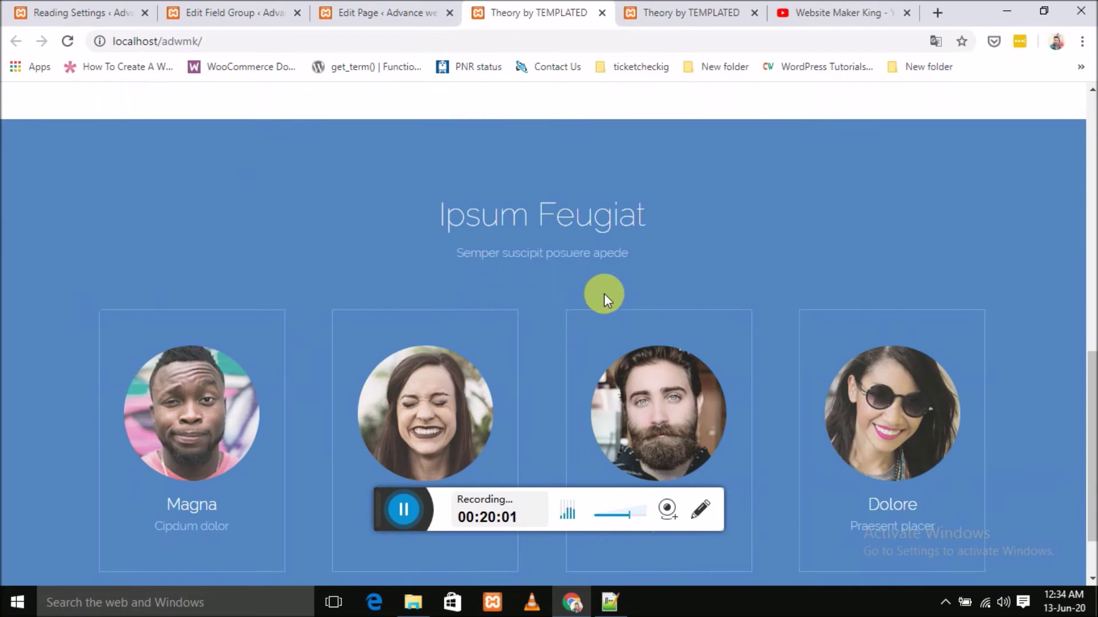
- Switch to Notepad++ and remove the indentation before section Two's closing section tag in home_page.php
{"action": "left_click", "coordinate": [610, 601]}
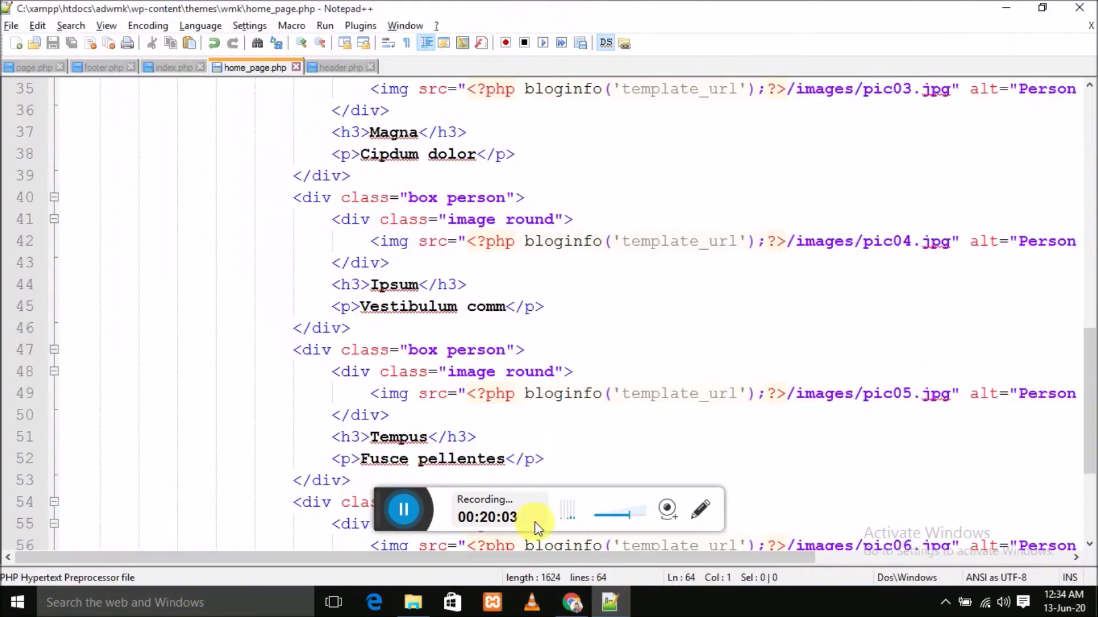
{"action": "scroll", "coordinate": [407, 248], "scroll_direction": "up", "scroll_amount": 6}
{"action": "scroll", "coordinate": [408, 248], "scroll_direction": "down", "scroll_amount": 1}
{"action": "left_click", "coordinate": [97, 223]}
{"action": "scroll", "coordinate": [277, 264], "scroll_direction": "down", "scroll_amount": 8}
{"action": "scroll", "coordinate": [279, 268], "scroll_direction": "up", "scroll_amount": 4}
{"action": "scroll", "coordinate": [280, 272], "scroll_direction": "down", "scroll_amount": 4}
{"action": "left_click", "coordinate": [178, 503]}
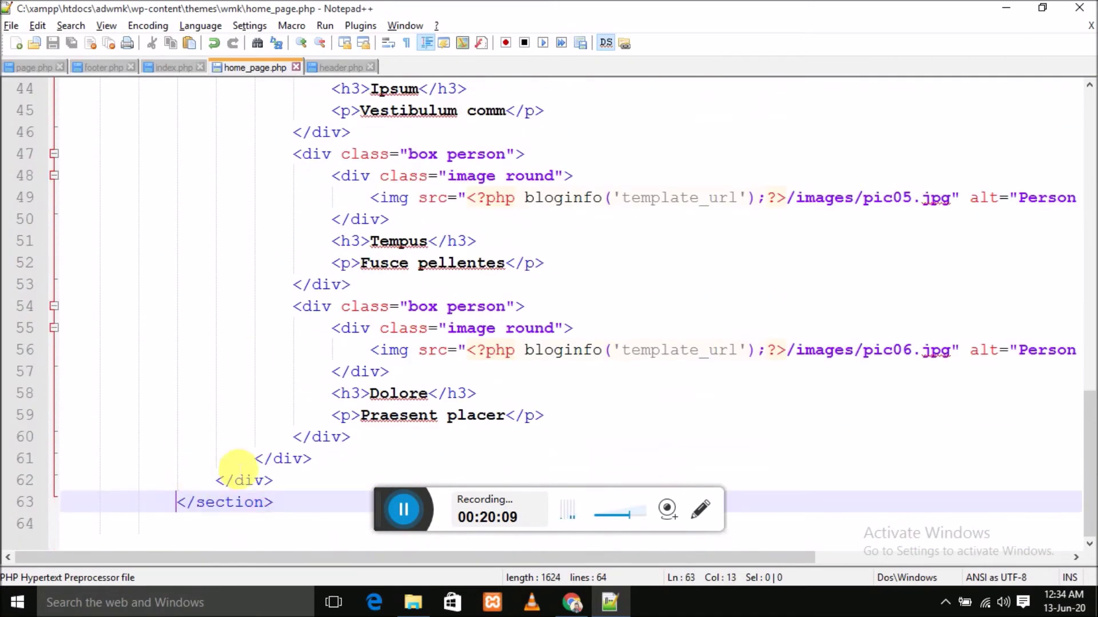
{"action": "key", "text": "BackSpace"}
{"action": "key", "text": "BackSpace"}
{"action": "key", "text": "BackSpace"}
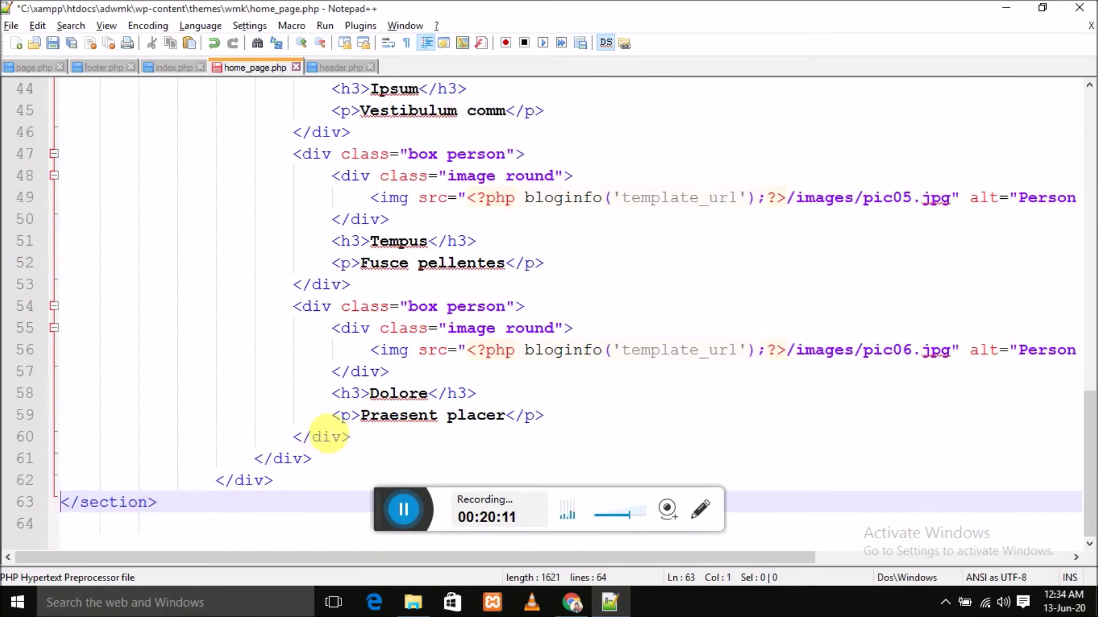
- Examine how the inner div, header and person boxes are nested within section Two of home_page.php
{"action": "scroll", "coordinate": [331, 423], "scroll_direction": "up", "scroll_amount": 4}
{"action": "scroll", "coordinate": [332, 423], "scroll_direction": "up", "scroll_amount": 5}
{"action": "left_click", "coordinate": [228, 306]}
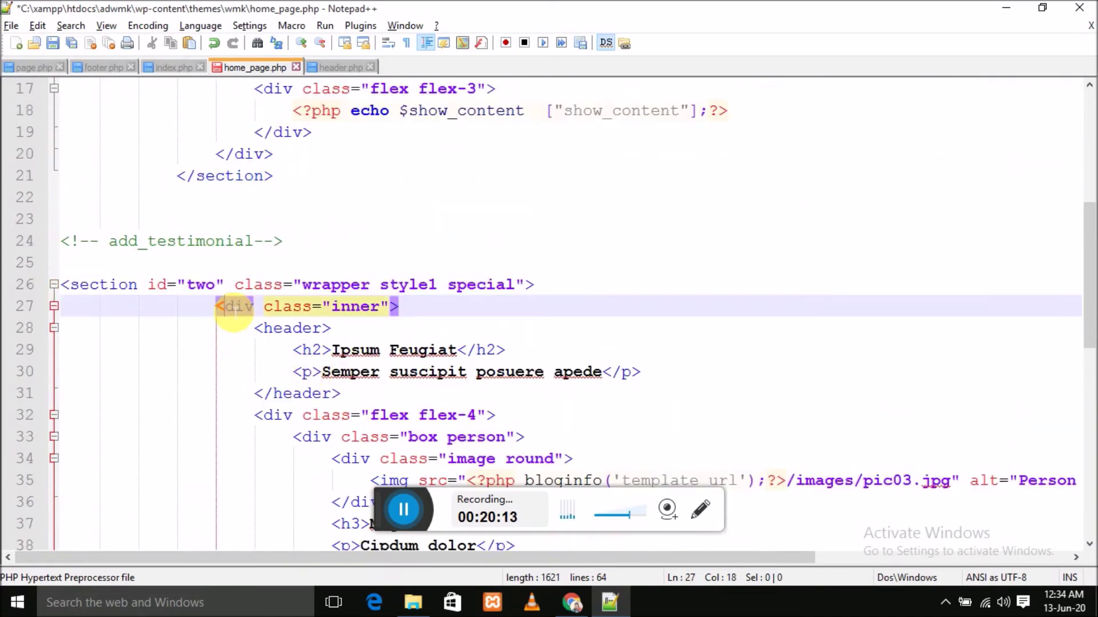
{"action": "scroll", "coordinate": [338, 353], "scroll_direction": "down", "scroll_amount": 5}
{"action": "scroll", "coordinate": [333, 351], "scroll_direction": "down", "scroll_amount": 4}
{"action": "scroll", "coordinate": [331, 355], "scroll_direction": "up", "scroll_amount": 9}
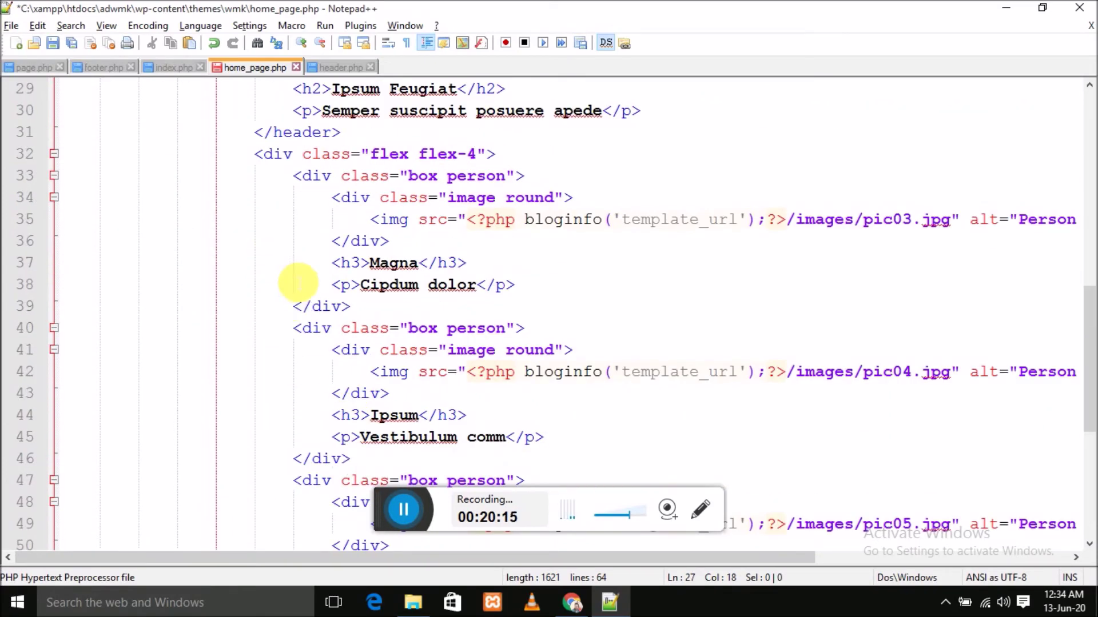
{"action": "left_click", "coordinate": [265, 328]}
{"action": "scroll", "coordinate": [294, 309], "scroll_direction": "down", "scroll_amount": 2}
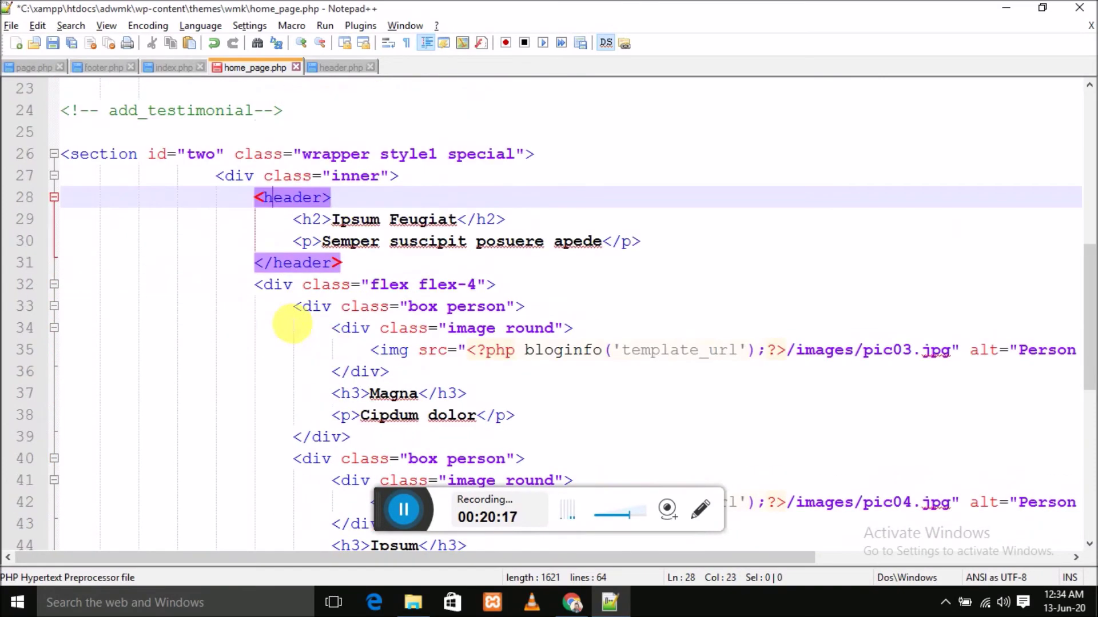
{"action": "left_click", "coordinate": [277, 240]}
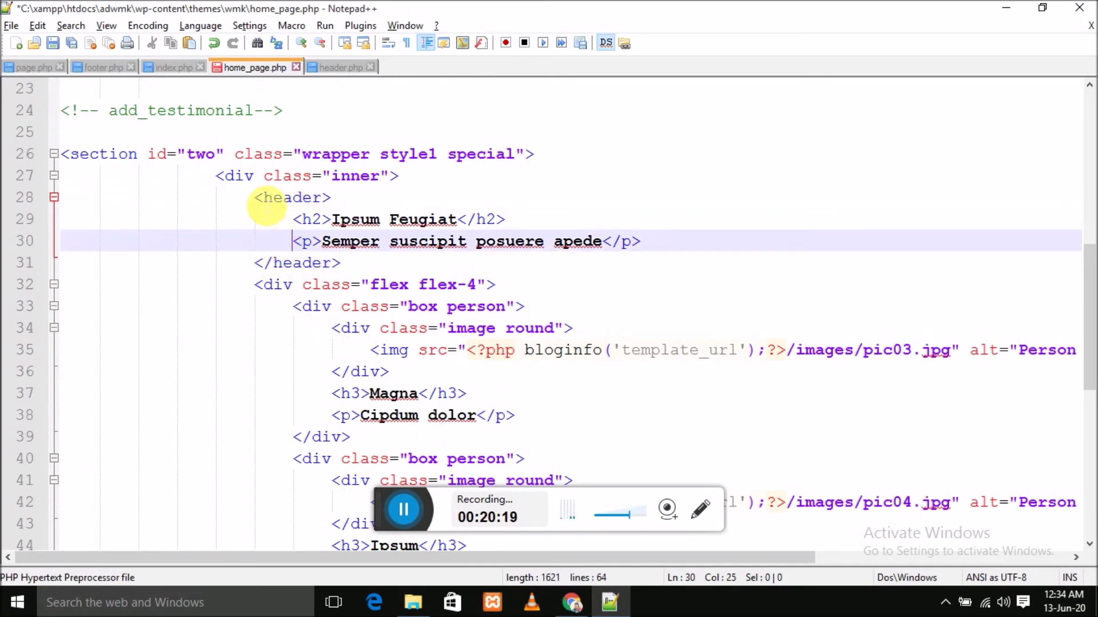
- Examine which lines inside section Two's inner div belong together, checking the matching tags of the flex flex-4 div
{"action": "left_click_drag", "start_coordinate": [256, 198], "coordinate": [507, 440]}
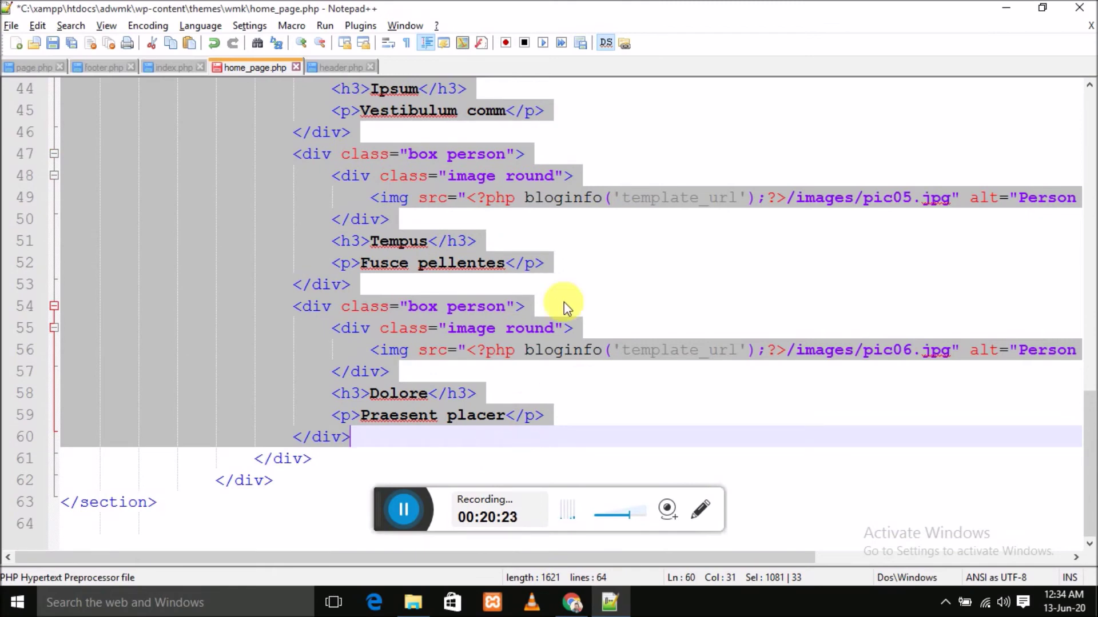
{"action": "scroll", "coordinate": [522, 283], "scroll_direction": "up", "scroll_amount": 9}
{"action": "scroll", "coordinate": [523, 295], "scroll_direction": "down", "scroll_amount": 9}
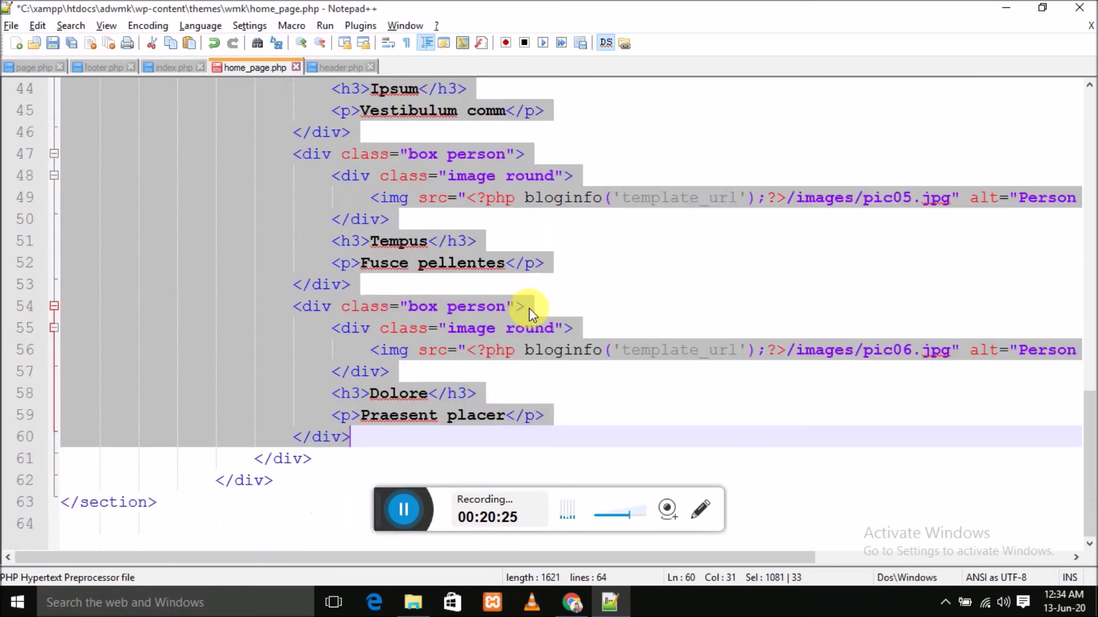
{"action": "scroll", "coordinate": [531, 313], "scroll_direction": "up", "scroll_amount": 2}
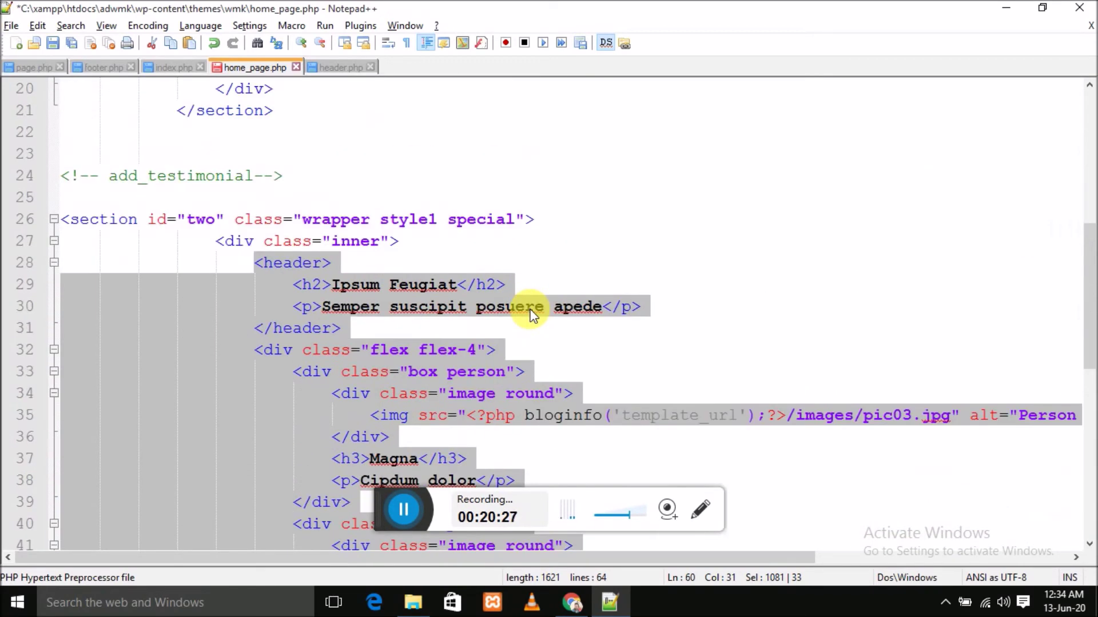
{"action": "scroll", "coordinate": [530, 314], "scroll_direction": "down", "scroll_amount": 8}
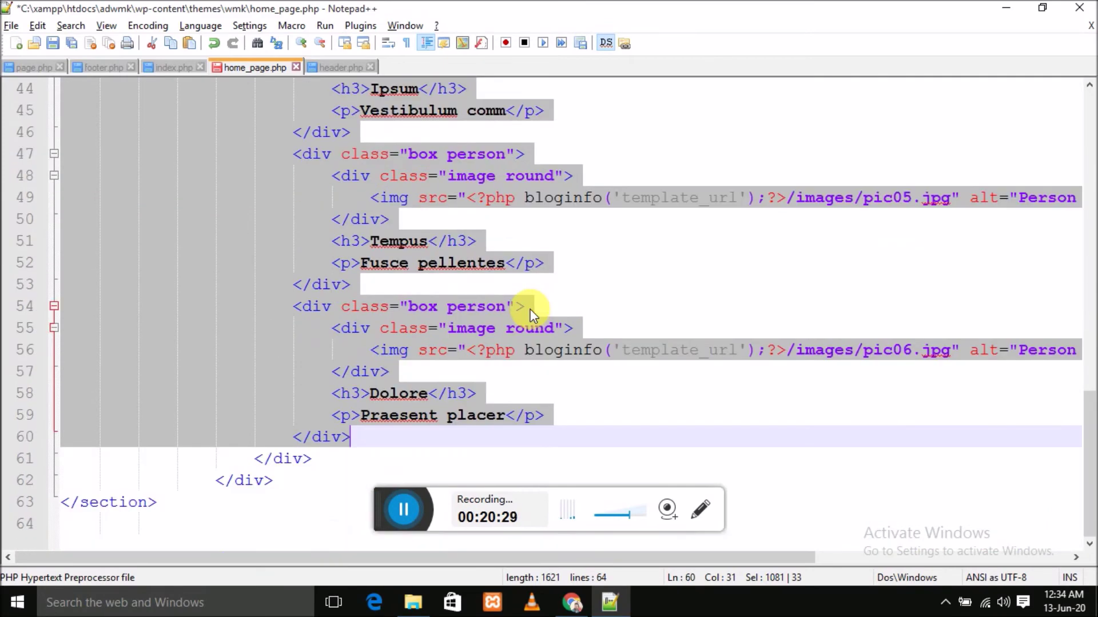
{"action": "scroll", "coordinate": [530, 313], "scroll_direction": "up", "scroll_amount": 11}
{"action": "left_click", "coordinate": [448, 457]}
{"action": "left_click", "coordinate": [246, 437]}
{"action": "scroll", "coordinate": [320, 395], "scroll_direction": "down", "scroll_amount": 11}
{"action": "left_click", "coordinate": [283, 458]}
{"action": "scroll", "coordinate": [343, 408], "scroll_direction": "up", "scroll_amount": 6}
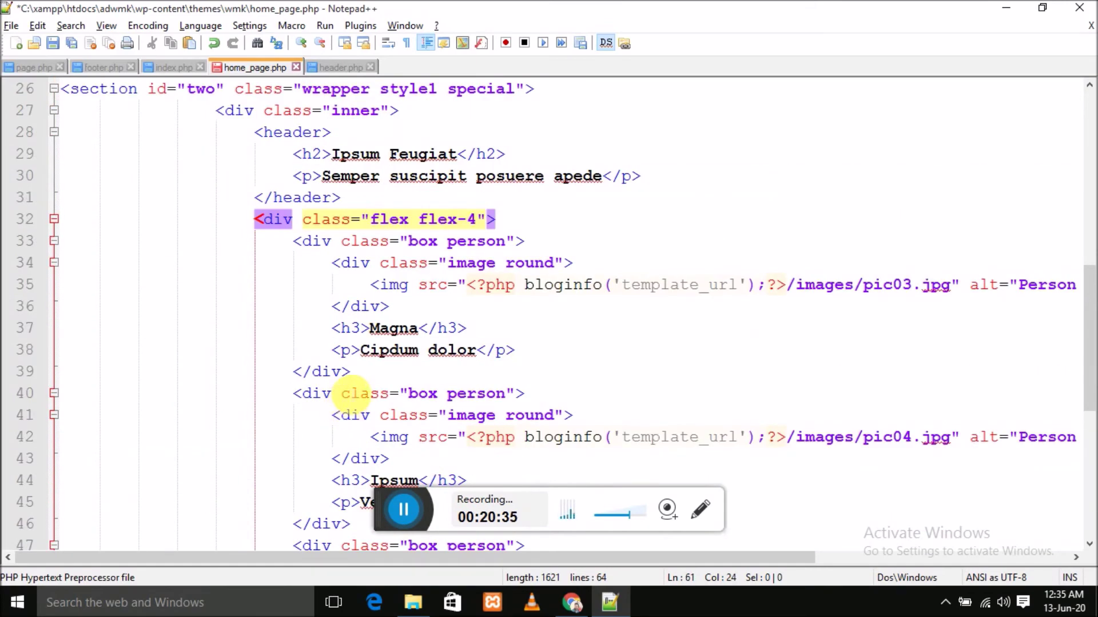
- Cut the header and the complete flex flex-4 block out of section Two's inner div in home_page.php
{"action": "scroll", "coordinate": [351, 393], "scroll_direction": "up", "scroll_amount": 1}
{"action": "left_click_drag", "start_coordinate": [256, 208], "coordinate": [448, 469]}
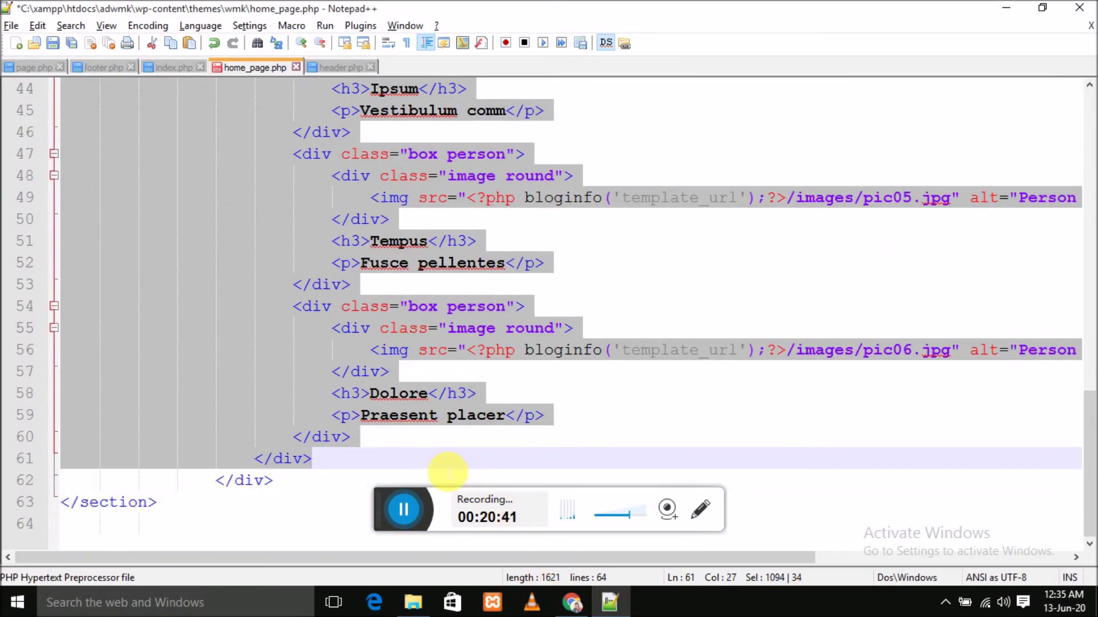
{"action": "key", "text": "Delete"}
{"action": "left_click", "coordinate": [254, 480]}
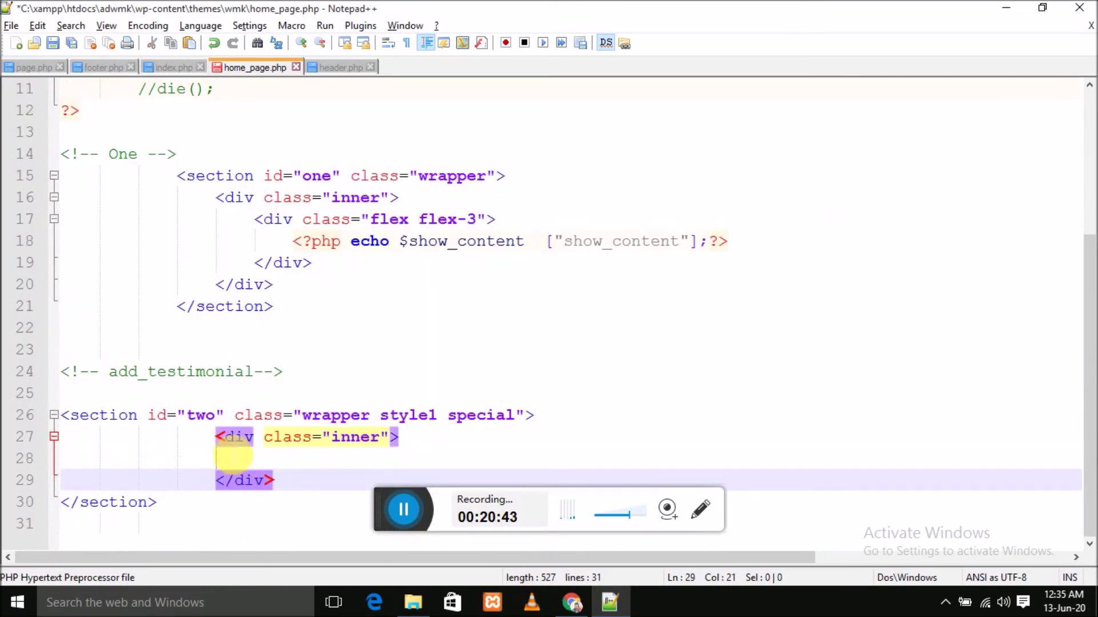
- Switch to Chrome, reload the Home page's edit screen and find its add testimonial field
{"action": "left_click", "coordinate": [572, 602]}
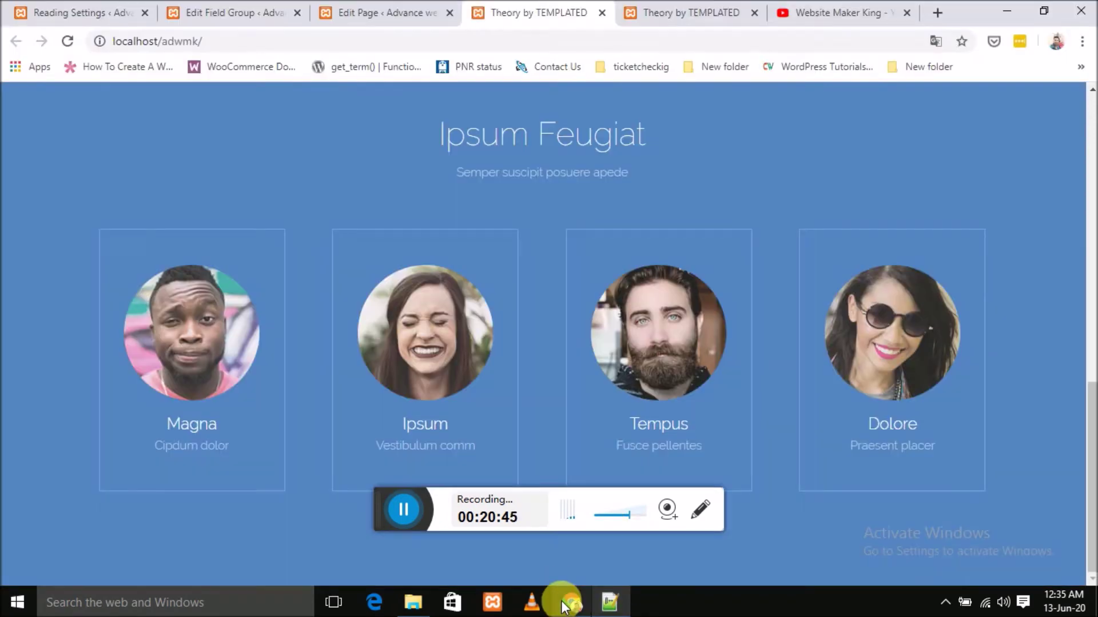
{"action": "left_click", "coordinate": [364, 14]}
{"action": "scroll", "coordinate": [498, 257], "scroll_direction": "down", "scroll_amount": 10}
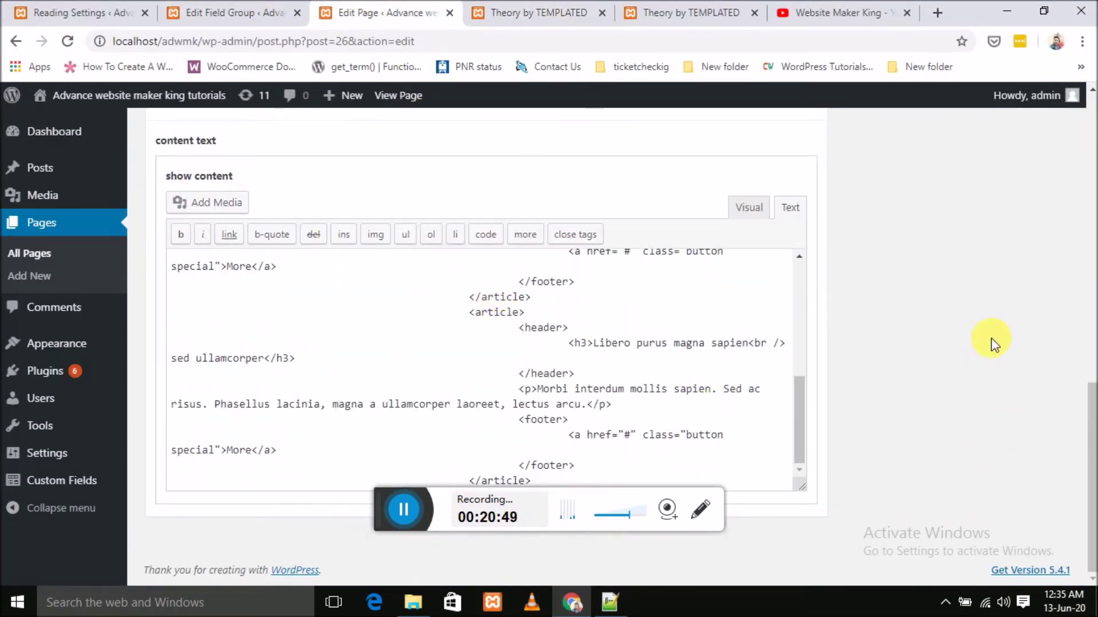
{"action": "left_click", "coordinate": [67, 42]}
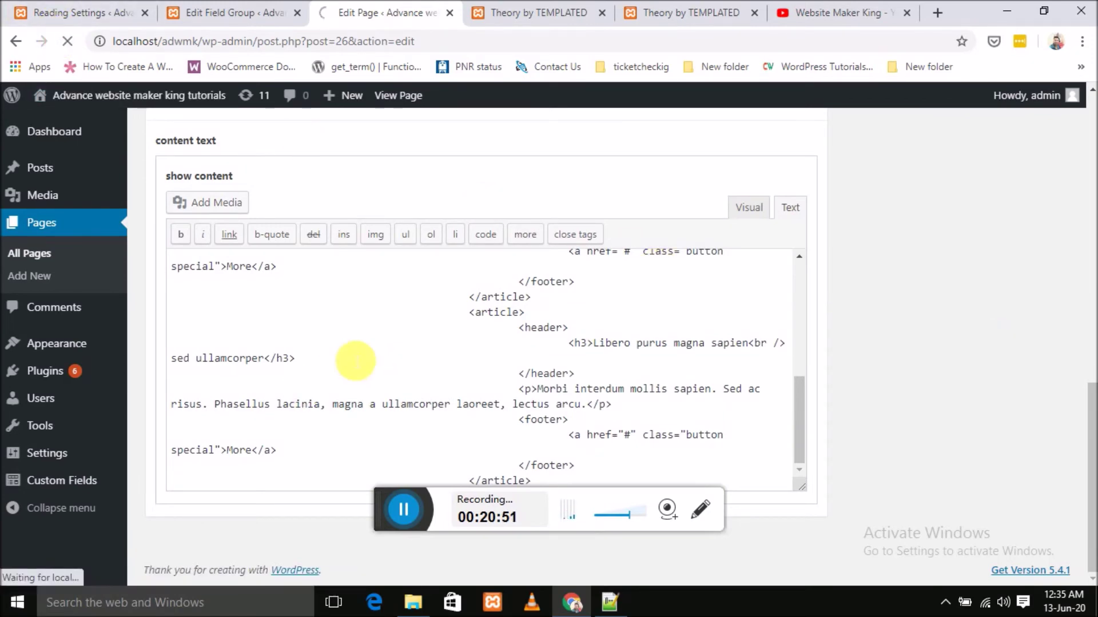
{"action": "scroll", "coordinate": [583, 314], "scroll_direction": "down", "scroll_amount": 15}
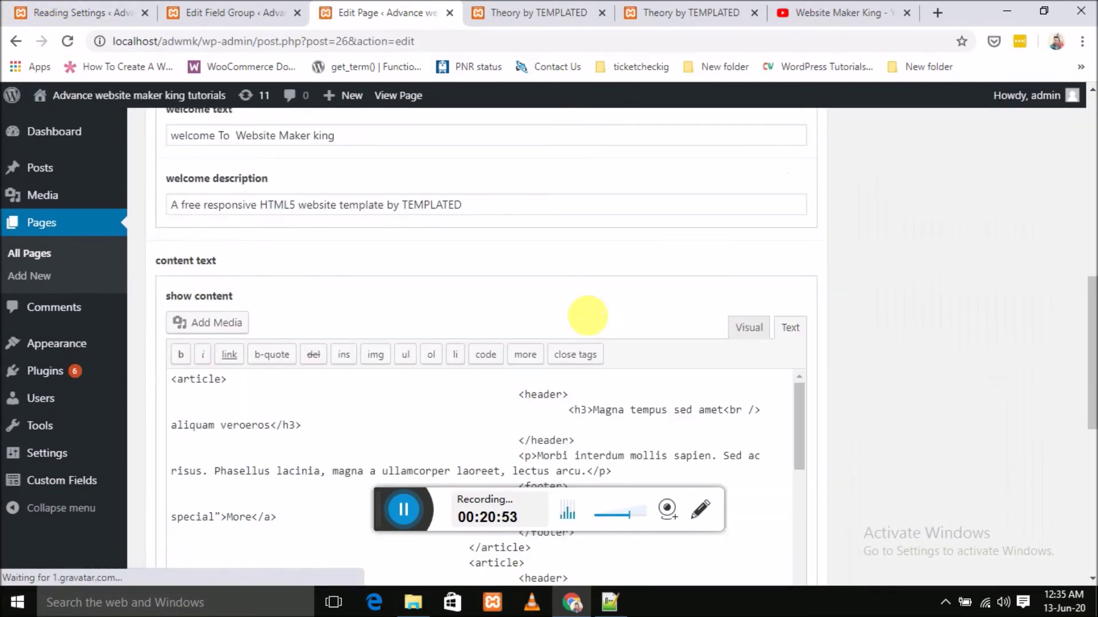
{"action": "scroll", "coordinate": [534, 394], "scroll_direction": "up", "scroll_amount": 8}
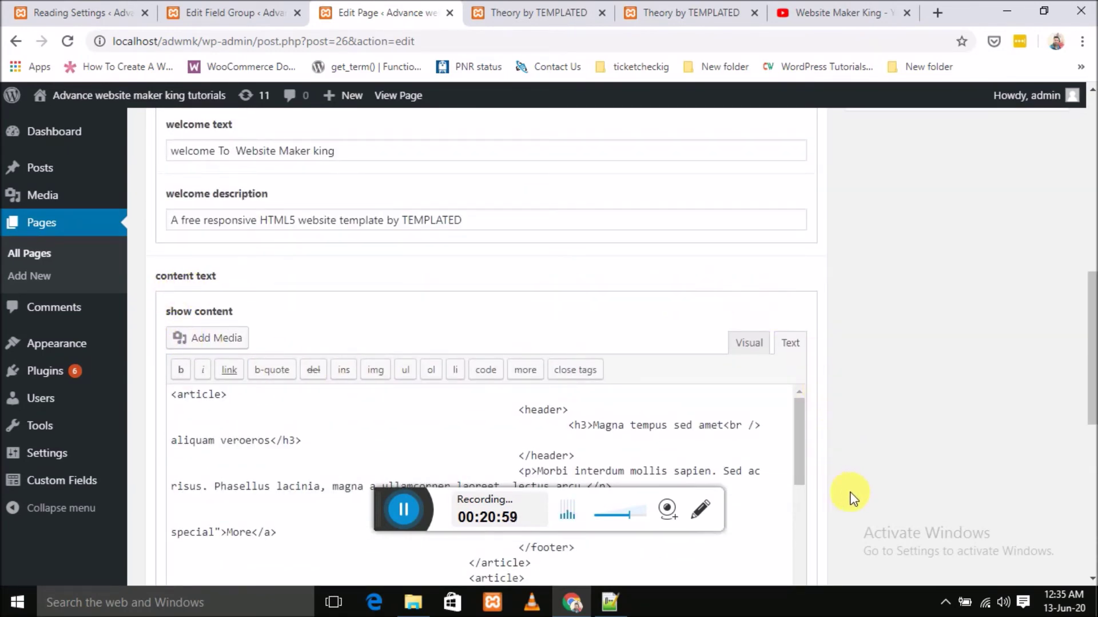
{"action": "scroll", "coordinate": [441, 331], "scroll_direction": "down", "scroll_amount": 12}
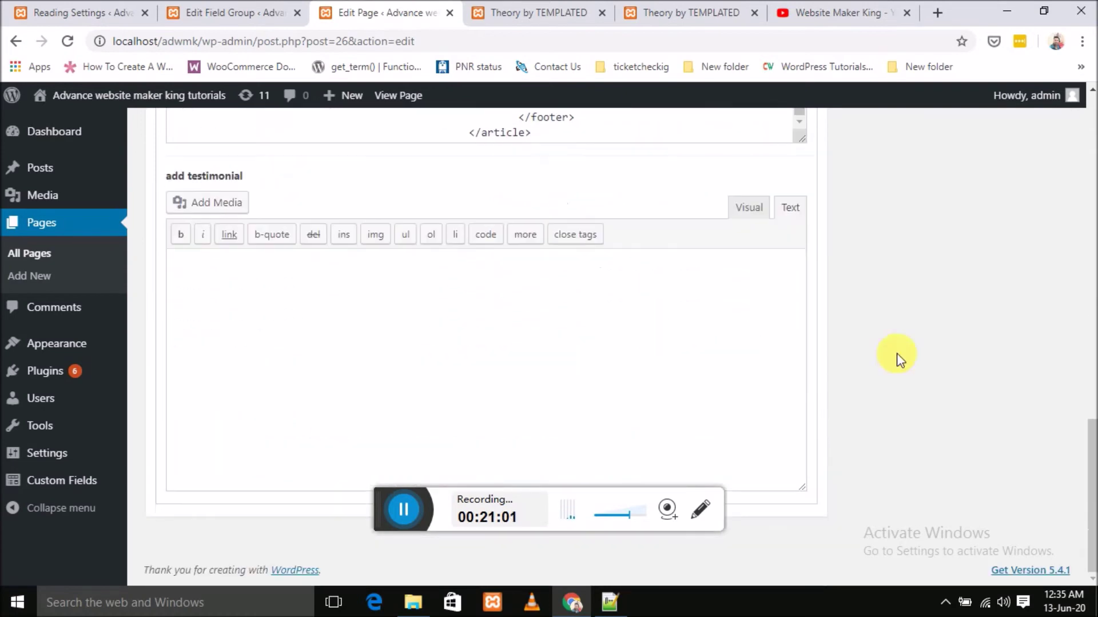
- Paste the cut markup into the add testimonial field in text mode and update the Home page
{"action": "left_click", "coordinate": [515, 282]}
{"action": "left_click", "coordinate": [743, 213]}
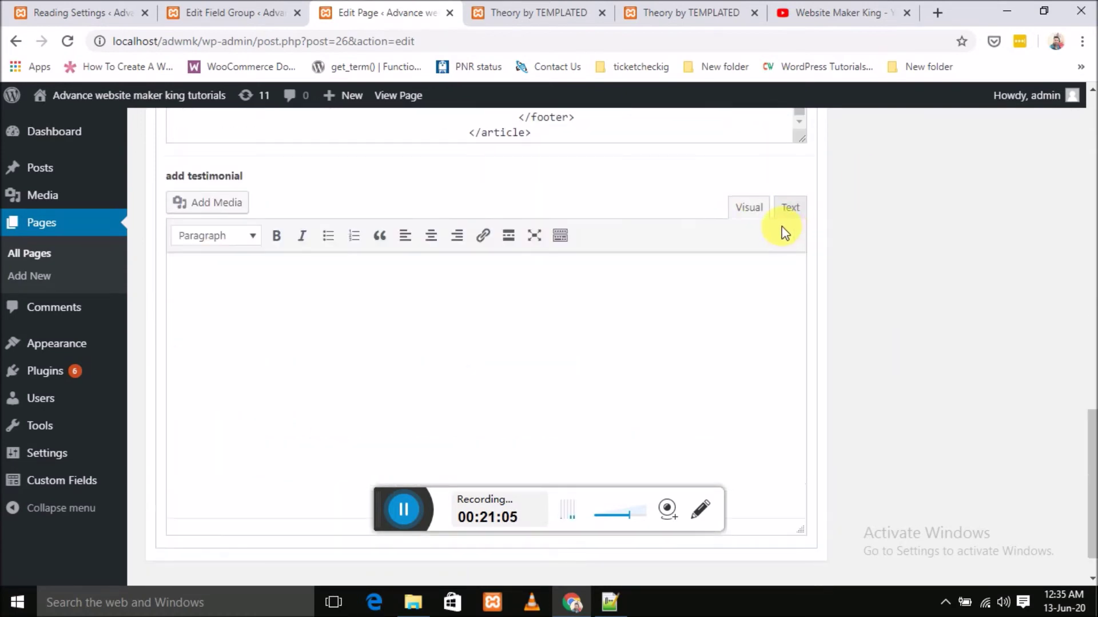
{"action": "left_click", "coordinate": [786, 210]}
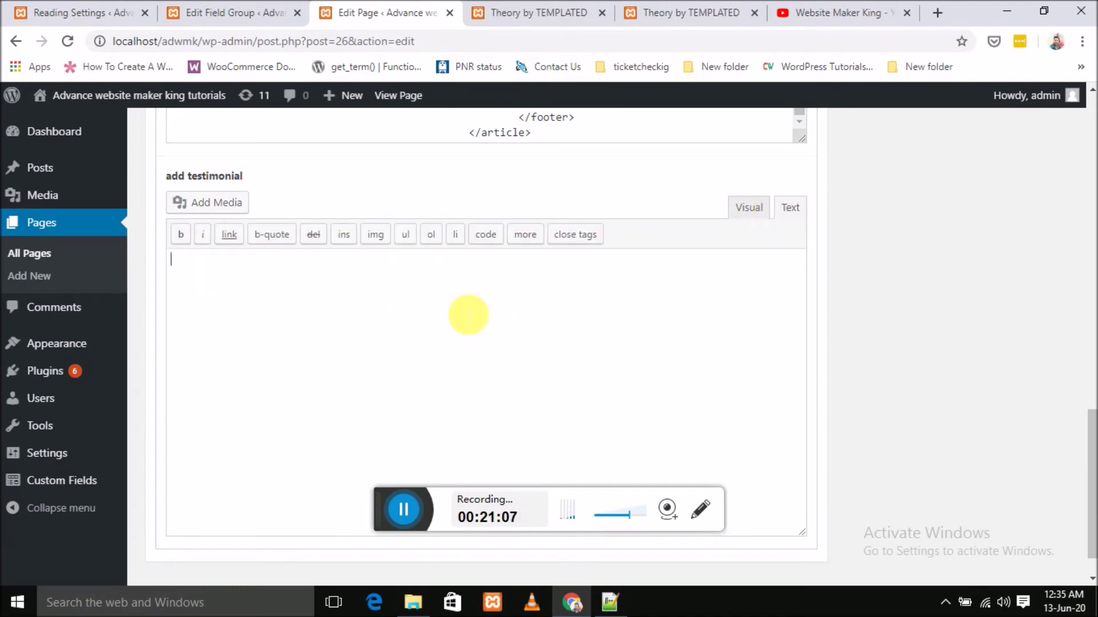
{"action": "key", "text": "ctrl+v"}
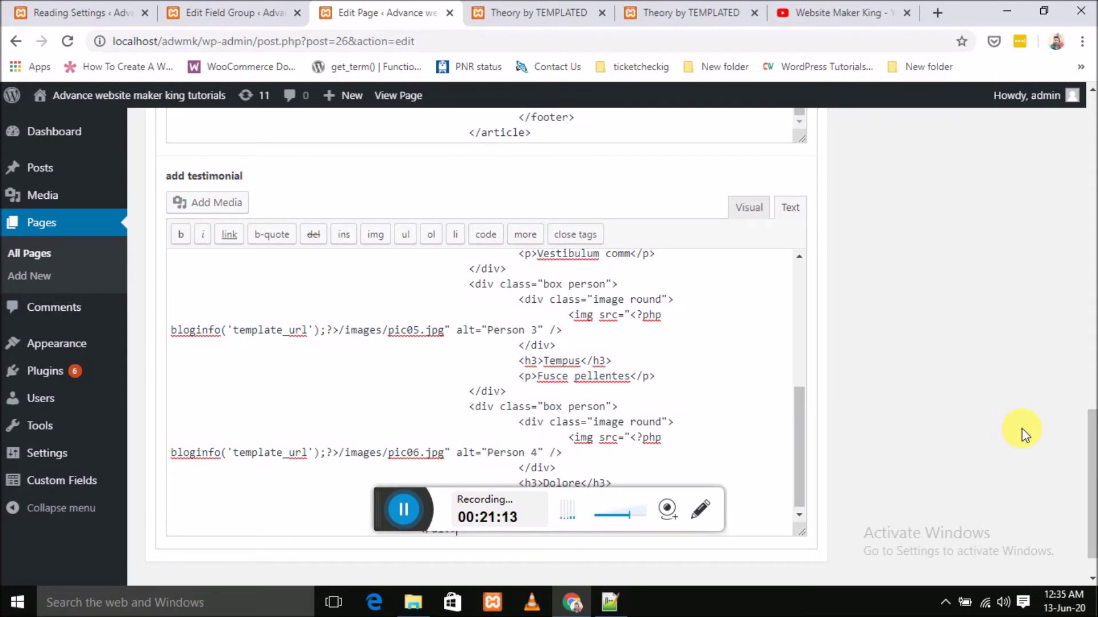
{"action": "scroll", "coordinate": [930, 355], "scroll_direction": "up", "scroll_amount": 10}
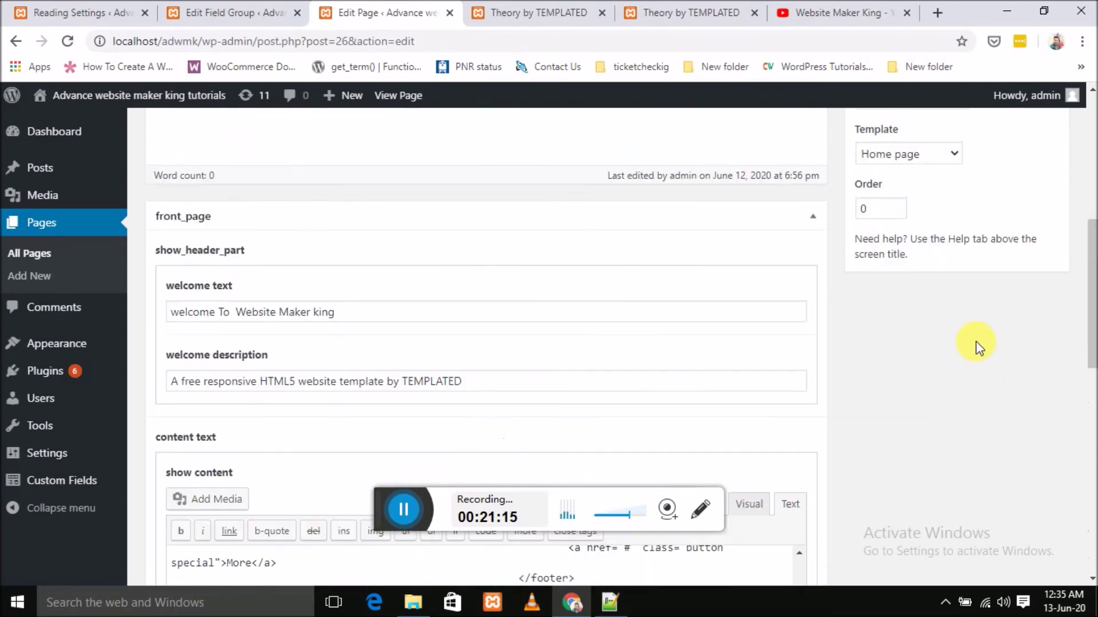
{"action": "scroll", "coordinate": [971, 340], "scroll_direction": "up", "scroll_amount": 5}
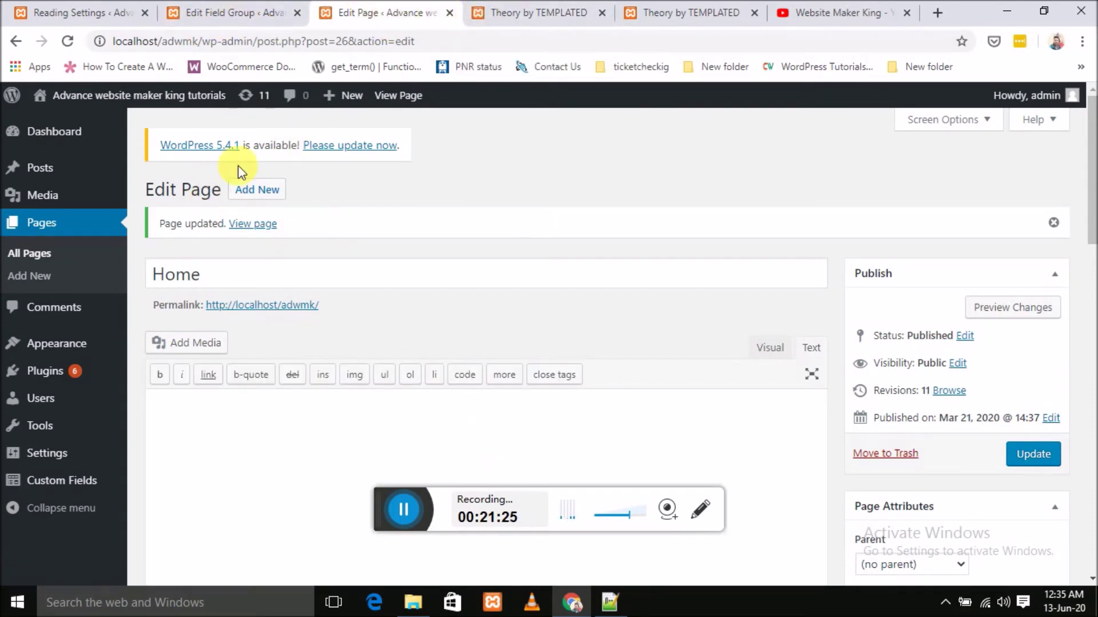
- Copy the add_testimonial sub field name from the content text group in the front_page field group
{"action": "left_click", "coordinate": [183, 16]}
{"action": "scroll", "coordinate": [642, 404], "scroll_direction": "down", "scroll_amount": 3}
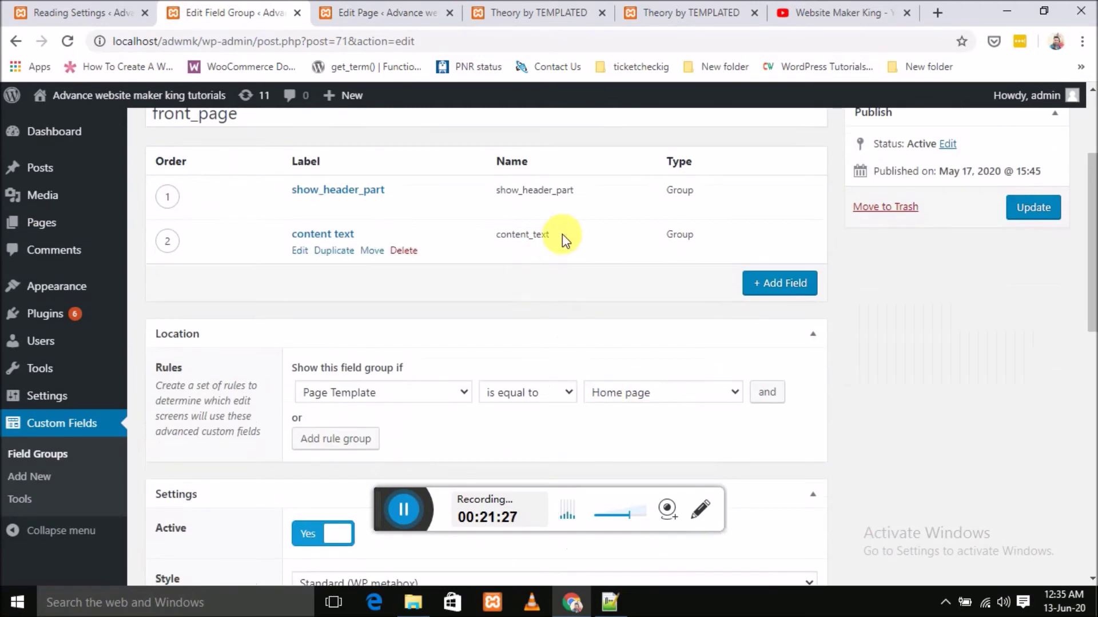
{"action": "scroll", "coordinate": [548, 314], "scroll_direction": "down", "scroll_amount": 3}
{"action": "scroll", "coordinate": [535, 321], "scroll_direction": "up", "scroll_amount": 6}
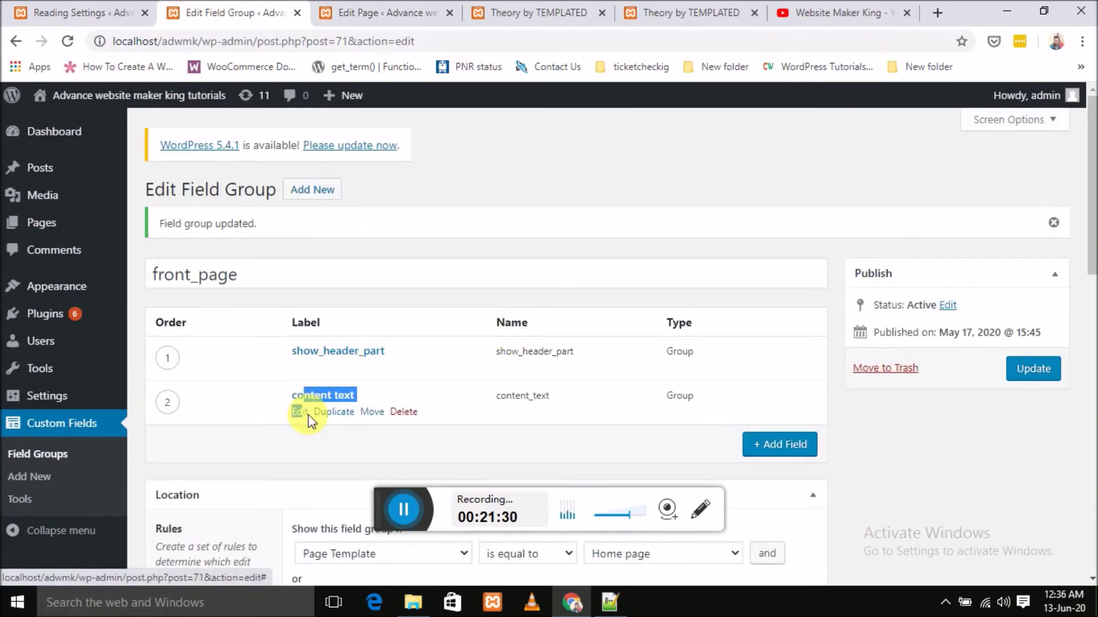
{"action": "left_click", "coordinate": [305, 412]}
{"action": "scroll", "coordinate": [616, 351], "scroll_direction": "down", "scroll_amount": 10}
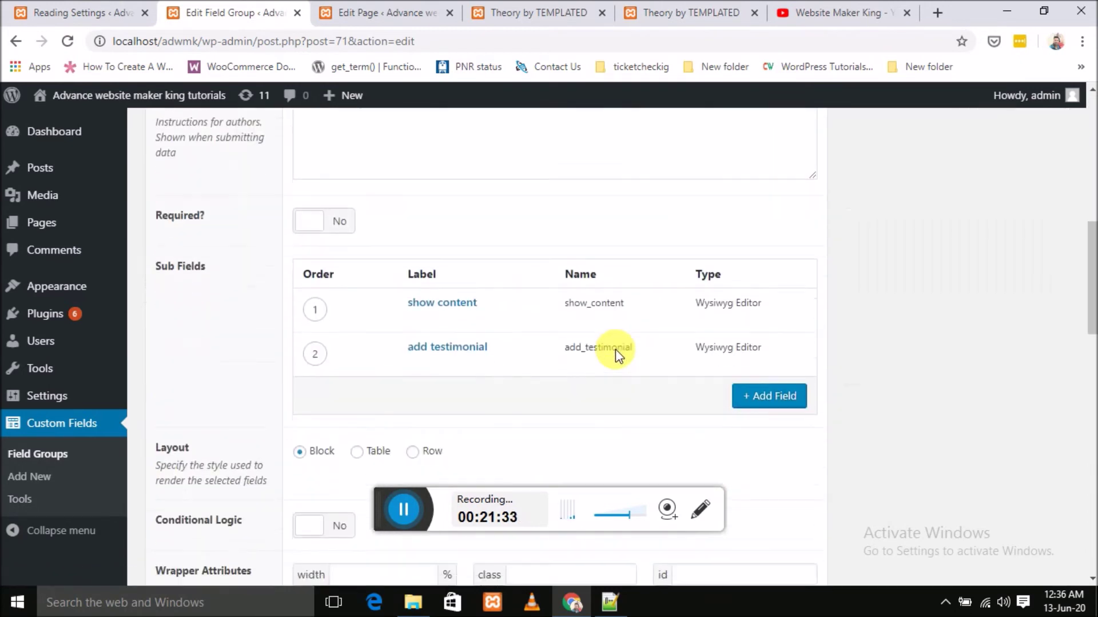
{"action": "left_click_drag", "start_coordinate": [632, 348], "coordinate": [571, 350]}
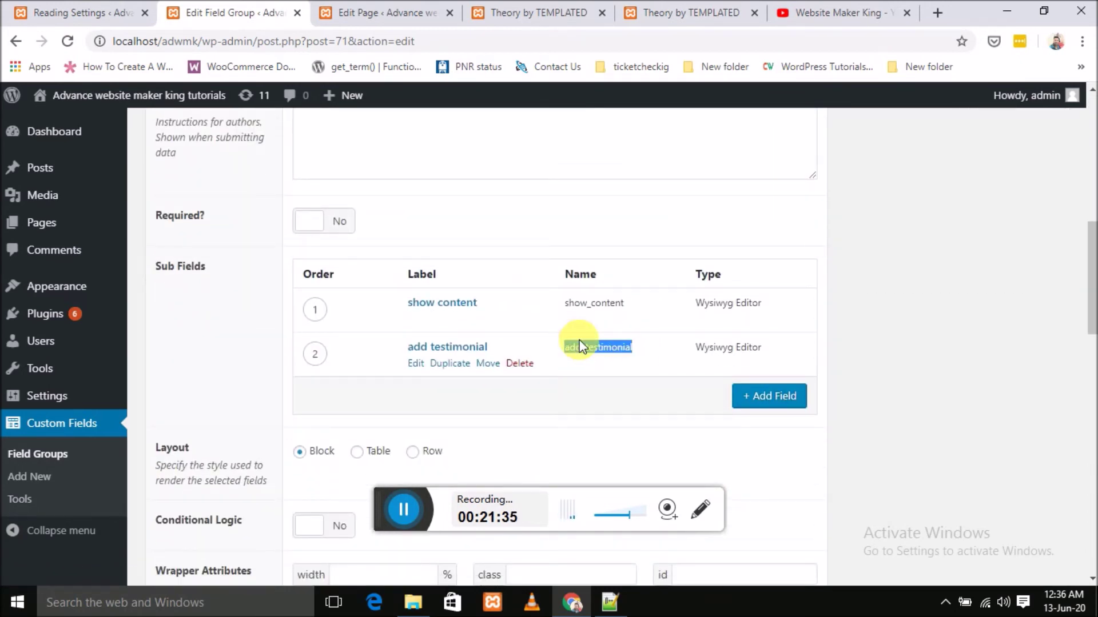
{"action": "right_click", "coordinate": [580, 347]}
{"action": "left_click", "coordinate": [600, 353]}
- Switch to Notepad++ and paste add_testimonial on the empty line inside section Two's inner div in home_page.php
{"action": "left_click", "coordinate": [620, 607]}
{"action": "scroll", "coordinate": [457, 360], "scroll_direction": "up", "scroll_amount": 1}
{"action": "scroll", "coordinate": [453, 362], "scroll_direction": "down", "scroll_amount": 1}
{"action": "scroll", "coordinate": [457, 363], "scroll_direction": "up", "scroll_amount": 2}
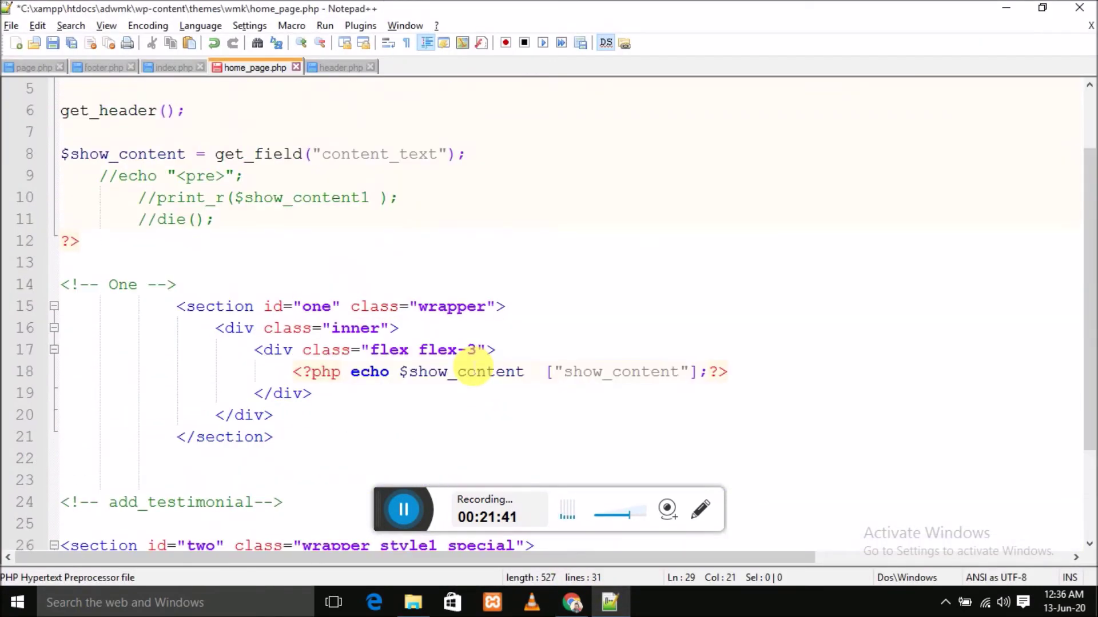
{"action": "scroll", "coordinate": [473, 366], "scroll_direction": "down", "scroll_amount": 1}
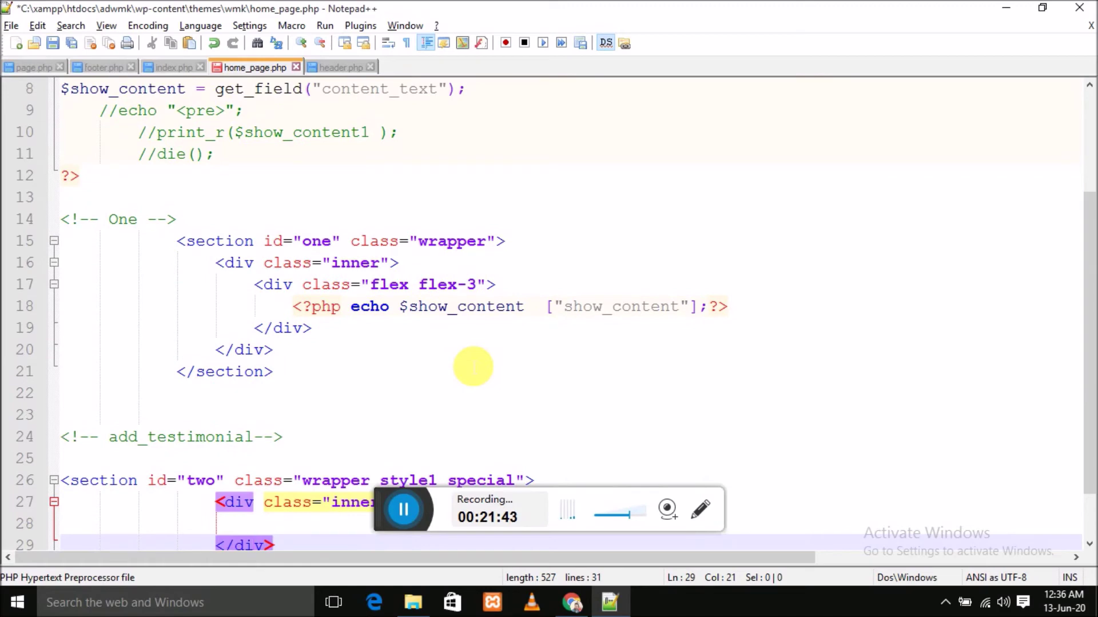
{"action": "scroll", "coordinate": [475, 366], "scroll_direction": "up", "scroll_amount": 1}
{"action": "scroll", "coordinate": [474, 369], "scroll_direction": "down", "scroll_amount": 2}
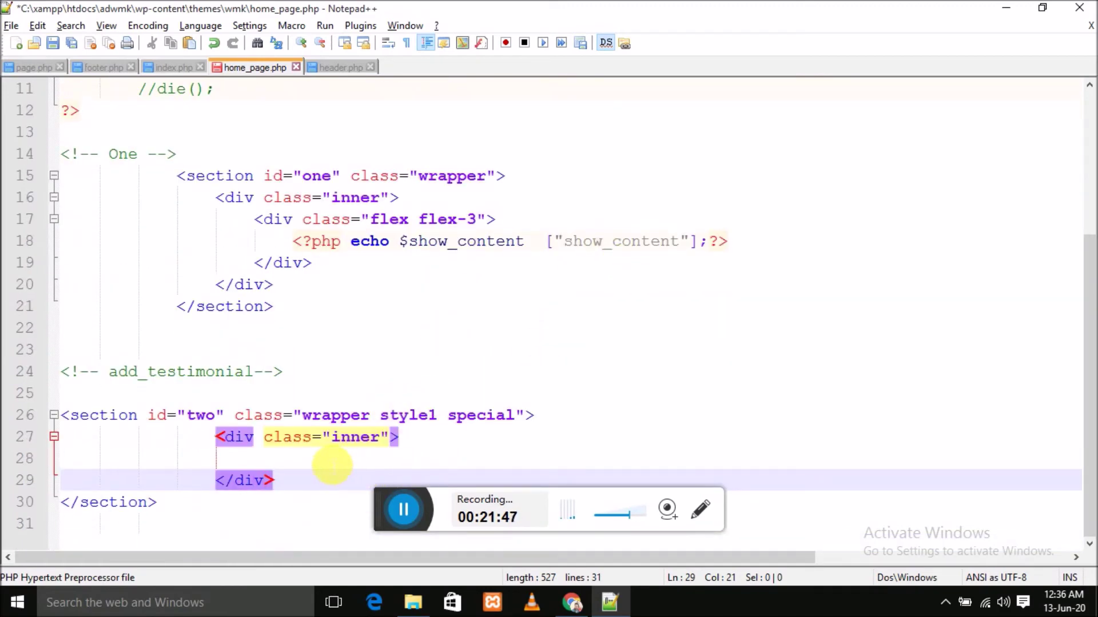
{"action": "left_click", "coordinate": [331, 464]}
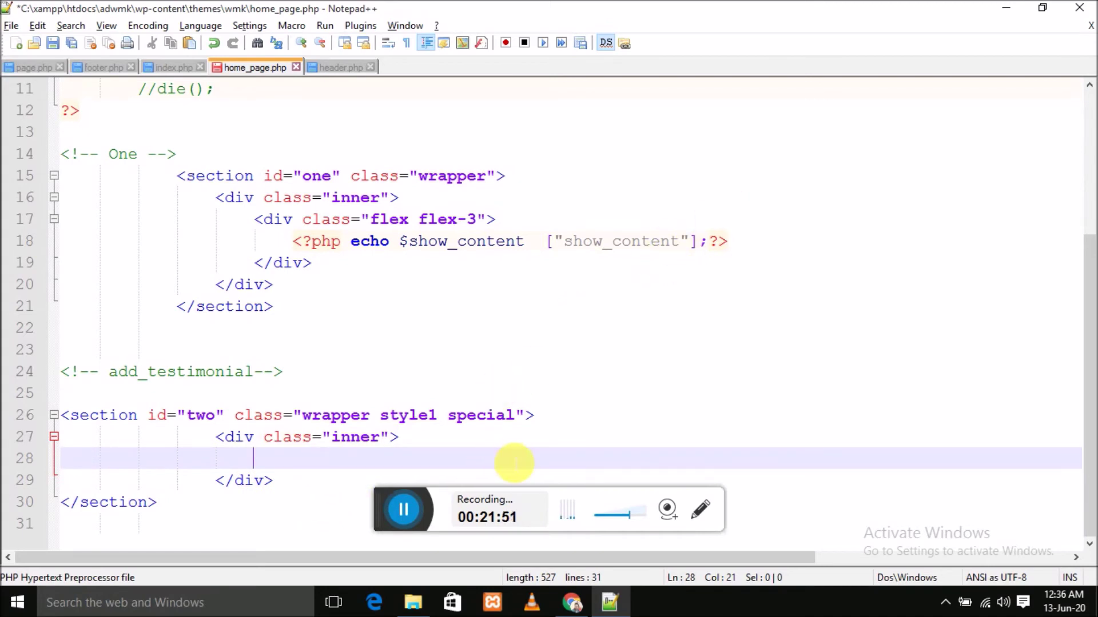
{"action": "key", "text": "ctrl+v"}
- Copy section One's PHP echo statement for show_content onto a new line below add_testimonial in section Two
{"action": "left_click_drag", "start_coordinate": [732, 242], "coordinate": [306, 252]}
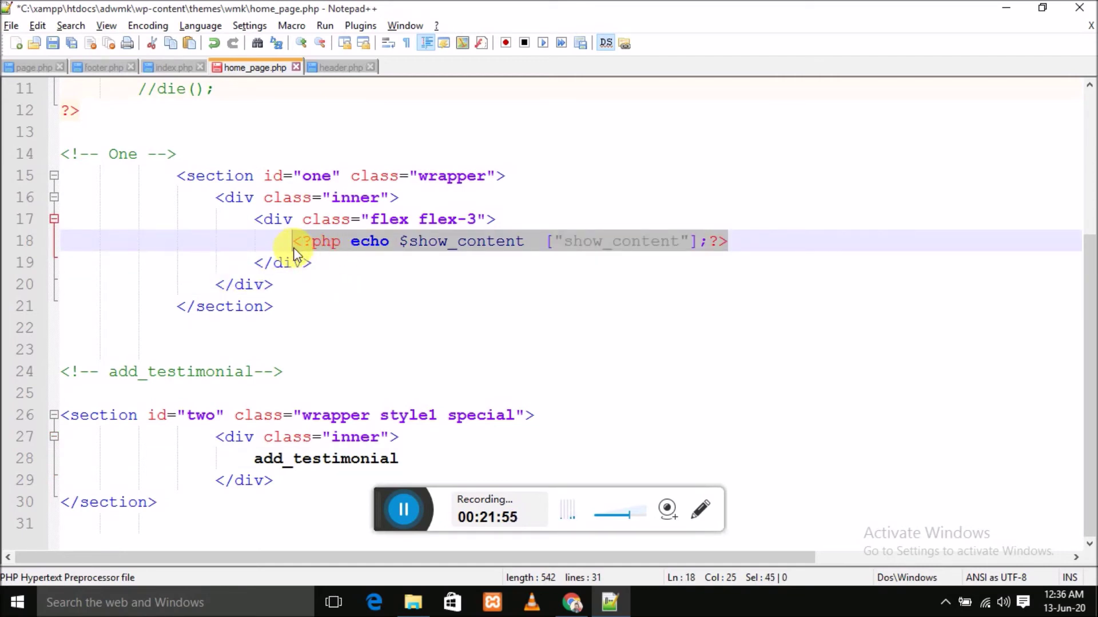
{"action": "left_click", "coordinate": [418, 461]}
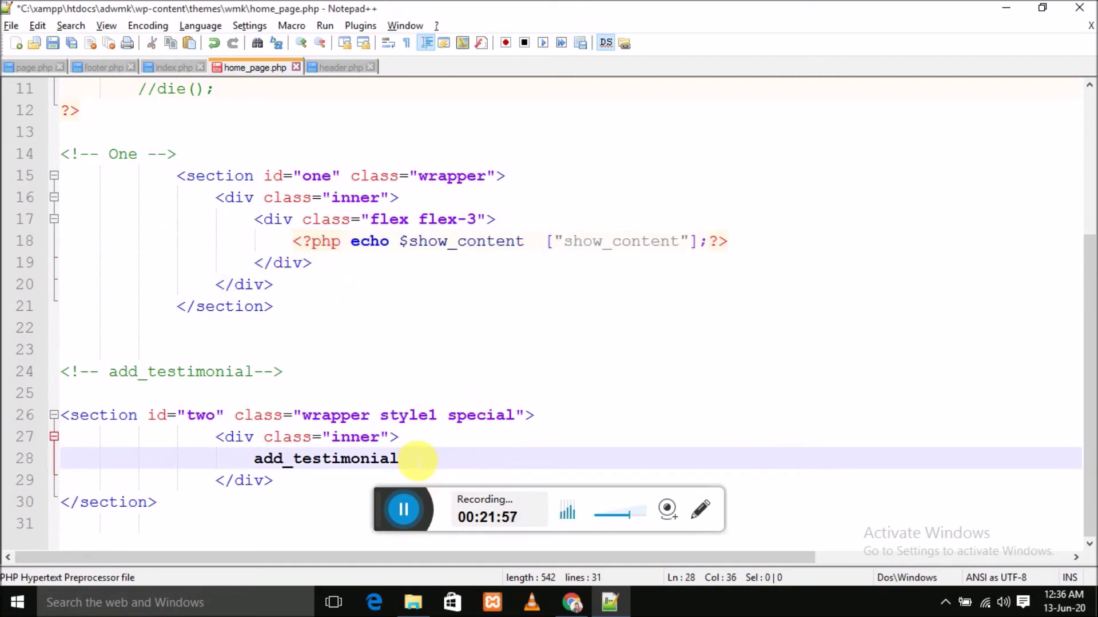
{"action": "key", "text": "Return"}
{"action": "type", "text": "<?php echo $show_content  [\"show_content\"];?>"}
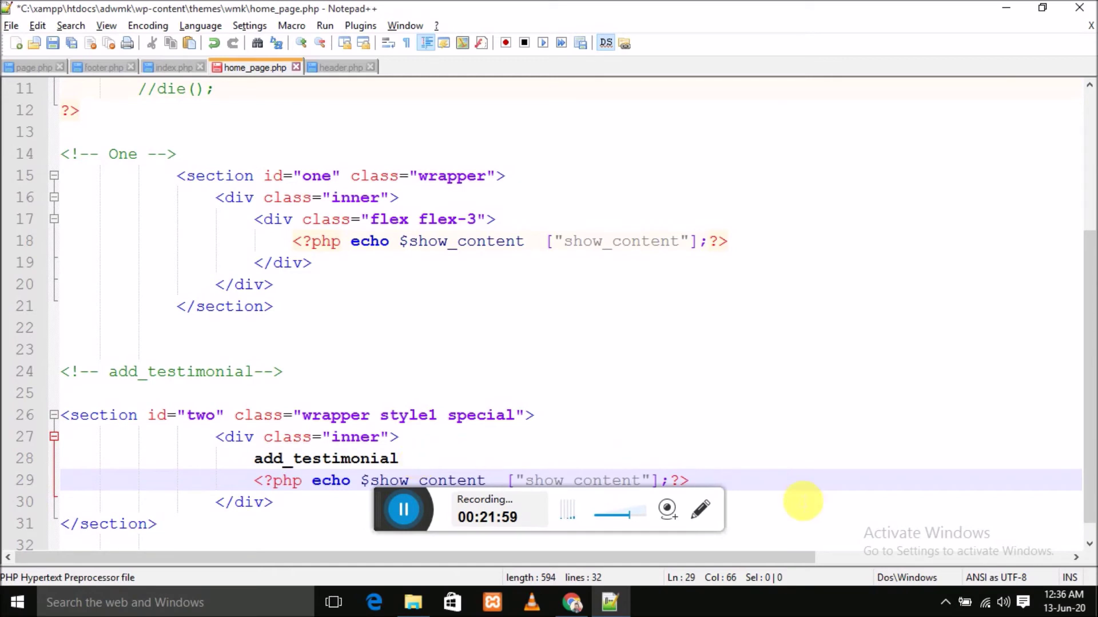
- Cut the loose add_testimonial text and paste it over the show_content key in section Two's echo statement
{"action": "left_click", "coordinate": [400, 461]}
{"action": "left_click_drag", "start_coordinate": [401, 460], "coordinate": [247, 474]}
{"action": "key", "text": "ctrl+c"}
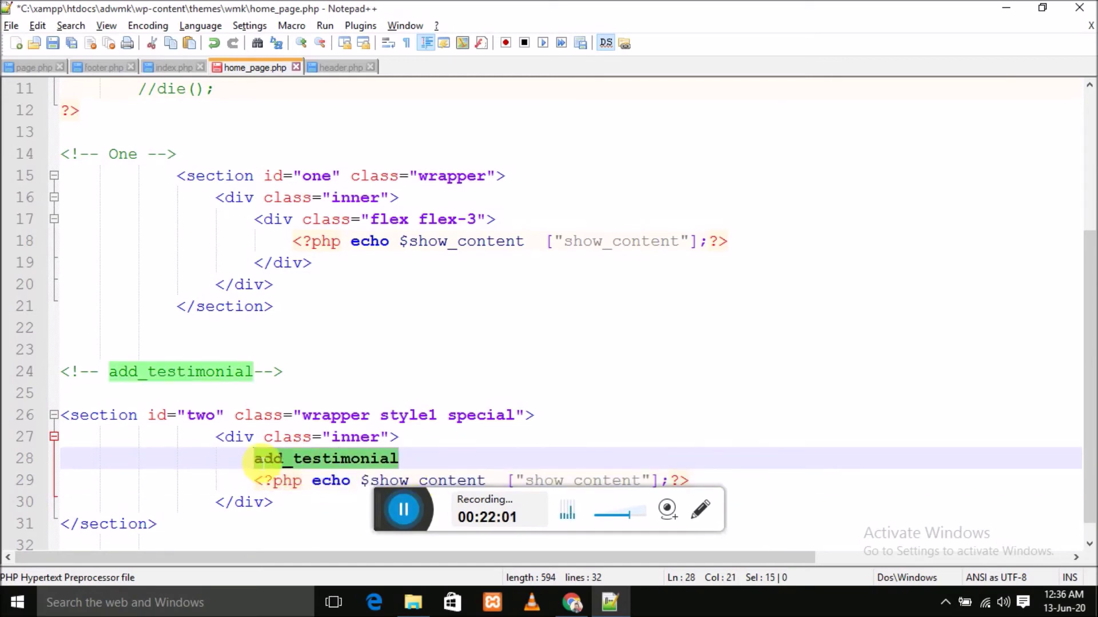
{"action": "key", "text": "BackSpace"}
{"action": "scroll", "coordinate": [549, 456], "scroll_direction": "down", "scroll_amount": 1}
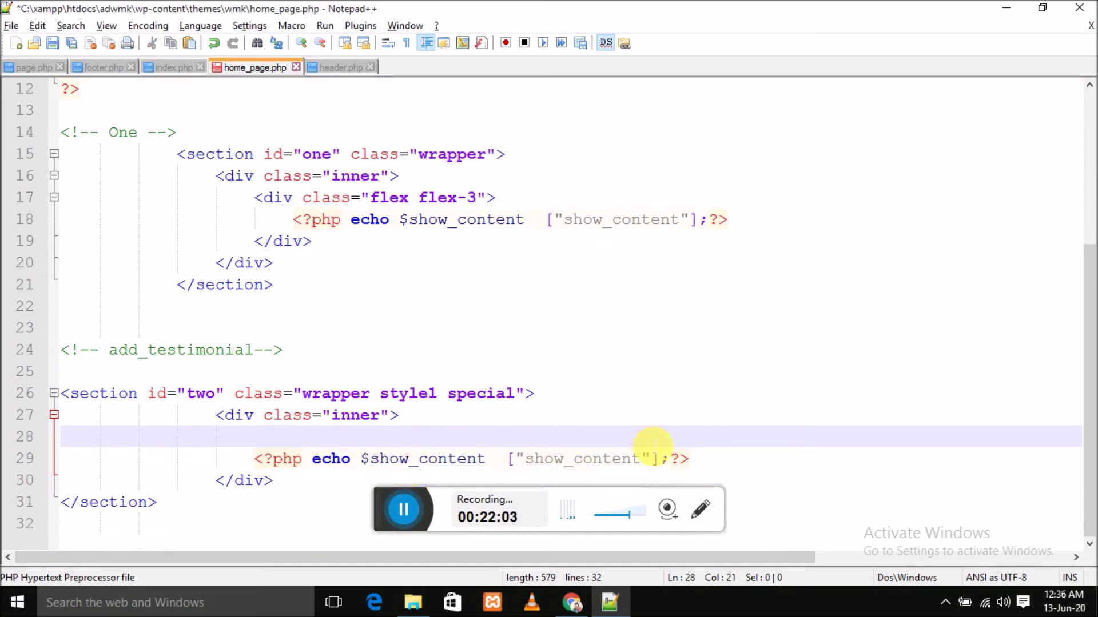
{"action": "left_click", "coordinate": [632, 459]}
{"action": "left_click_drag", "start_coordinate": [632, 459], "coordinate": [531, 460]}
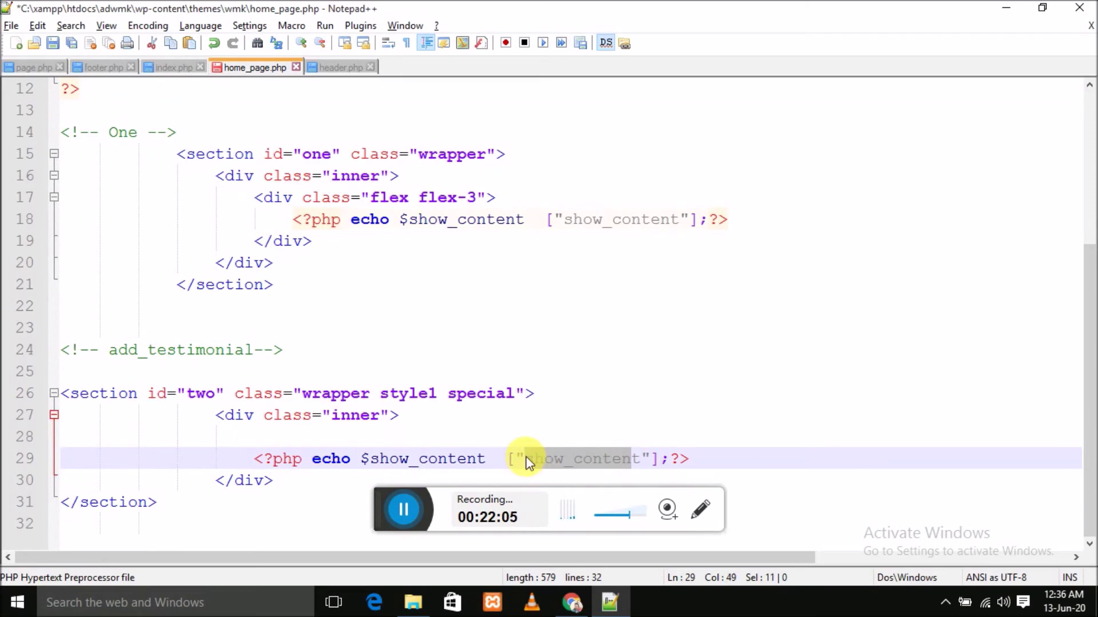
{"action": "key", "text": "ctrl+v"}
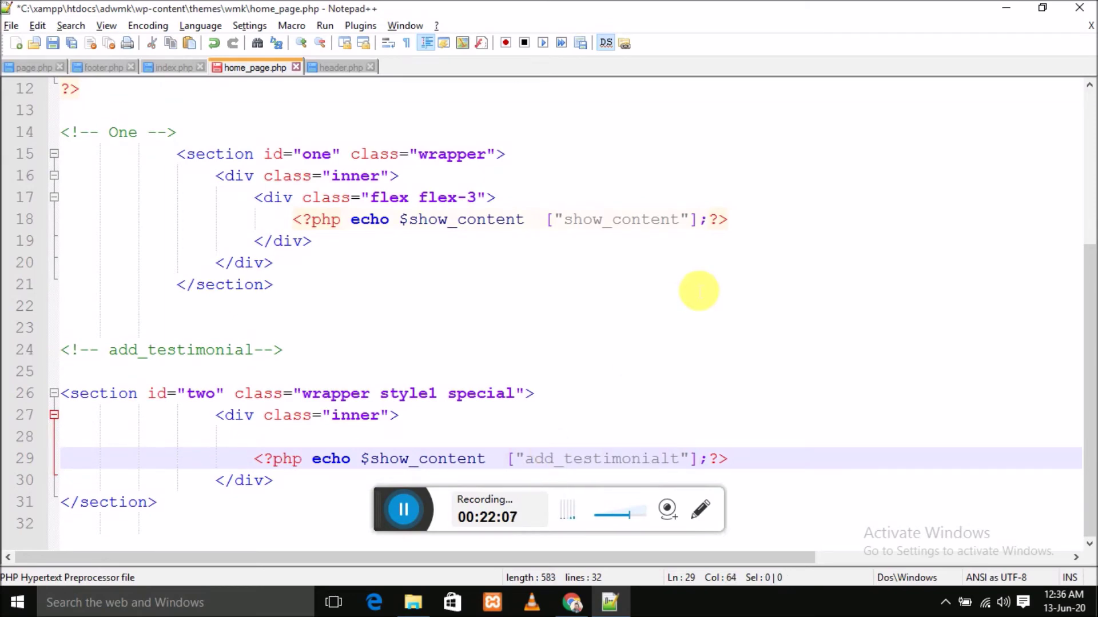
- Switch to Chrome and reload the localhost/adwmk front page to check section Two's output
{"action": "left_click", "coordinate": [572, 602]}
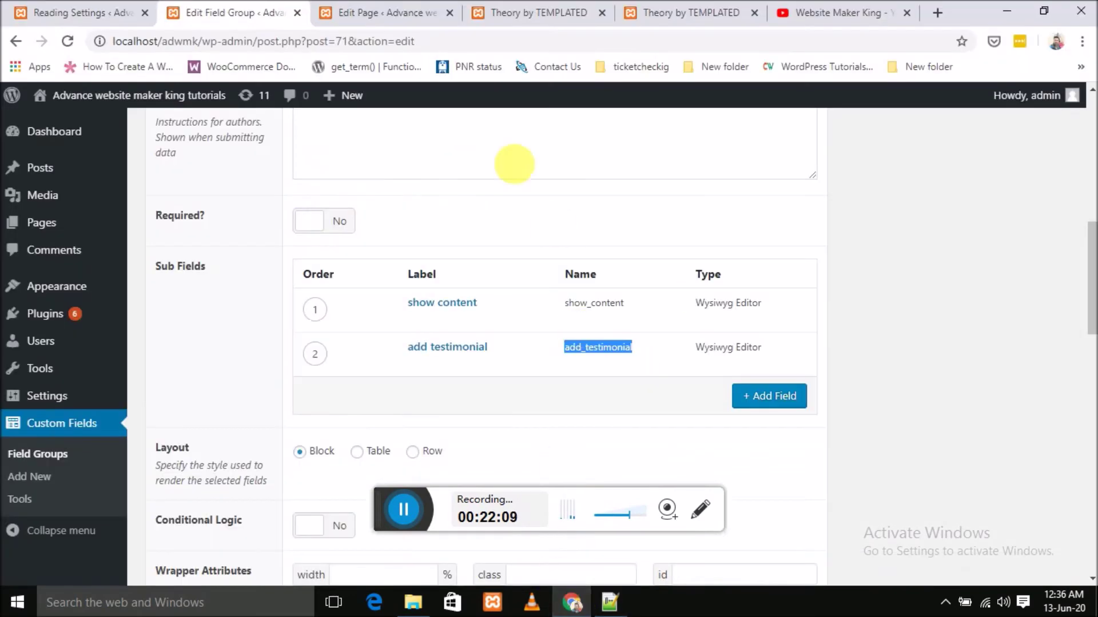
{"action": "left_click", "coordinate": [513, 13]}
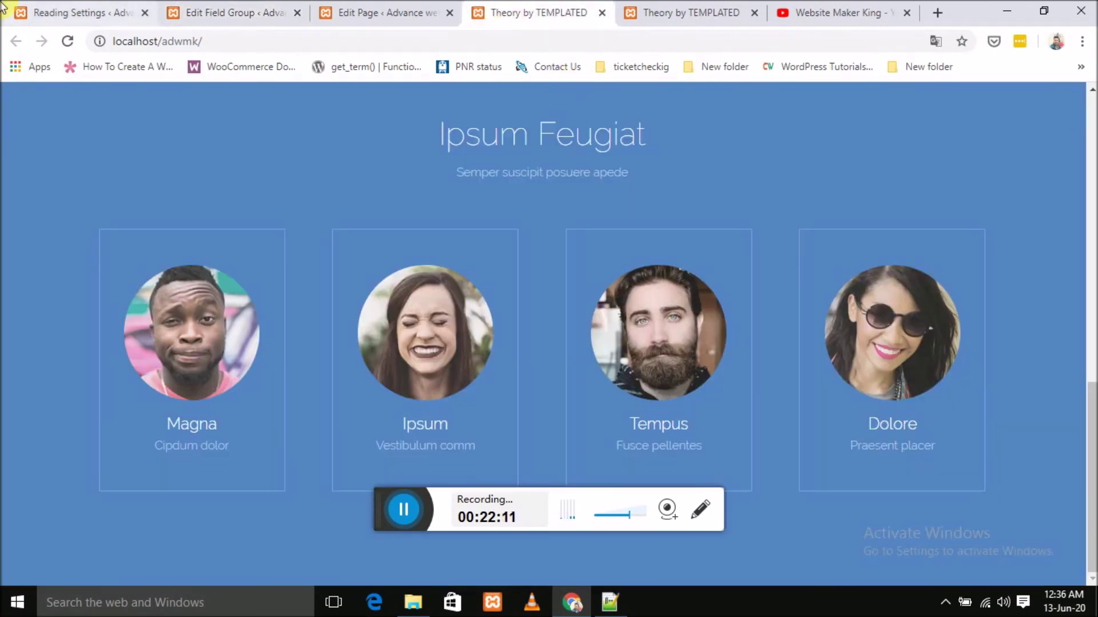
{"action": "left_click", "coordinate": [67, 42]}
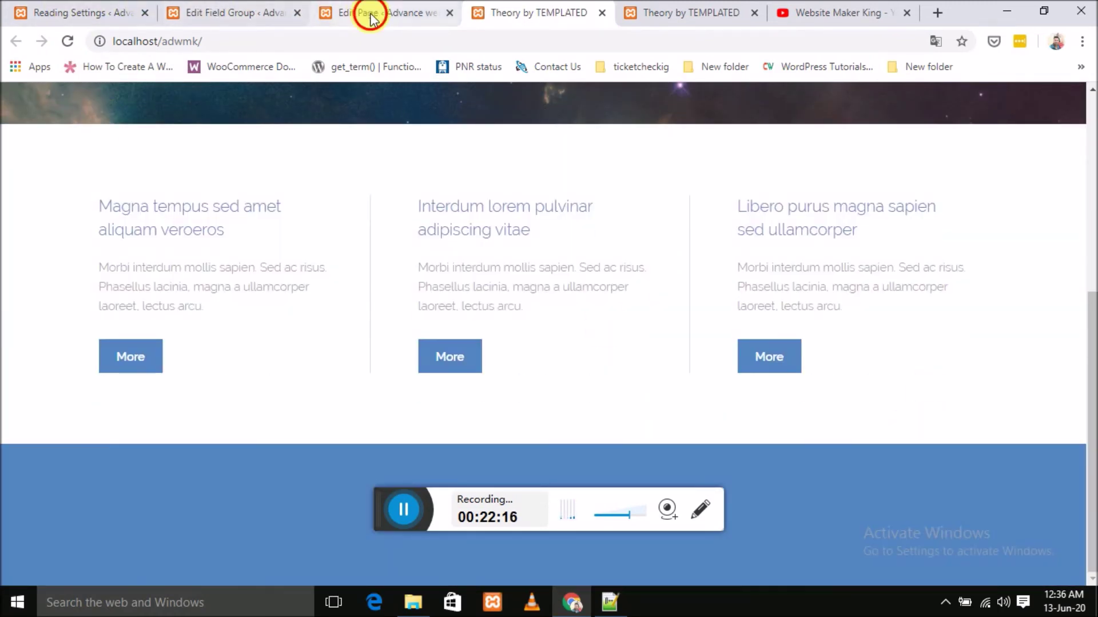
- Return to the Home page's editing screen and update the page
{"action": "left_click", "coordinate": [371, 16]}
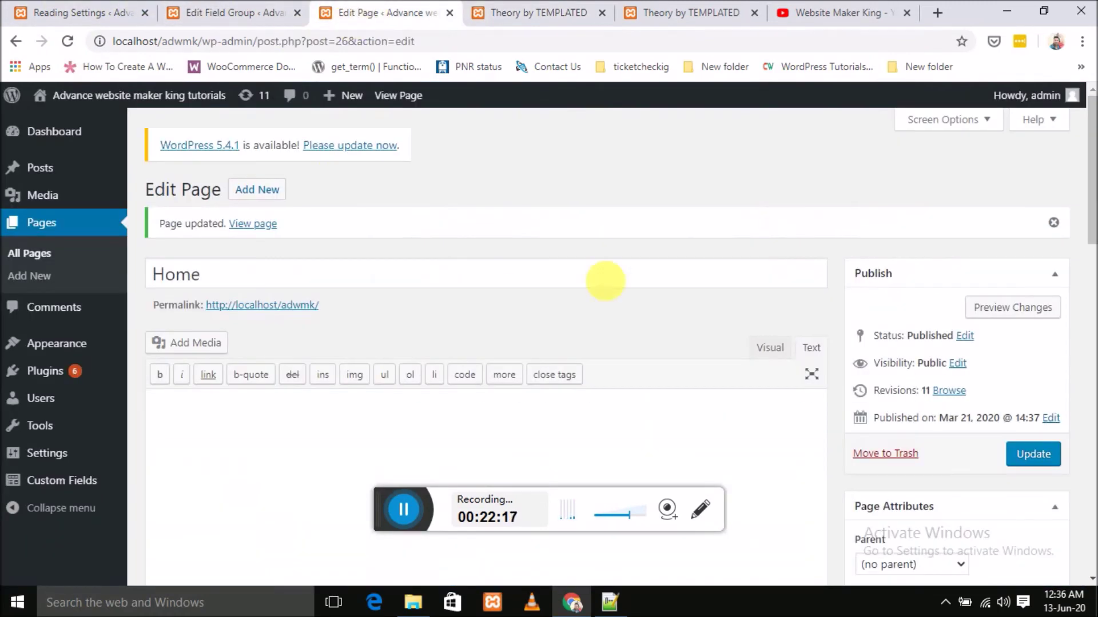
{"action": "scroll", "coordinate": [509, 252], "scroll_direction": "down", "scroll_amount": 10}
{"action": "scroll", "coordinate": [883, 368], "scroll_direction": "up", "scroll_amount": 5}
{"action": "scroll", "coordinate": [1000, 246], "scroll_direction": "up", "scroll_amount": 10}
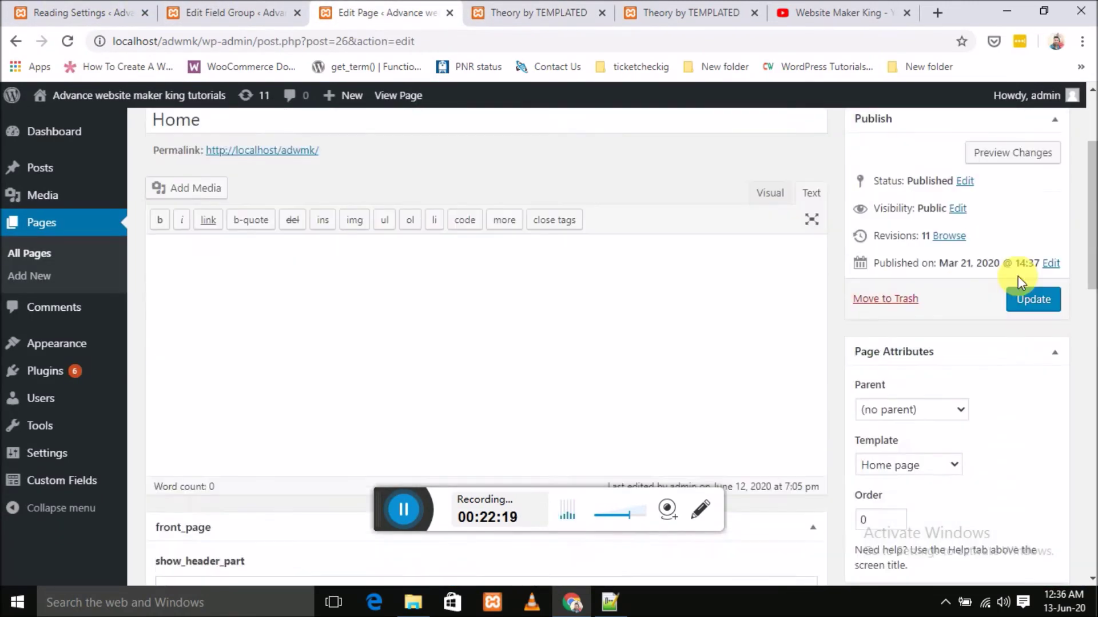
{"action": "left_click", "coordinate": [1033, 391]}
- Delete the PHP bloginfo('template_url') call from the Person 1 image source, pic03.jpg, in the add testimonial field
{"action": "scroll", "coordinate": [540, 367], "scroll_direction": "down", "scroll_amount": 15}
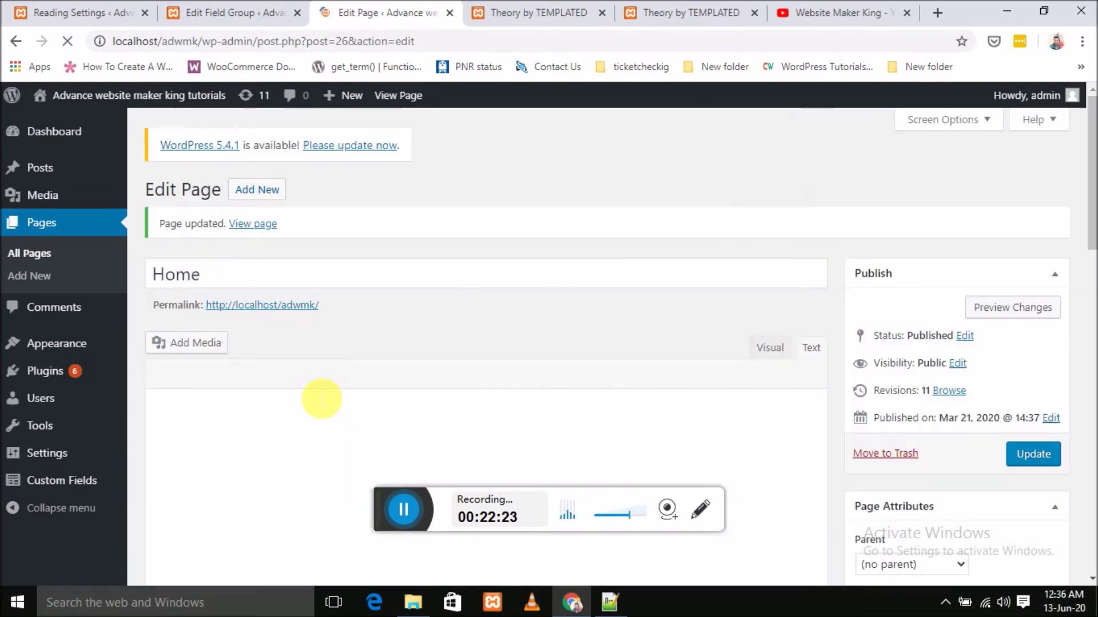
{"action": "scroll", "coordinate": [840, 308], "scroll_direction": "down", "scroll_amount": 15}
{"action": "scroll", "coordinate": [502, 436], "scroll_direction": "up", "scroll_amount": 1}
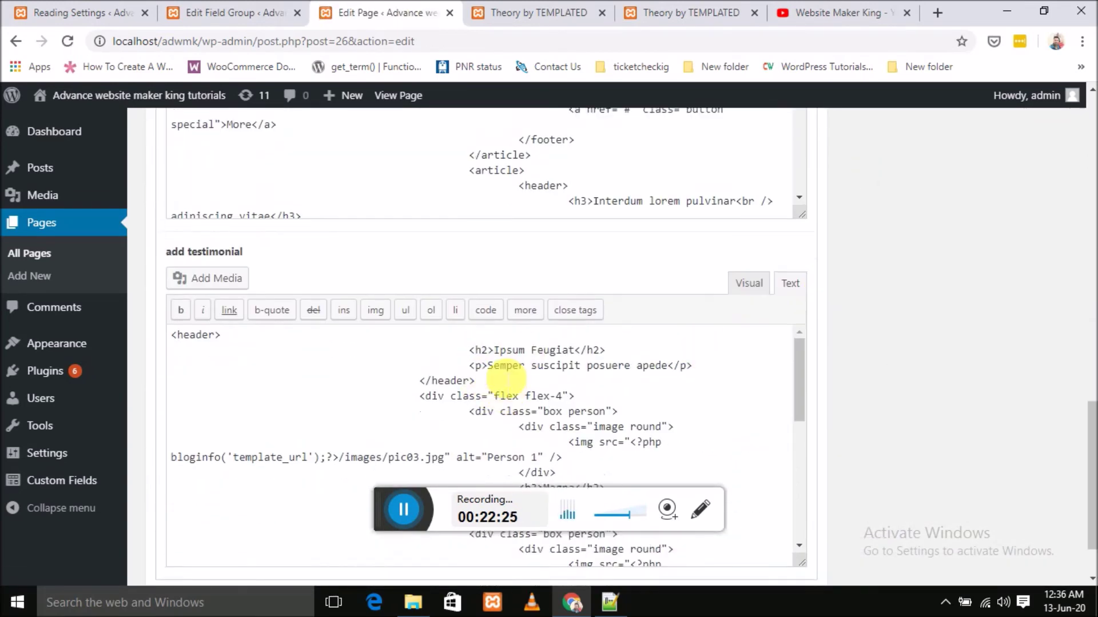
{"action": "scroll", "coordinate": [503, 380], "scroll_direction": "down", "scroll_amount": 2}
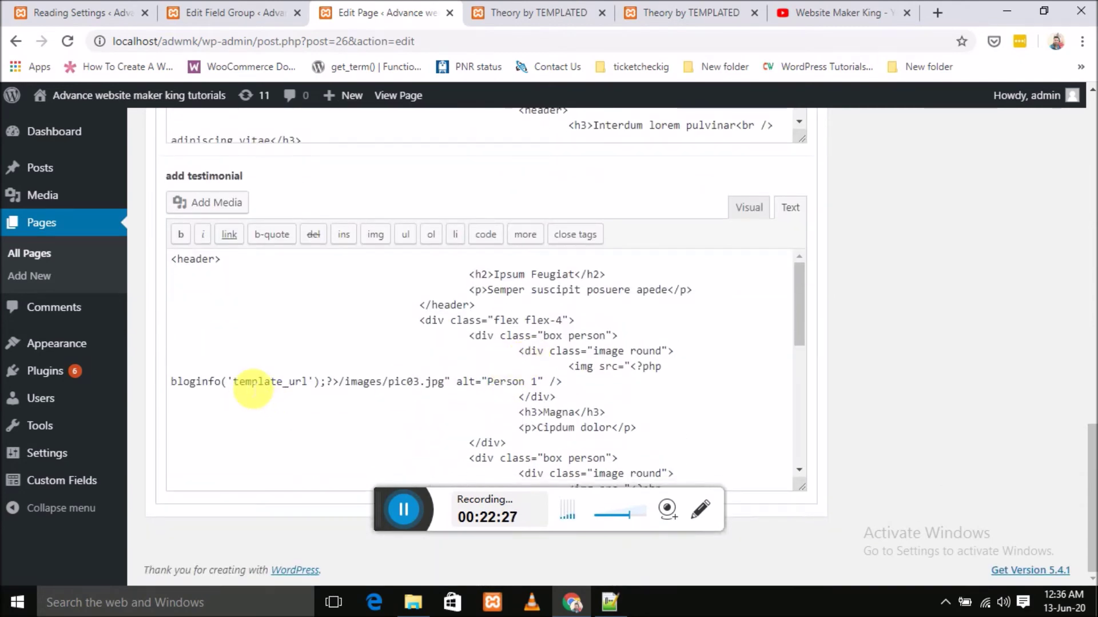
{"action": "scroll", "coordinate": [268, 406], "scroll_direction": "down", "scroll_amount": 3}
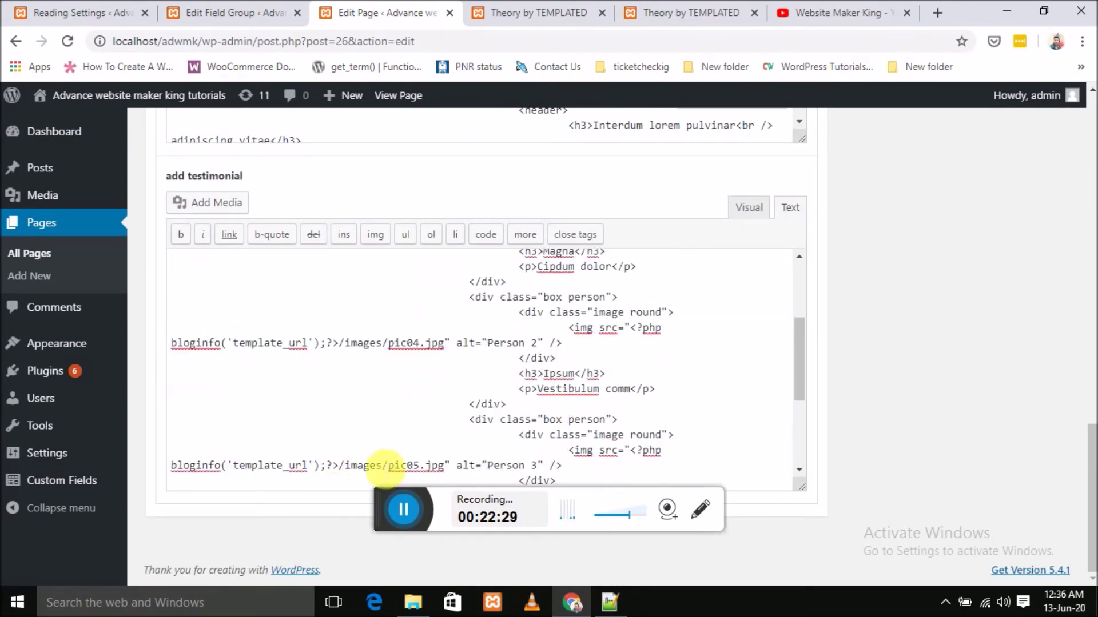
{"action": "scroll", "coordinate": [349, 416], "scroll_direction": "down", "scroll_amount": 1}
{"action": "scroll", "coordinate": [349, 416], "scroll_direction": "up", "scroll_amount": 4}
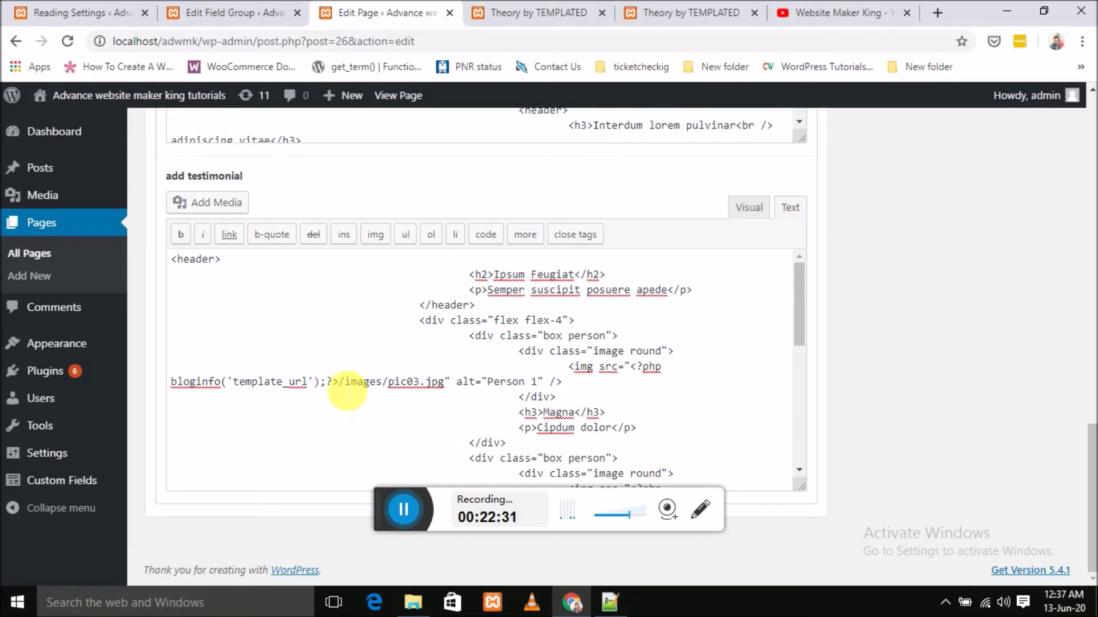
{"action": "left_click_drag", "start_coordinate": [632, 368], "coordinate": [333, 381]}
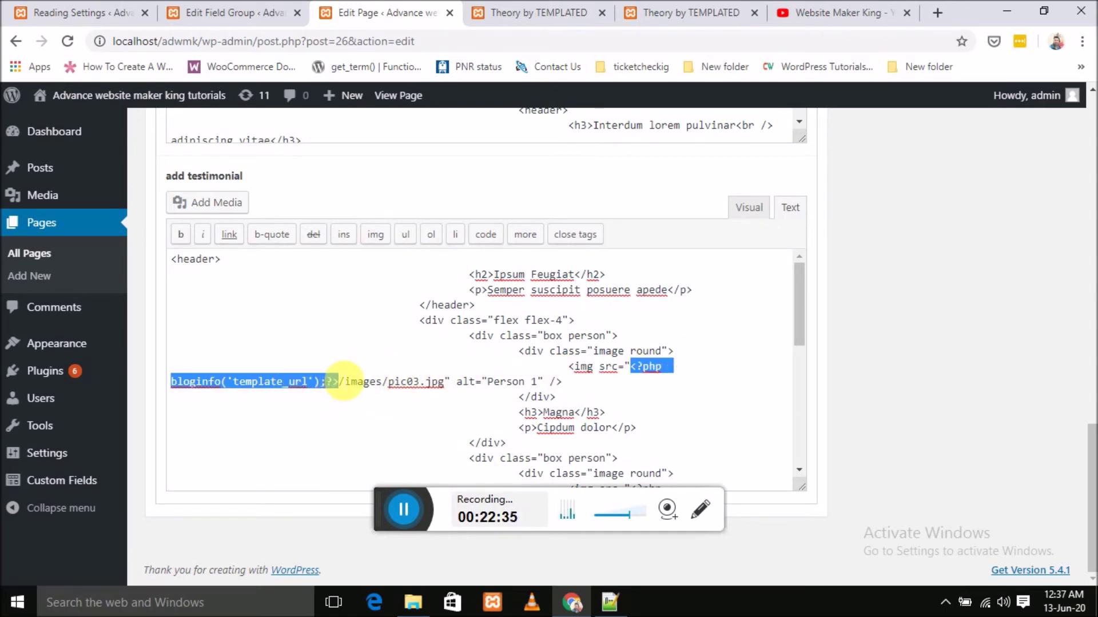
{"action": "key", "text": "BackSpace"}
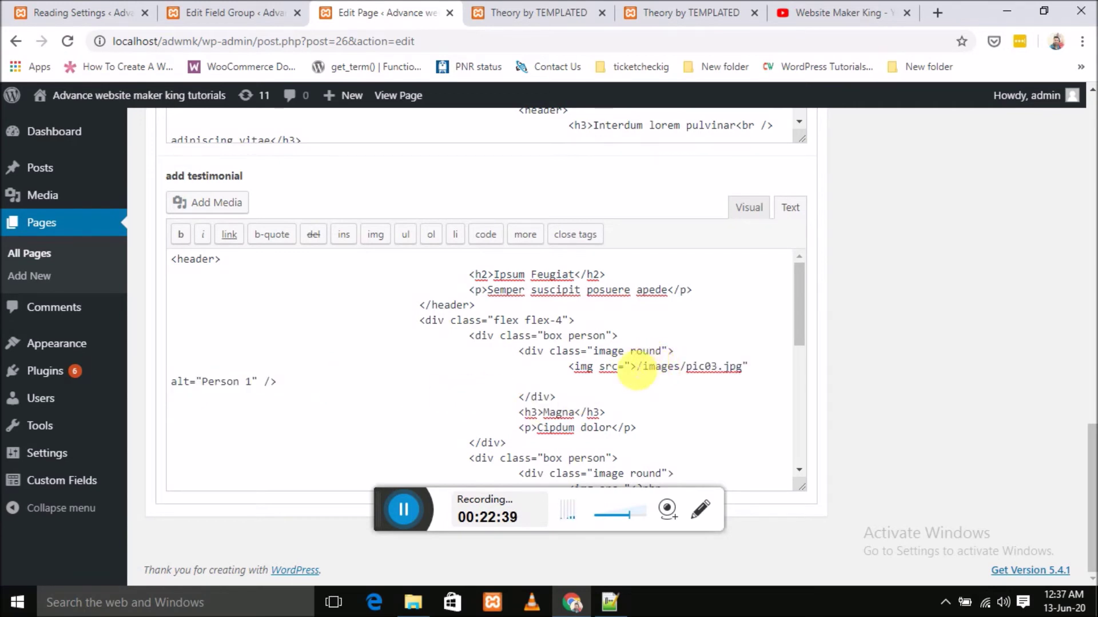
- Delete the PHP bloginfo('template_url') call from the Person 2 image source so it reads /images/pic04.jpg
{"action": "scroll", "coordinate": [594, 412], "scroll_direction": "down", "scroll_amount": 3}
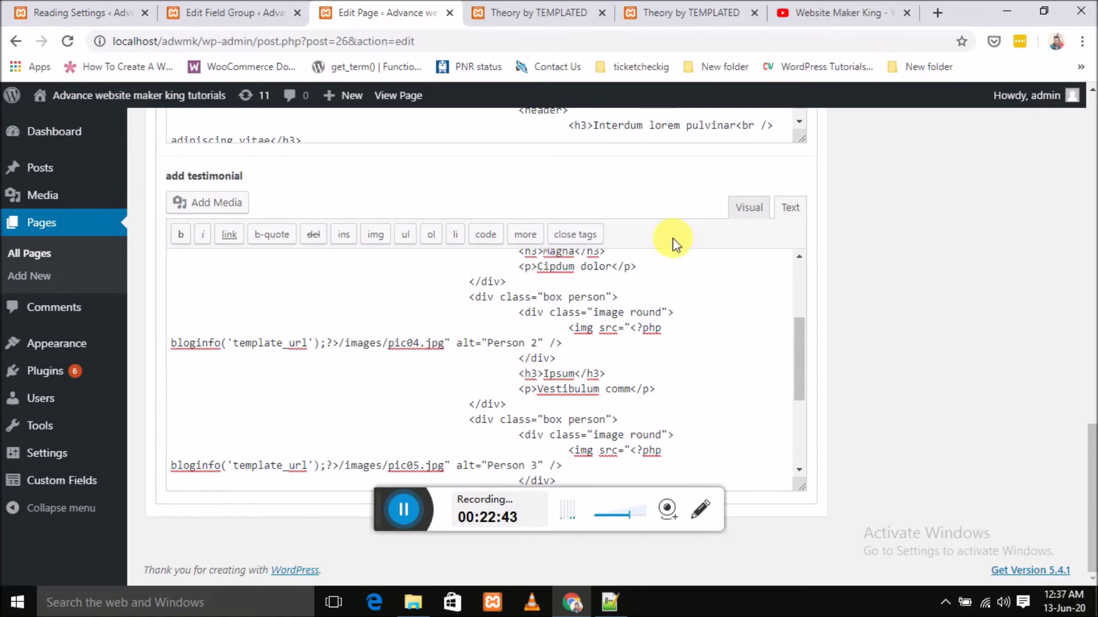
{"action": "left_click_drag", "start_coordinate": [632, 330], "coordinate": [350, 345]}
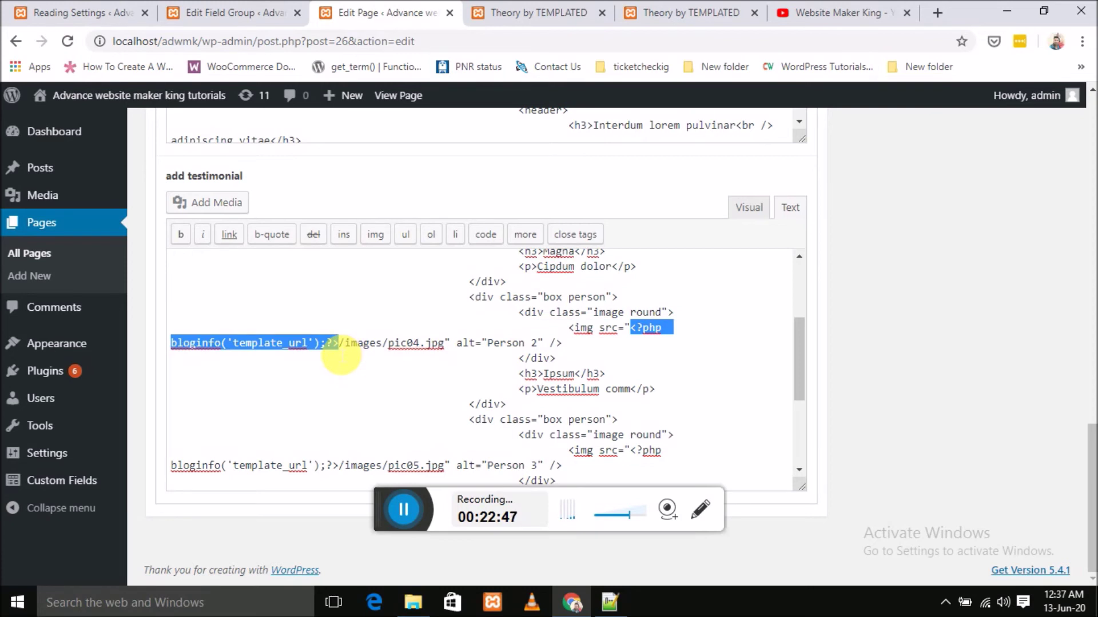
{"action": "key", "text": "BackSpace"}
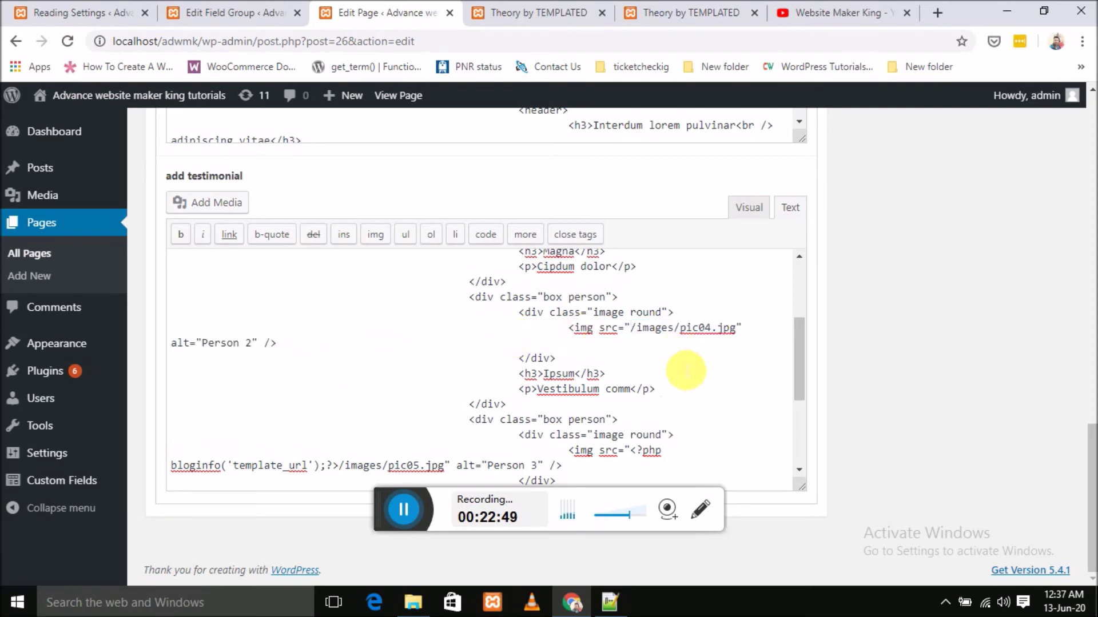
- Remove the bloginfo('template_url') call and its opening PHP tag from the Person 3 image source, pic05.jpg
{"action": "scroll", "coordinate": [675, 403], "scroll_direction": "down", "scroll_amount": 3}
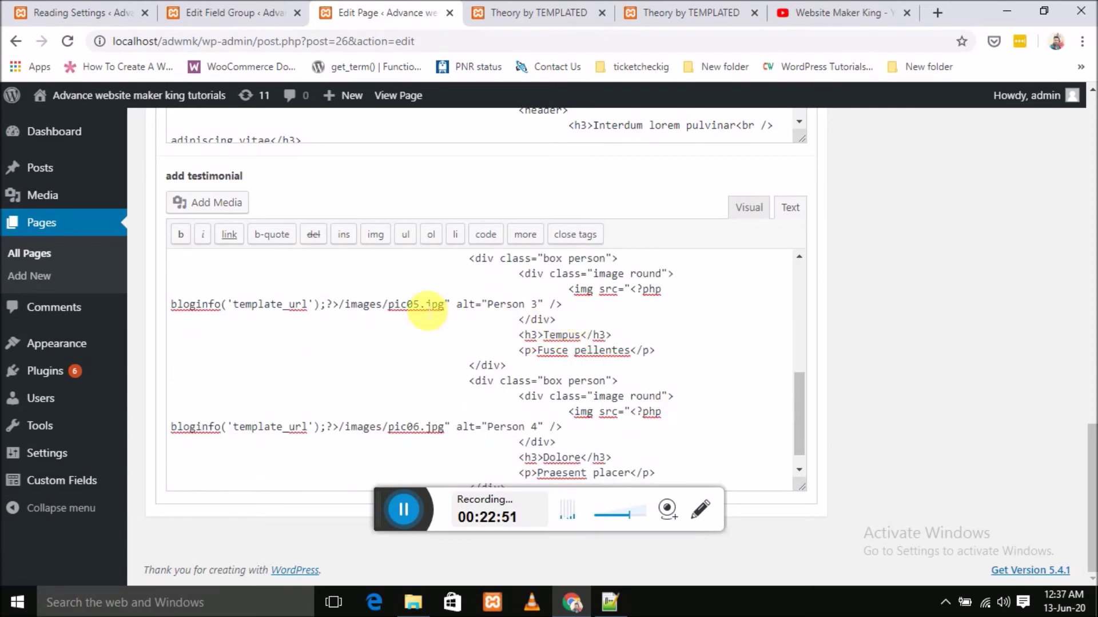
{"action": "left_click_drag", "start_coordinate": [339, 306], "coordinate": [160, 305]}
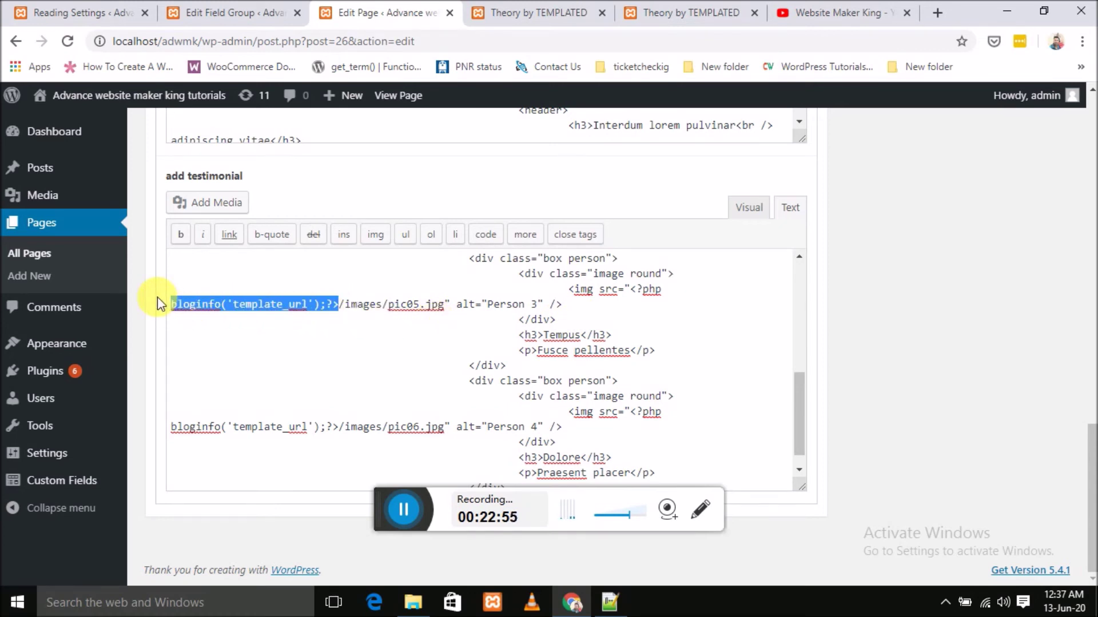
{"action": "key", "text": "BackSpace"}
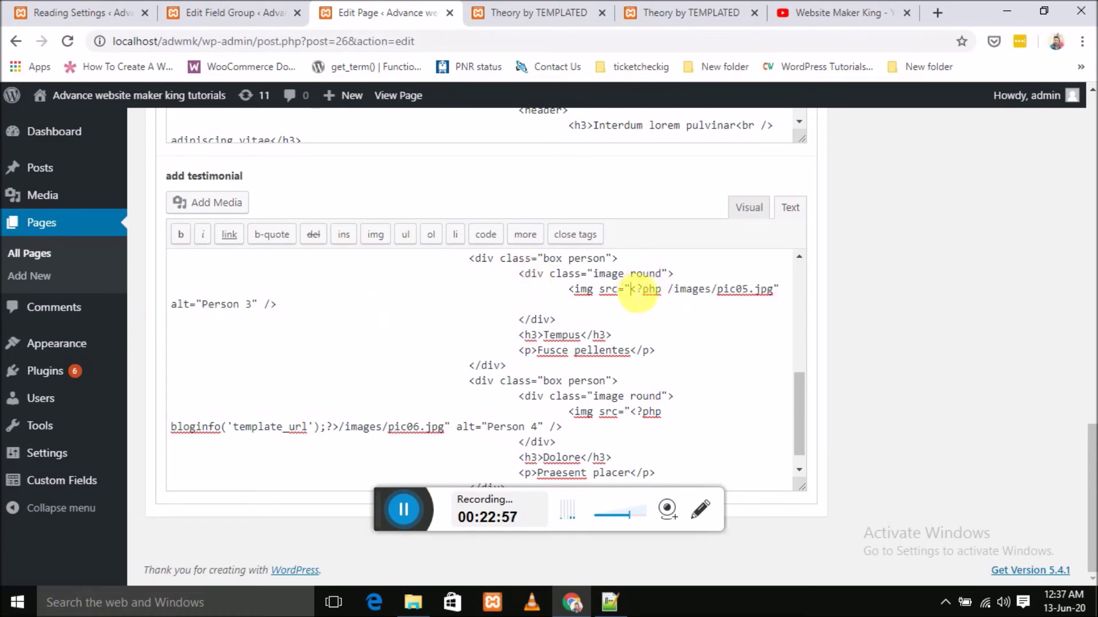
{"action": "left_click_drag", "start_coordinate": [631, 289], "coordinate": [664, 300]}
{"action": "key", "text": "BackSpace"}
- Remove the bloginfo('template_url') call and its opening PHP tag from the Person 4 image source, pic06.jpg
{"action": "scroll", "coordinate": [577, 400], "scroll_direction": "down", "scroll_amount": 1}
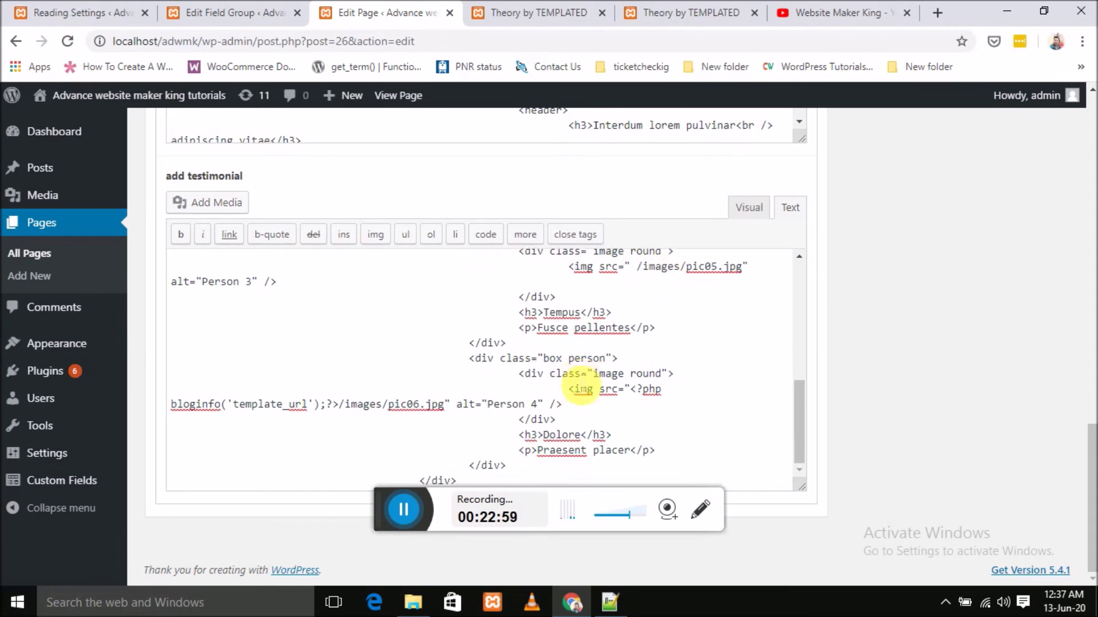
{"action": "left_click_drag", "start_coordinate": [338, 404], "coordinate": [170, 406]}
{"action": "key", "text": "BackSpace"}
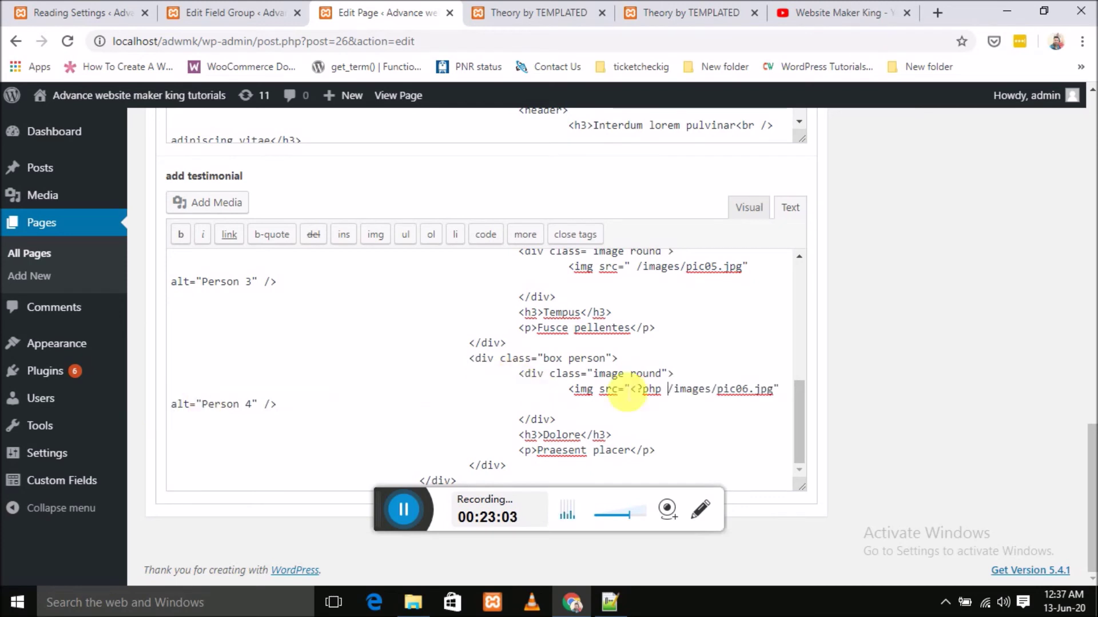
{"action": "left_click_drag", "start_coordinate": [631, 390], "coordinate": [662, 397]}
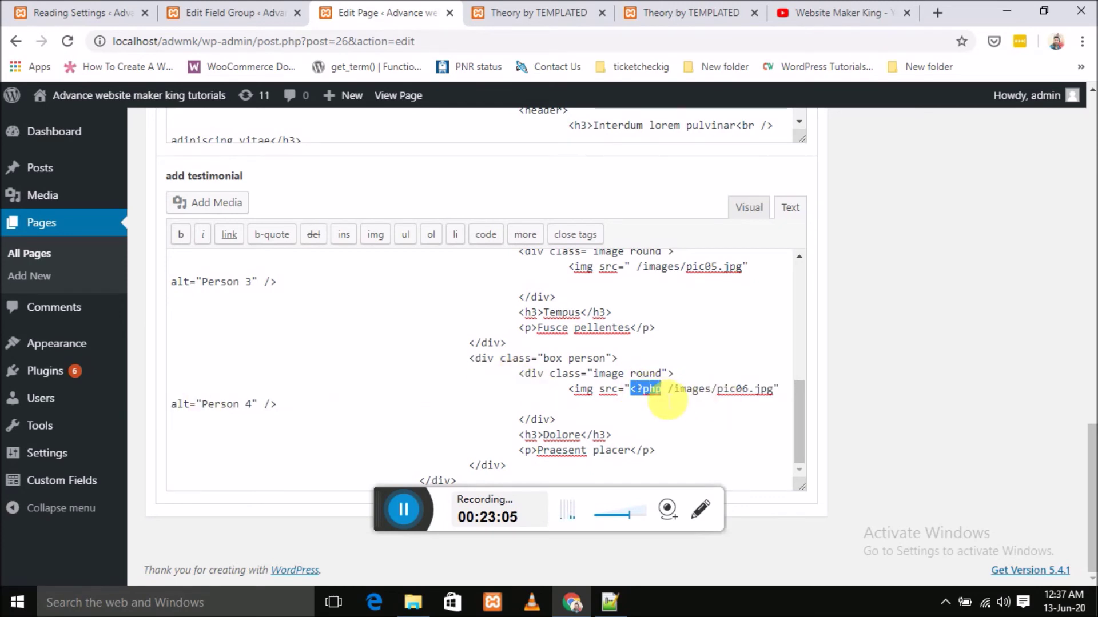
{"action": "key", "text": "BackSpace"}
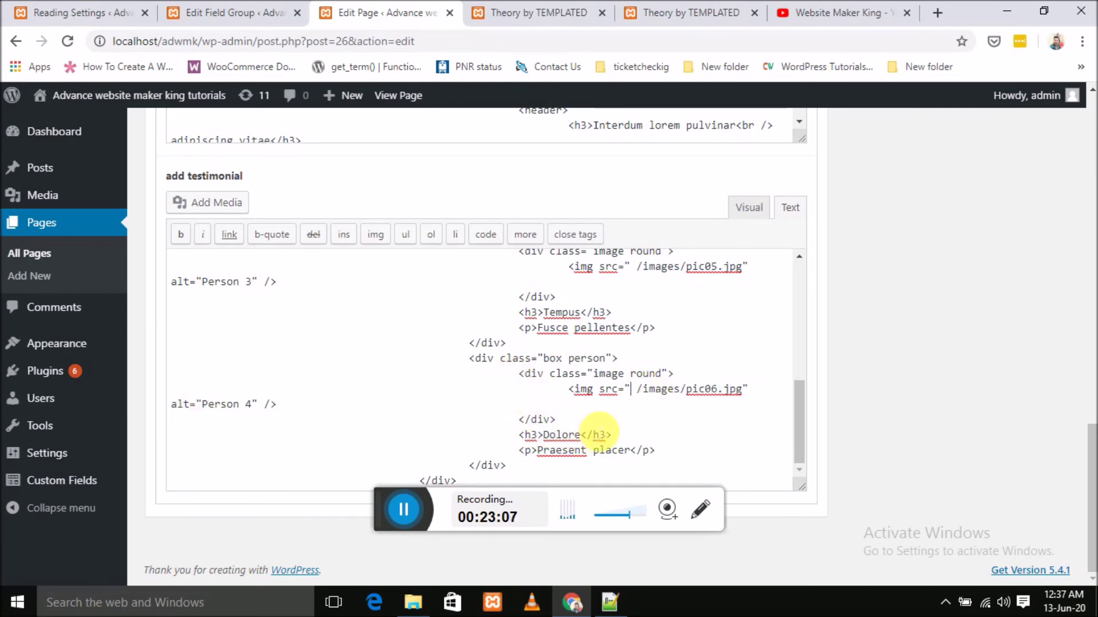
- Update the Home page and reload the localhost/adwmk front page to check the testimonial section
{"action": "scroll", "coordinate": [831, 263], "scroll_direction": "up", "scroll_amount": 15}
{"action": "left_click", "coordinate": [1036, 313]}
{"action": "left_click", "coordinate": [521, 15]}
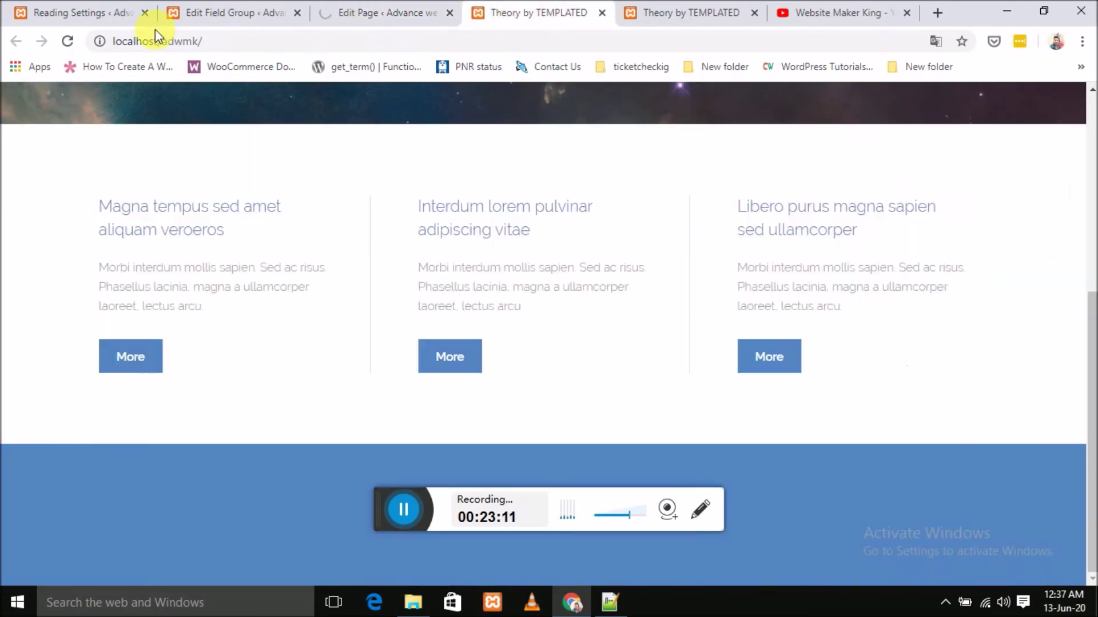
{"action": "left_click", "coordinate": [67, 41]}
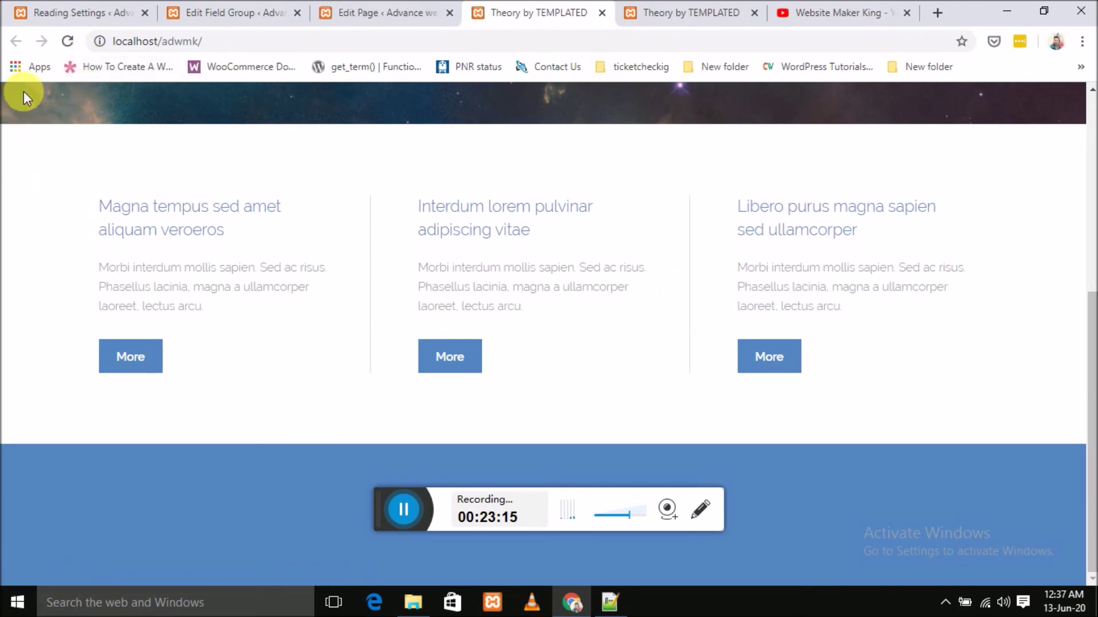
{"action": "left_click", "coordinate": [60, 43]}
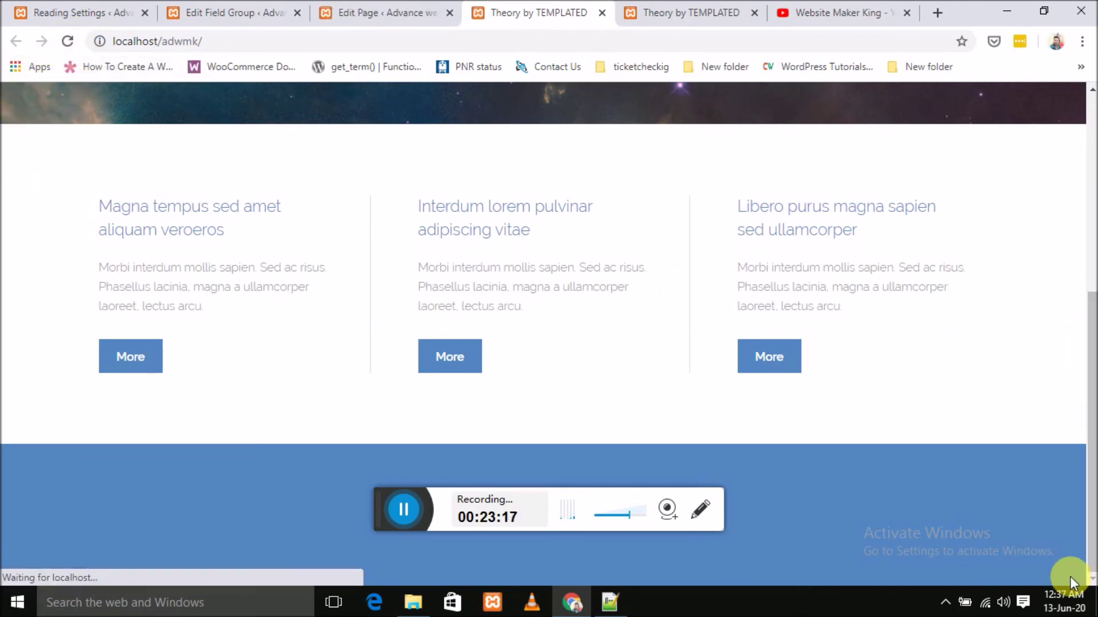
- Compare the key in section Two's echo statement in Notepad++ with the add testimonial sub field name in the field group
{"action": "left_click", "coordinate": [617, 602]}
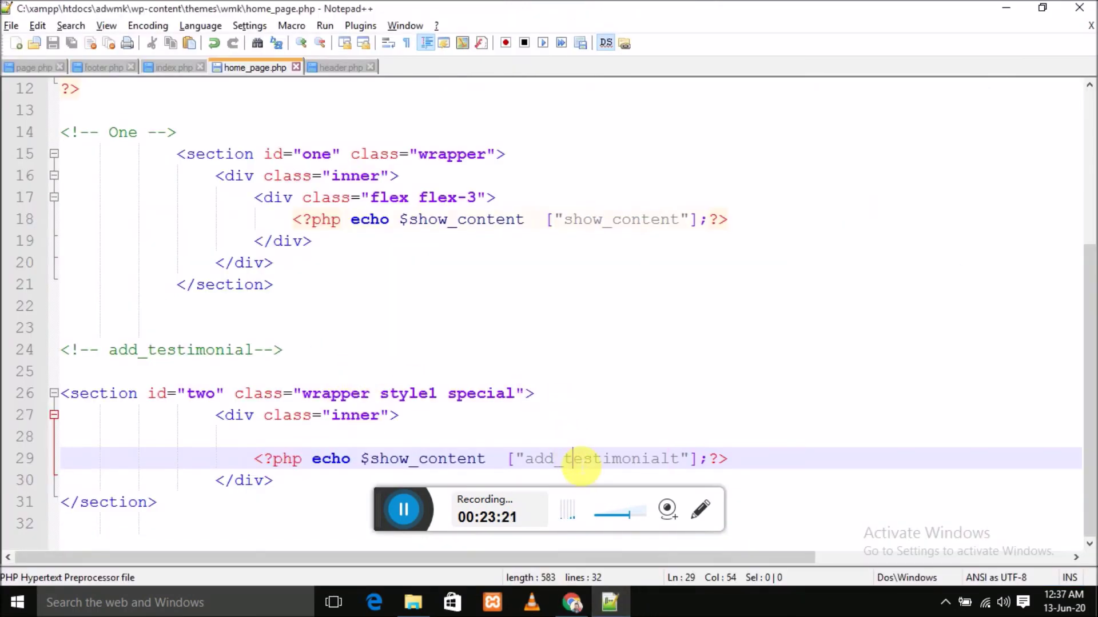
{"action": "double_click", "coordinate": [581, 463]}
{"action": "left_click", "coordinate": [570, 600]}
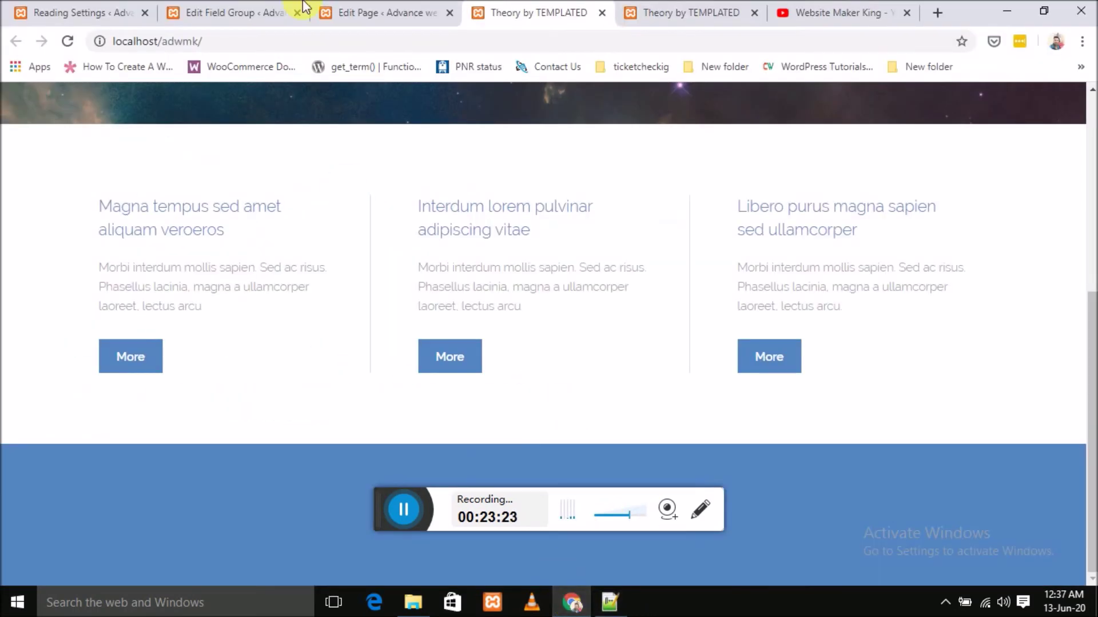
{"action": "left_click", "coordinate": [352, 8]}
{"action": "left_click", "coordinate": [222, 17]}
{"action": "scroll", "coordinate": [568, 303], "scroll_direction": "down", "scroll_amount": 1}
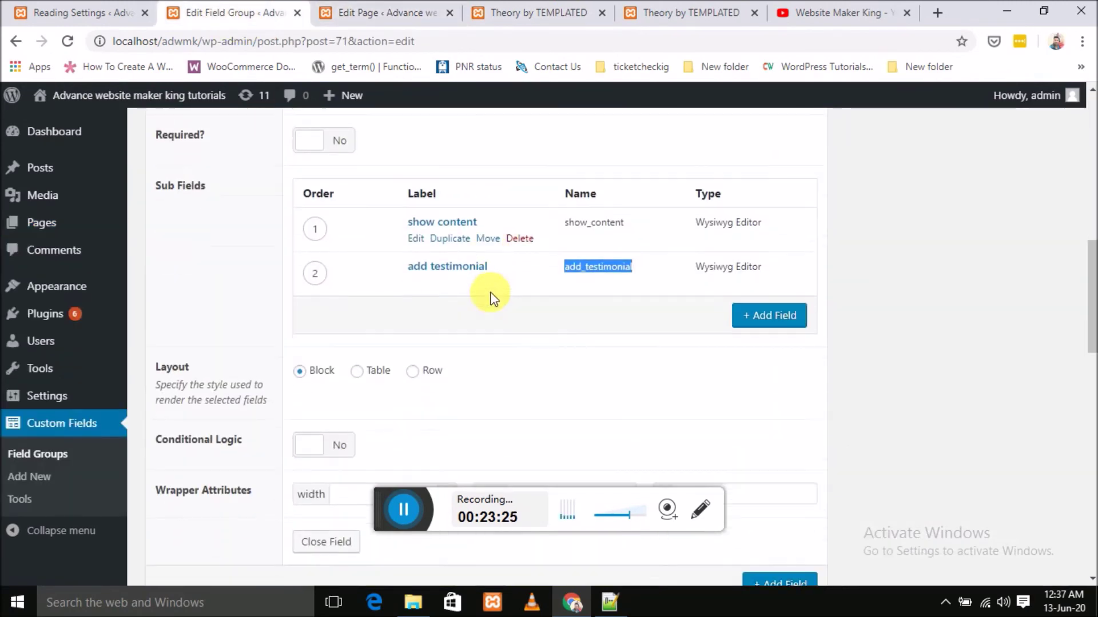
- Switch to Notepad++ and correct the key in section Two's echo statement to add_testimonial
{"action": "left_click", "coordinate": [608, 601]}
{"action": "left_click", "coordinate": [679, 458]}
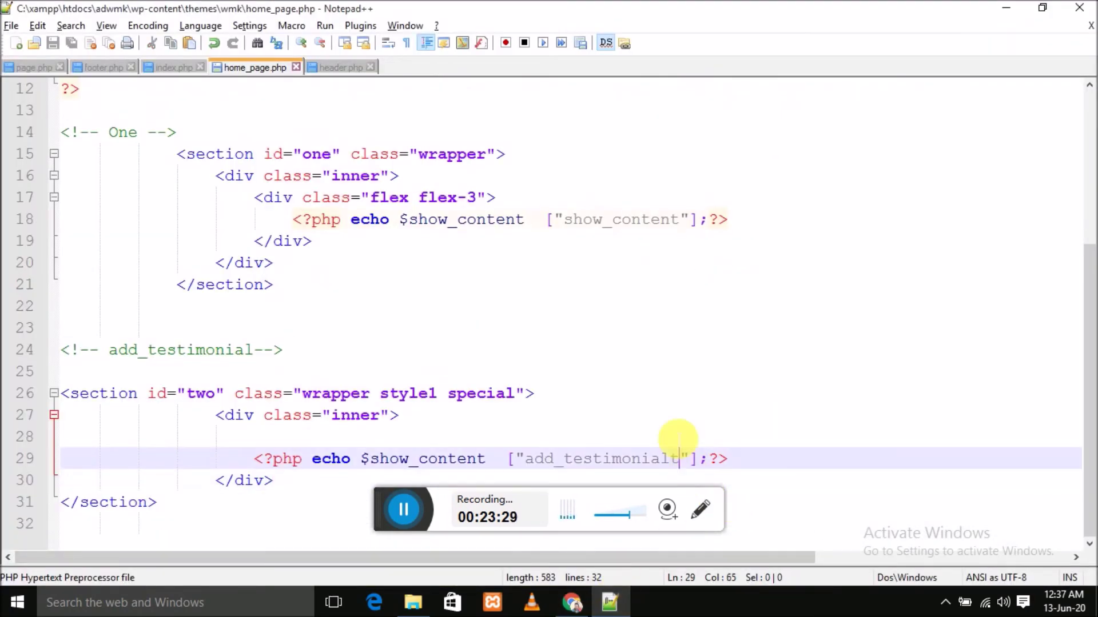
{"action": "key", "text": "BackSpace"}
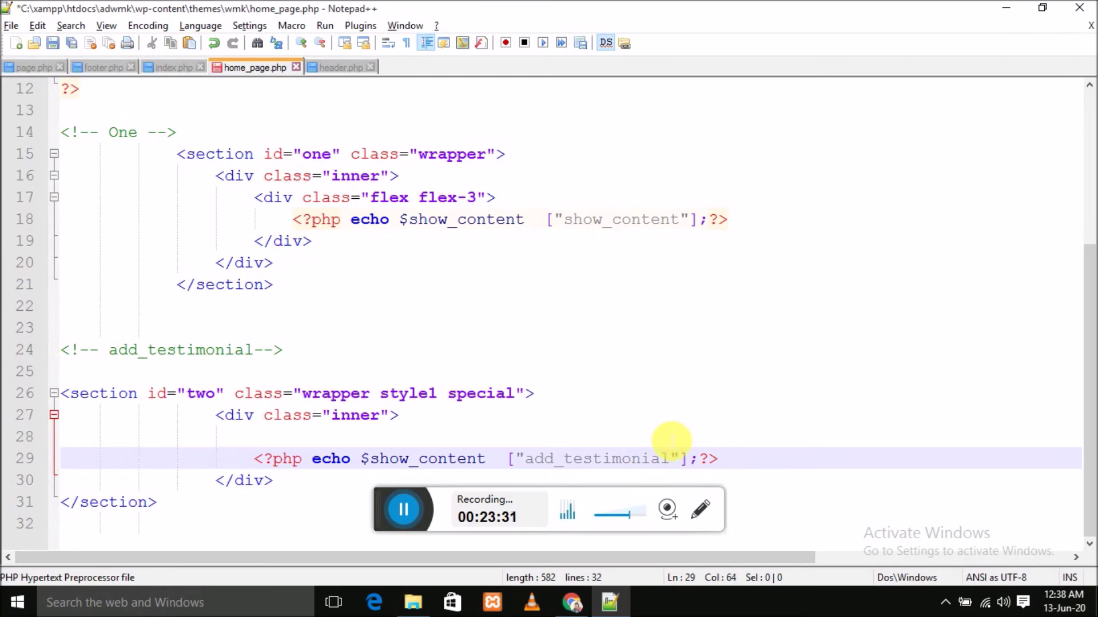
- Switch to Chrome, reload the localhost/adwmk front page and examine the testimonial section
{"action": "left_click", "coordinate": [580, 595]}
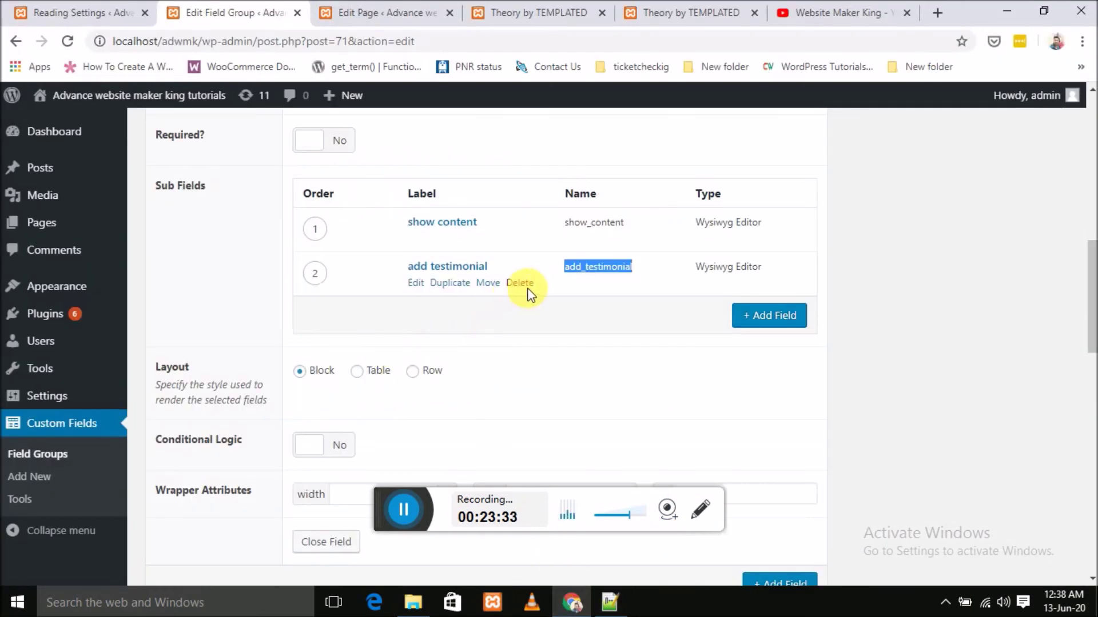
{"action": "left_click", "coordinate": [549, 12]}
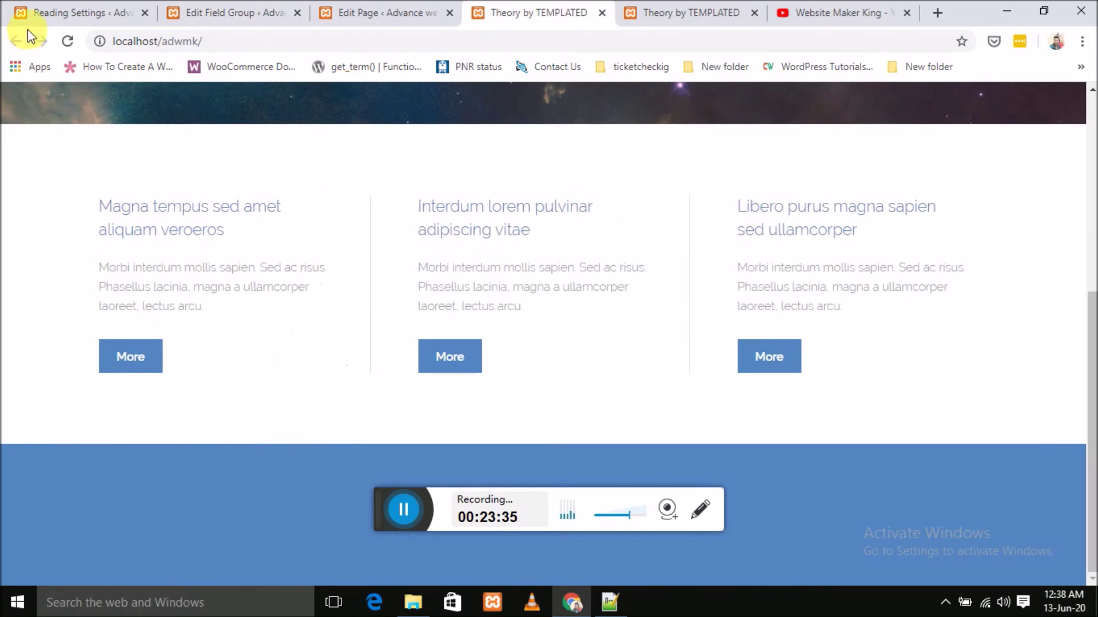
{"action": "left_click", "coordinate": [75, 41]}
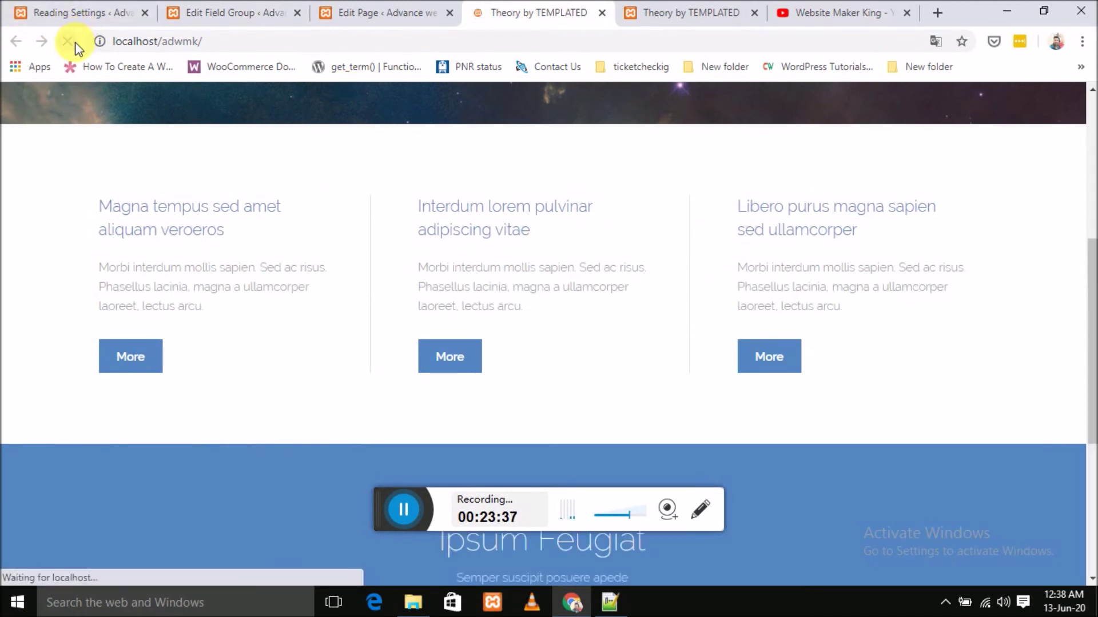
{"action": "scroll", "coordinate": [686, 483], "scroll_direction": "down", "scroll_amount": 5}
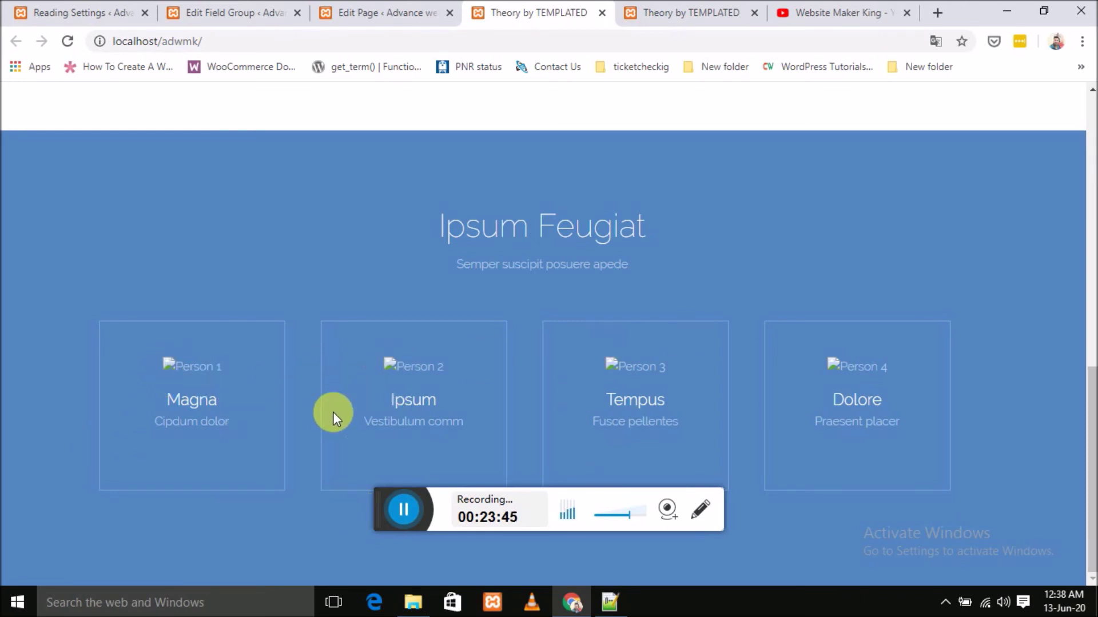
{"action": "scroll", "coordinate": [392, 411], "scroll_direction": "up", "scroll_amount": 1}
{"action": "scroll", "coordinate": [396, 429], "scroll_direction": "down", "scroll_amount": 3}
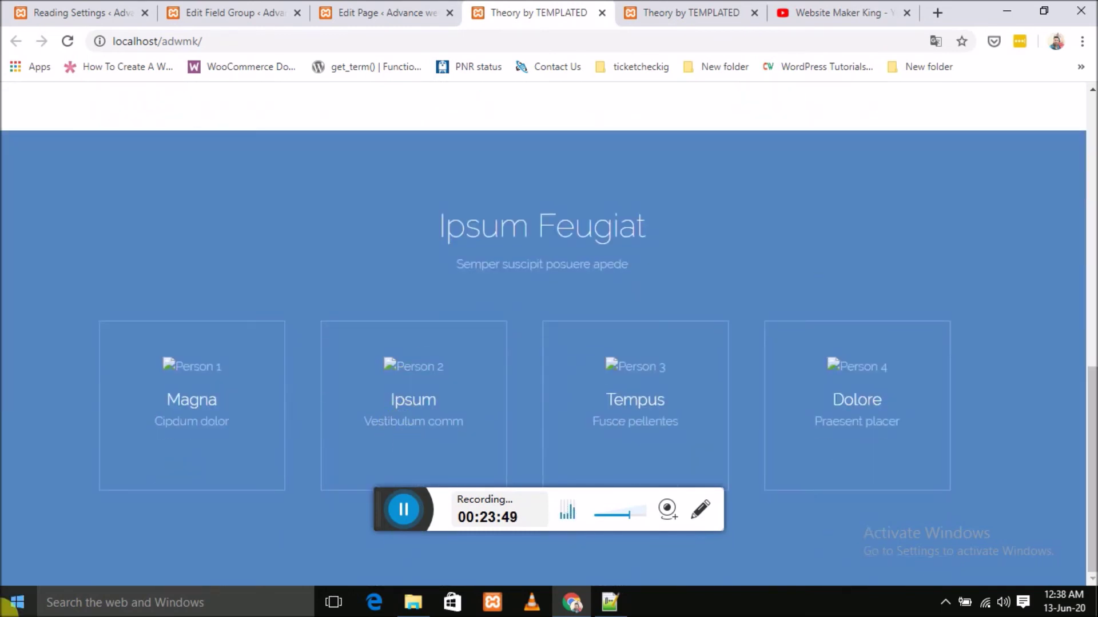
{"action": "left_click", "coordinate": [405, 512]}
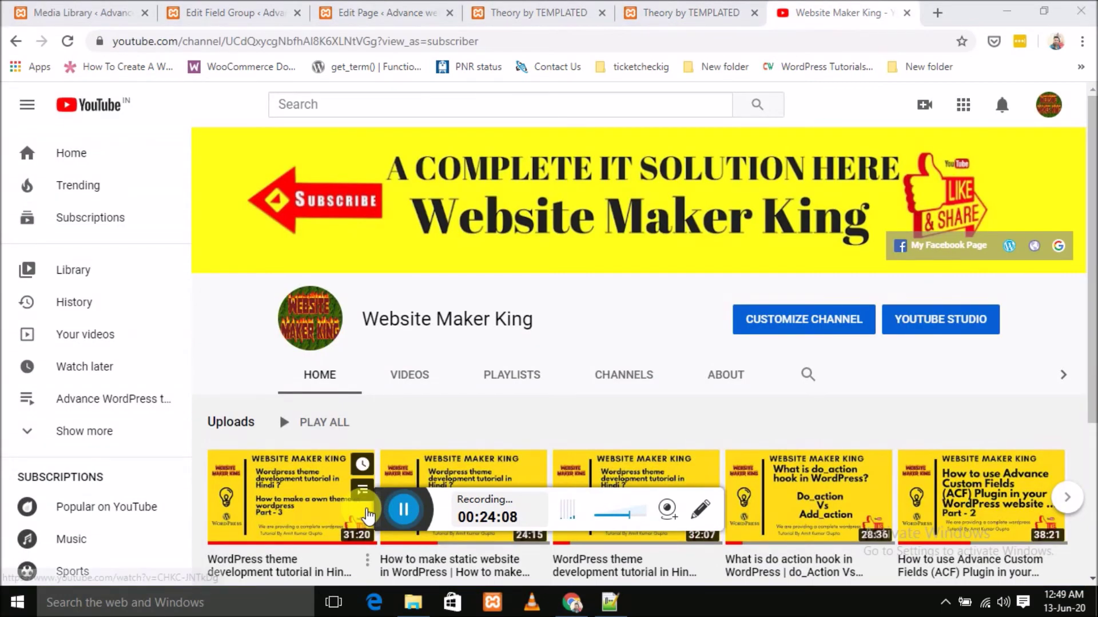
{"action": "left_click", "coordinate": [360, 12]}
{"action": "scroll", "coordinate": [490, 355], "scroll_direction": "down", "scroll_amount": 15}
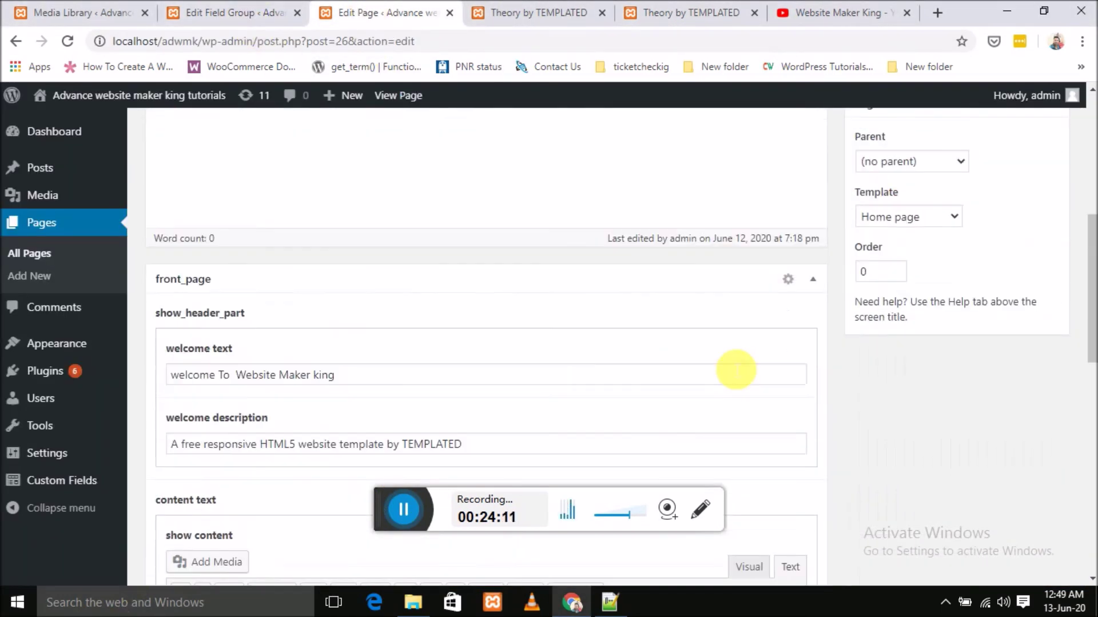
{"action": "scroll", "coordinate": [498, 348], "scroll_direction": "up", "scroll_amount": 6}
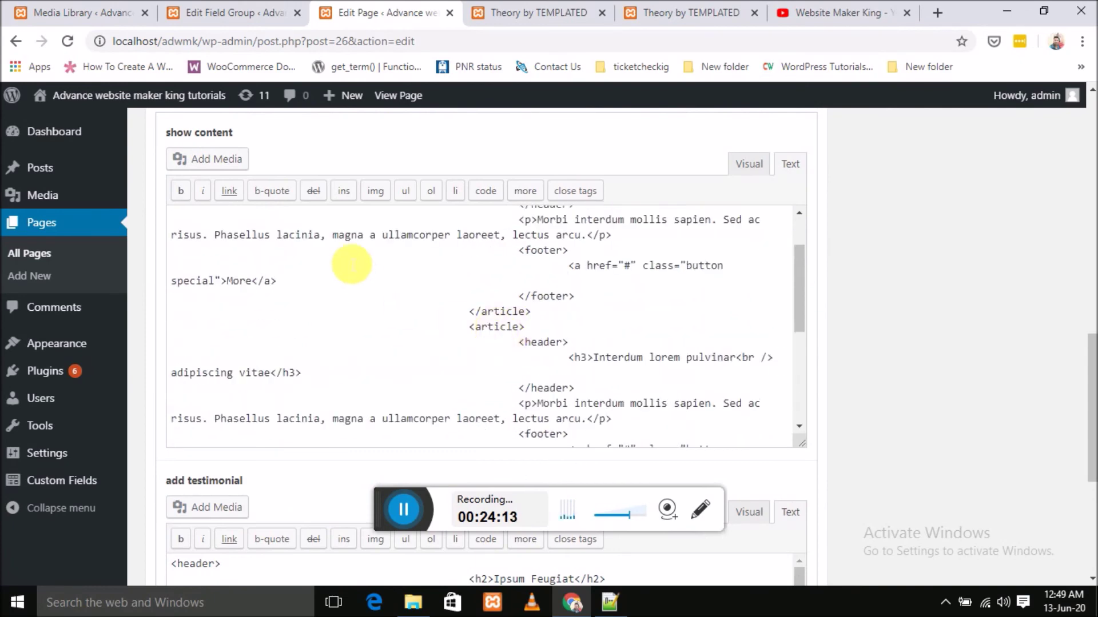
{"action": "scroll", "coordinate": [594, 289], "scroll_direction": "up", "scroll_amount": 3}
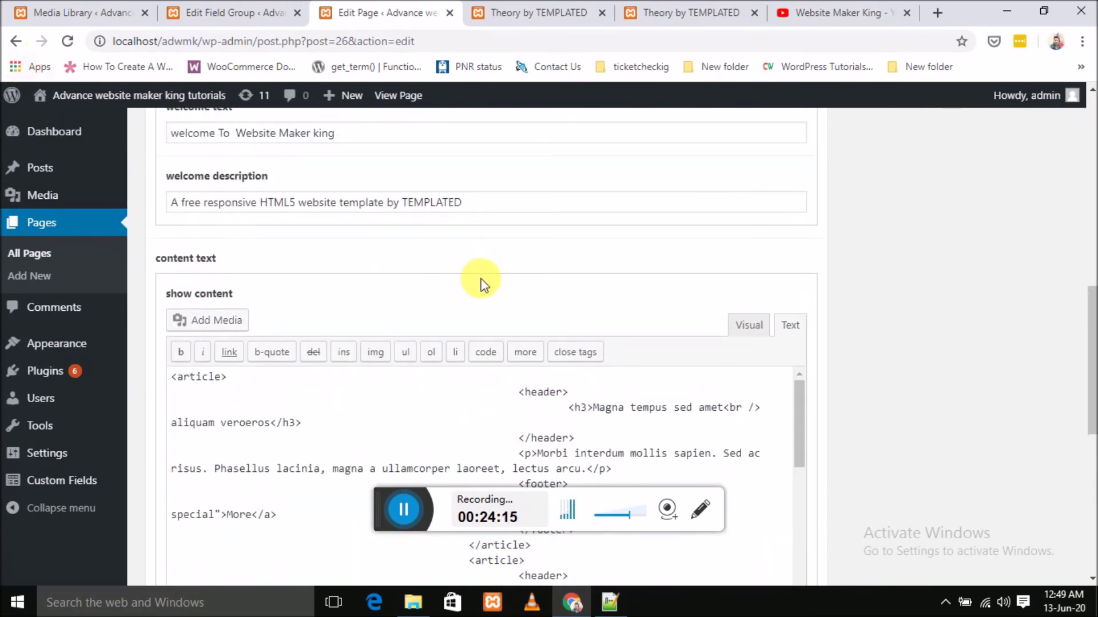
{"action": "scroll", "coordinate": [482, 286], "scroll_direction": "down", "scroll_amount": 3}
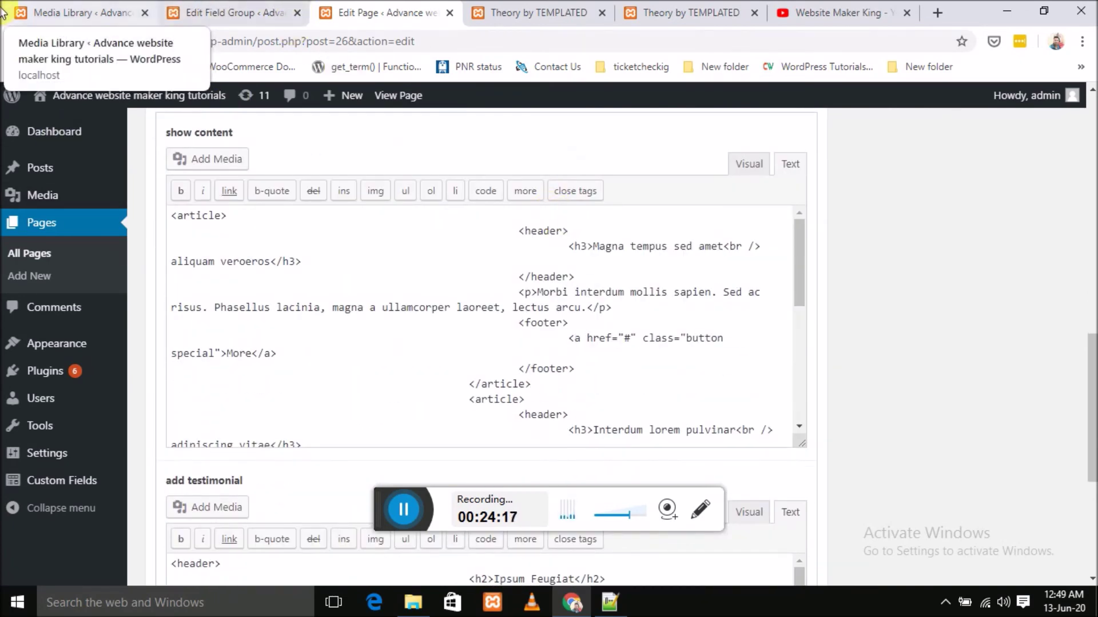
- Upload pic04 from the wmk theme's images folder to the WordPress Media Library and copy its file URL
{"action": "left_click", "coordinate": [58, 11]}
{"action": "left_click", "coordinate": [1055, 126]}
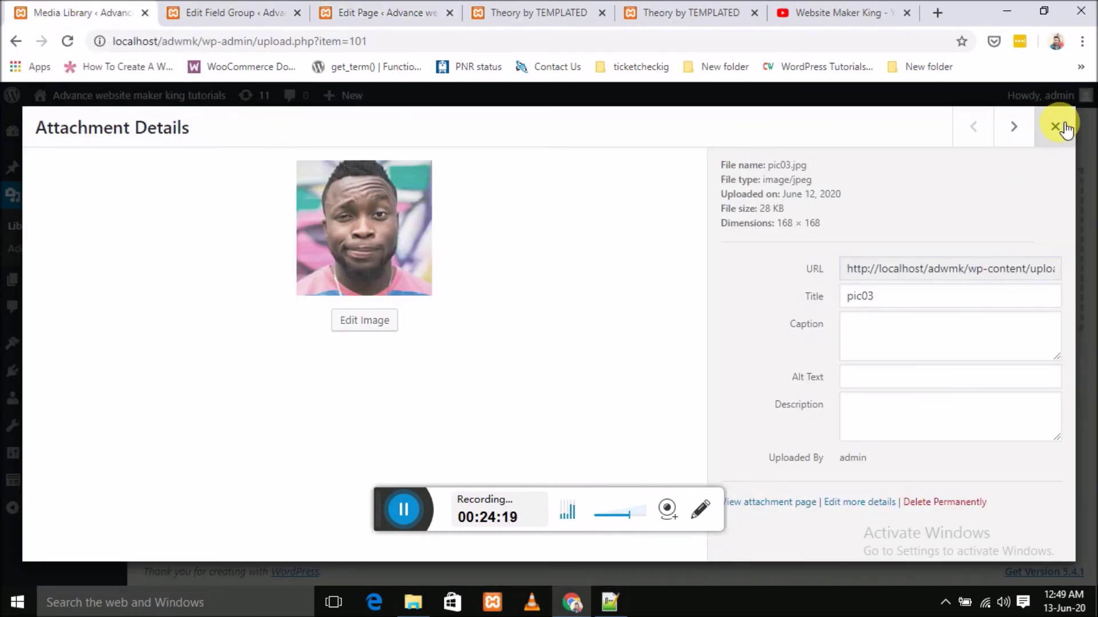
{"action": "left_click", "coordinate": [600, 262]}
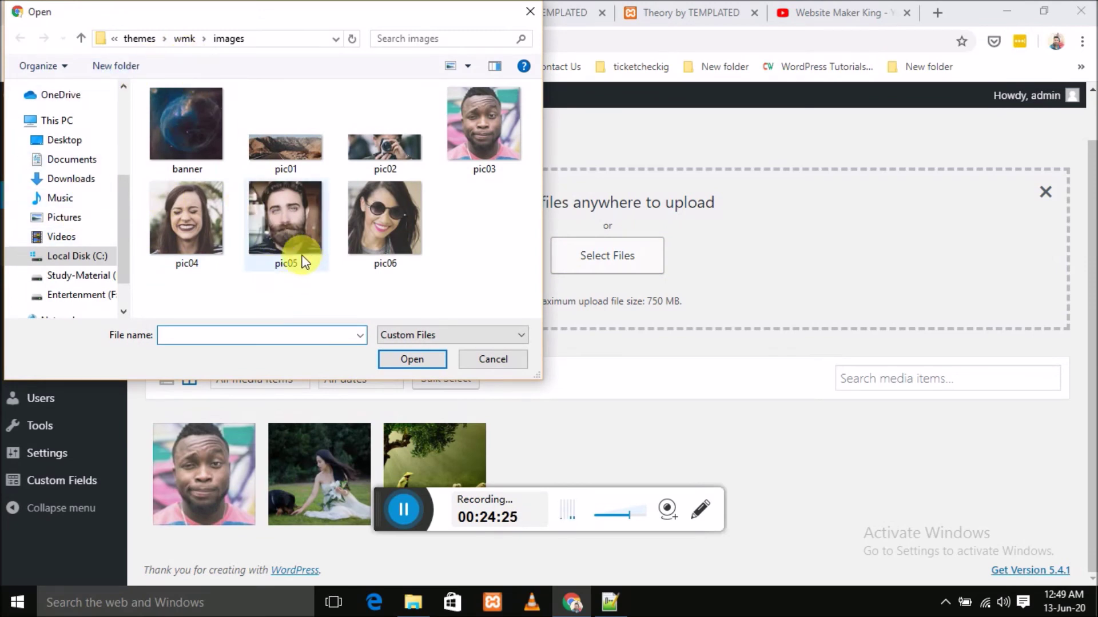
{"action": "left_click", "coordinate": [187, 226]}
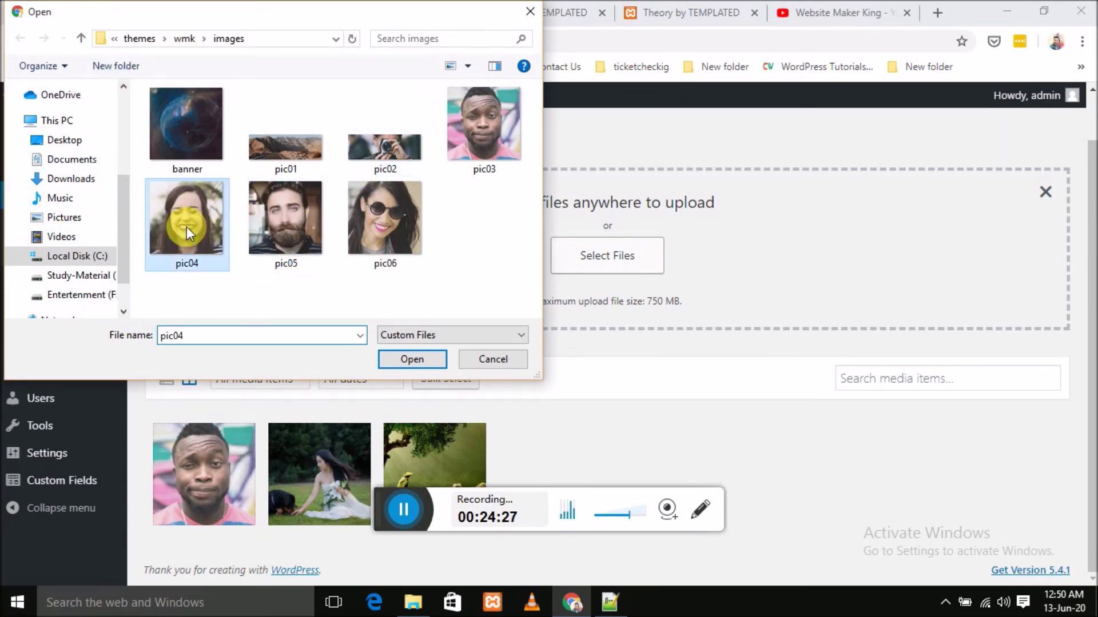
{"action": "left_click", "coordinate": [406, 357]}
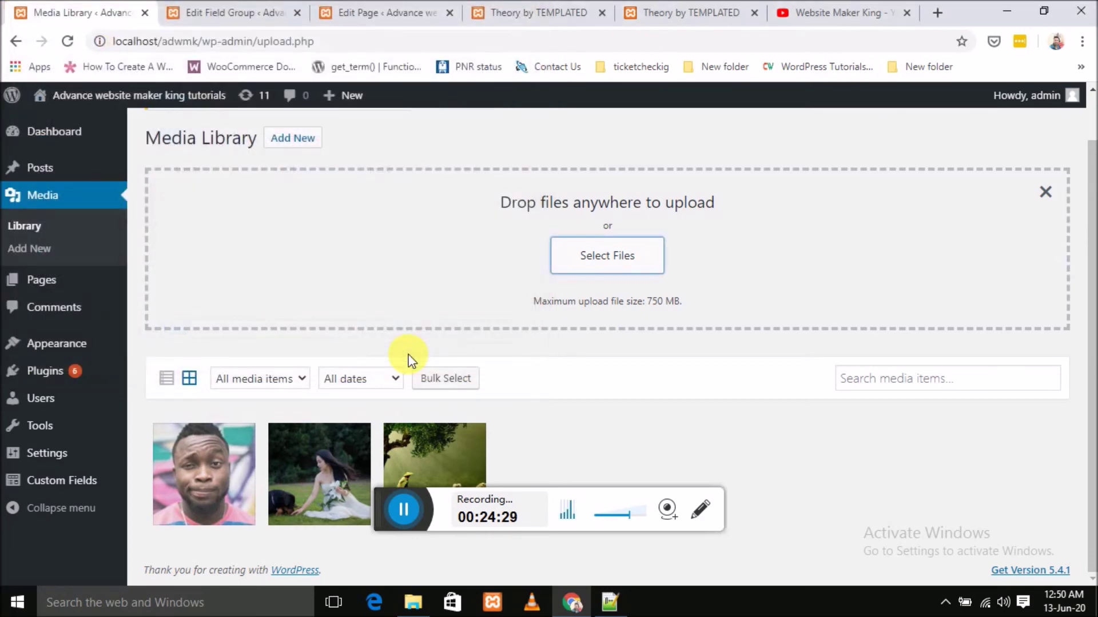
{"action": "left_click", "coordinate": [249, 475]}
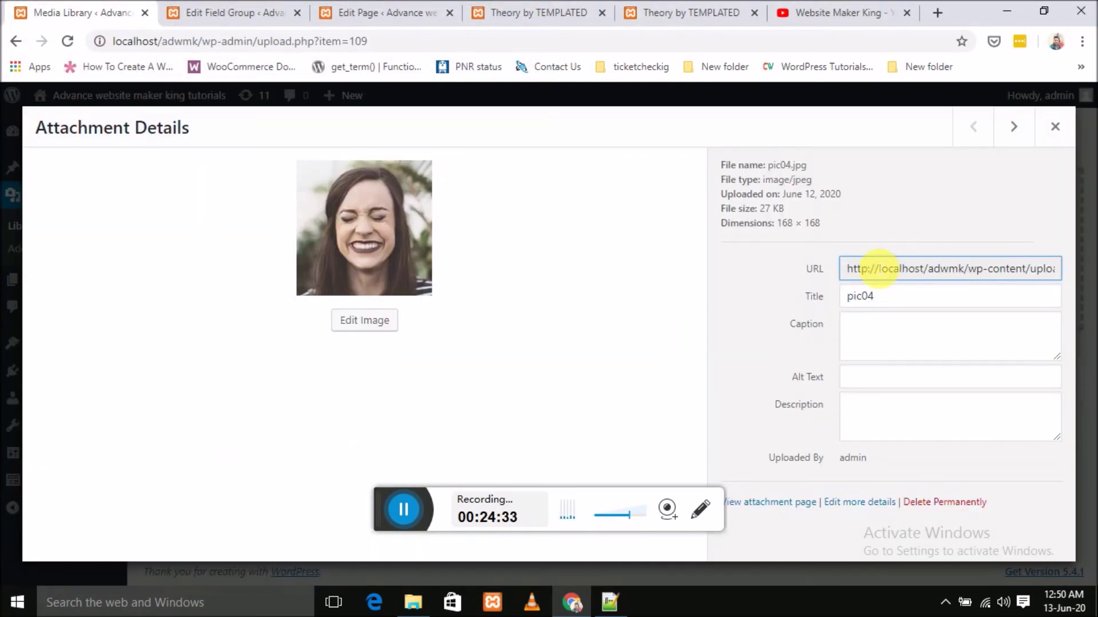
{"action": "left_click", "coordinate": [877, 267]}
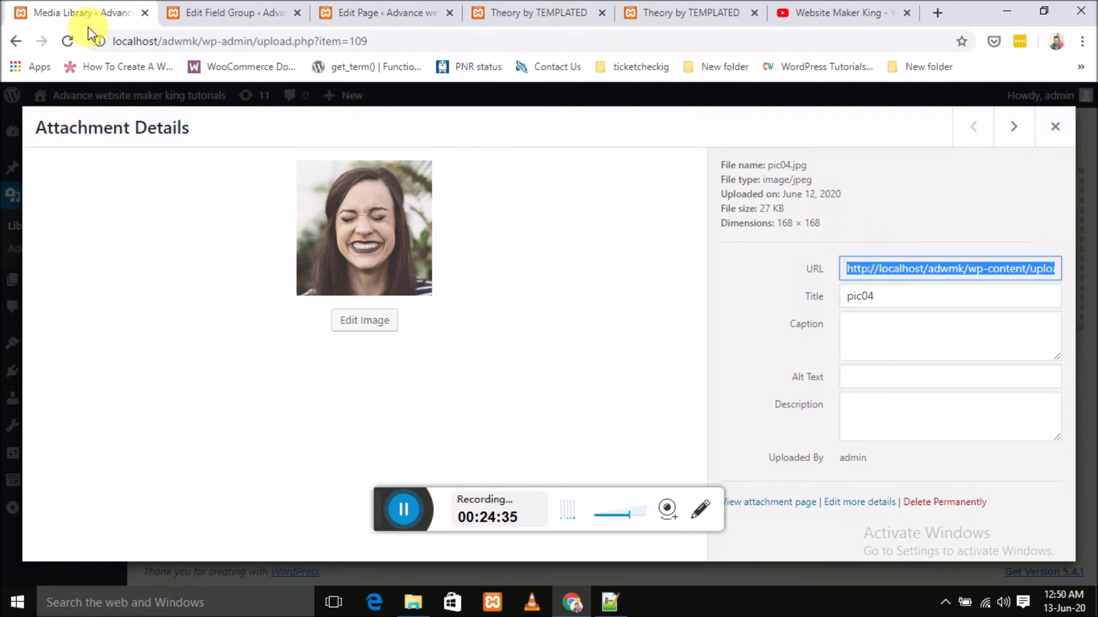
{"action": "left_click", "coordinate": [217, 12]}
{"action": "scroll", "coordinate": [452, 217], "scroll_direction": "down", "scroll_amount": 10}
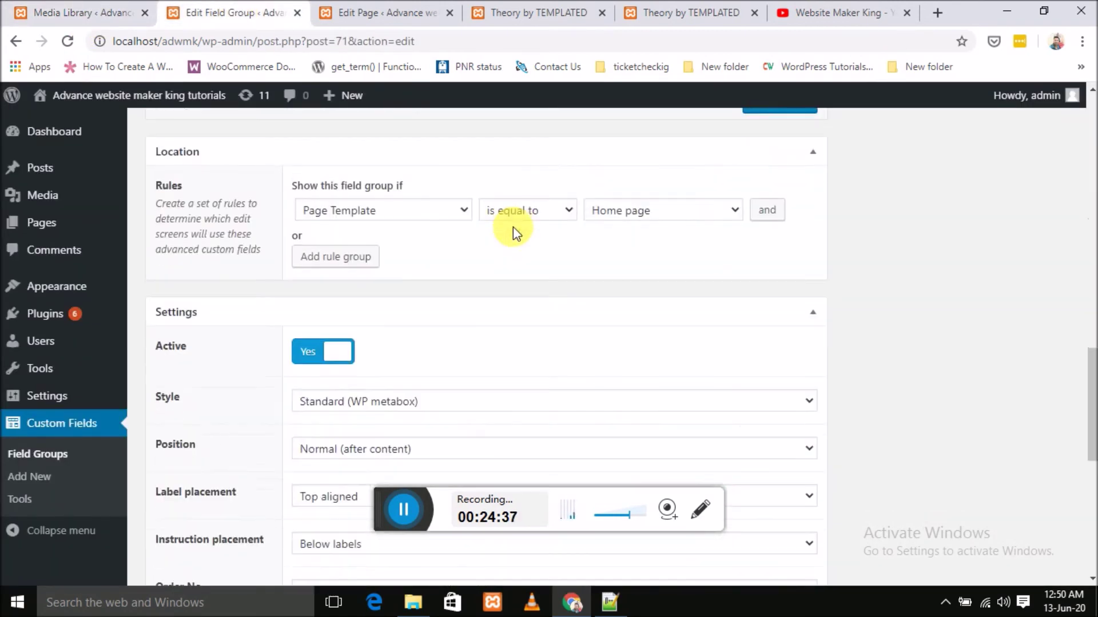
{"action": "left_click", "coordinate": [378, 11]}
{"action": "scroll", "coordinate": [451, 223], "scroll_direction": "down", "scroll_amount": 10}
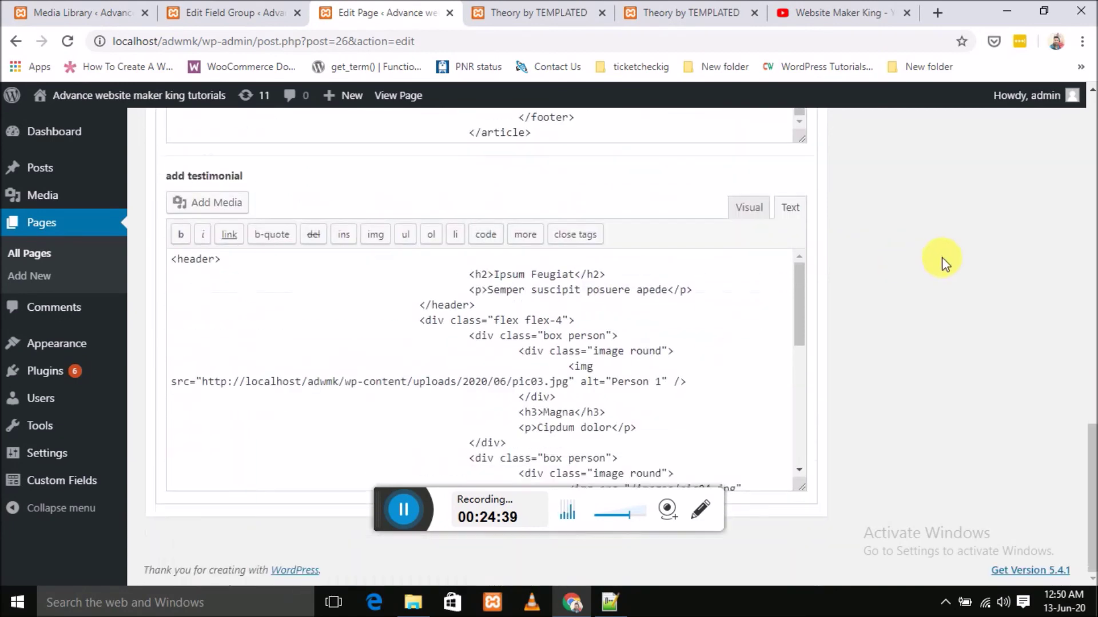
{"action": "scroll", "coordinate": [463, 368], "scroll_direction": "up", "scroll_amount": 4}
{"action": "scroll", "coordinate": [463, 367], "scroll_direction": "down", "scroll_amount": 4}
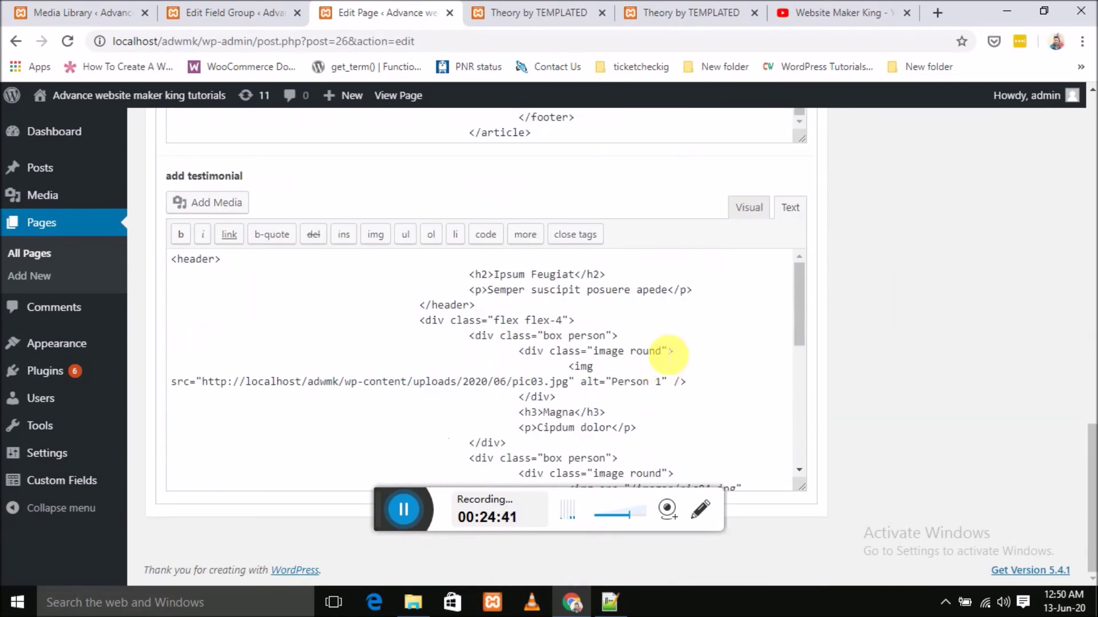
{"action": "scroll", "coordinate": [629, 352], "scroll_direction": "down", "scroll_amount": 6}
{"action": "scroll", "coordinate": [595, 349], "scroll_direction": "up", "scroll_amount": 3}
{"action": "left_click_drag", "start_coordinate": [631, 329], "coordinate": [717, 334]}
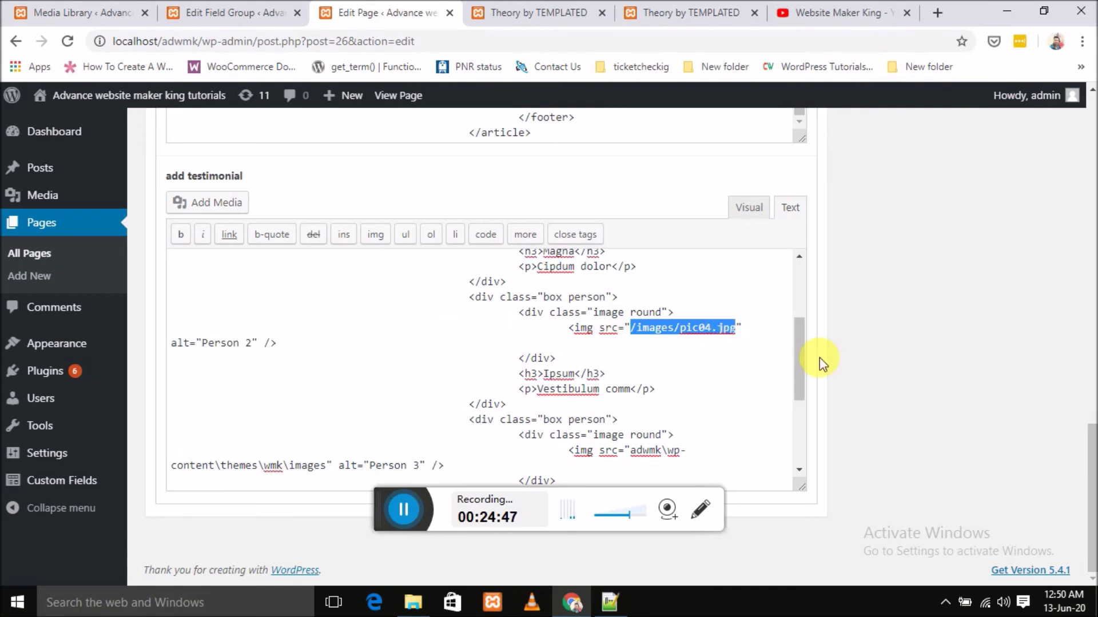
{"action": "key", "text": "BackSpace"}
{"action": "type", "text": "http://localhost/adwmk/wp-content/uploads/2020/06/pic04.jpg"}
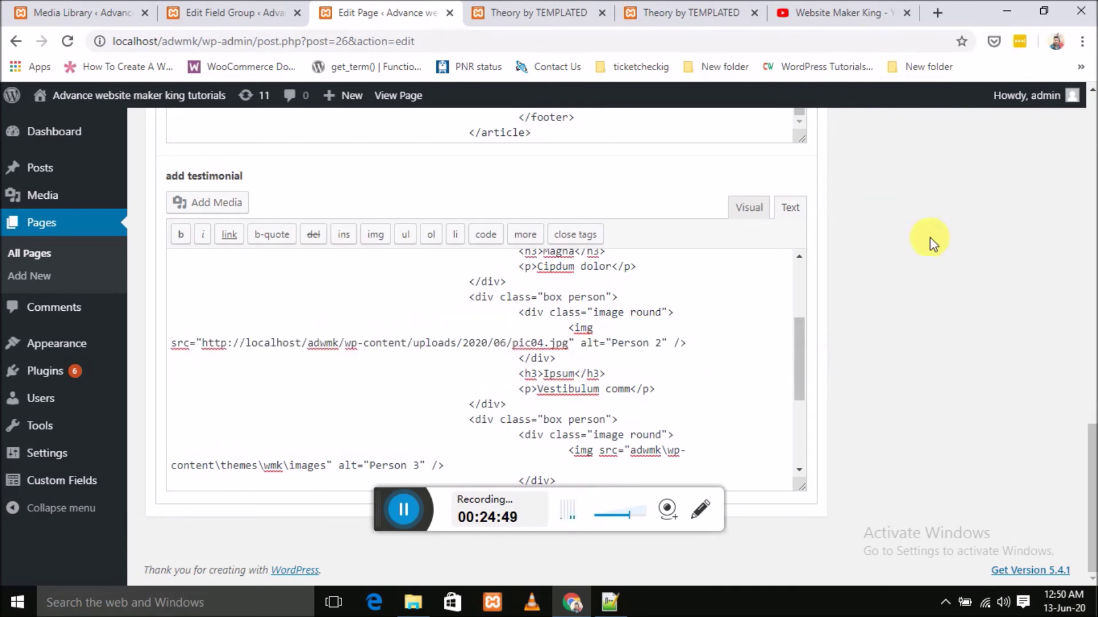
- Update the Home page, reload the localhost/adwmk front page and compare its testimonial images with the original version open alongside
{"action": "scroll", "coordinate": [931, 237], "scroll_direction": "up", "scroll_amount": 10}
{"action": "left_click", "coordinate": [1038, 277]}
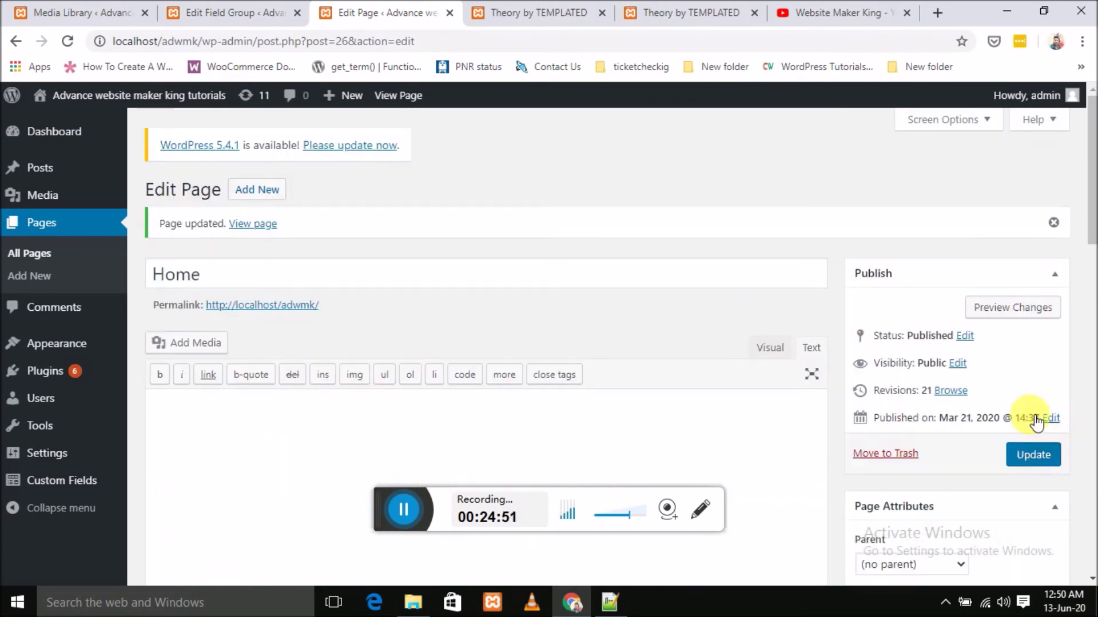
{"action": "left_click", "coordinate": [1033, 453]}
{"action": "left_click", "coordinate": [517, 14]}
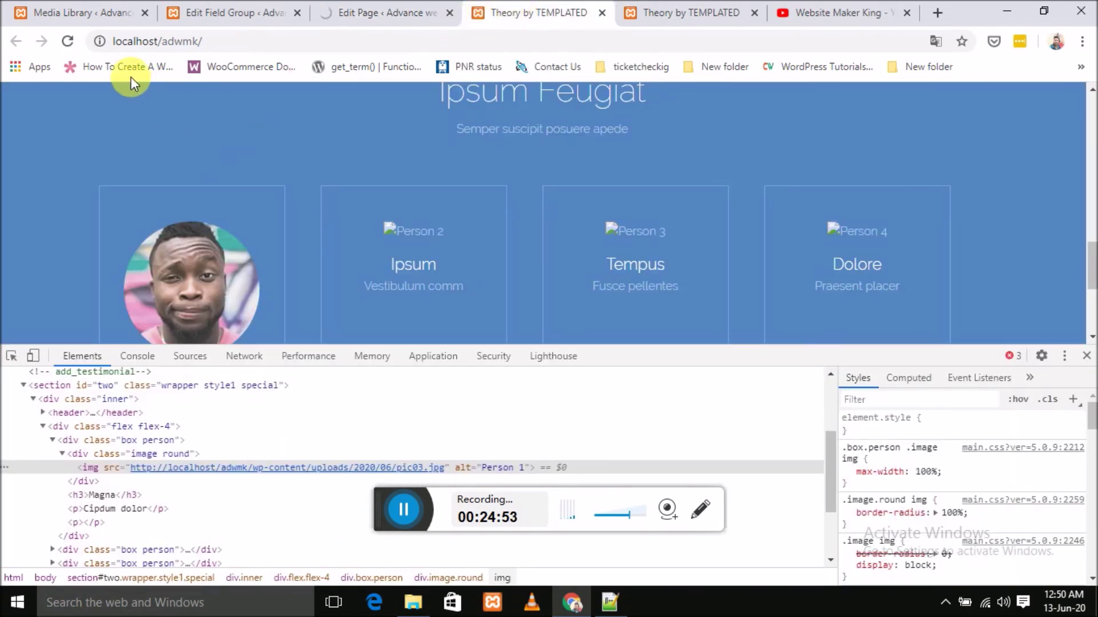
{"action": "left_click", "coordinate": [68, 41]}
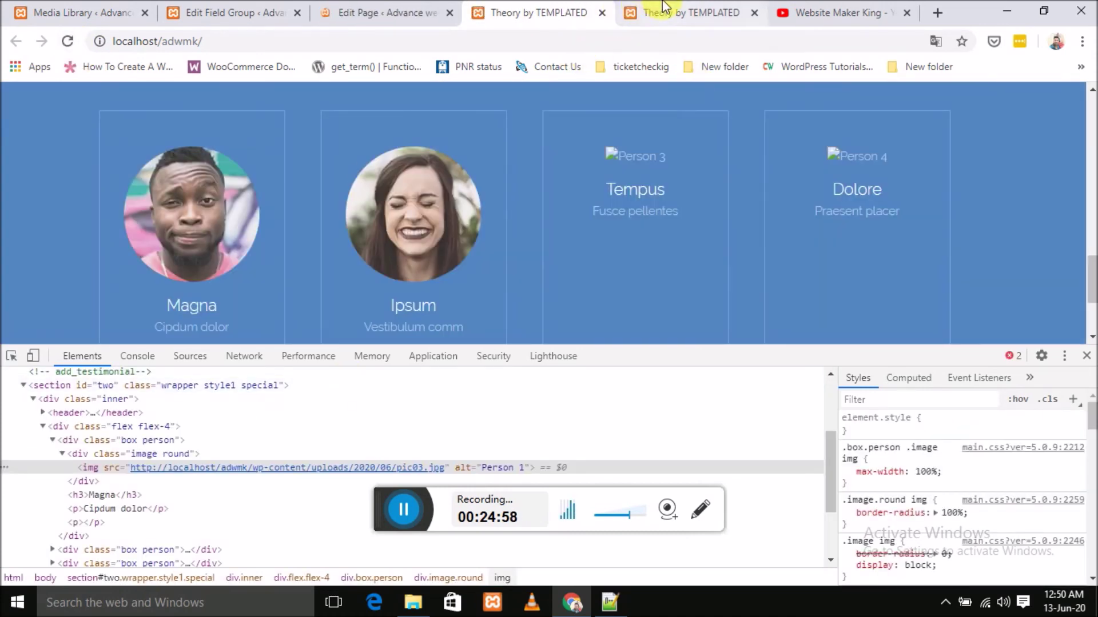
{"action": "left_click", "coordinate": [681, 14]}
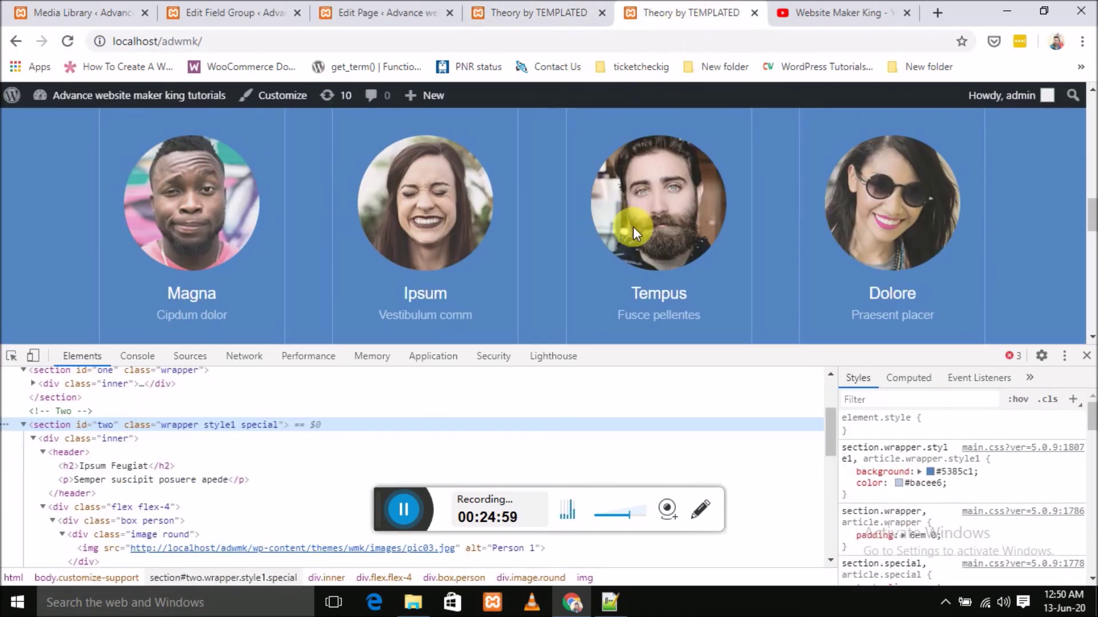
- Upload pic05 from the wmk theme's images folder to the Media Library and copy its file URL
{"action": "left_click", "coordinate": [91, 13]}
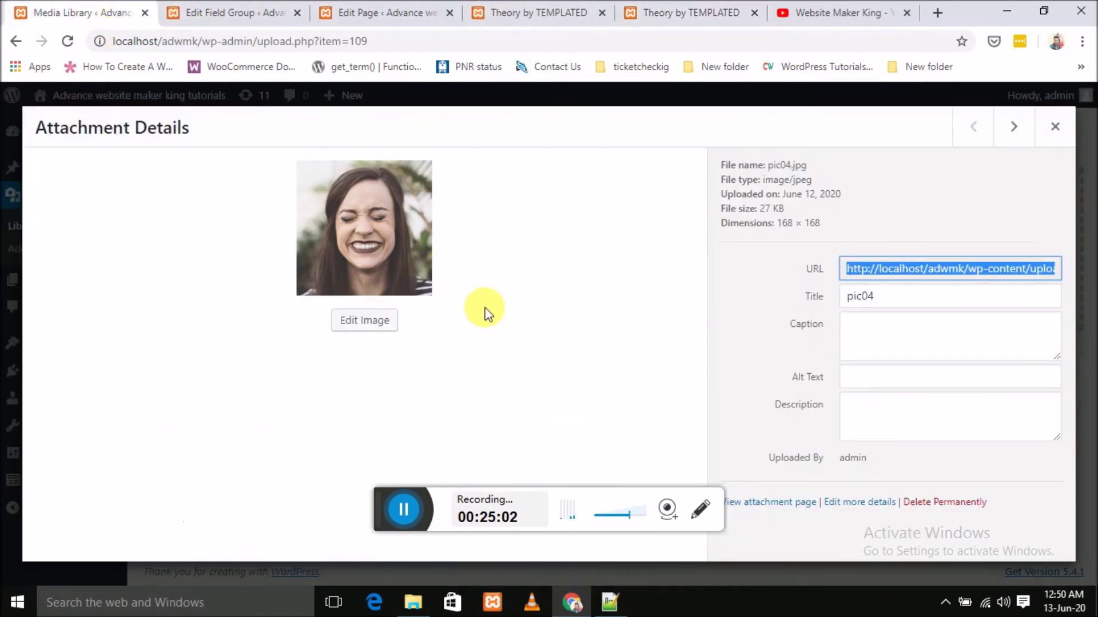
{"action": "left_click", "coordinate": [1055, 127]}
{"action": "left_click", "coordinate": [629, 252]}
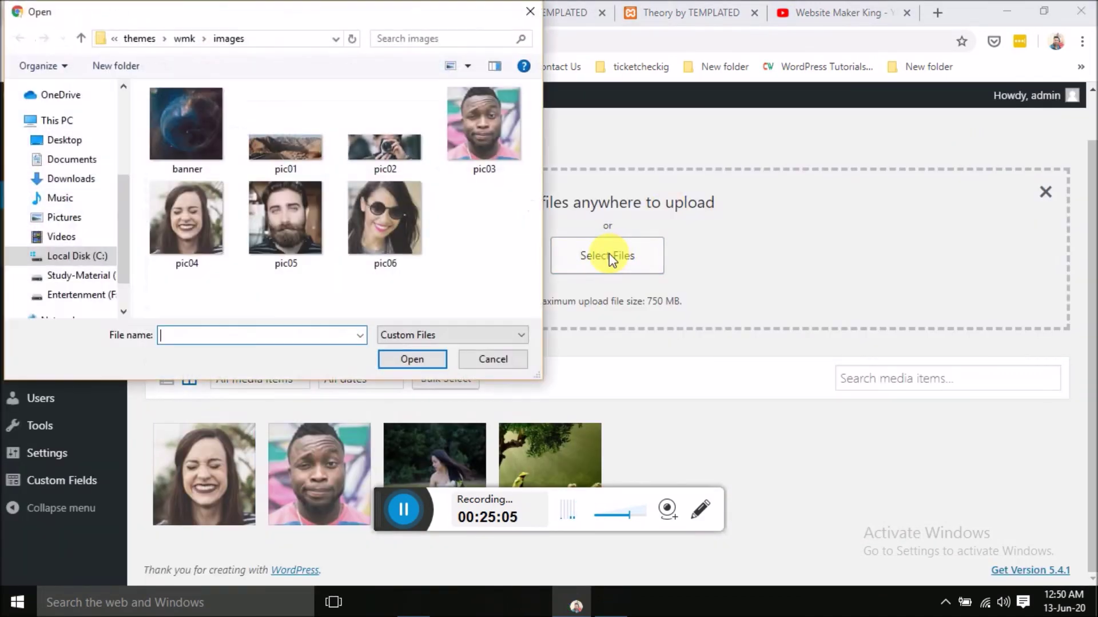
{"action": "left_click", "coordinate": [303, 222]}
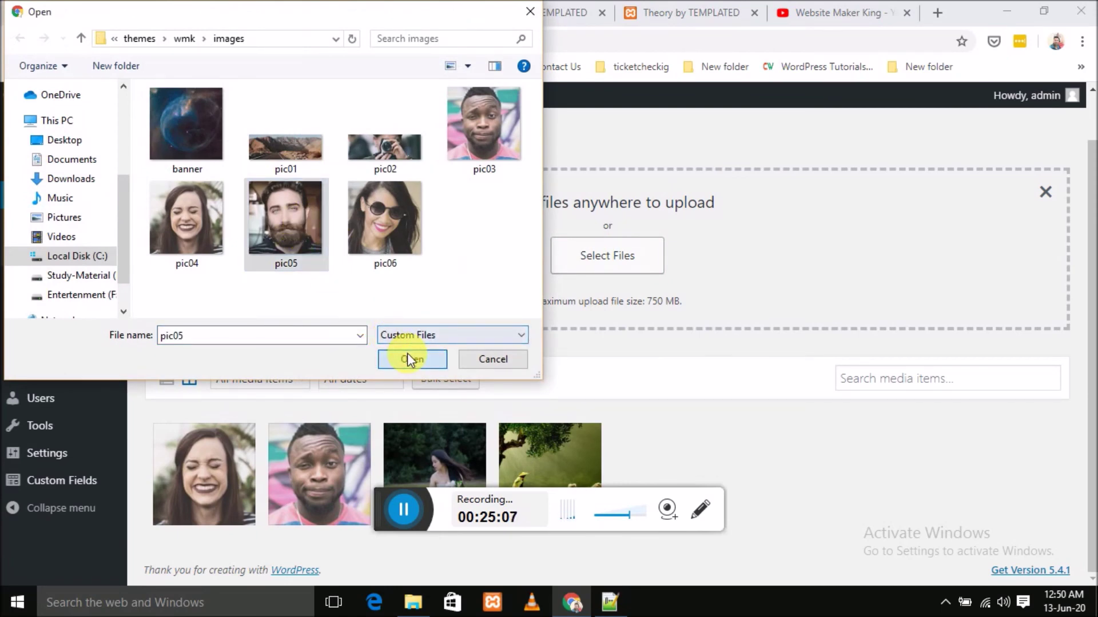
{"action": "left_click", "coordinate": [407, 357]}
{"action": "left_click", "coordinate": [223, 477]}
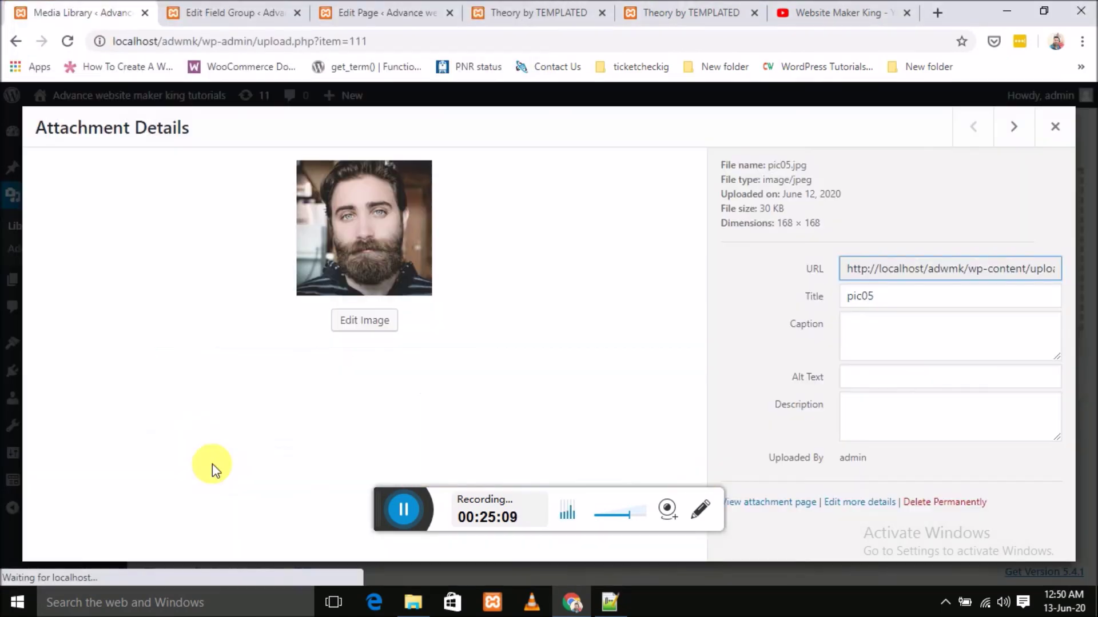
{"action": "left_click", "coordinate": [937, 269]}
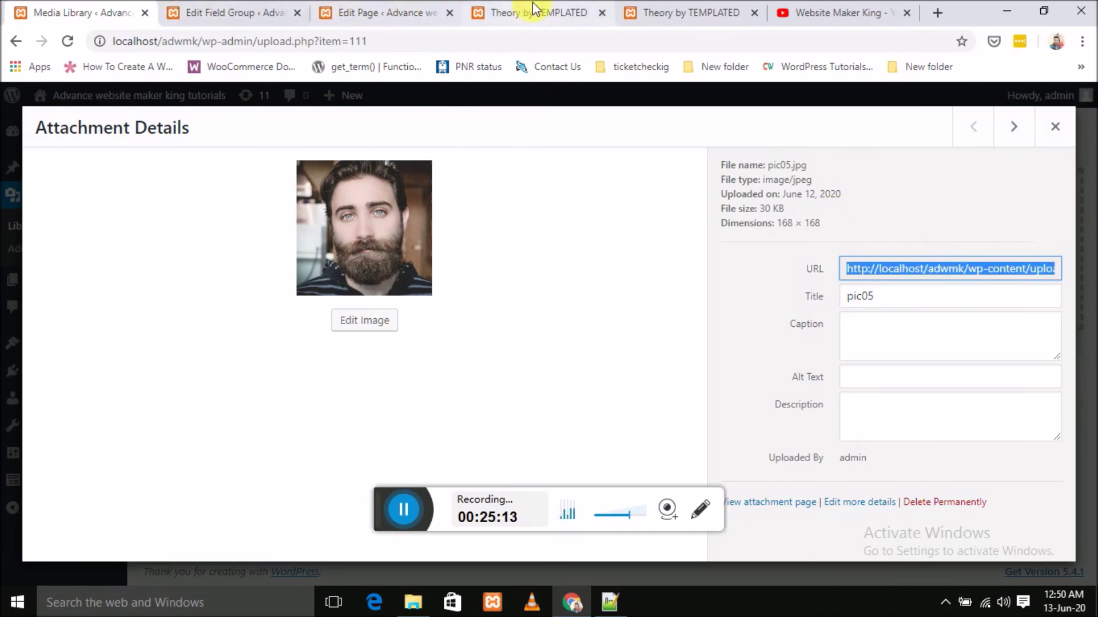
{"action": "left_click", "coordinate": [370, 22]}
{"action": "scroll", "coordinate": [603, 323], "scroll_direction": "down", "scroll_amount": 15}
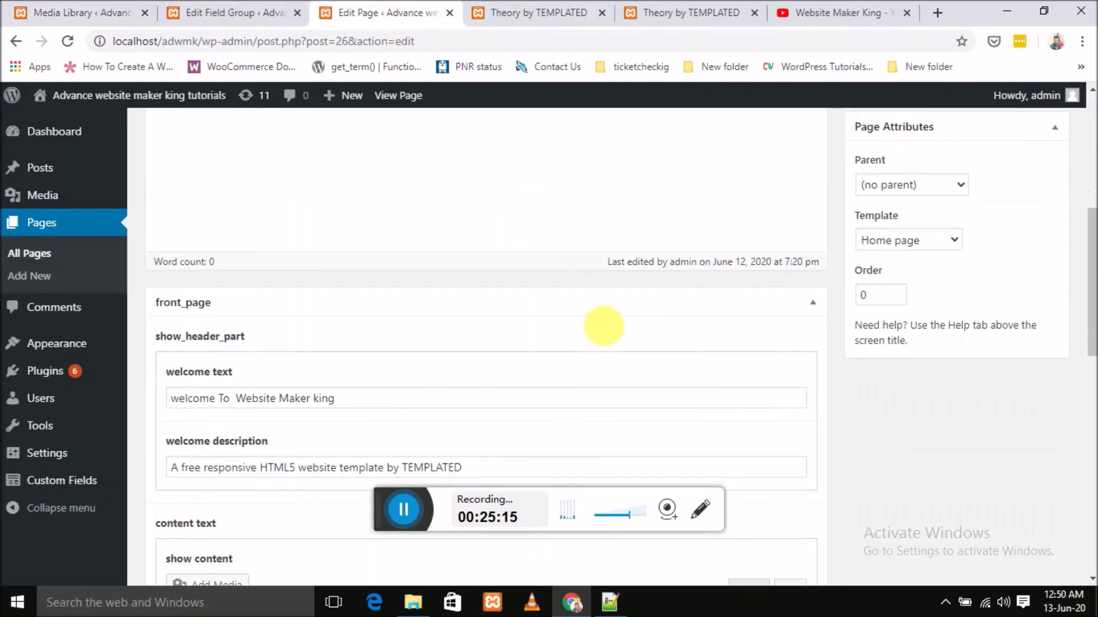
{"action": "scroll", "coordinate": [572, 389], "scroll_direction": "down", "scroll_amount": 3}
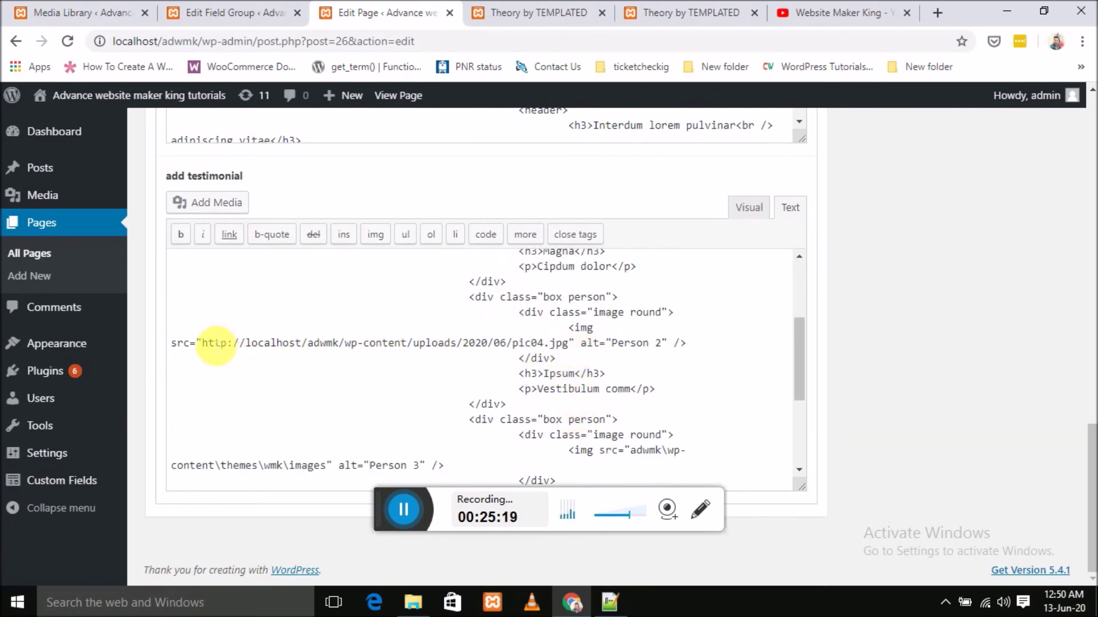
{"action": "scroll", "coordinate": [486, 336], "scroll_direction": "down", "scroll_amount": 3}
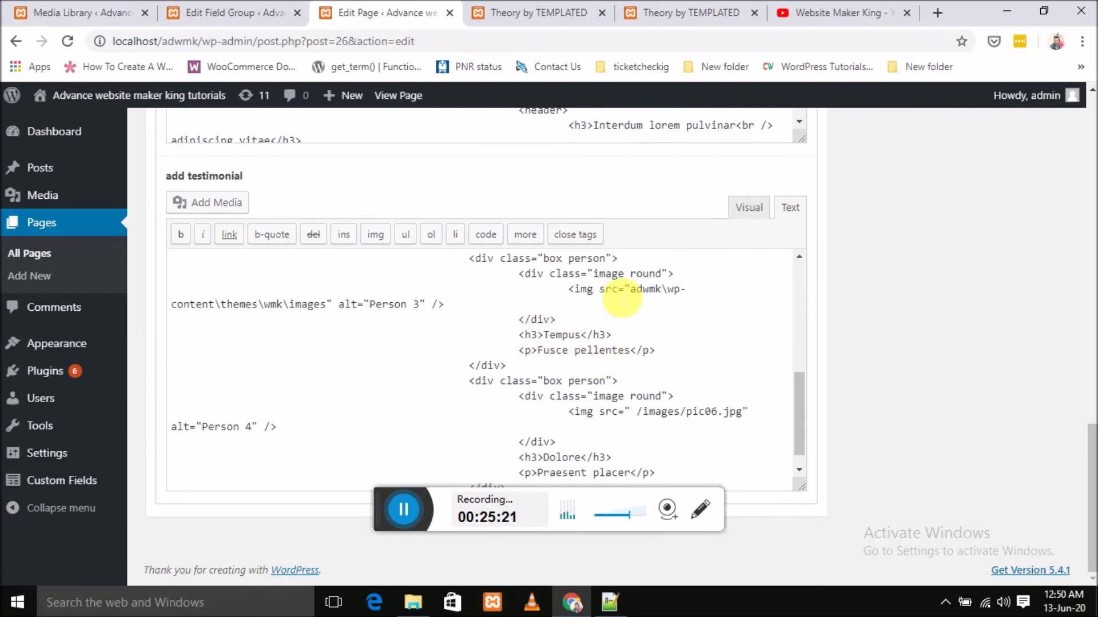
{"action": "left_click_drag", "start_coordinate": [632, 290], "coordinate": [338, 307]}
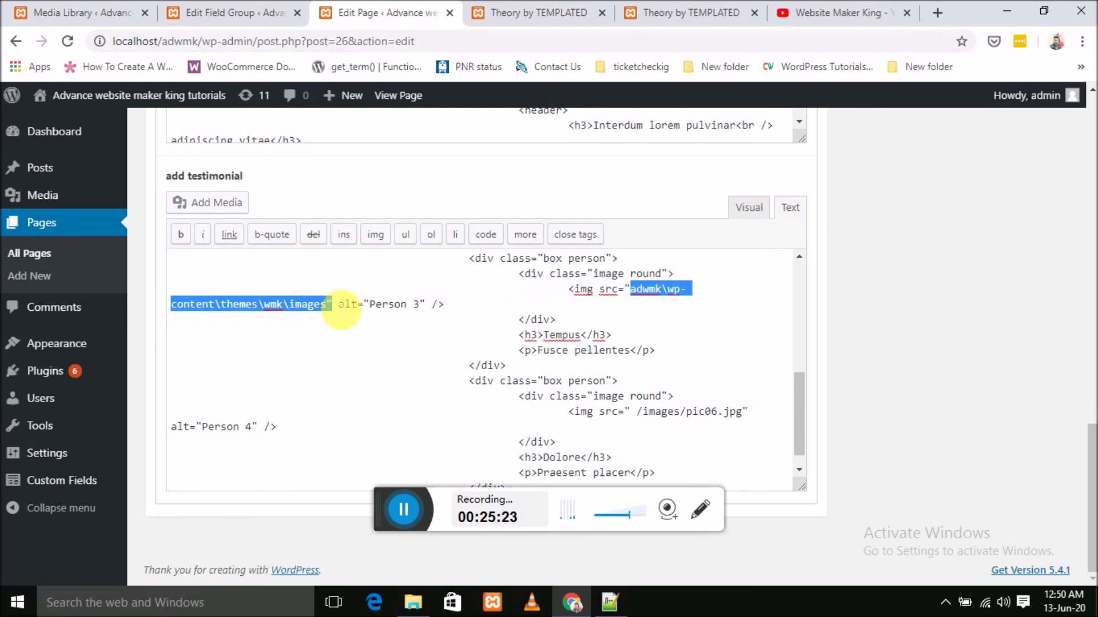
{"action": "key", "text": "BackSpace"}
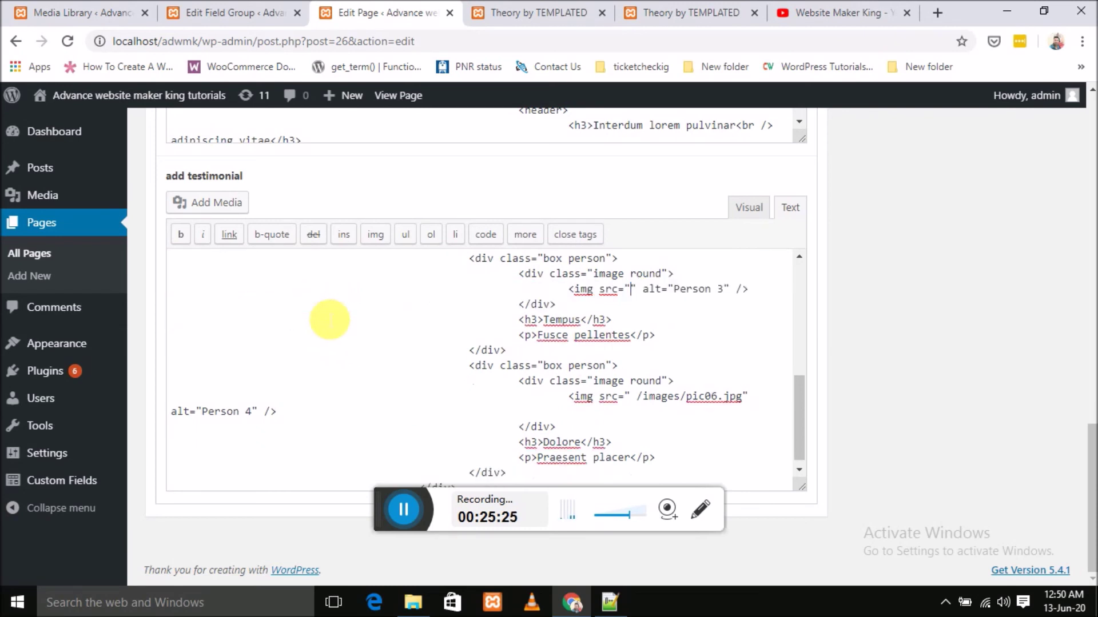
{"action": "type", "text": "http://localhost/adwmk/wp-content/uploads/2020/06/pic05.jpg"}
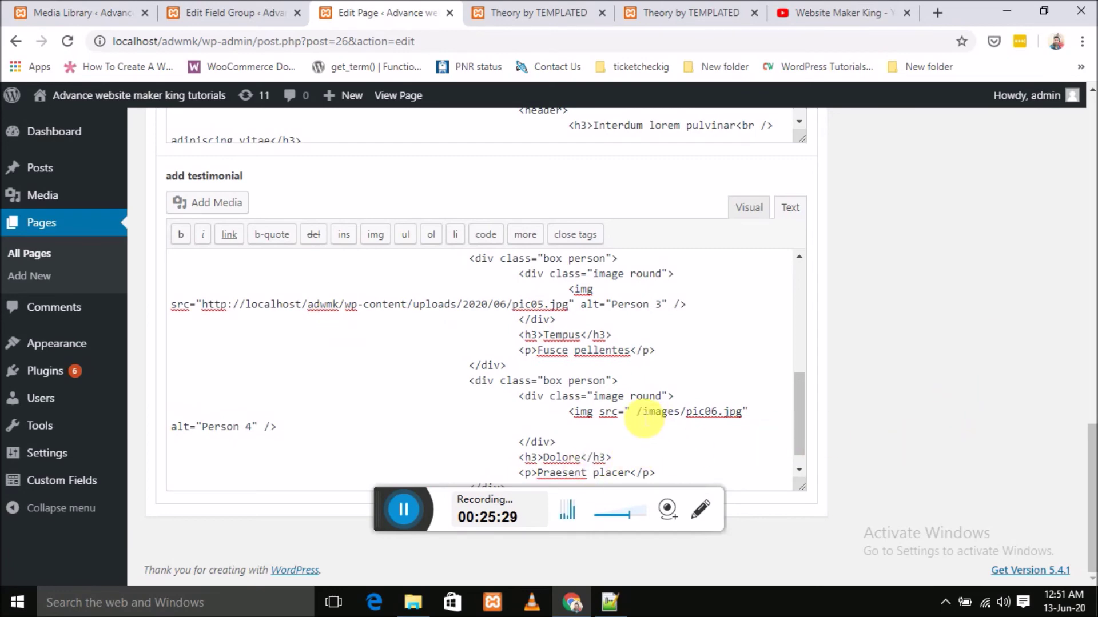
- Update the Home page and reload the localhost/adwmk front page to check the Person 3 testimonial image
{"action": "scroll", "coordinate": [1081, 232], "scroll_direction": "up", "scroll_amount": 20}
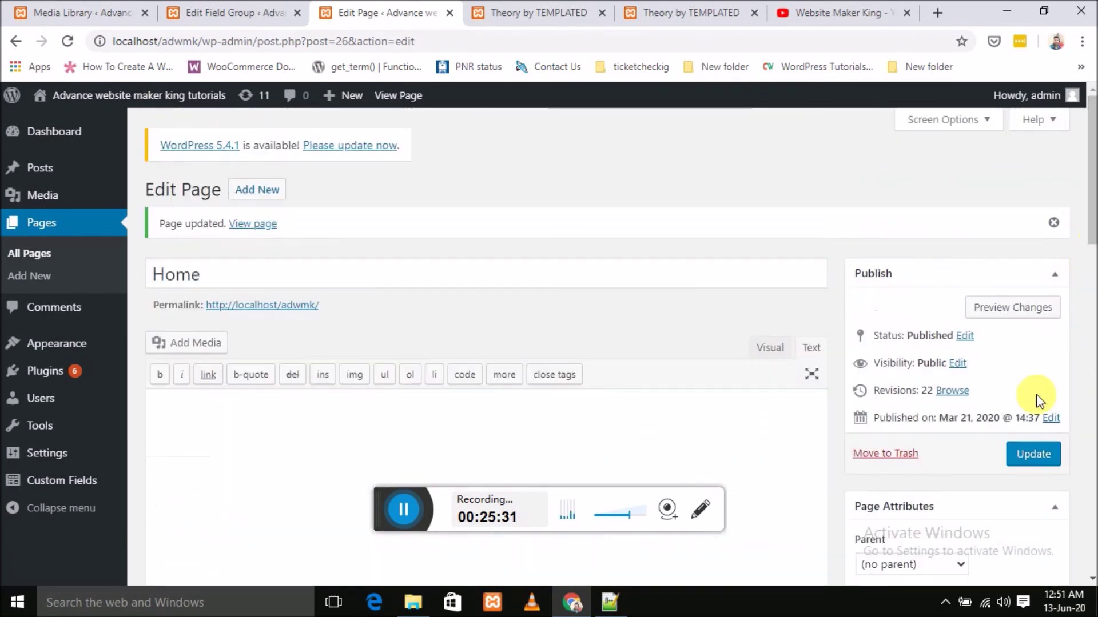
{"action": "left_click", "coordinate": [1032, 453]}
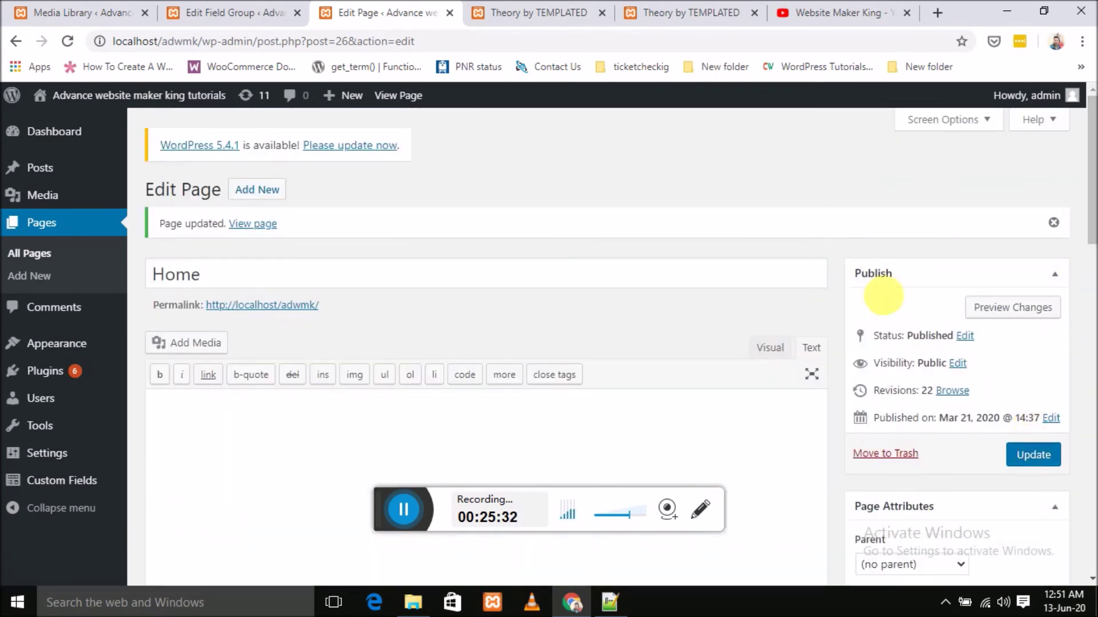
{"action": "left_click", "coordinate": [524, 9]}
{"action": "left_click", "coordinate": [75, 41]}
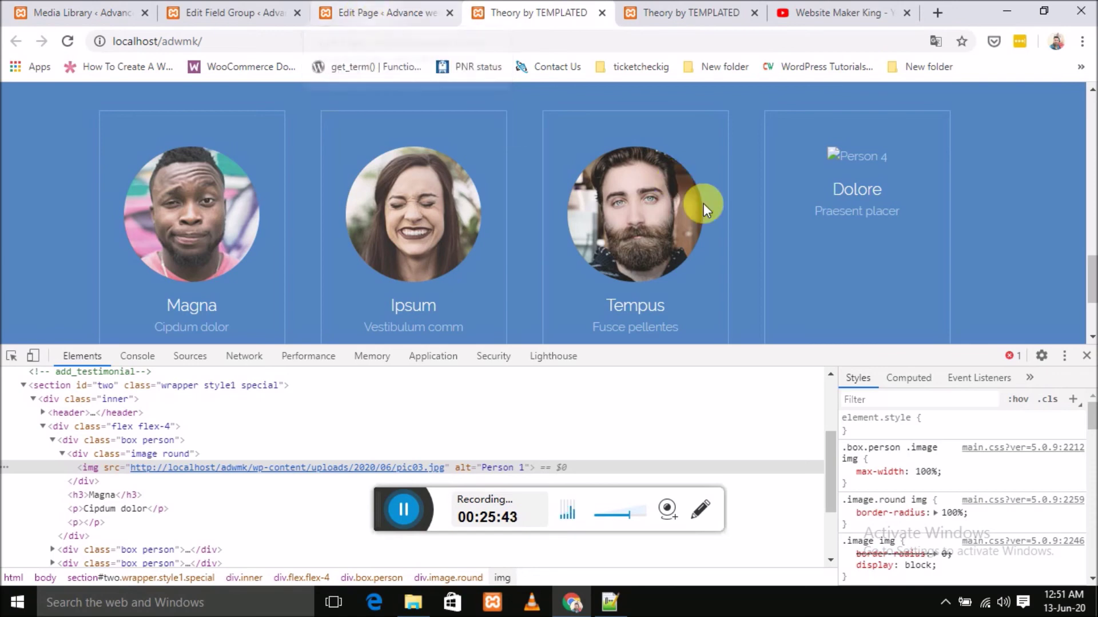
{"action": "scroll", "coordinate": [653, 276], "scroll_direction": "down", "scroll_amount": 3}
{"action": "scroll", "coordinate": [652, 276], "scroll_direction": "up", "scroll_amount": 2}
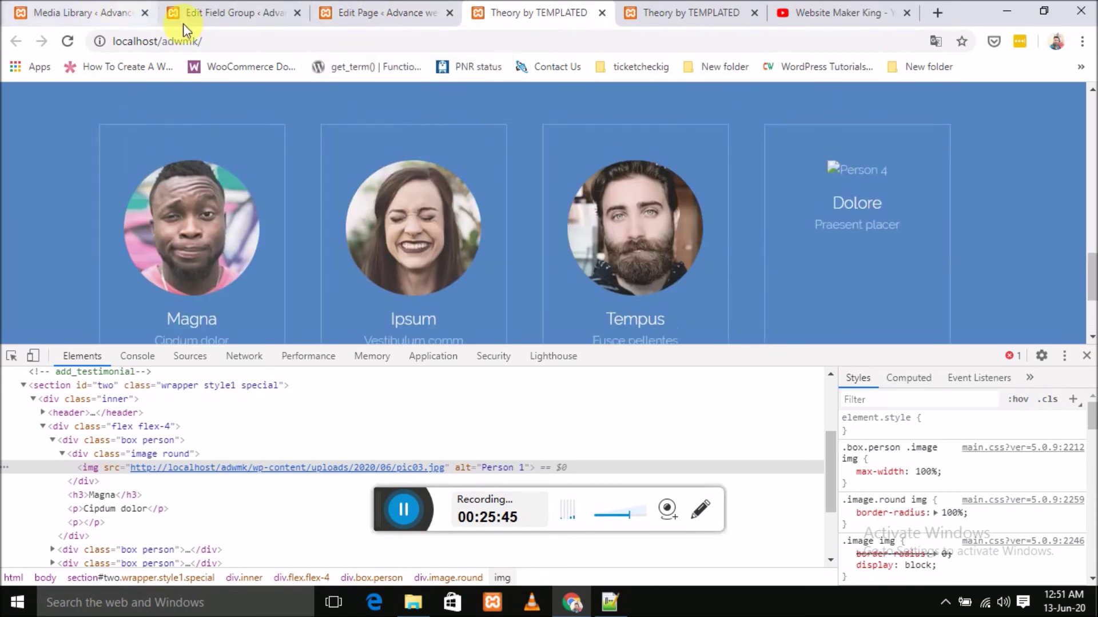
- Upload pic06 from the wmk theme's images folder to the Media Library and copy its file URL
{"action": "left_click", "coordinate": [217, 13]}
{"action": "left_click", "coordinate": [70, 11]}
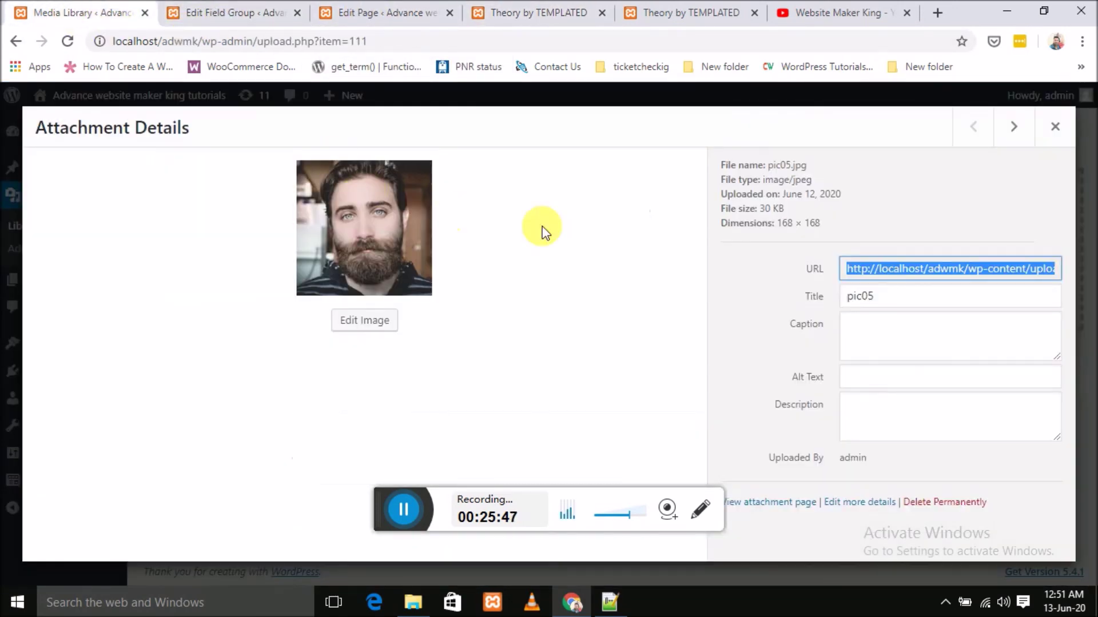
{"action": "left_click", "coordinate": [1058, 127]}
{"action": "left_click", "coordinate": [598, 257]}
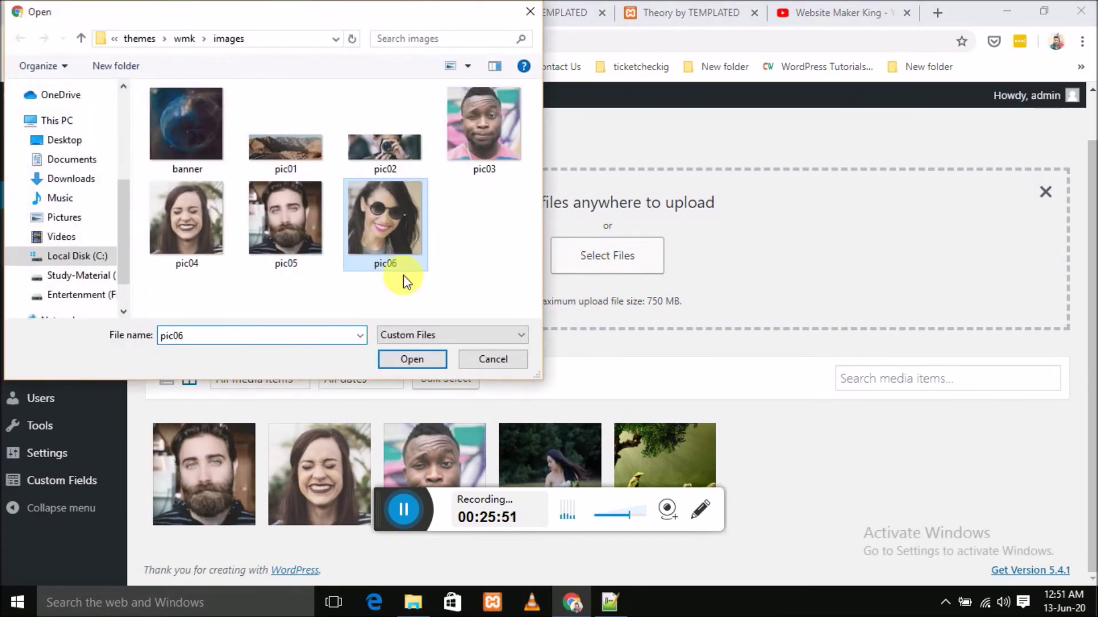
{"action": "left_click", "coordinate": [411, 358]}
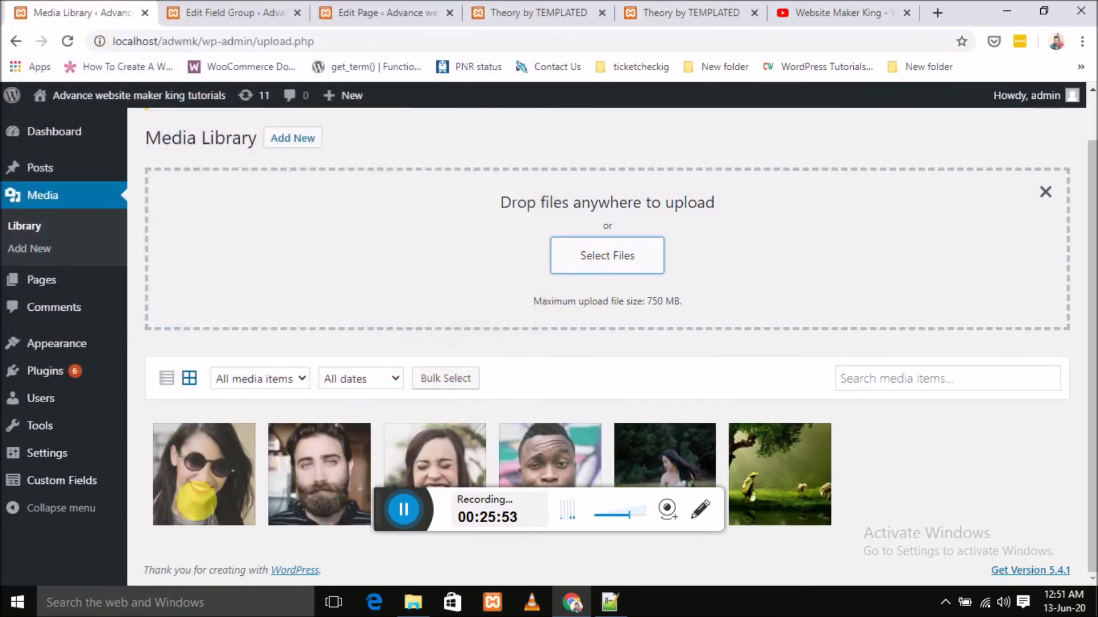
{"action": "left_click", "coordinate": [199, 490]}
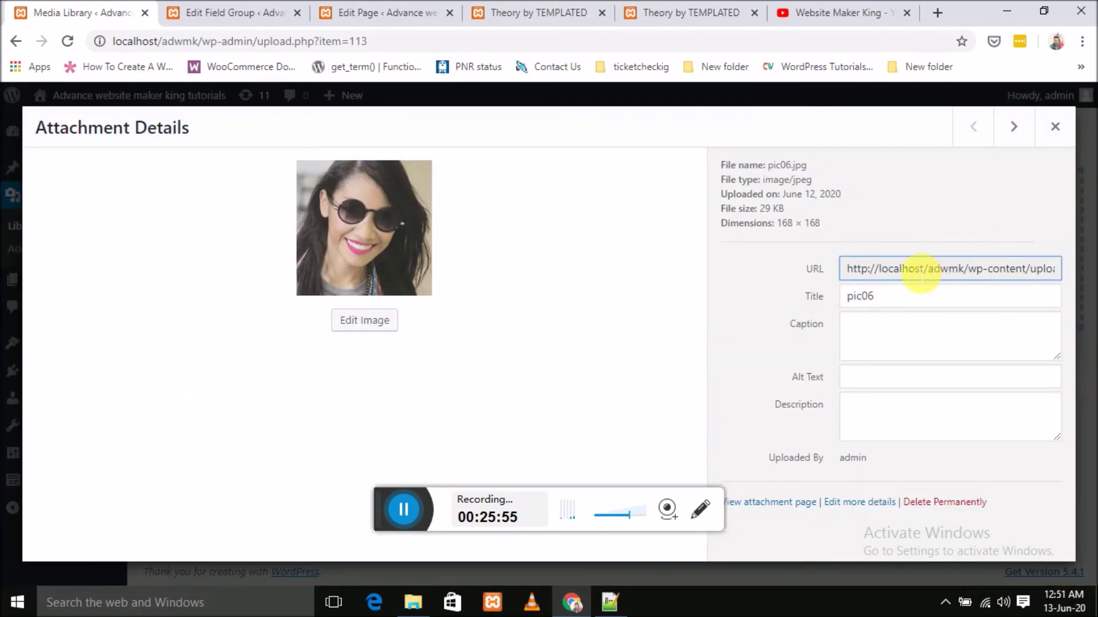
{"action": "left_click", "coordinate": [918, 273]}
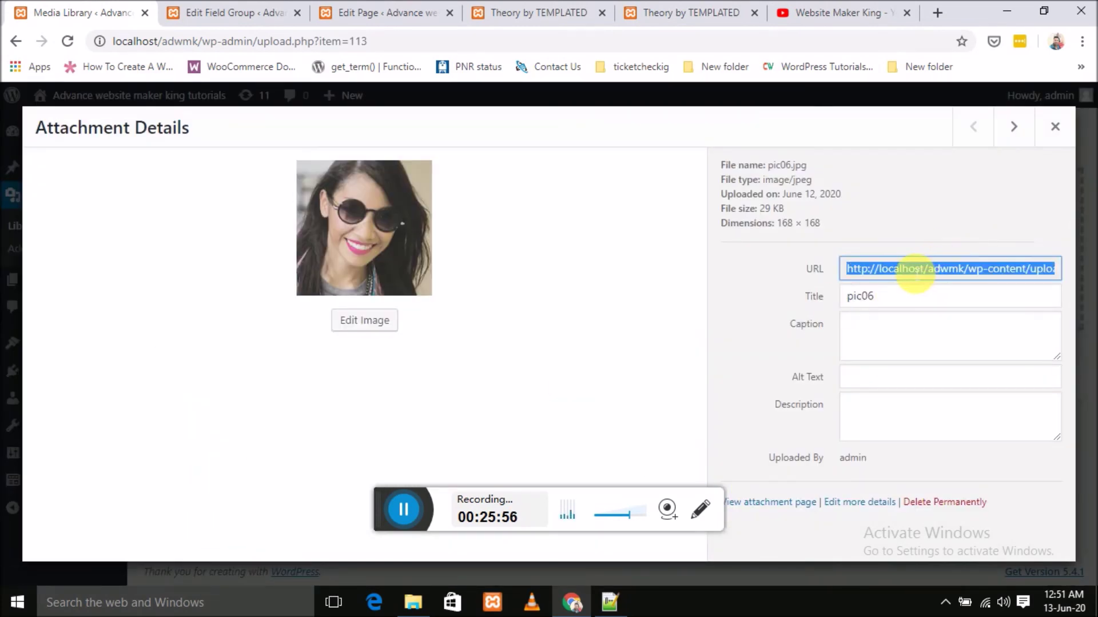
{"action": "left_click", "coordinate": [393, 8]}
{"action": "scroll", "coordinate": [884, 346], "scroll_direction": "down", "scroll_amount": 15}
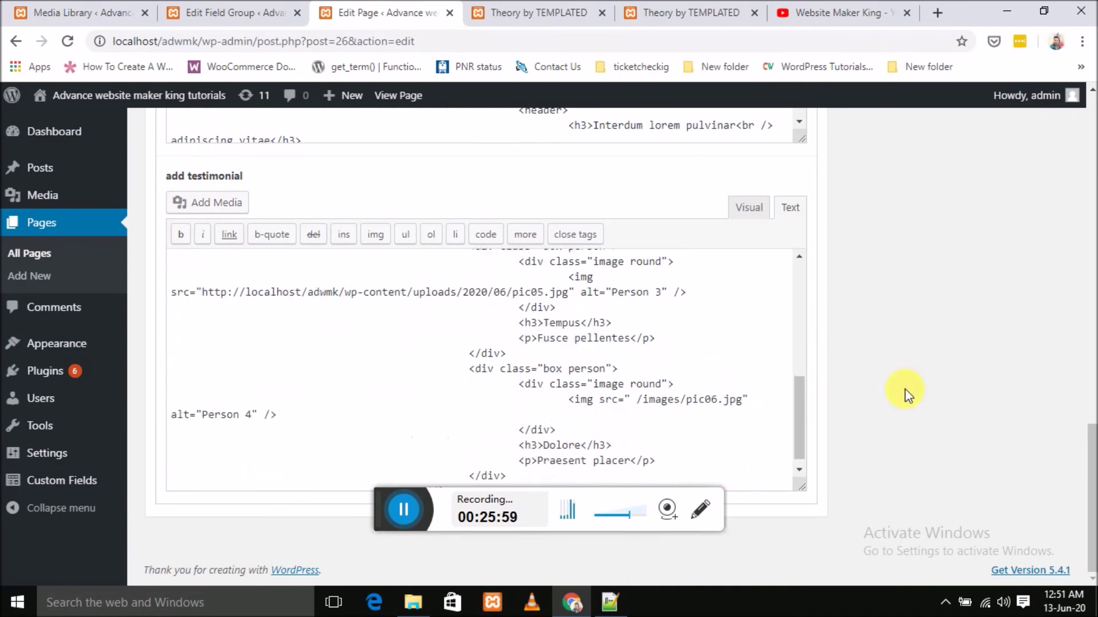
{"action": "scroll", "coordinate": [743, 394], "scroll_direction": "down", "scroll_amount": 1}
{"action": "left_click_drag", "start_coordinate": [637, 389], "coordinate": [741, 398]}
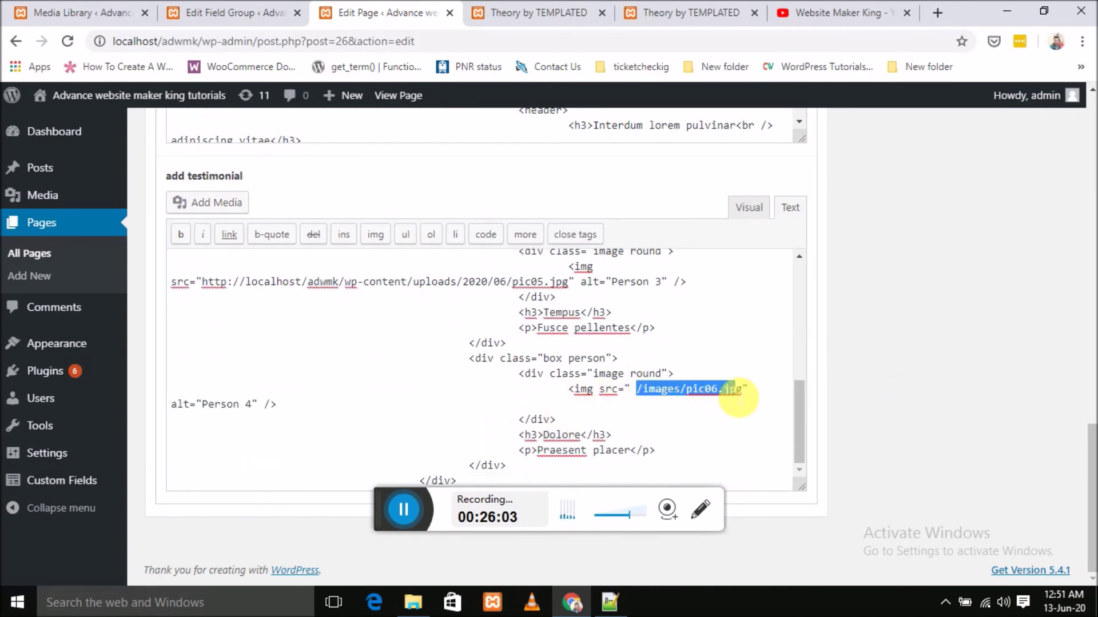
{"action": "key", "text": "BackSpace"}
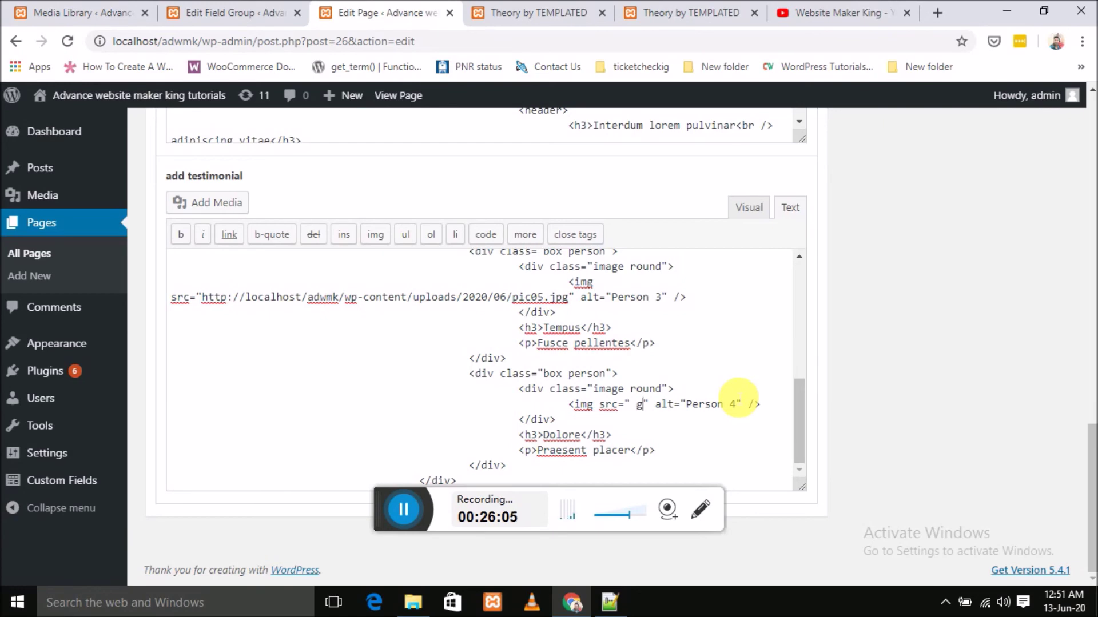
{"action": "type", "text": "http://localhost/adwmk/wp-content/uploads/2020/06/pic06.jpg"}
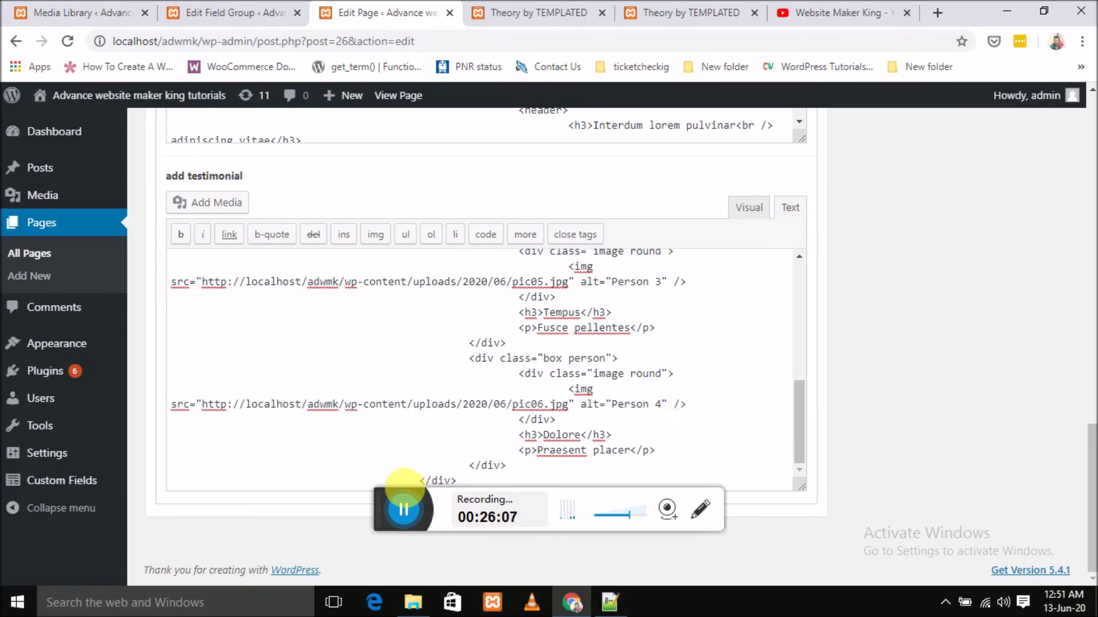
- Update the Home page and reload the localhost/adwmk front page to check the Person 4 testimonial image
{"action": "scroll", "coordinate": [1064, 316], "scroll_direction": "up", "scroll_amount": 20}
{"action": "left_click", "coordinate": [1034, 294]}
{"action": "left_click", "coordinate": [1040, 456]}
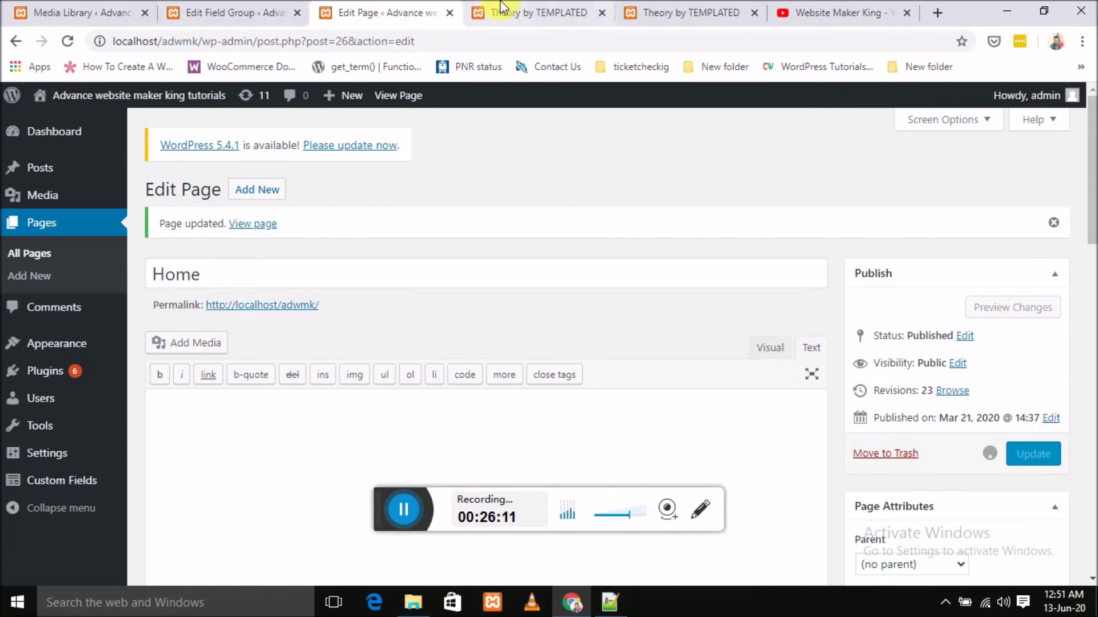
{"action": "left_click", "coordinate": [514, 12]}
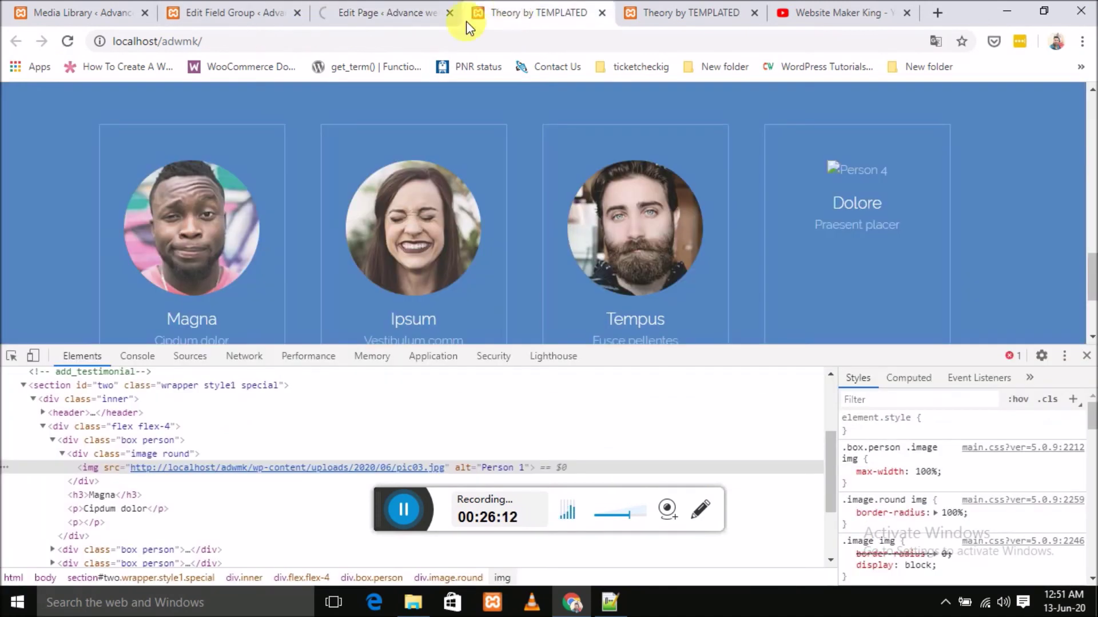
{"action": "left_click", "coordinate": [67, 42]}
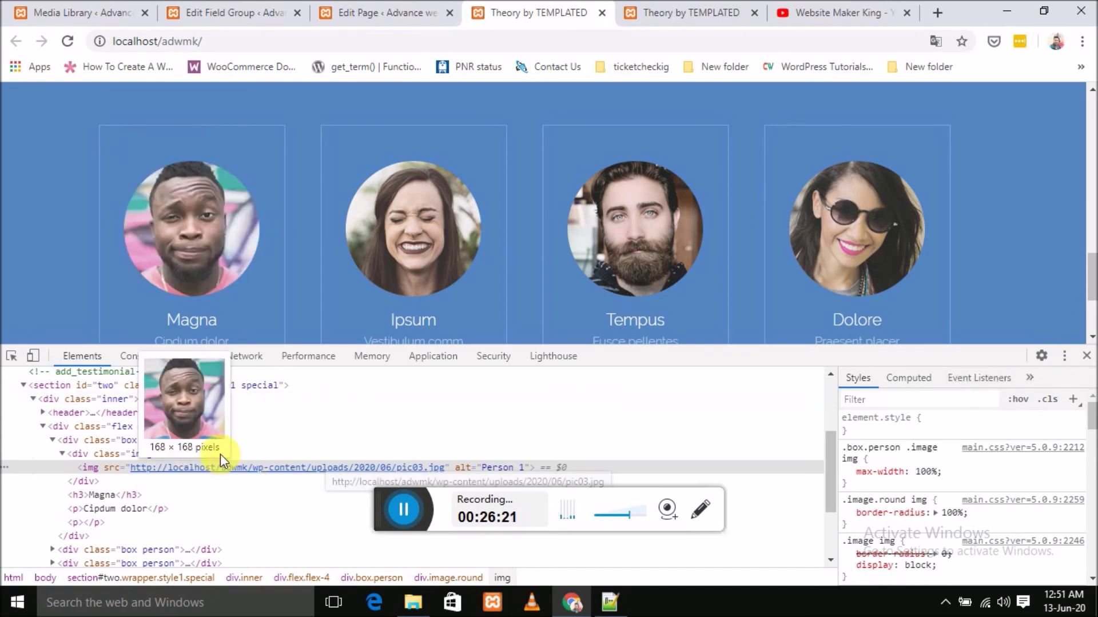
- Try shortening the Person 1 image source to /pic03.jpg in the inspected HTML, close the developer tools and reload the front page
{"action": "right_click", "coordinate": [231, 467]}
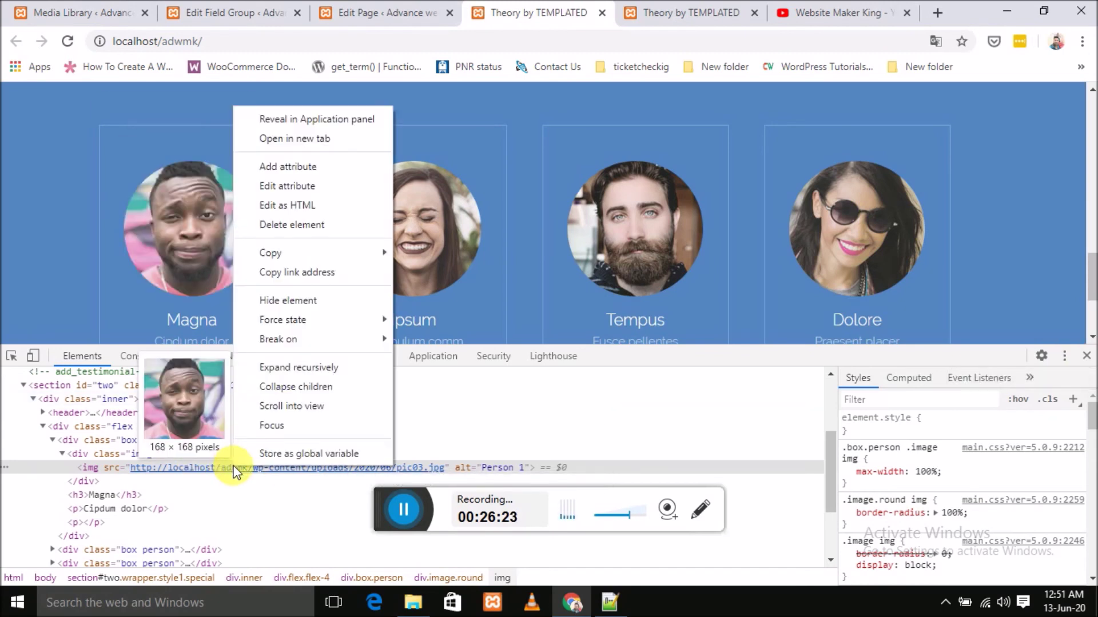
{"action": "left_click", "coordinate": [280, 205]}
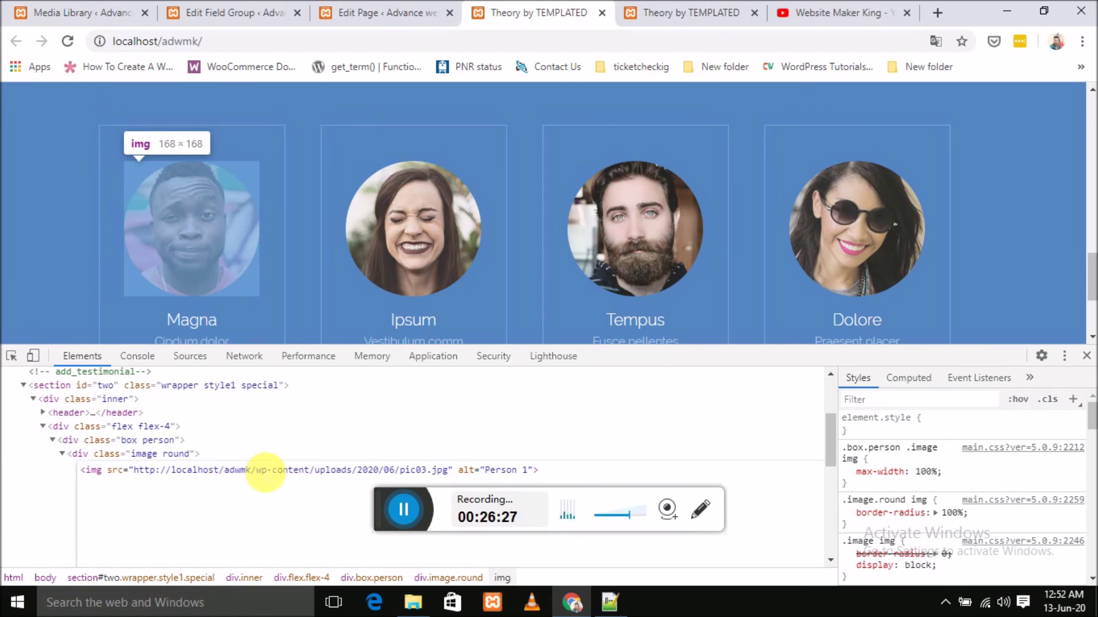
{"action": "left_click_drag", "start_coordinate": [398, 470], "coordinate": [147, 479]}
{"action": "key", "text": "BackSpace"}
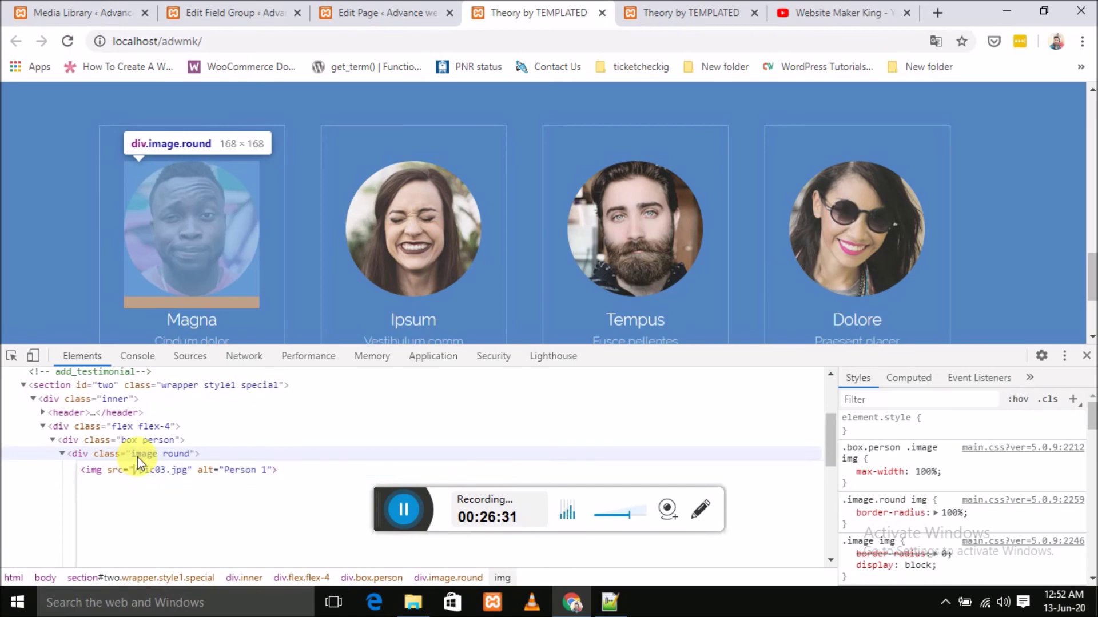
{"action": "key", "text": "Return"}
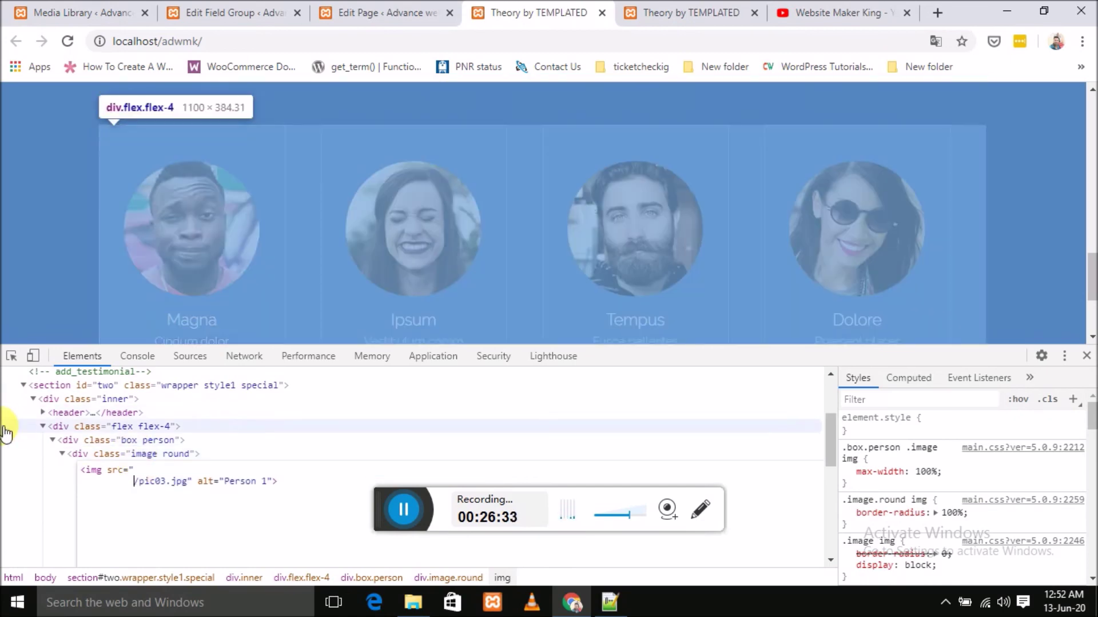
{"action": "right_click", "coordinate": [3, 433]}
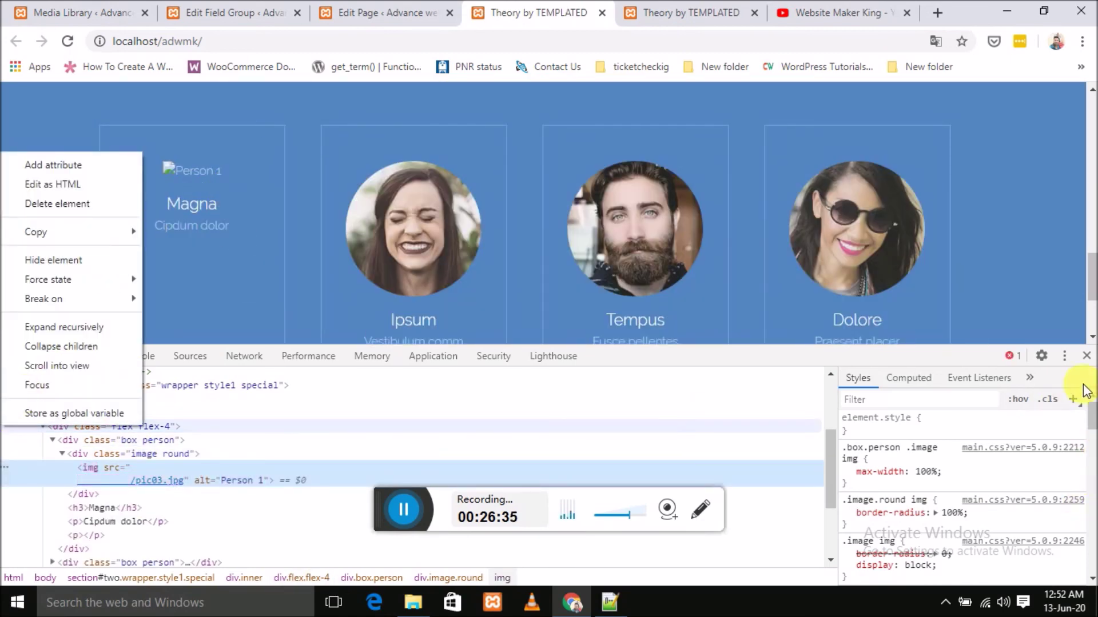
{"action": "left_click", "coordinate": [1085, 356]}
{"action": "left_click", "coordinate": [68, 41]}
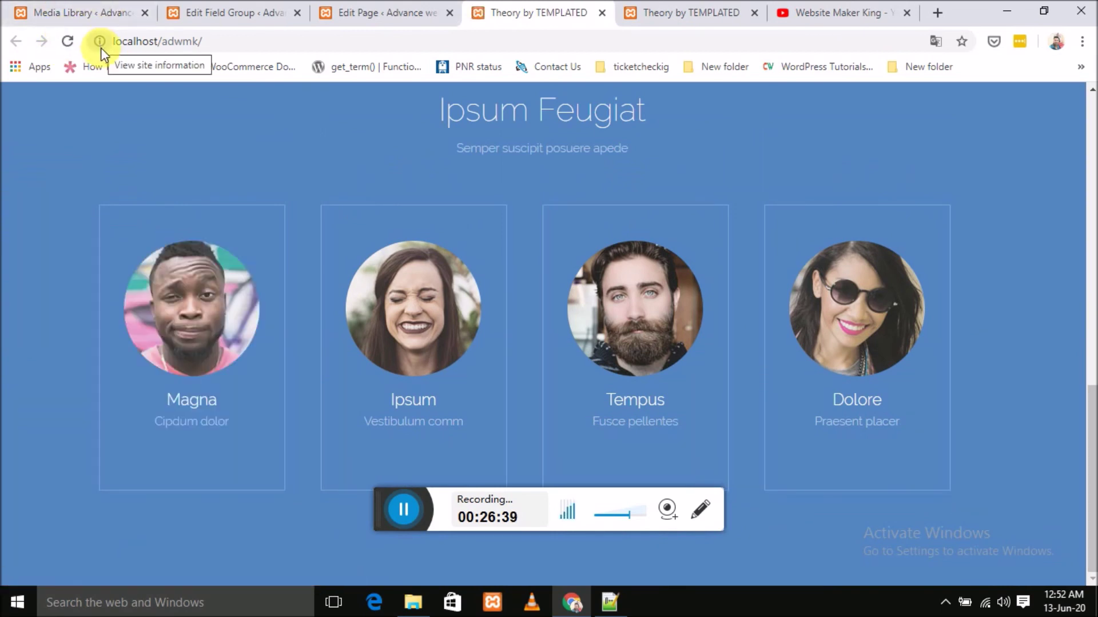
- Upload banner, pic01 and pic02 together from the wmk theme's images folder to the Media Library
{"action": "left_click", "coordinate": [70, 11]}
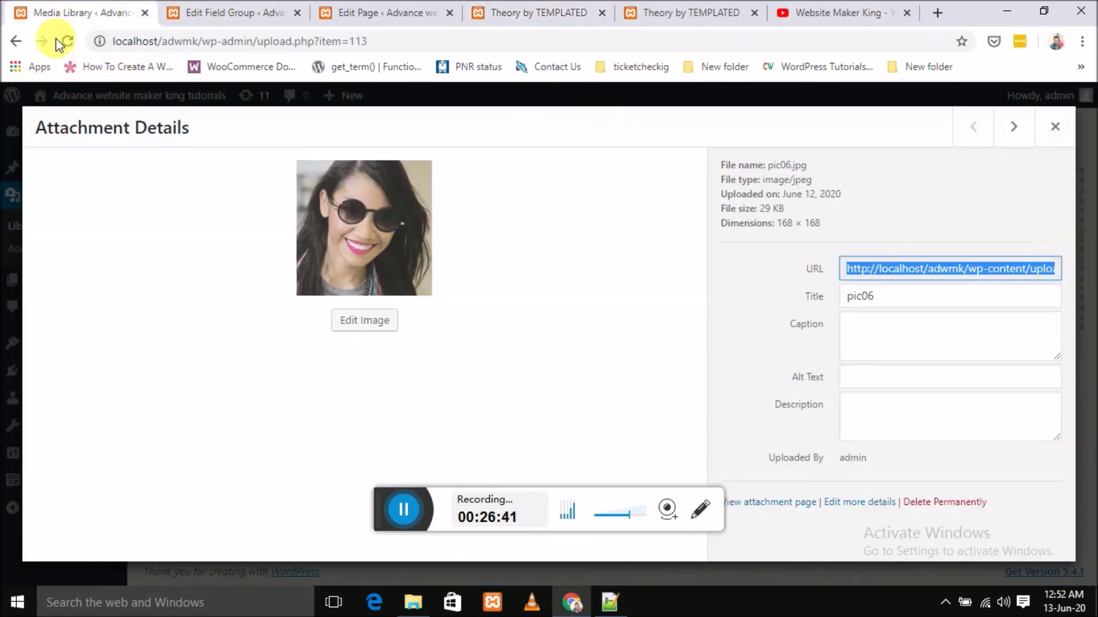
{"action": "left_click", "coordinate": [1051, 131]}
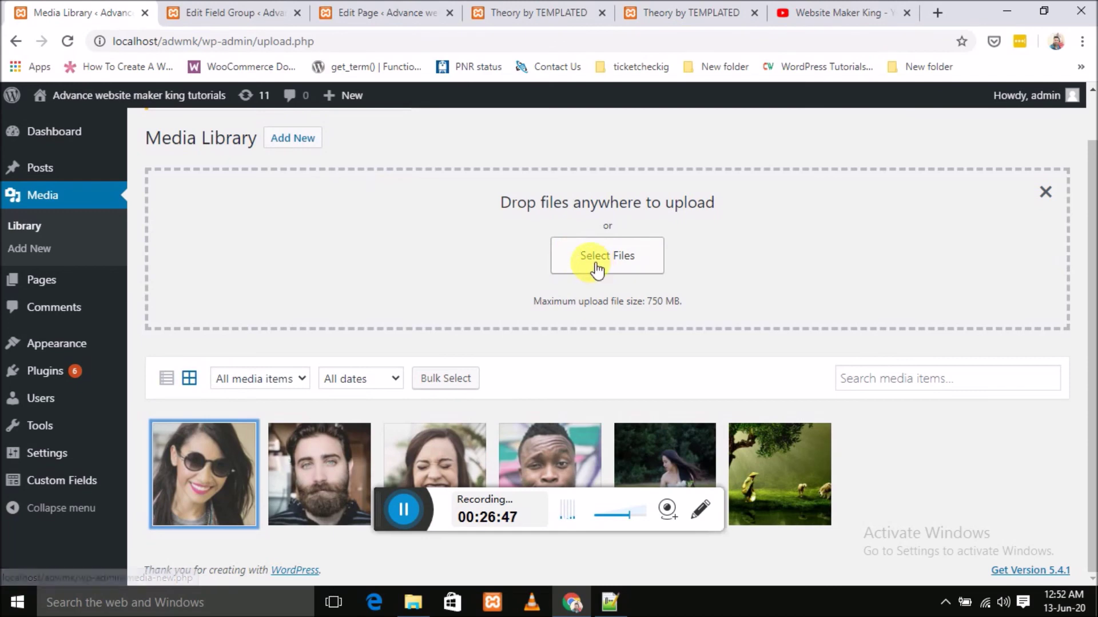
{"action": "left_click", "coordinate": [280, 139]}
{"action": "left_click", "coordinate": [303, 191]}
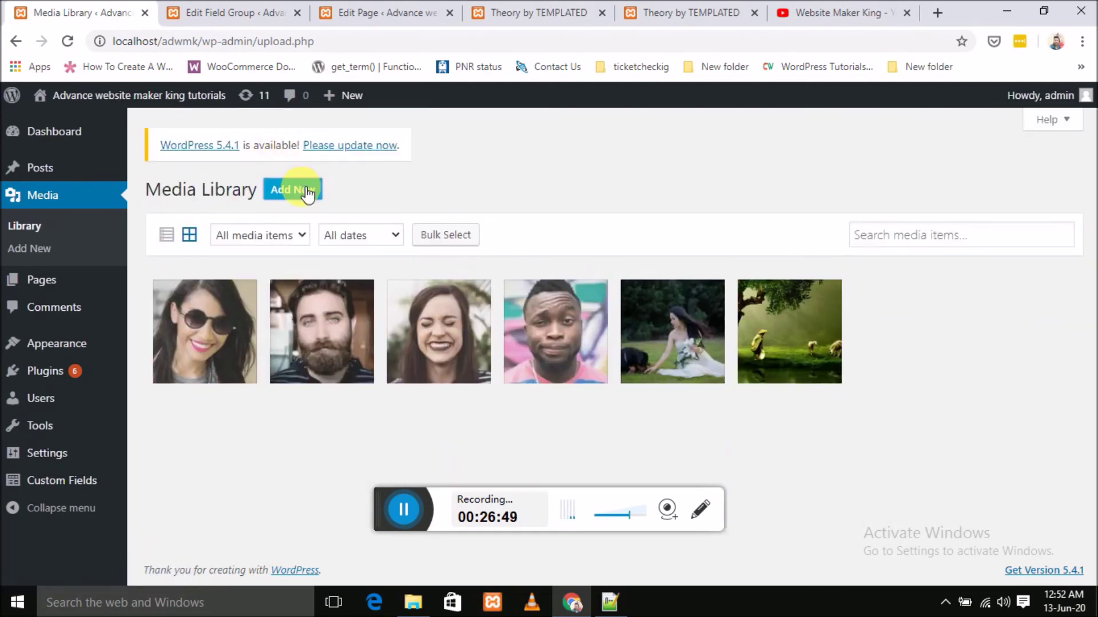
{"action": "left_click", "coordinate": [620, 309]}
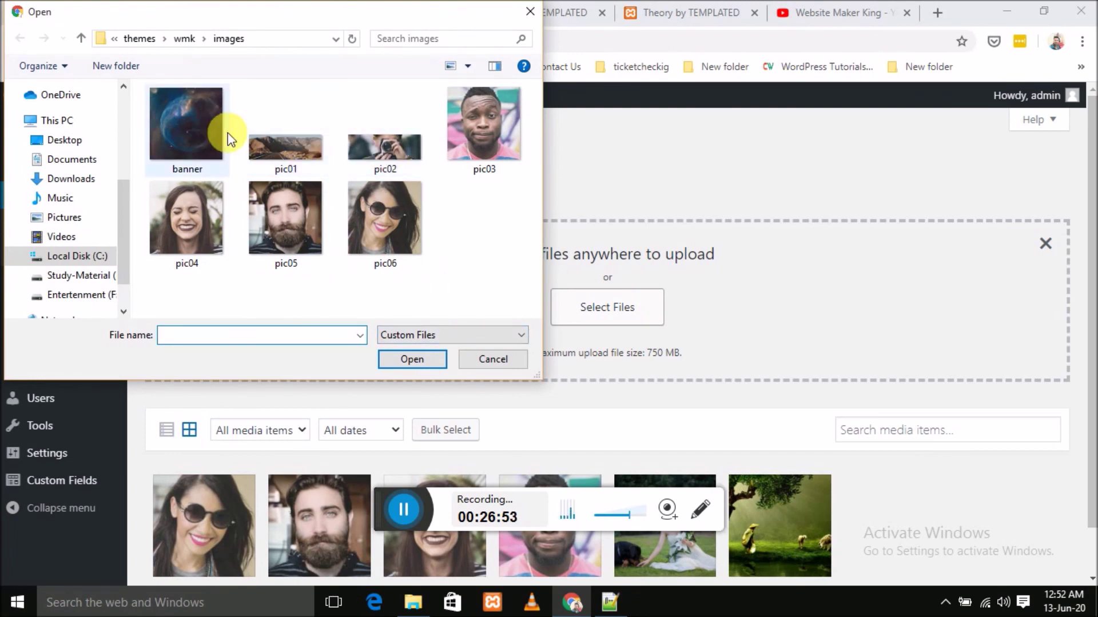
{"action": "left_click", "coordinate": [204, 123]}
{"action": "left_click", "coordinate": [267, 159], "text": "ctrl"}
{"action": "left_click", "coordinate": [372, 156], "text": "ctrl"}
{"action": "left_click", "coordinate": [412, 357]}
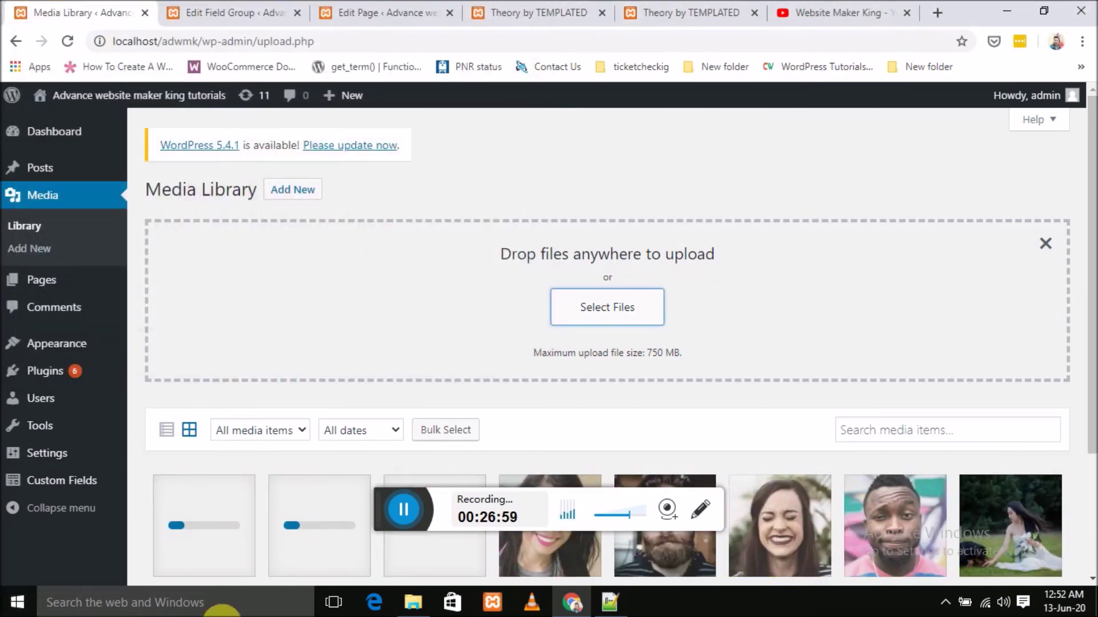
{"action": "scroll", "coordinate": [557, 334], "scroll_direction": "down", "scroll_amount": 3}
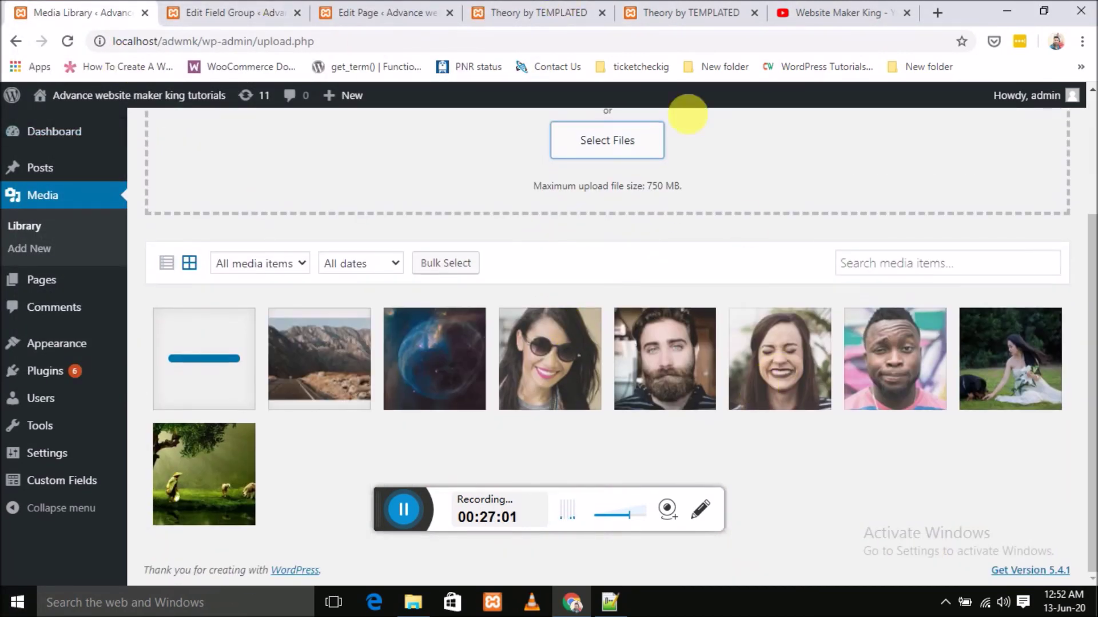
- Look over the field group settings and the rebuilt front page's testimonial and three-column content sections
{"action": "left_click", "coordinate": [258, 13]}
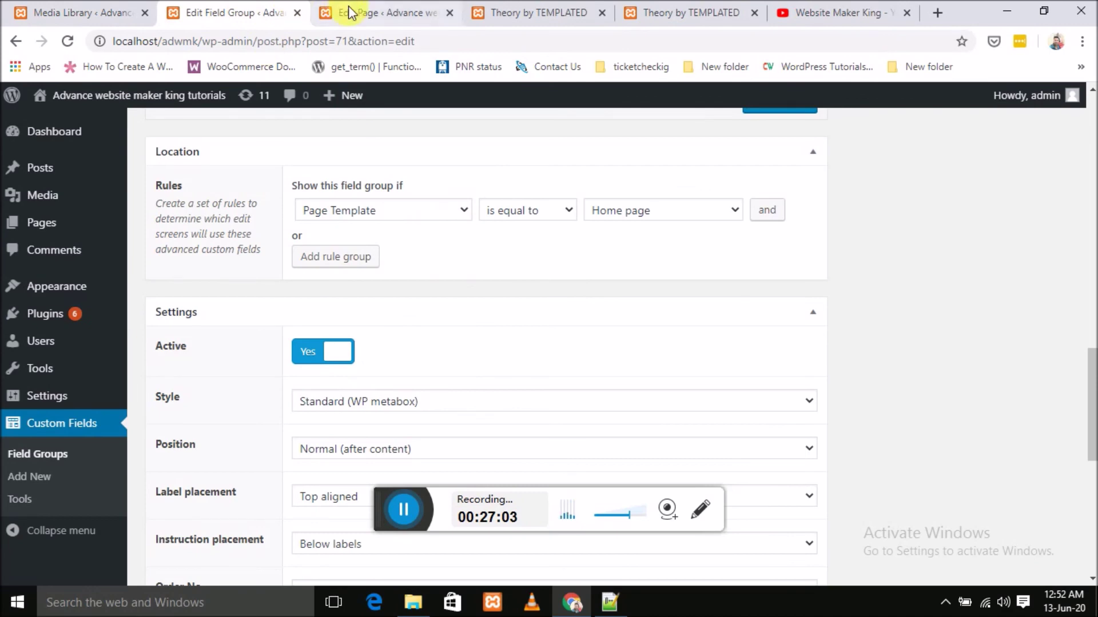
{"action": "scroll", "coordinate": [625, 355], "scroll_direction": "down", "scroll_amount": 2}
{"action": "scroll", "coordinate": [625, 355], "scroll_direction": "down", "scroll_amount": 5}
{"action": "left_click", "coordinate": [388, 13]}
{"action": "left_click", "coordinate": [552, 13]}
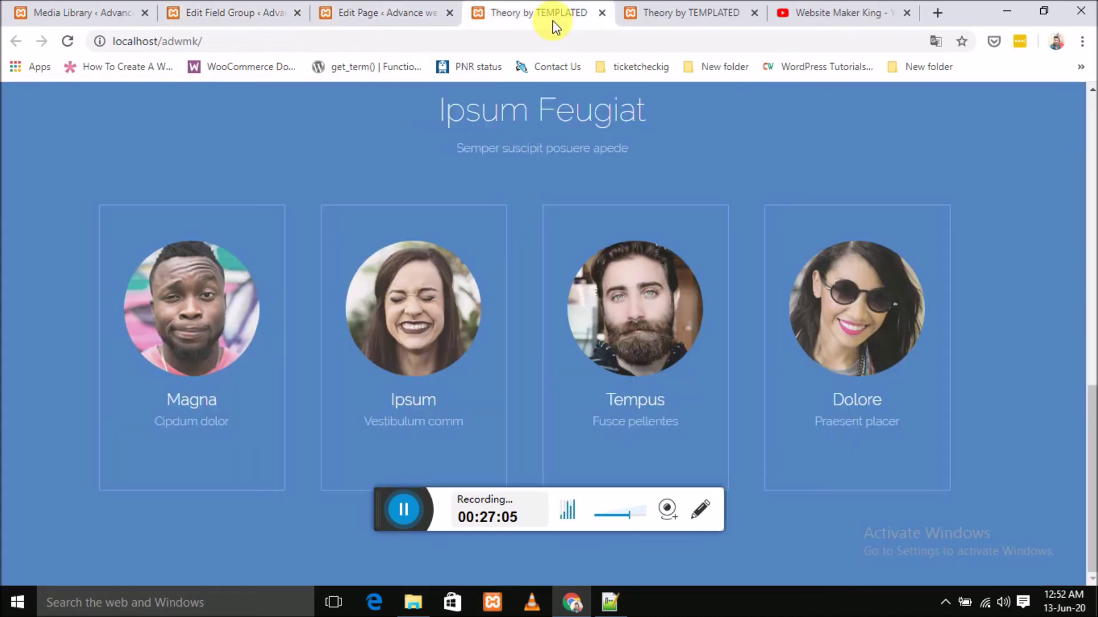
{"action": "scroll", "coordinate": [479, 454], "scroll_direction": "up", "scroll_amount": 6}
{"action": "scroll", "coordinate": [371, 297], "scroll_direction": "up", "scroll_amount": 6}
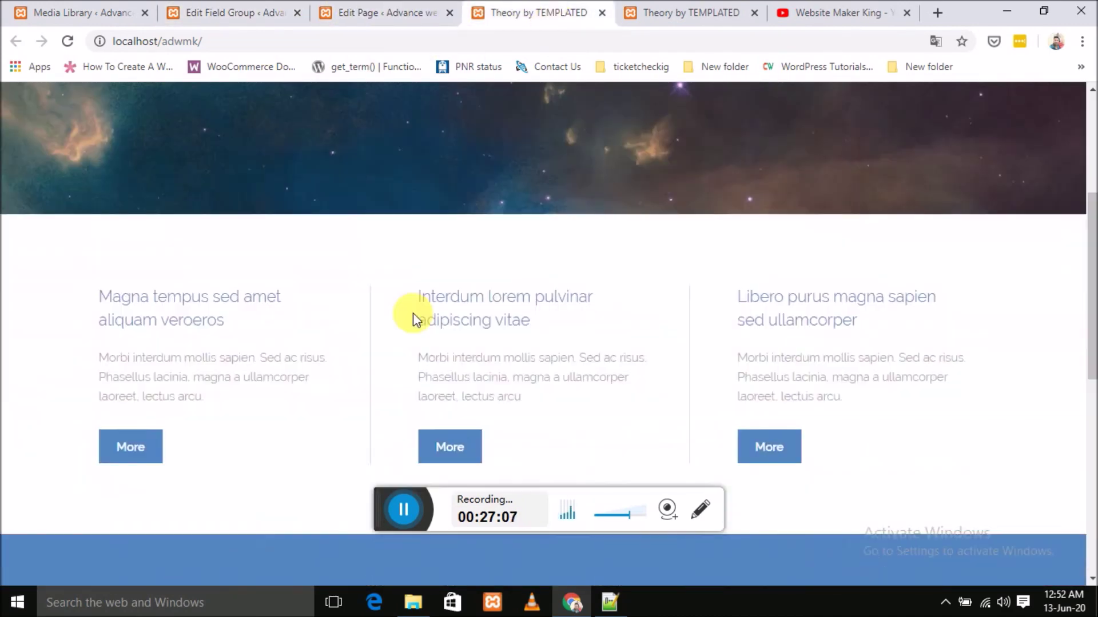
{"action": "scroll", "coordinate": [413, 313], "scroll_direction": "down", "scroll_amount": 9}
- Close the developer tools on the original front page version and examine its Nunc Dignissim section, including heading, images, text and footer
{"action": "left_click", "coordinate": [666, 11]}
{"action": "scroll", "coordinate": [520, 372], "scroll_direction": "down", "scroll_amount": 5}
{"action": "scroll", "coordinate": [557, 256], "scroll_direction": "down", "scroll_amount": 5}
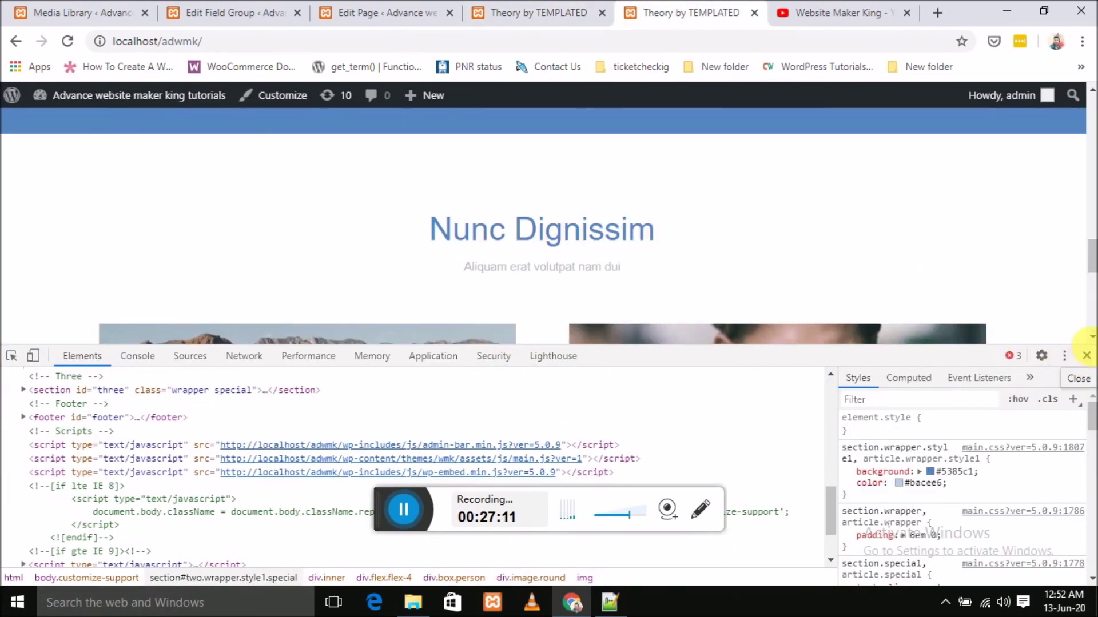
{"action": "left_click", "coordinate": [1086, 355]}
{"action": "scroll", "coordinate": [424, 274], "scroll_direction": "down", "scroll_amount": 4}
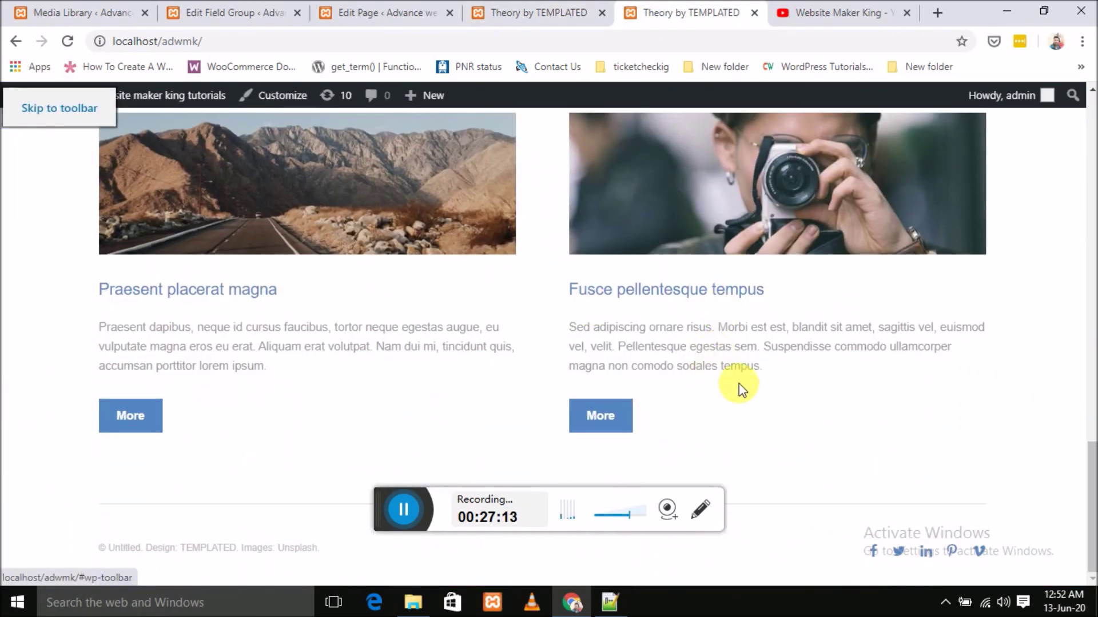
{"action": "scroll", "coordinate": [353, 233], "scroll_direction": "up", "scroll_amount": 4}
{"action": "left_click_drag", "start_coordinate": [442, 238], "coordinate": [713, 265]}
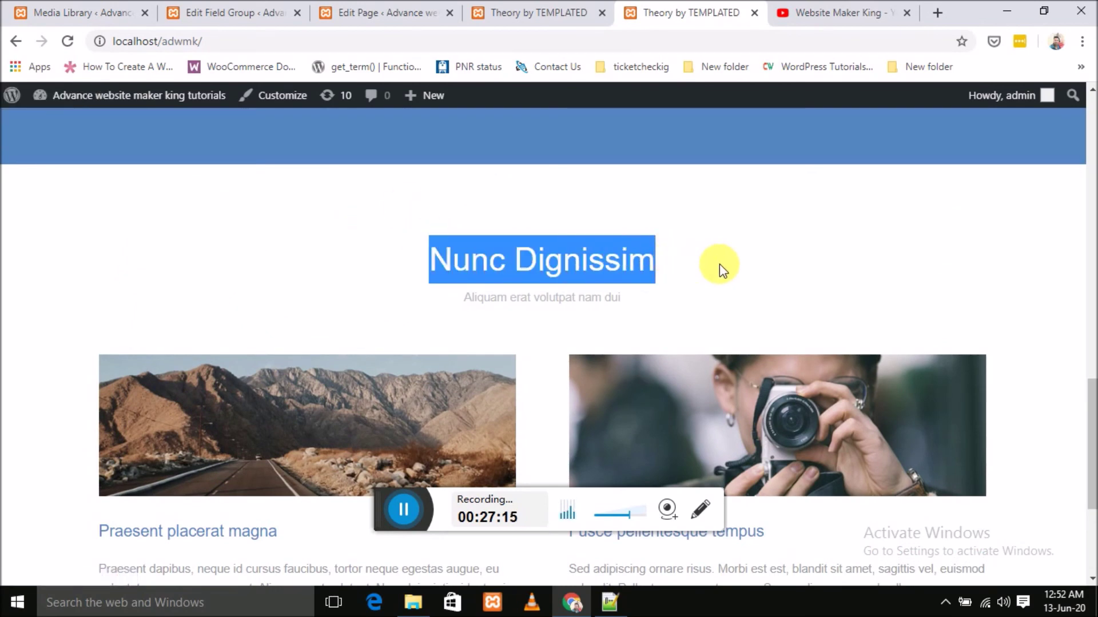
{"action": "scroll", "coordinate": [714, 264], "scroll_direction": "down", "scroll_amount": 4}
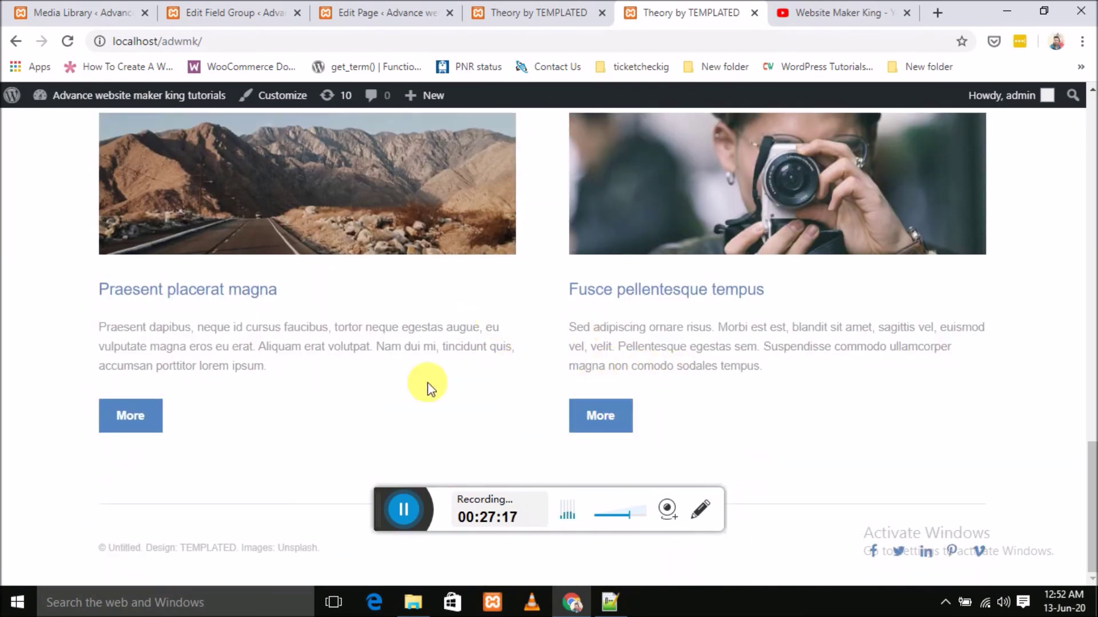
{"action": "scroll", "coordinate": [360, 327], "scroll_direction": "up", "scroll_amount": 4}
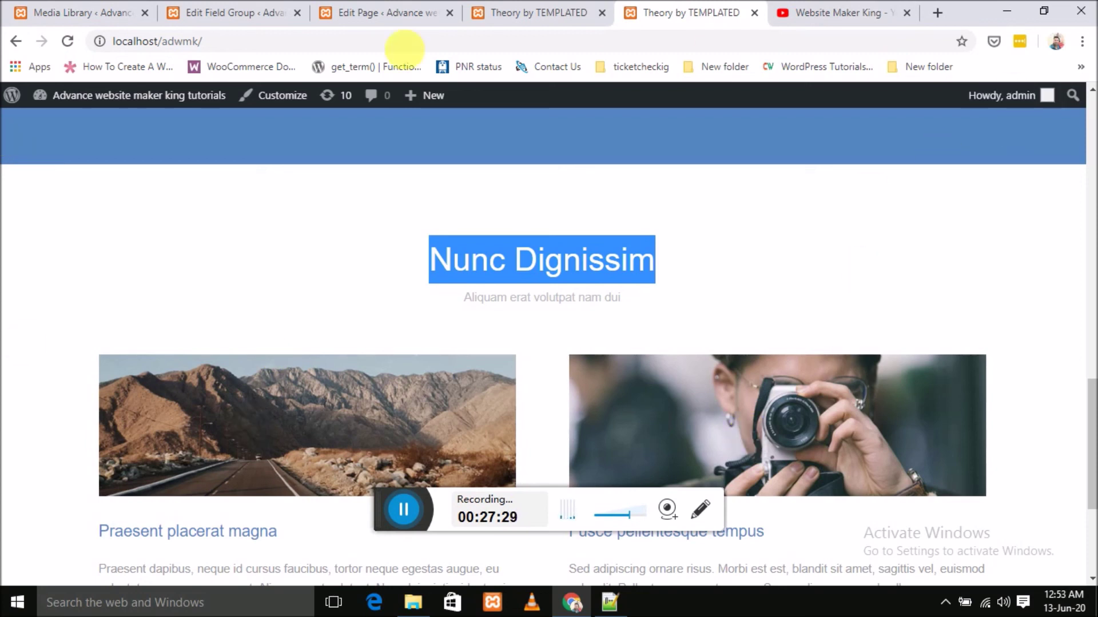
- Review the Home page's front_page custom fields and the show content and add testimonial sub fields in the field group
{"action": "left_click", "coordinate": [406, 18]}
{"action": "scroll", "coordinate": [507, 304], "scroll_direction": "down", "scroll_amount": 15}
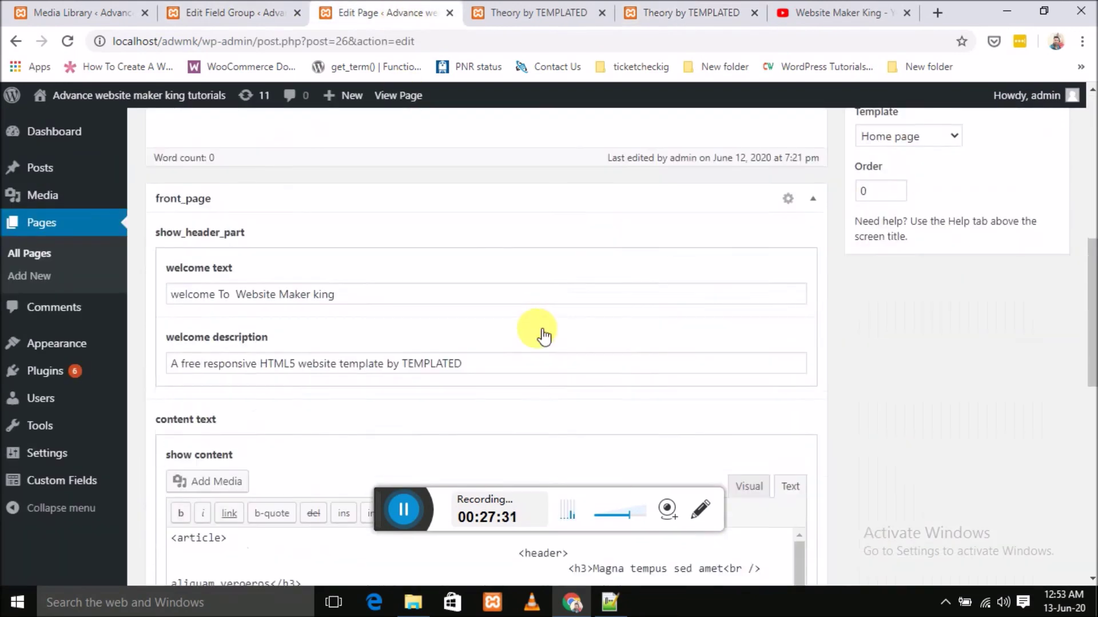
{"action": "scroll", "coordinate": [579, 299], "scroll_direction": "down", "scroll_amount": 5}
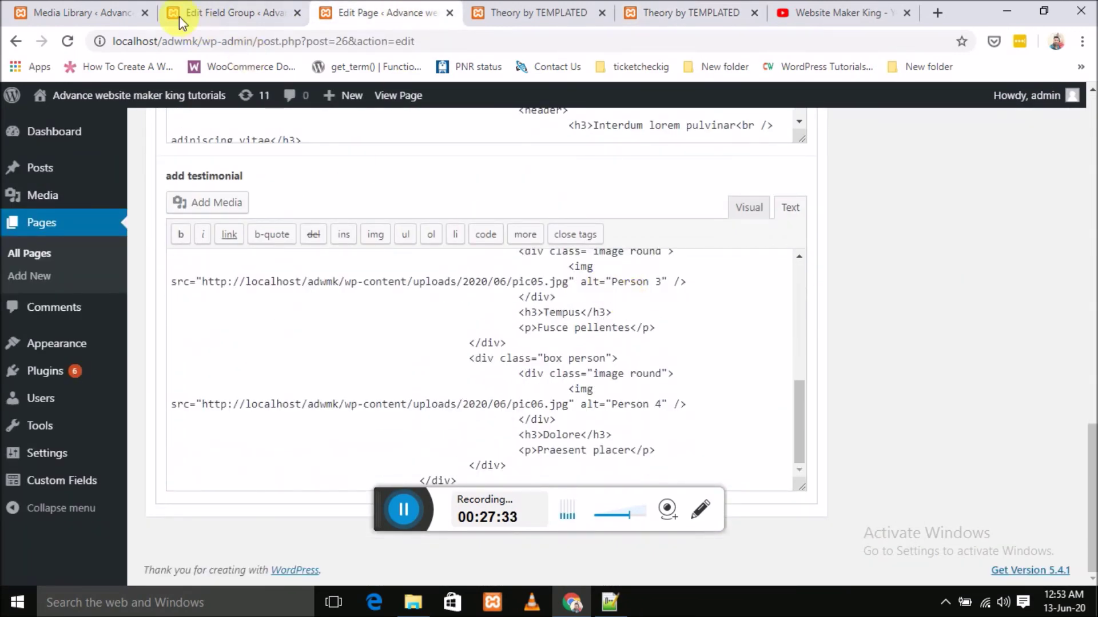
{"action": "left_click", "coordinate": [214, 13]}
{"action": "scroll", "coordinate": [482, 307], "scroll_direction": "up", "scroll_amount": 8}
{"action": "scroll", "coordinate": [390, 353], "scroll_direction": "down", "scroll_amount": 7}
{"action": "scroll", "coordinate": [390, 353], "scroll_direction": "up", "scroll_amount": 15}
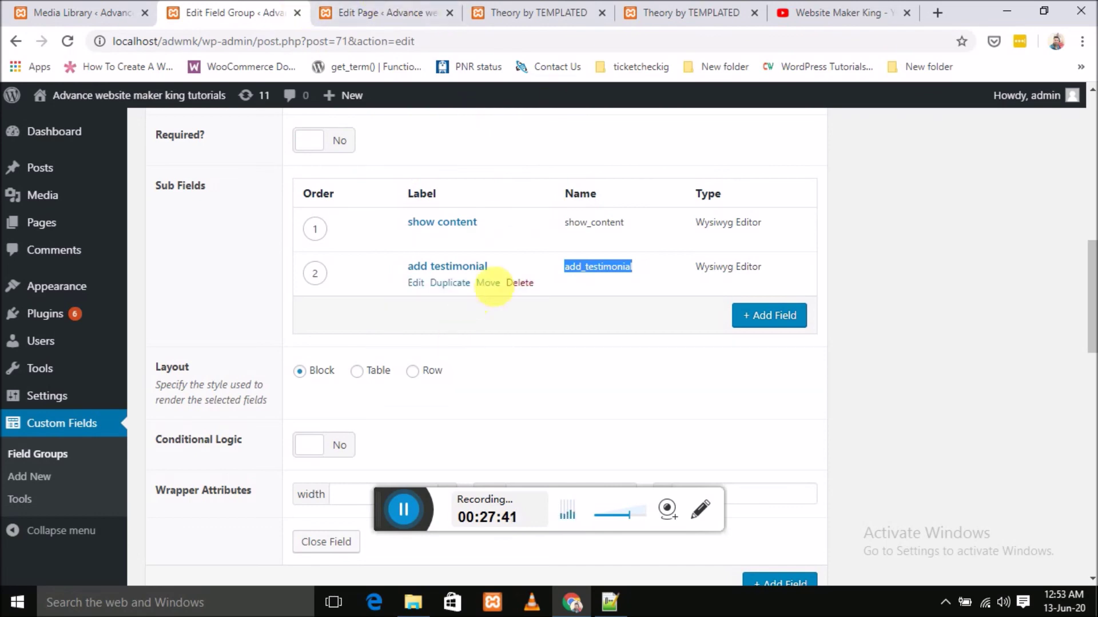
- Switch to Notepad++ and examine how home_page.php outputs the show_content and add_testimonial sub fields in their sections
{"action": "left_click", "coordinate": [611, 601]}
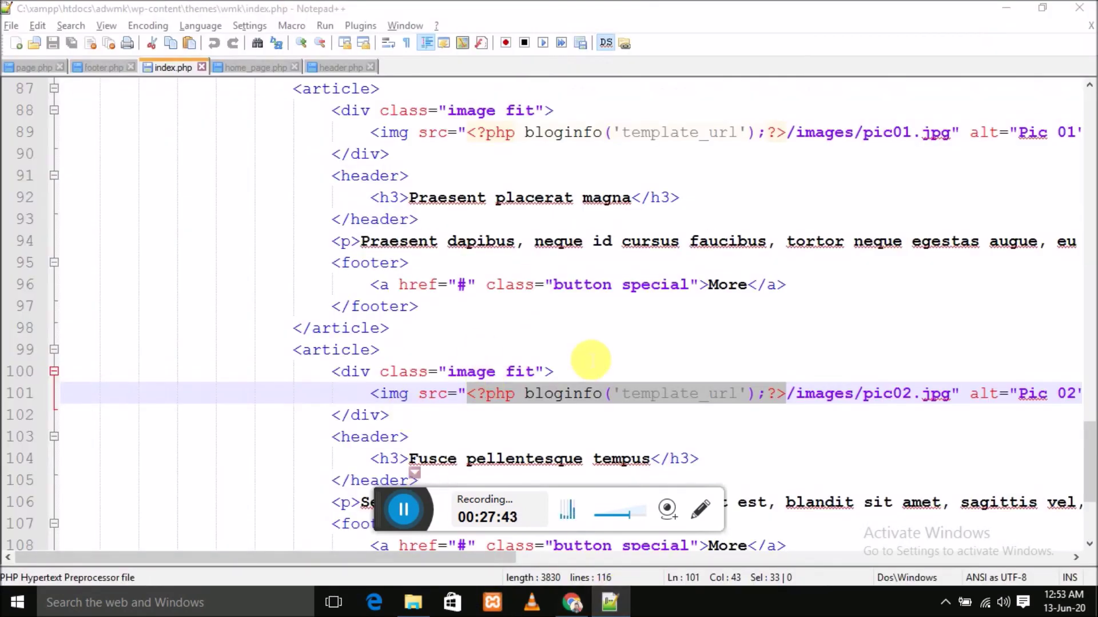
{"action": "left_click", "coordinate": [252, 67]}
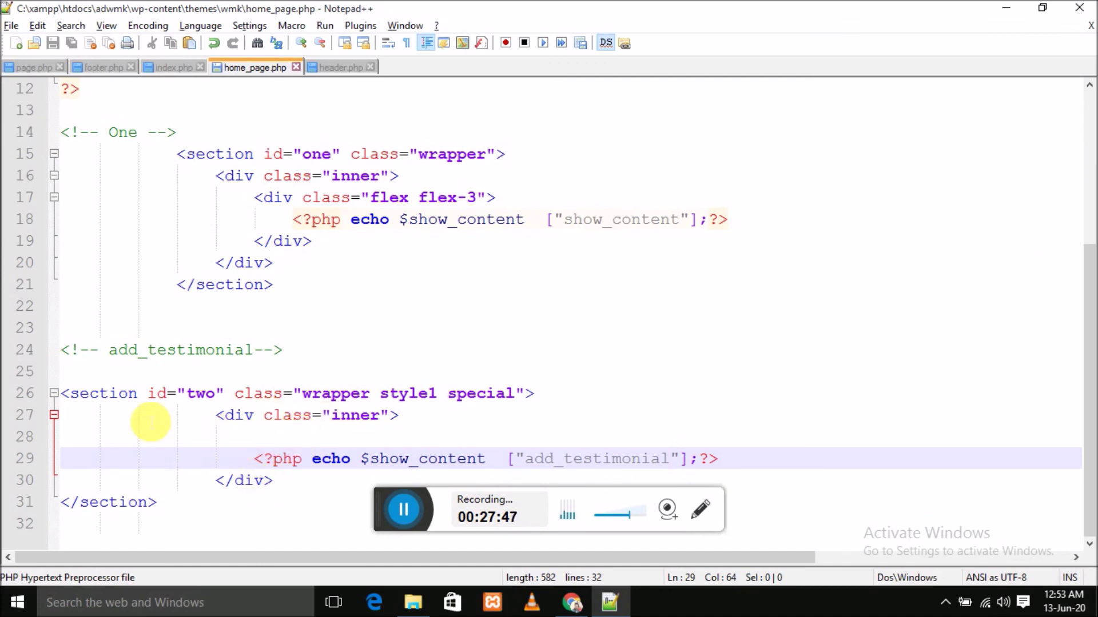
{"action": "left_click", "coordinate": [115, 395]}
{"action": "left_click", "coordinate": [264, 460]}
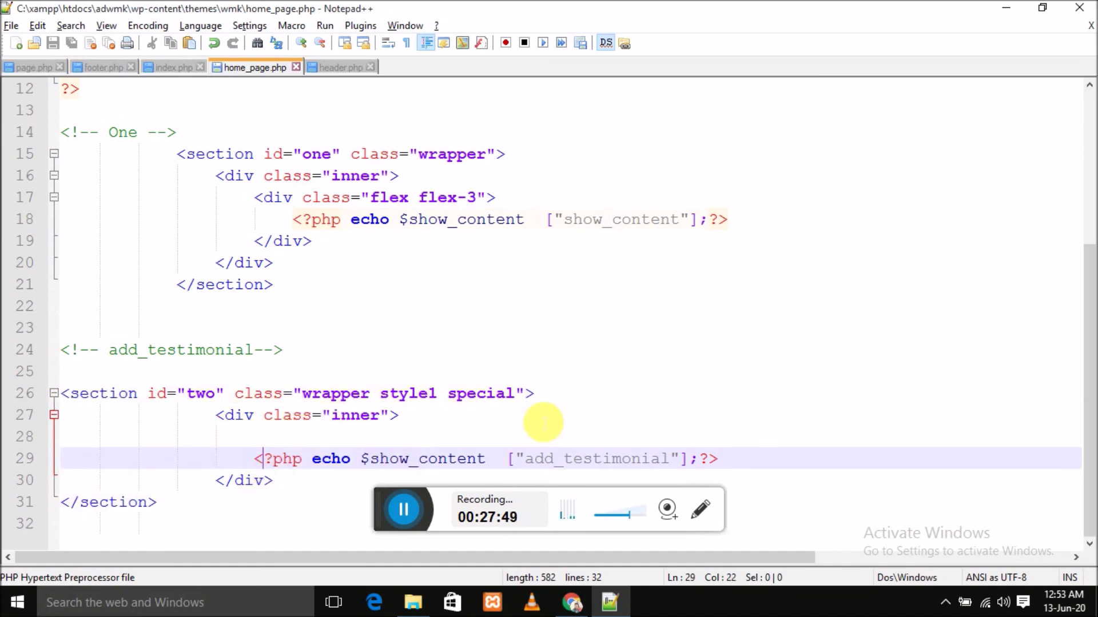
{"action": "left_click", "coordinate": [639, 241]}
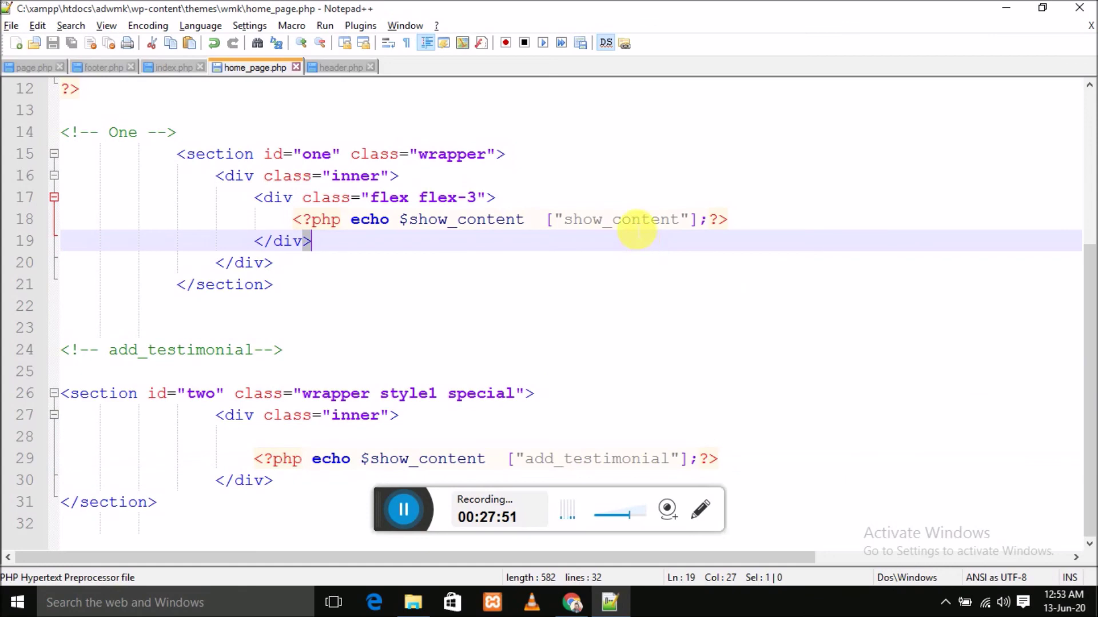
{"action": "double_click", "coordinate": [629, 219]}
{"action": "double_click", "coordinate": [629, 459]}
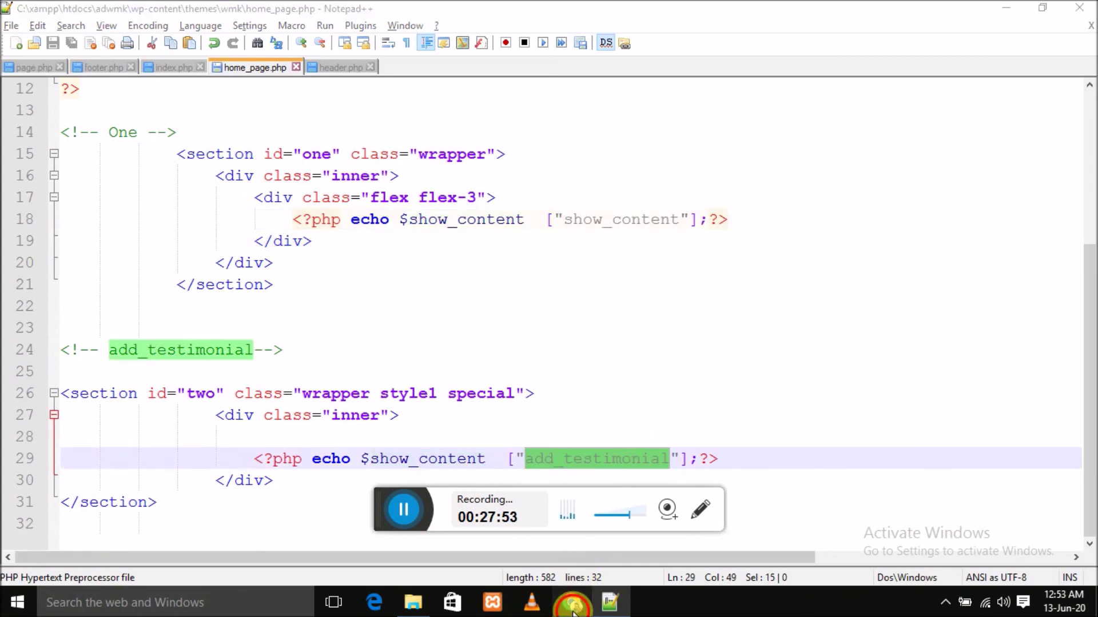
- Switch back to Chrome and check the testimonial and three-column sections on the rebuilt front page
{"action": "left_click", "coordinate": [572, 602]}
{"action": "left_click", "coordinate": [537, 12]}
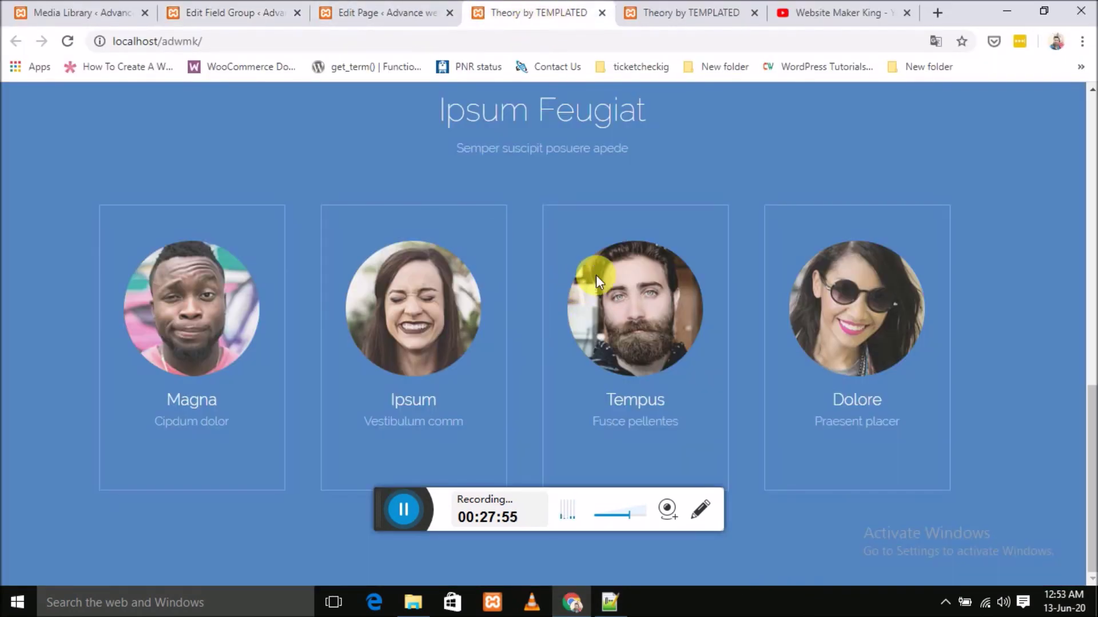
{"action": "scroll", "coordinate": [610, 278], "scroll_direction": "up", "scroll_amount": 7}
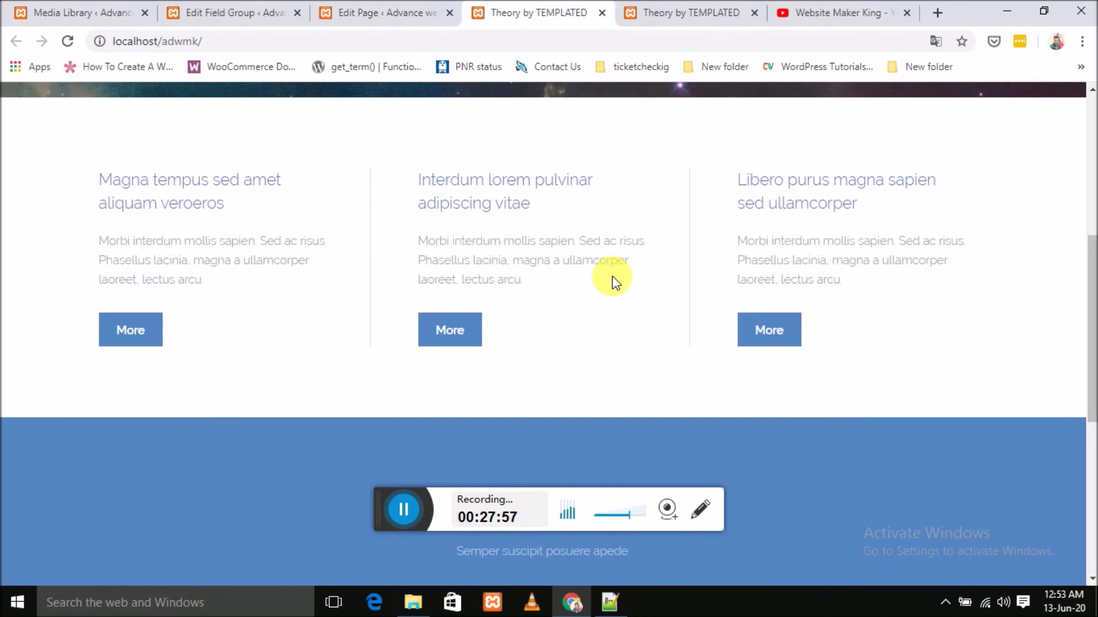